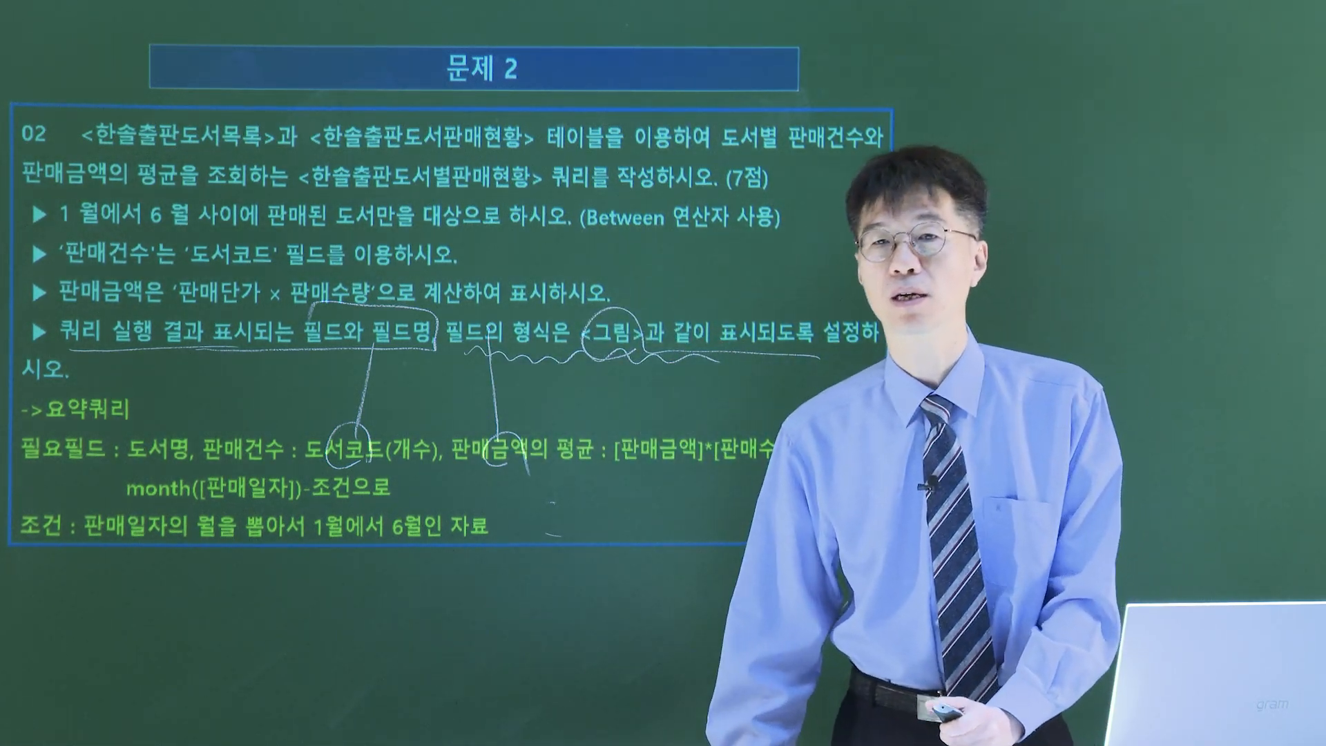
key(Page_Down)
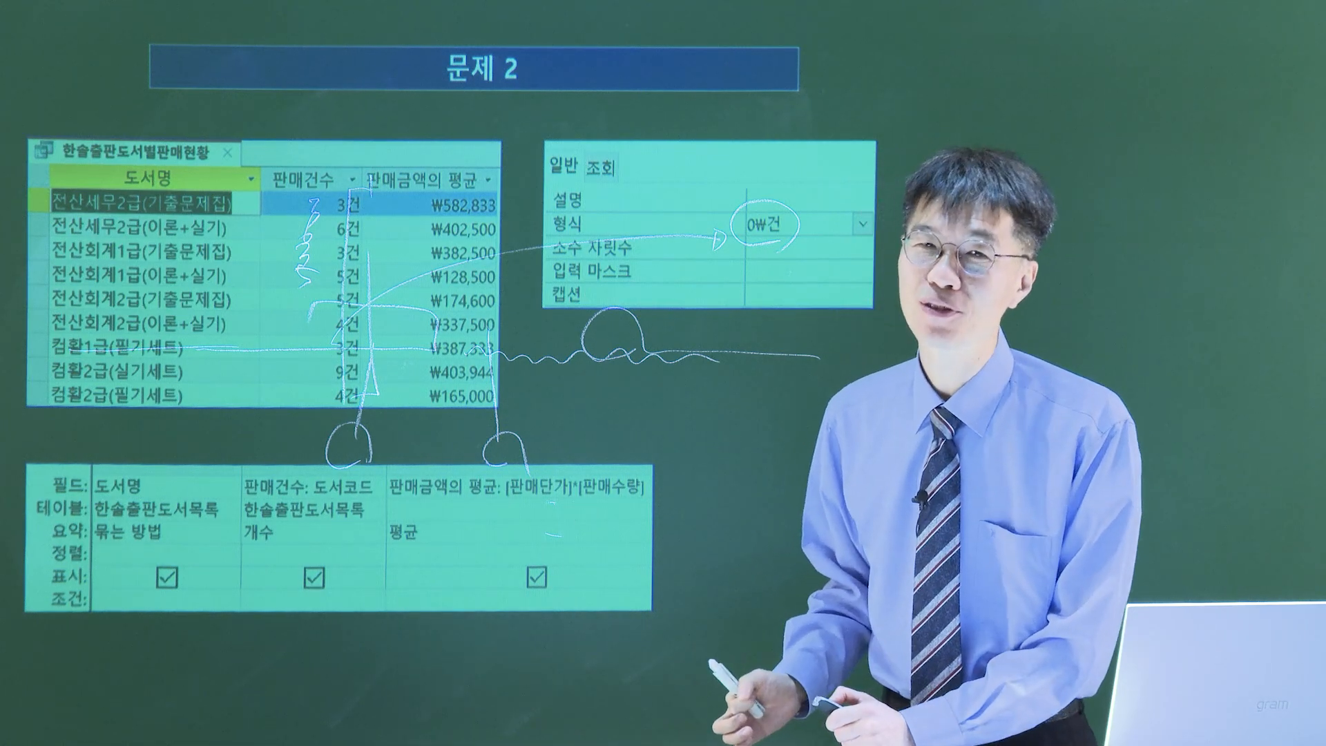
key(Page_Down)
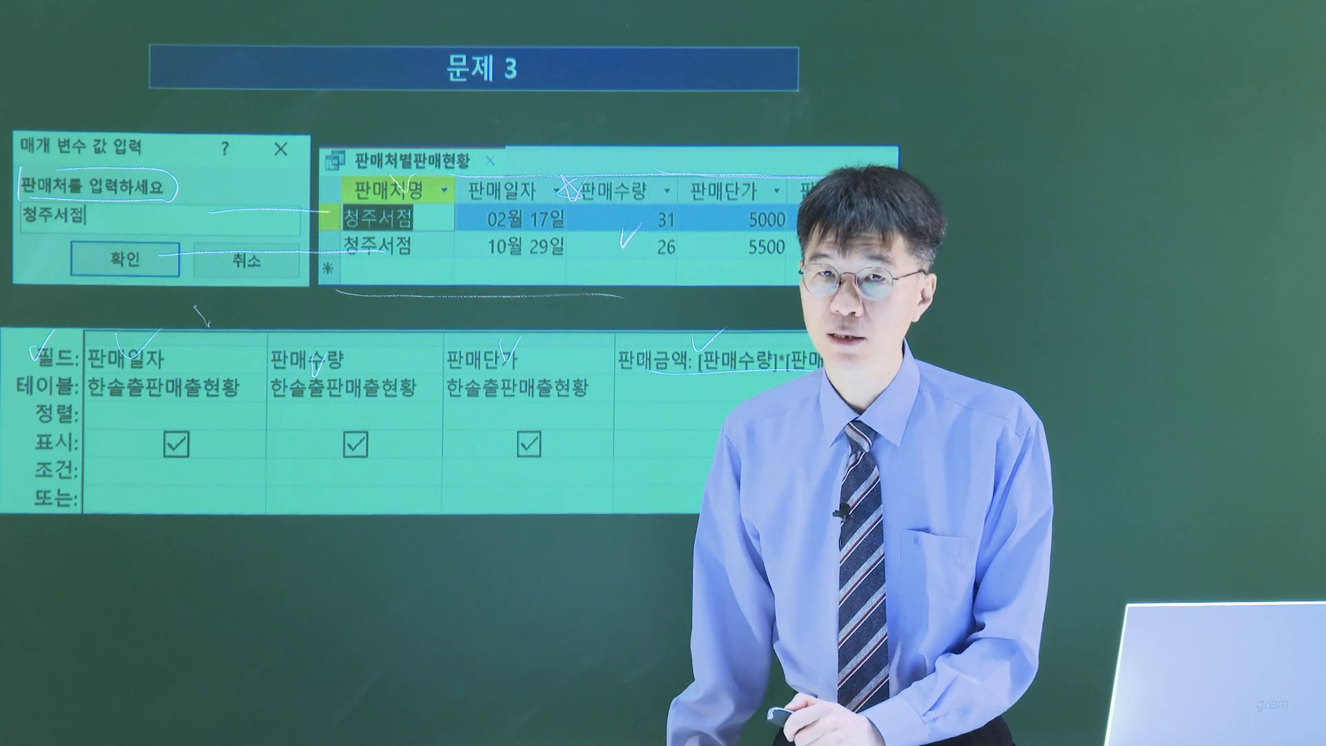
key(Page_Up)
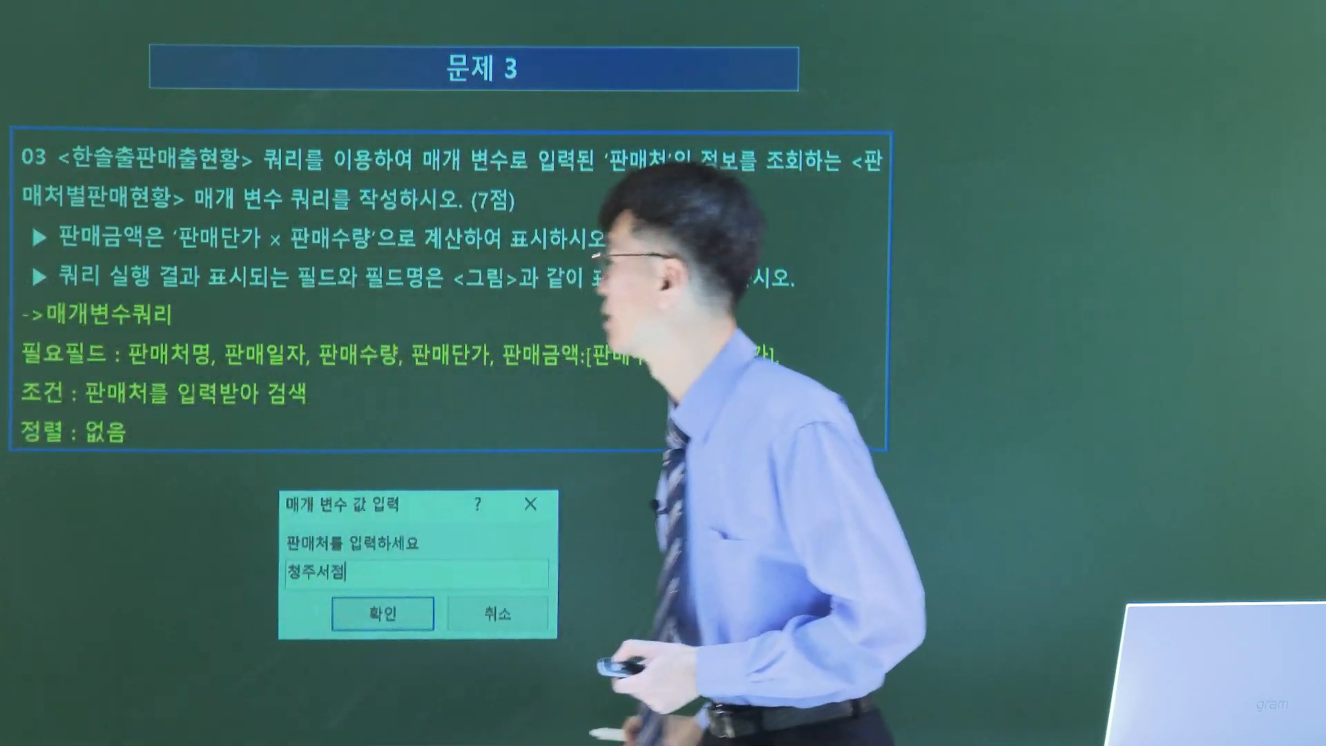
key(Page_Down)
key(Page_Down)
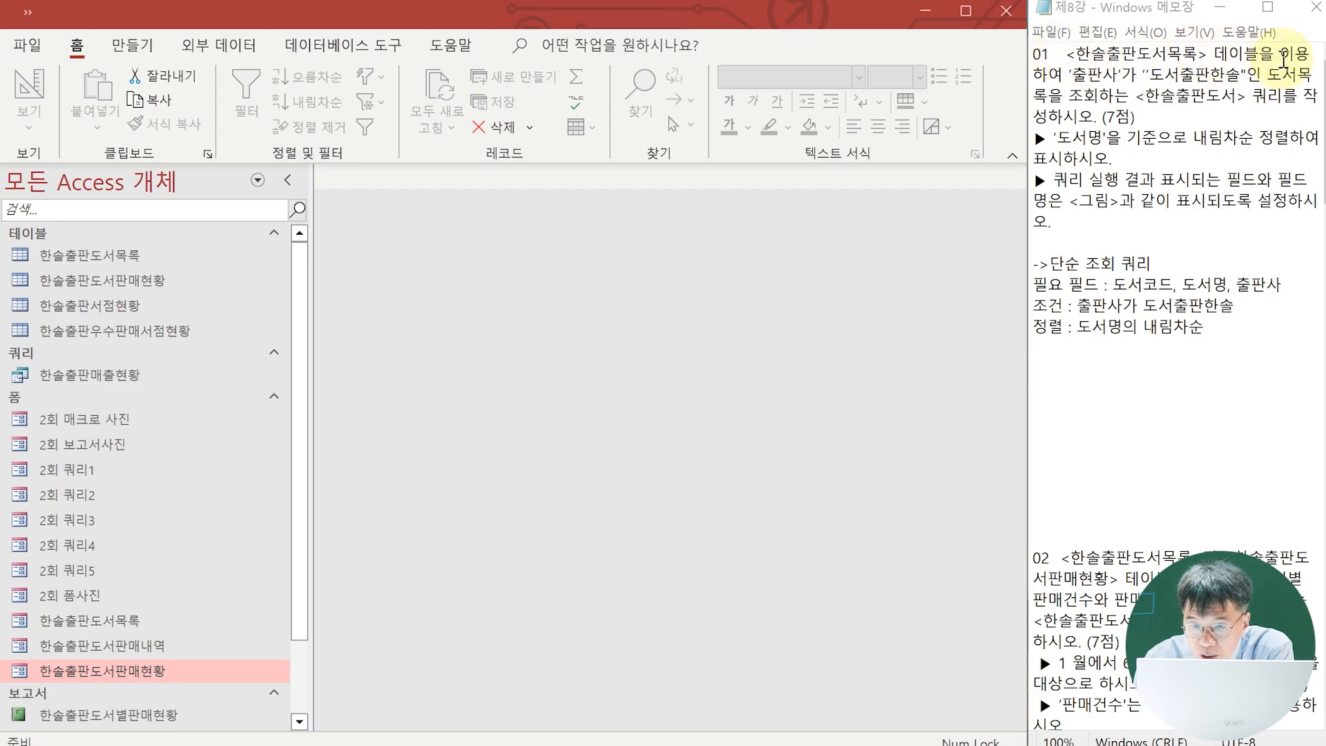
Create a new query in design view and add the 한솔출판도서목록 table to it.
click(147, 50)
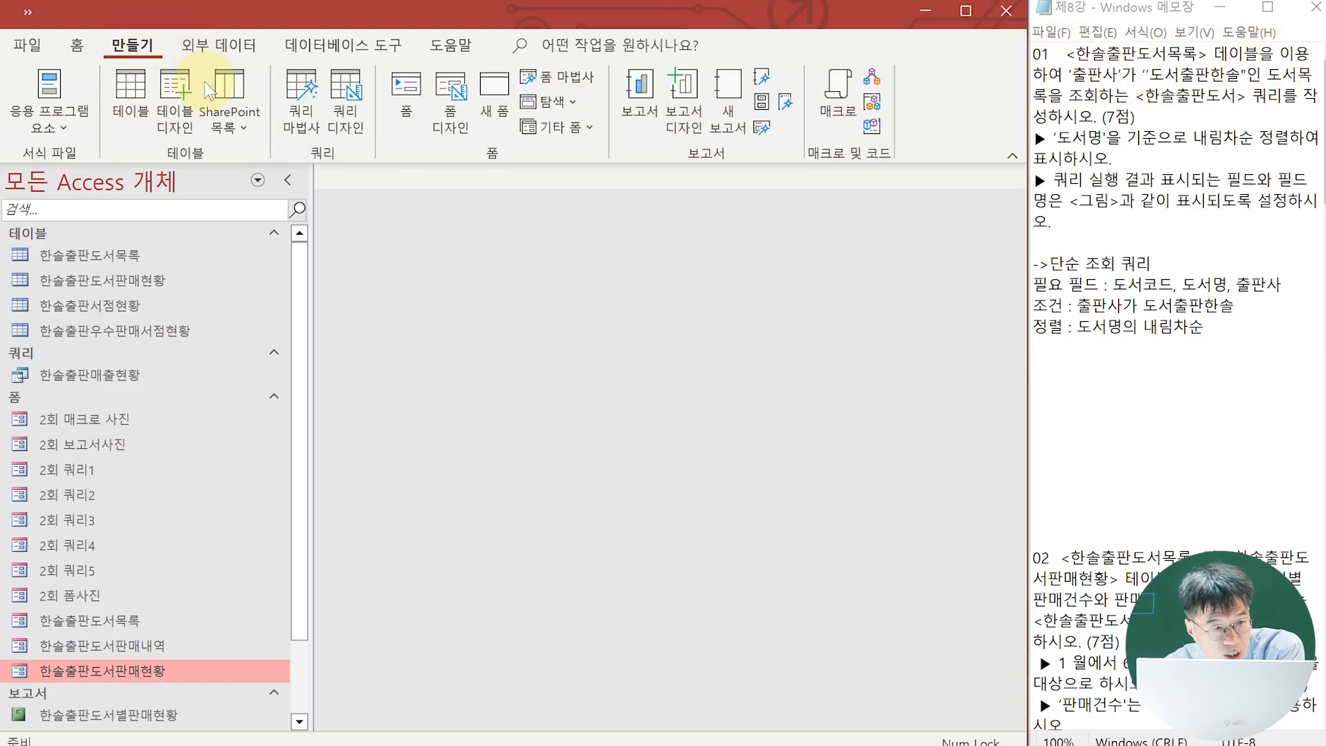
click(351, 102)
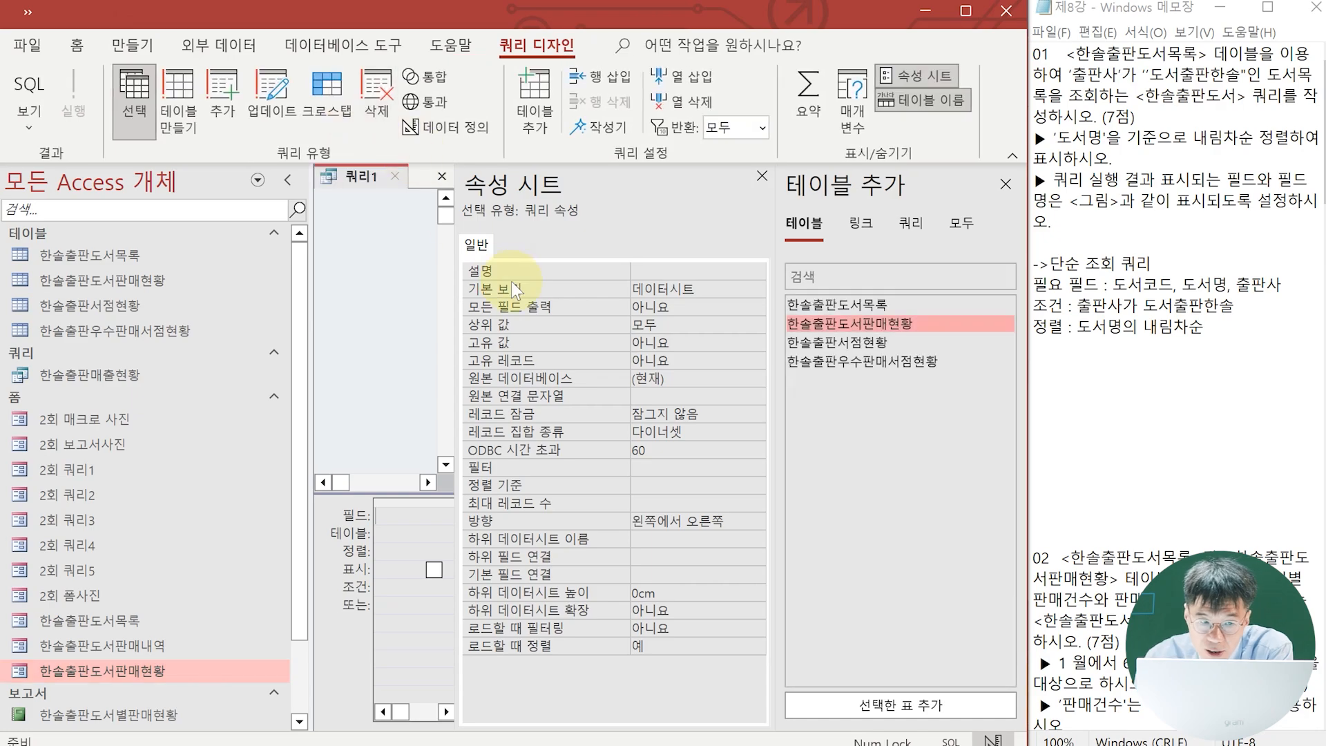
click(760, 176)
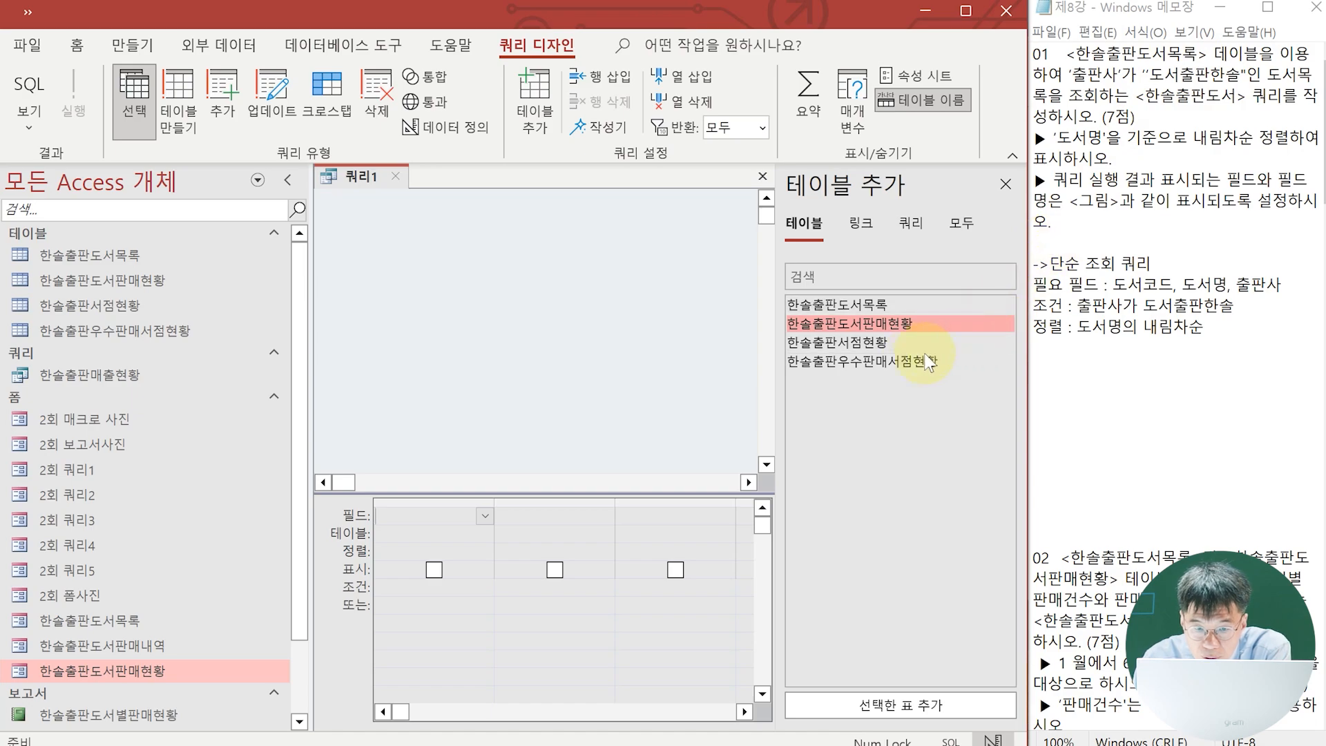
double_click(862, 304)
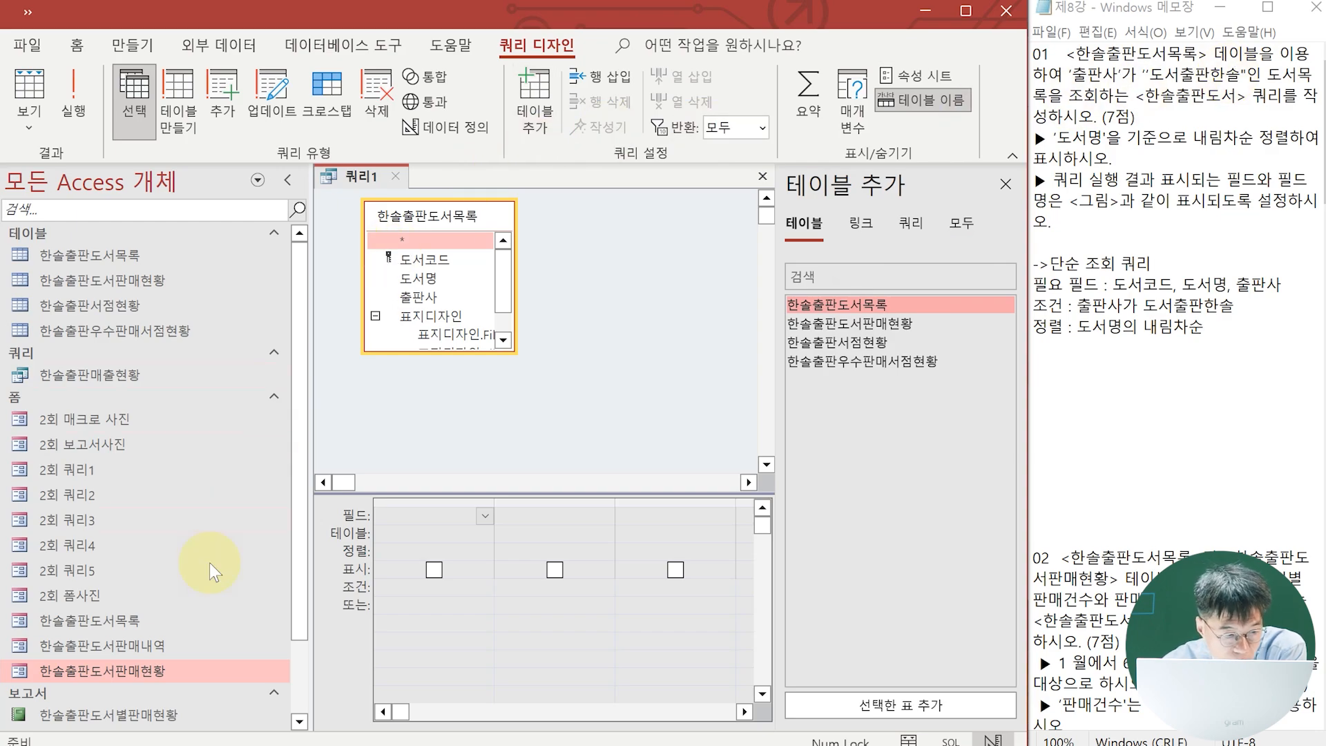
Check the 2회 쿼리1 reference form, add the 도서코드, 도서명 and 출판사 fields to the query, and sort 도서명 by 내림차순.
double_click(97, 475)
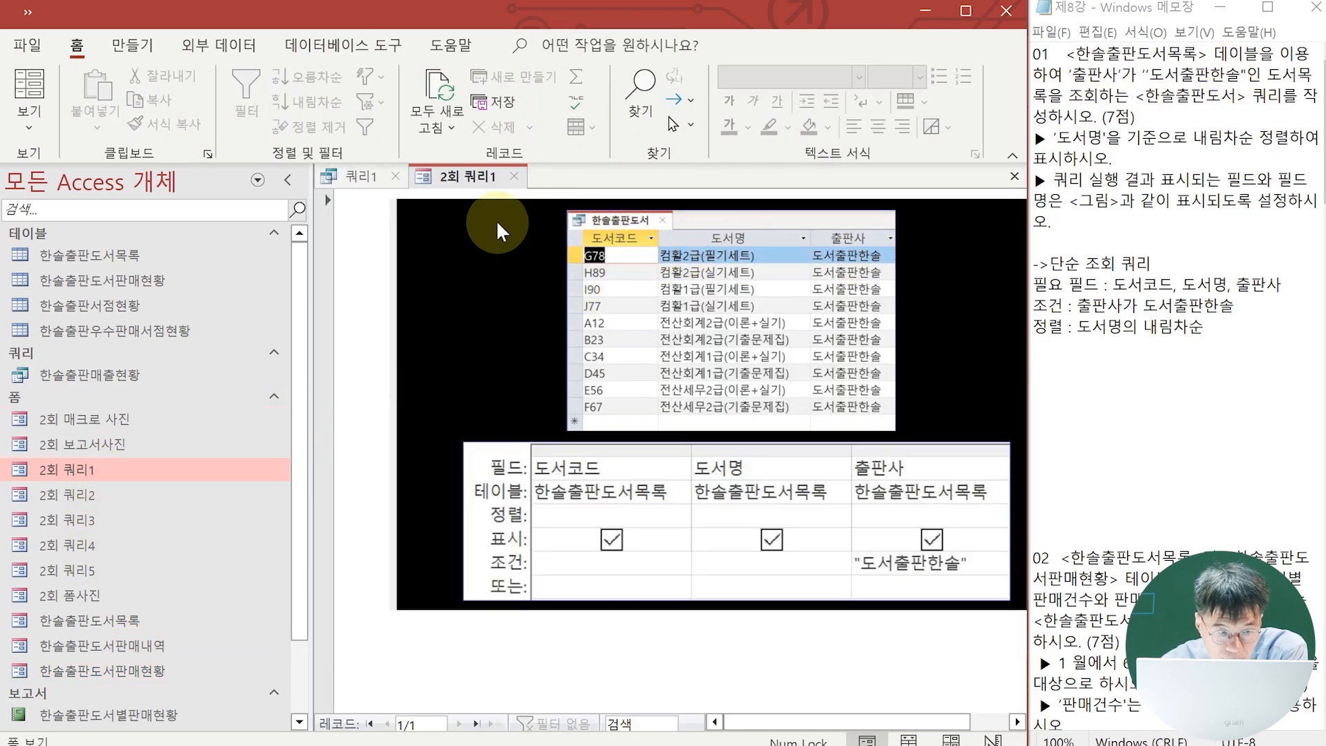
click(371, 177)
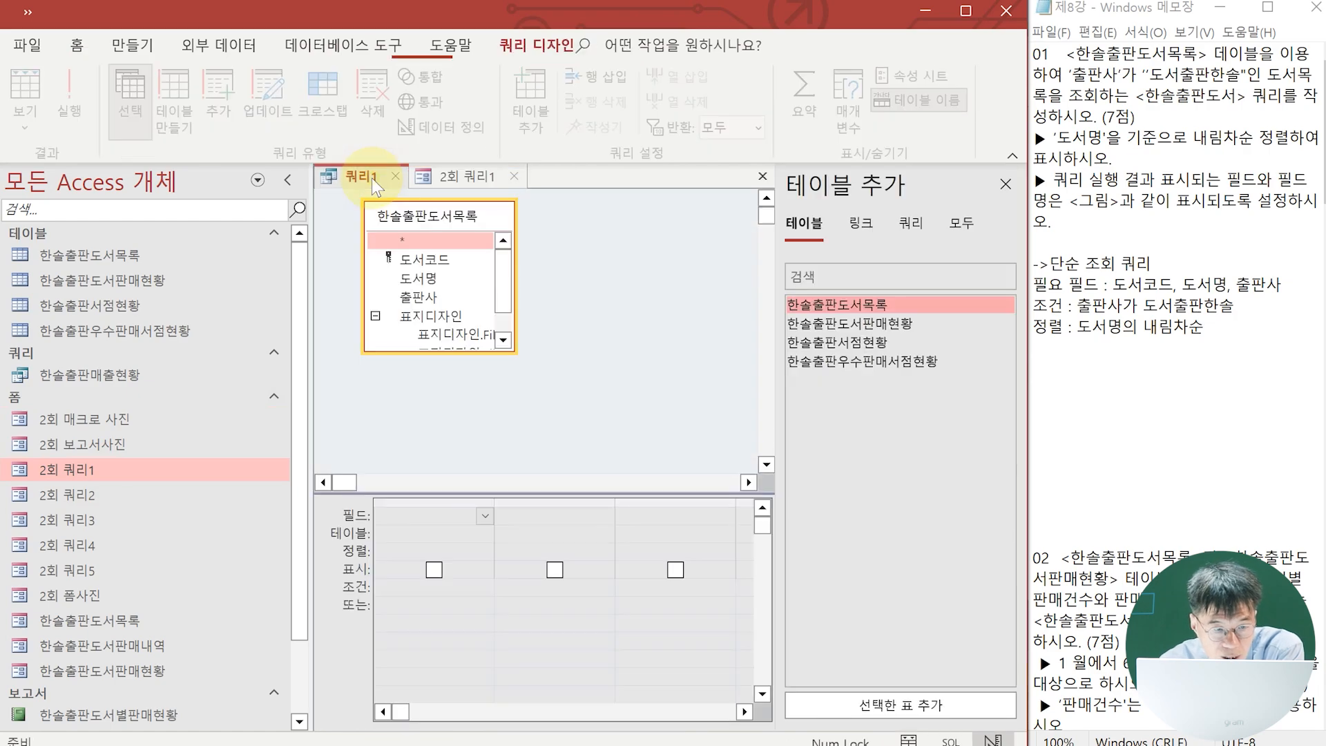
double_click(445, 267)
double_click(427, 283)
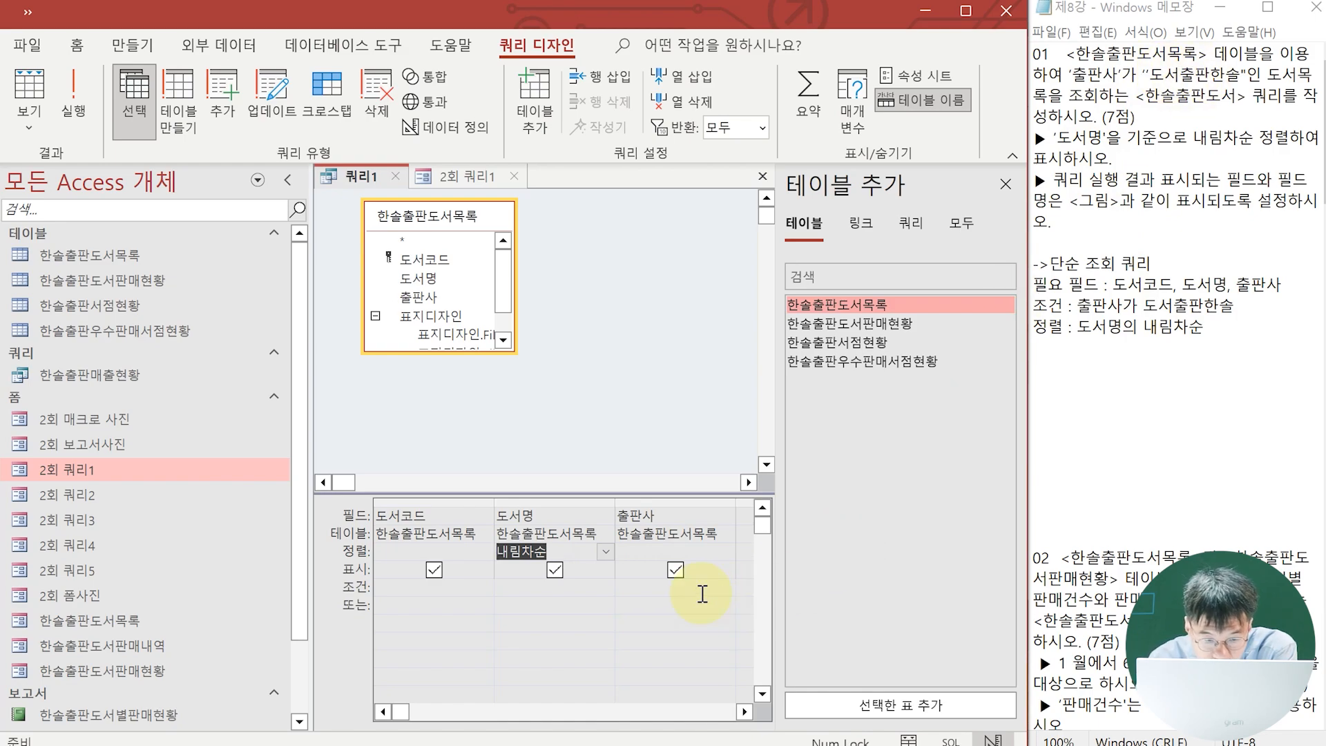
Set the criterion of the 출판사 field to "도서출판한솔".
click(623, 584)
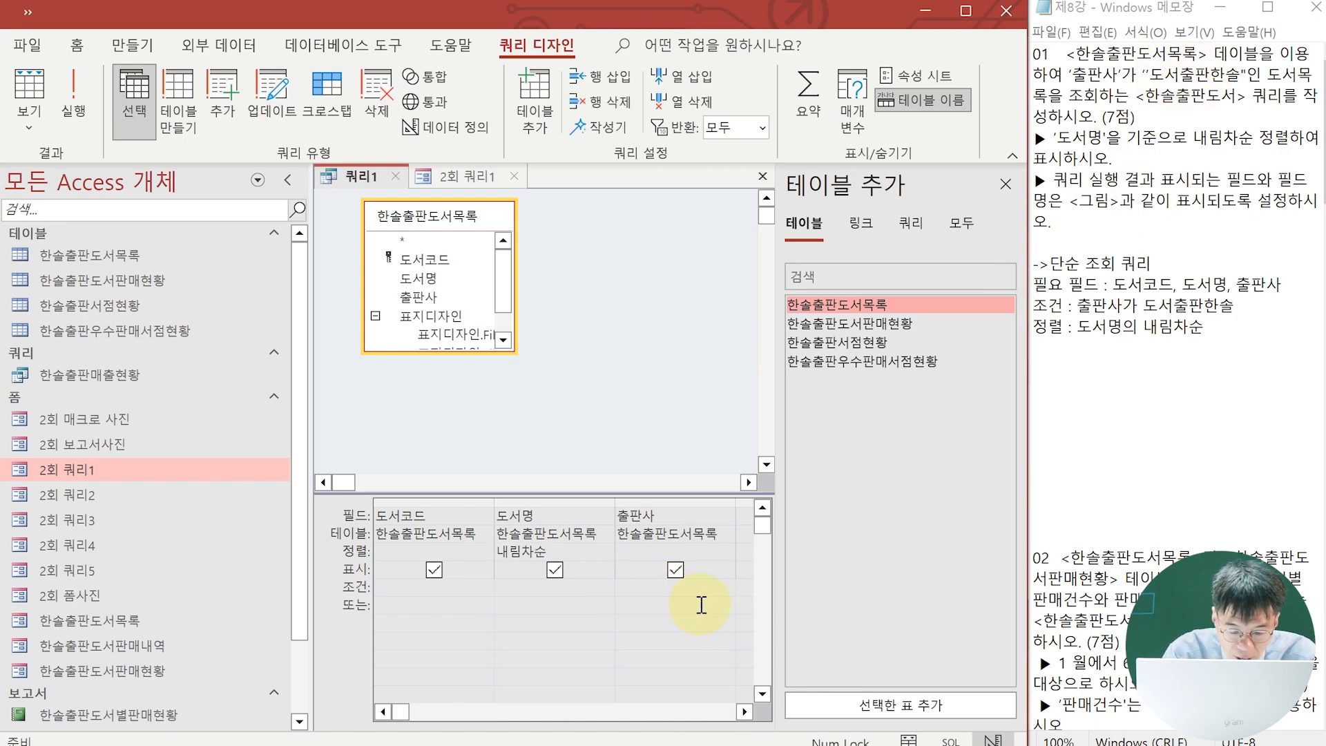
text(도서출판)
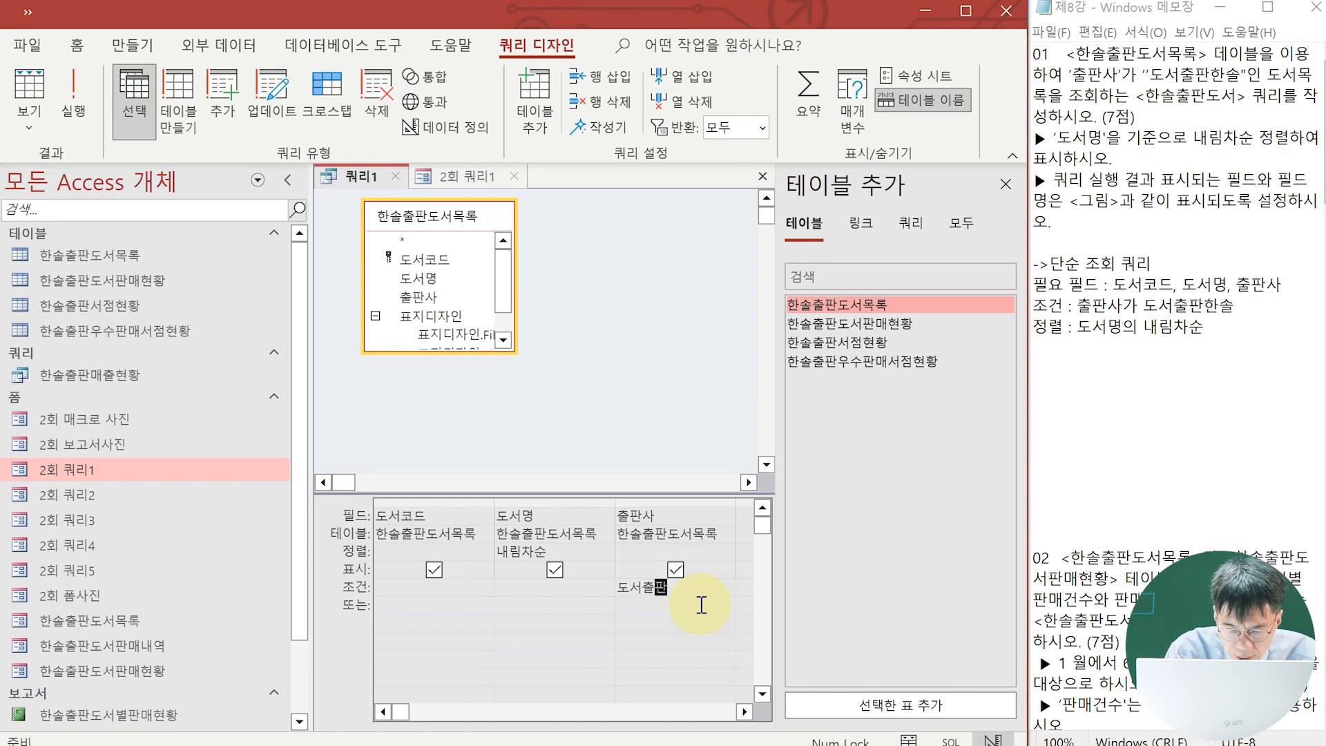
text(한소)
key(Tab)
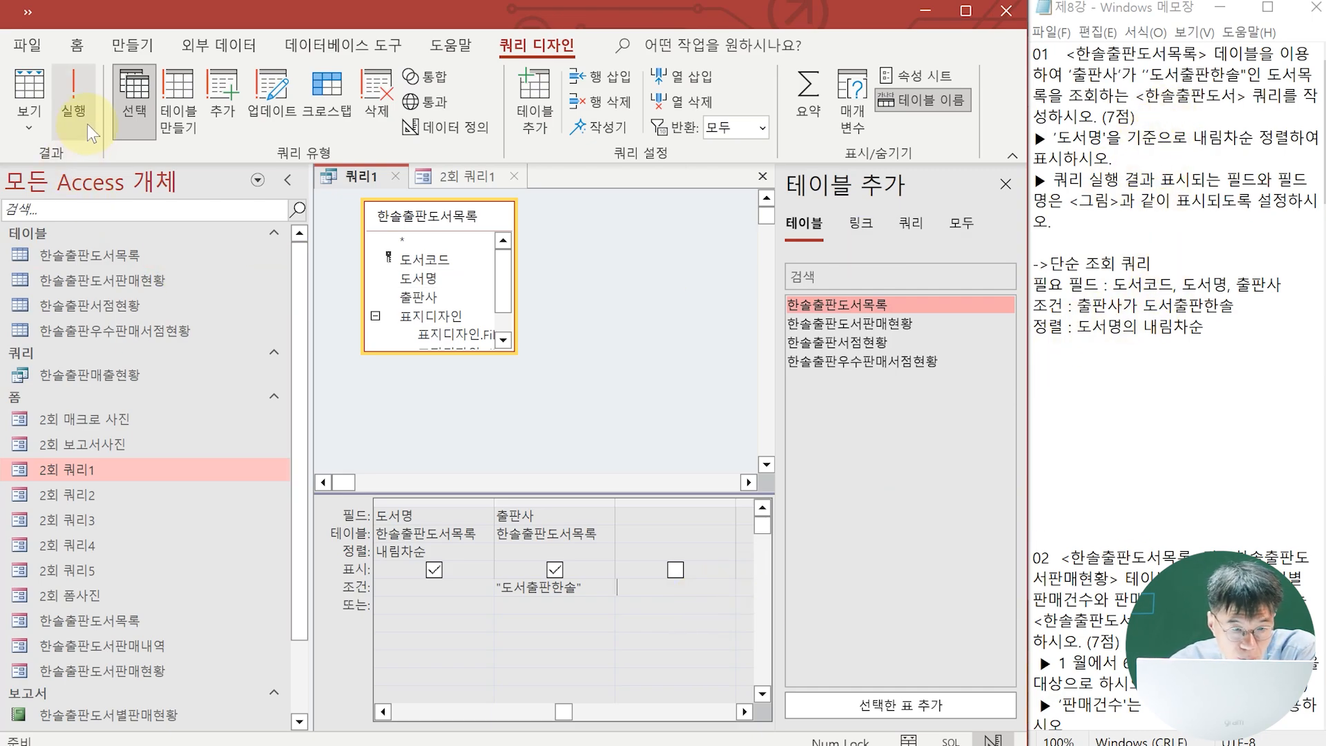
Run the query and compare its records with the picture in the 2회 쿼리1 form.
click(73, 90)
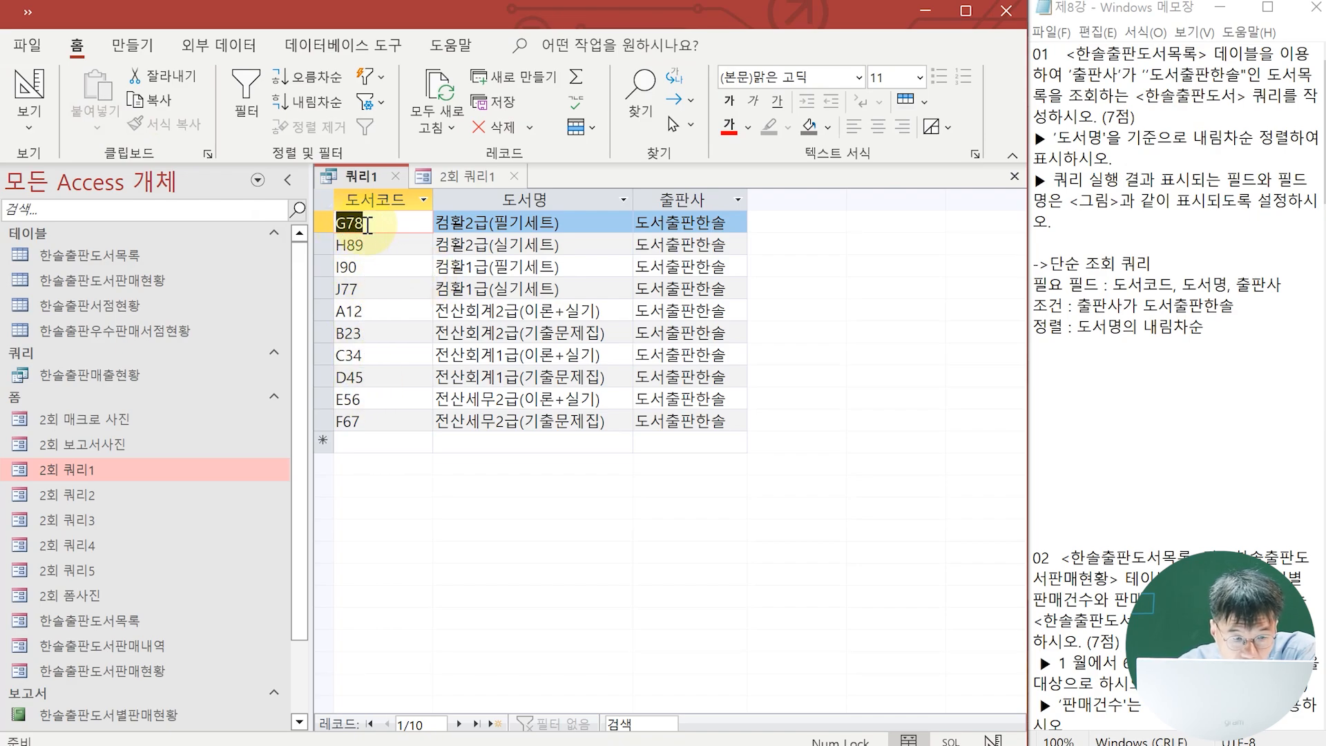
click(450, 180)
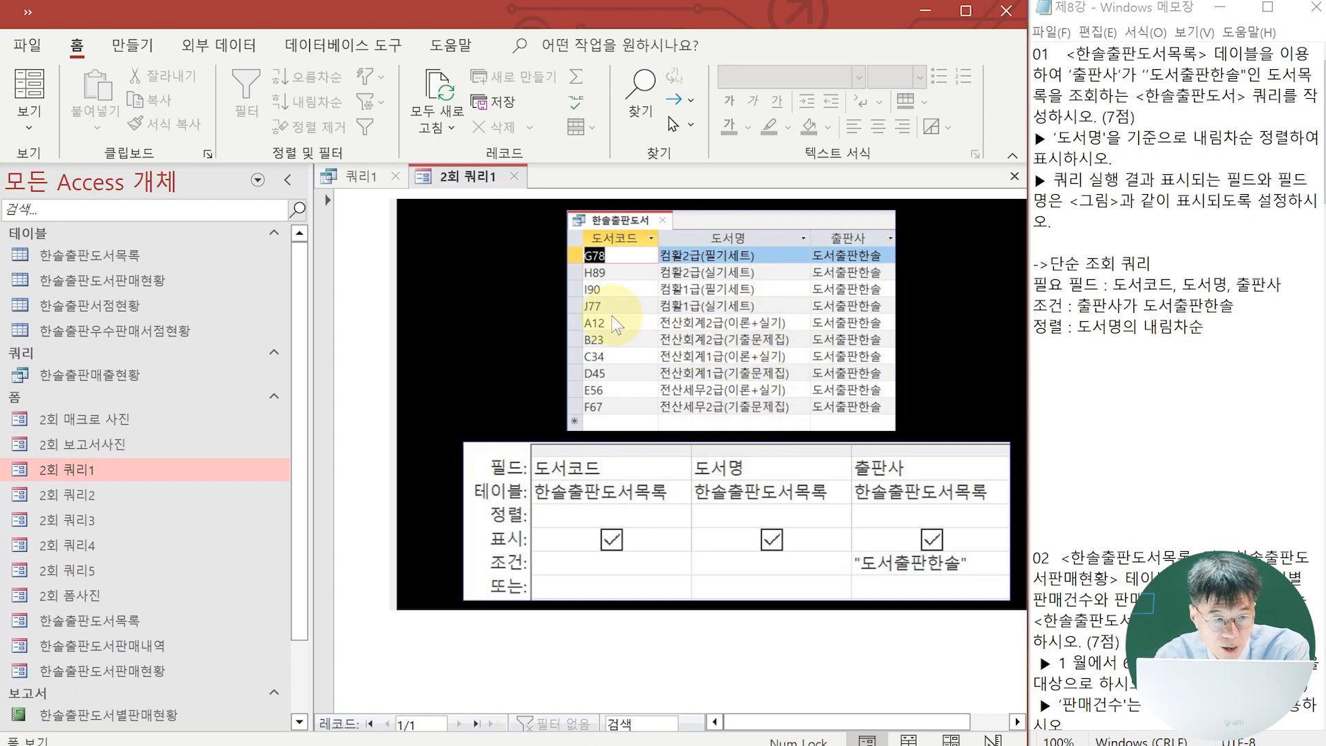
click(378, 179)
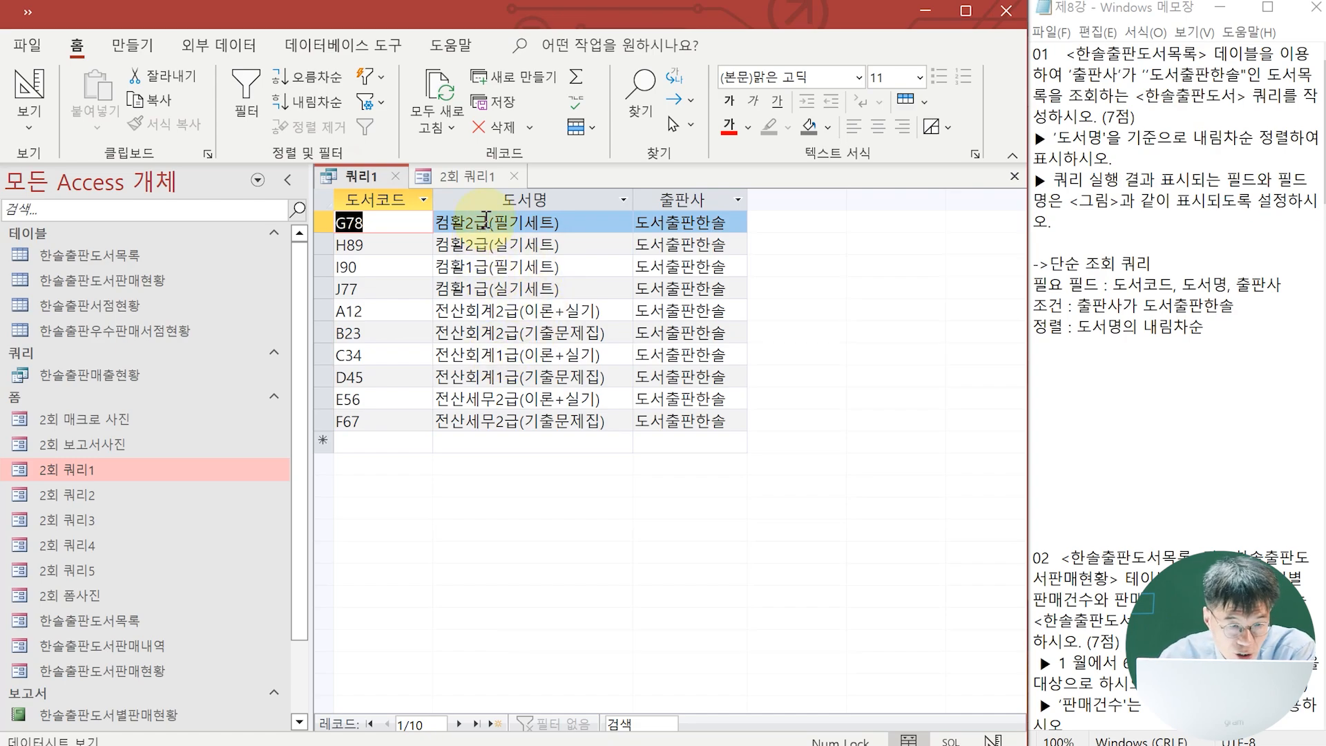
Save the query under the name 한솔출판도서.
click(28, 12)
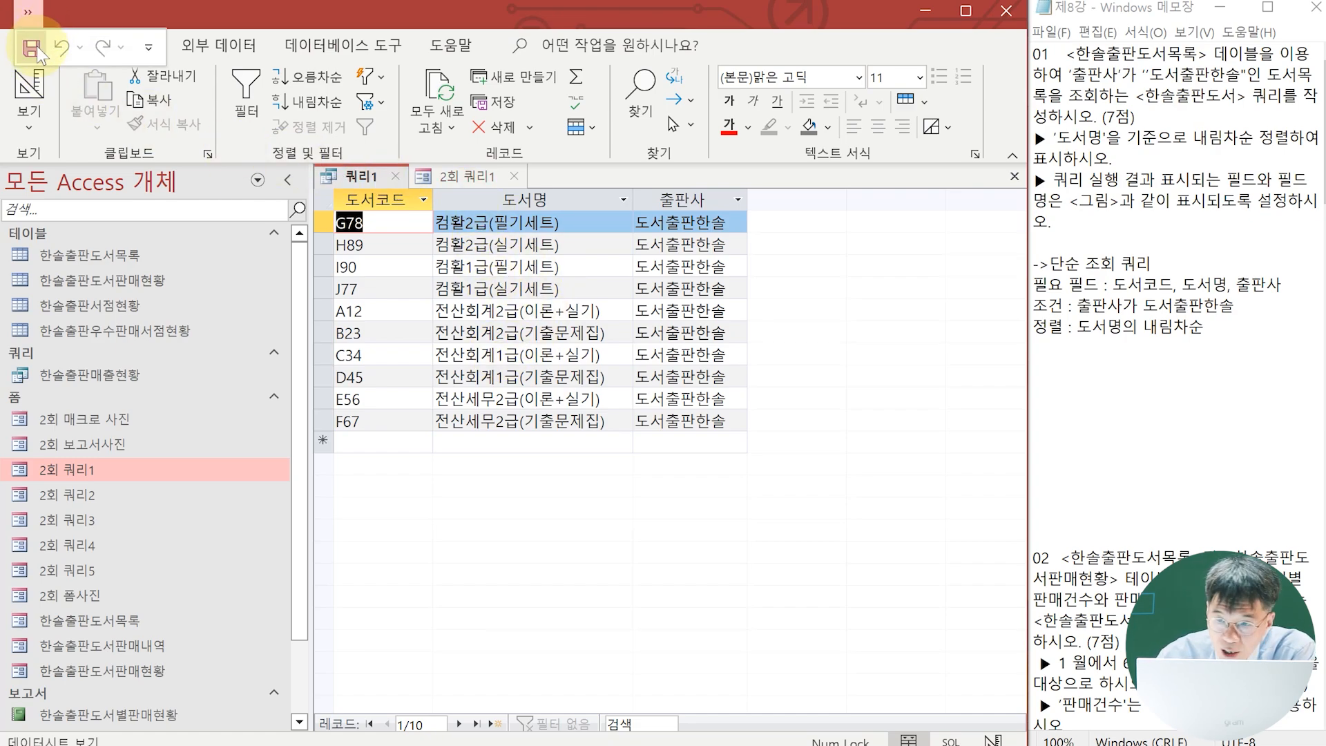
click(31, 48)
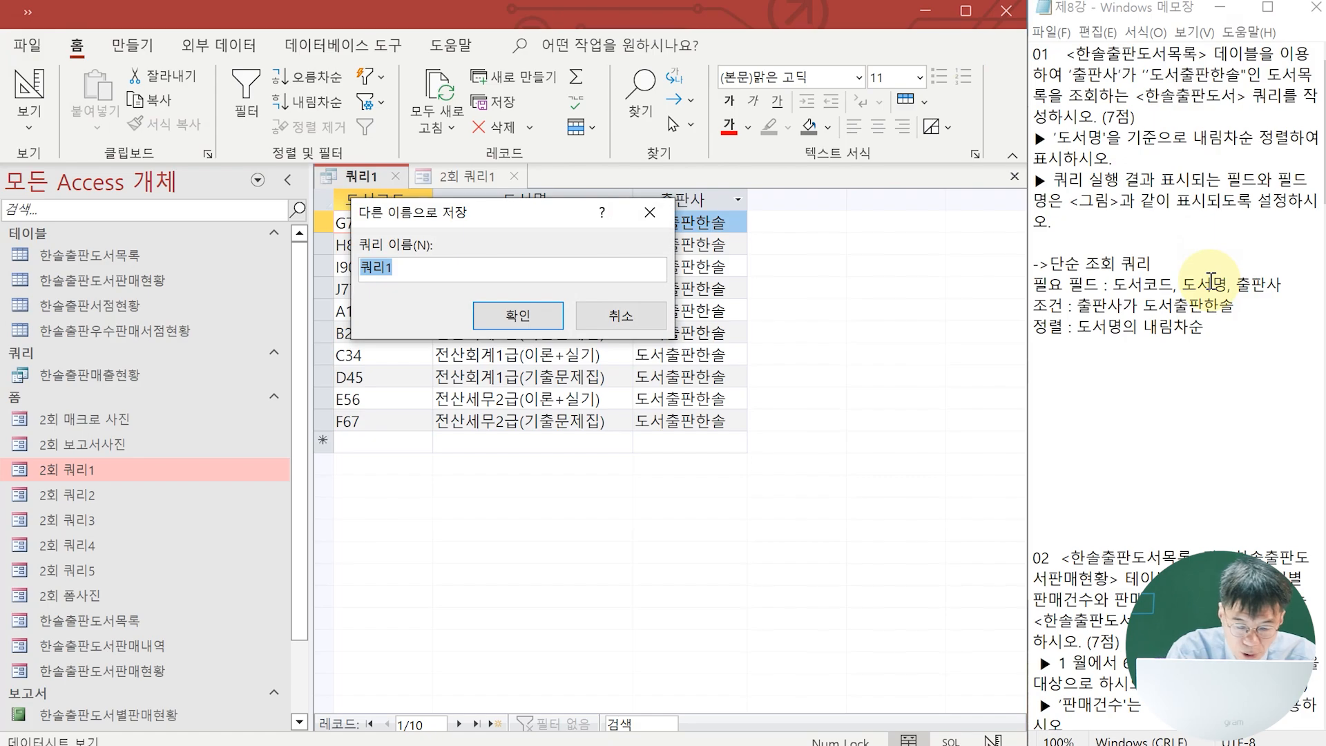
text(한솔)
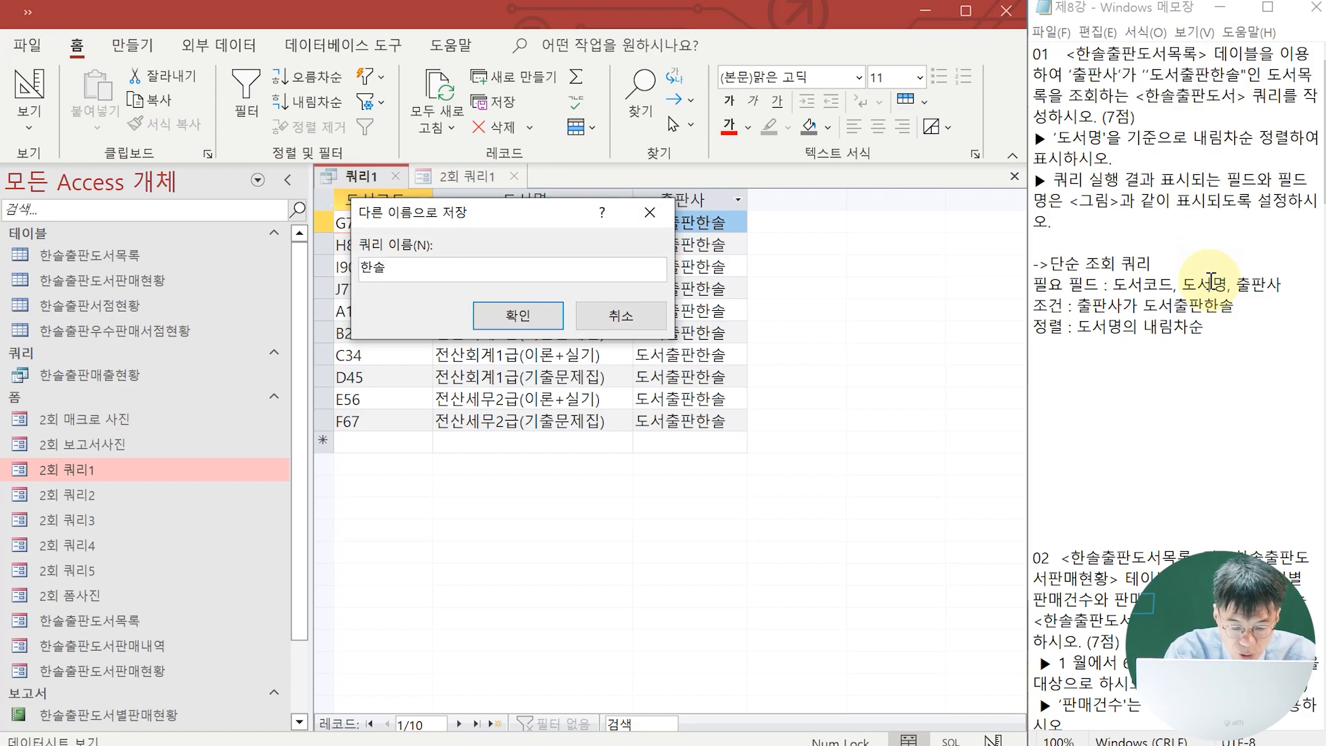
text(풀ㅍ)
key(BackSpace)
key(BackSpace)
text(ㅊㅜㄹ판도서)
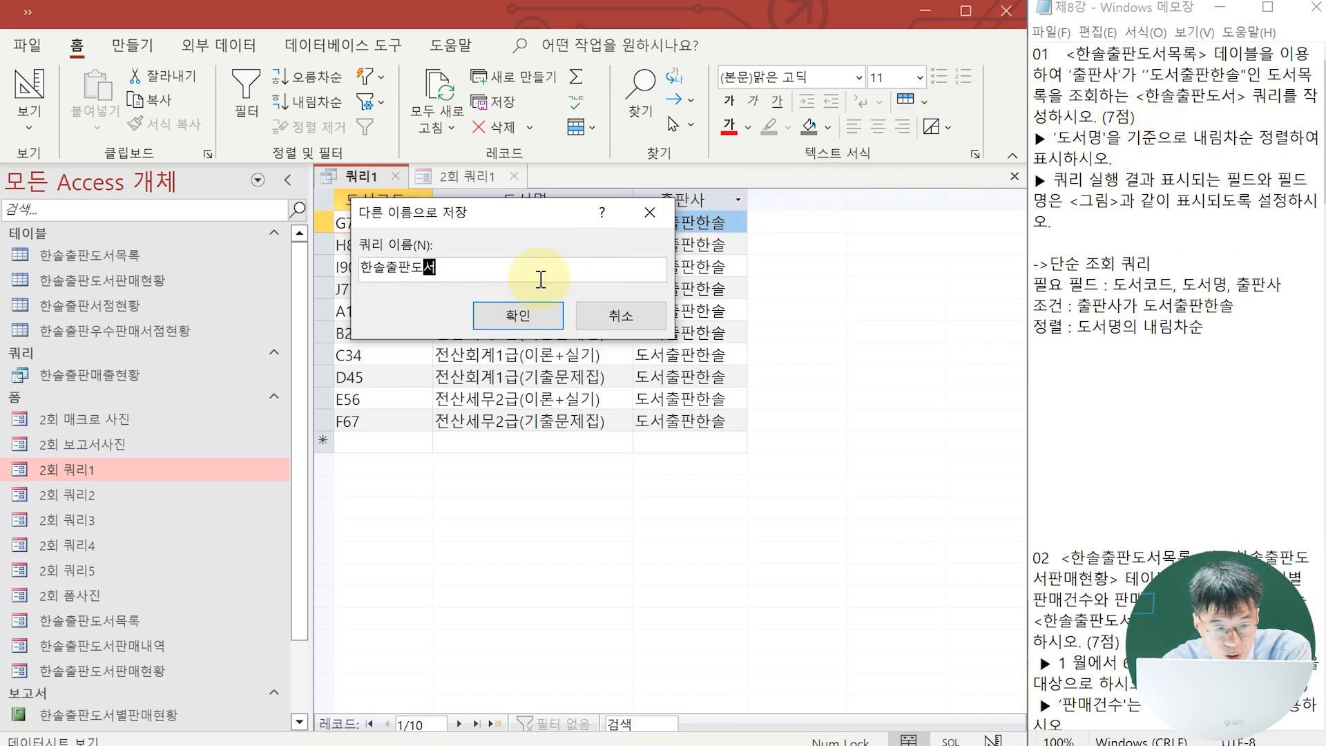
click(517, 317)
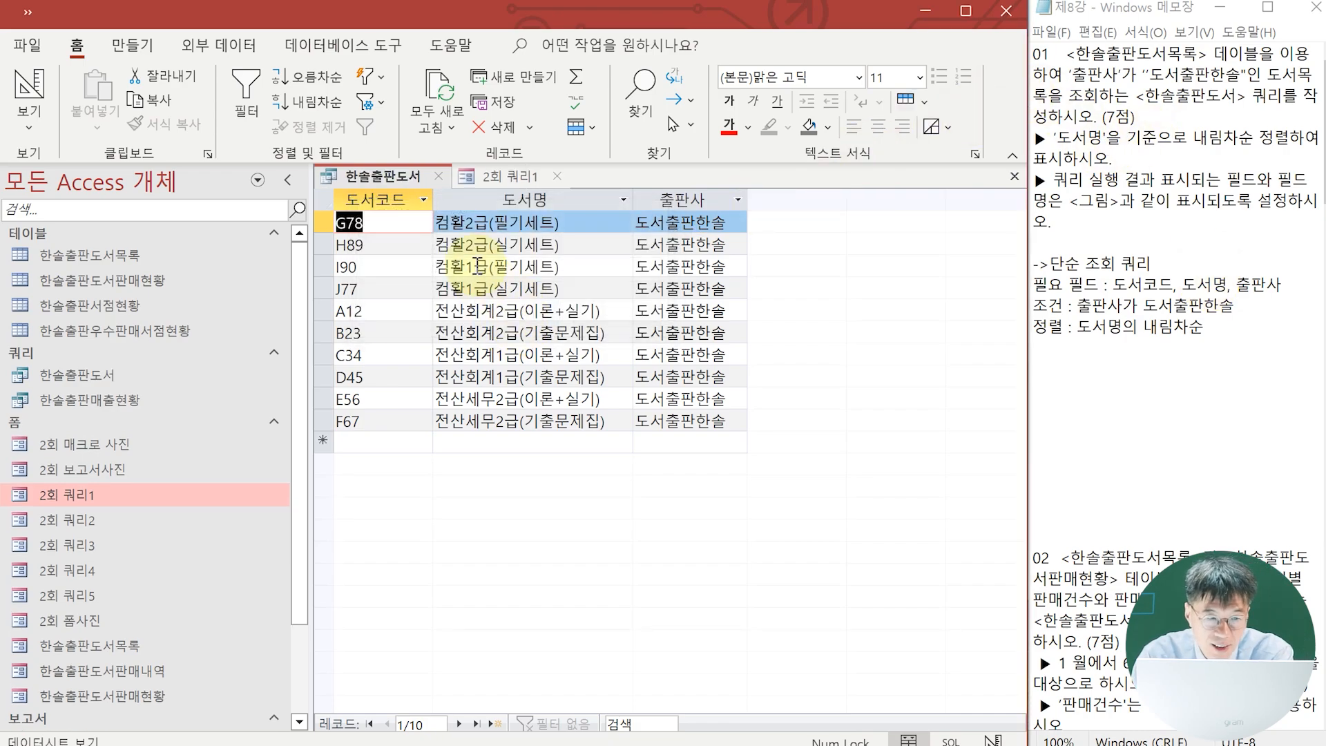
Close the saved query and the 2회 쿼리1 form, and open the 2회 쿼리2 reference form.
click(440, 177)
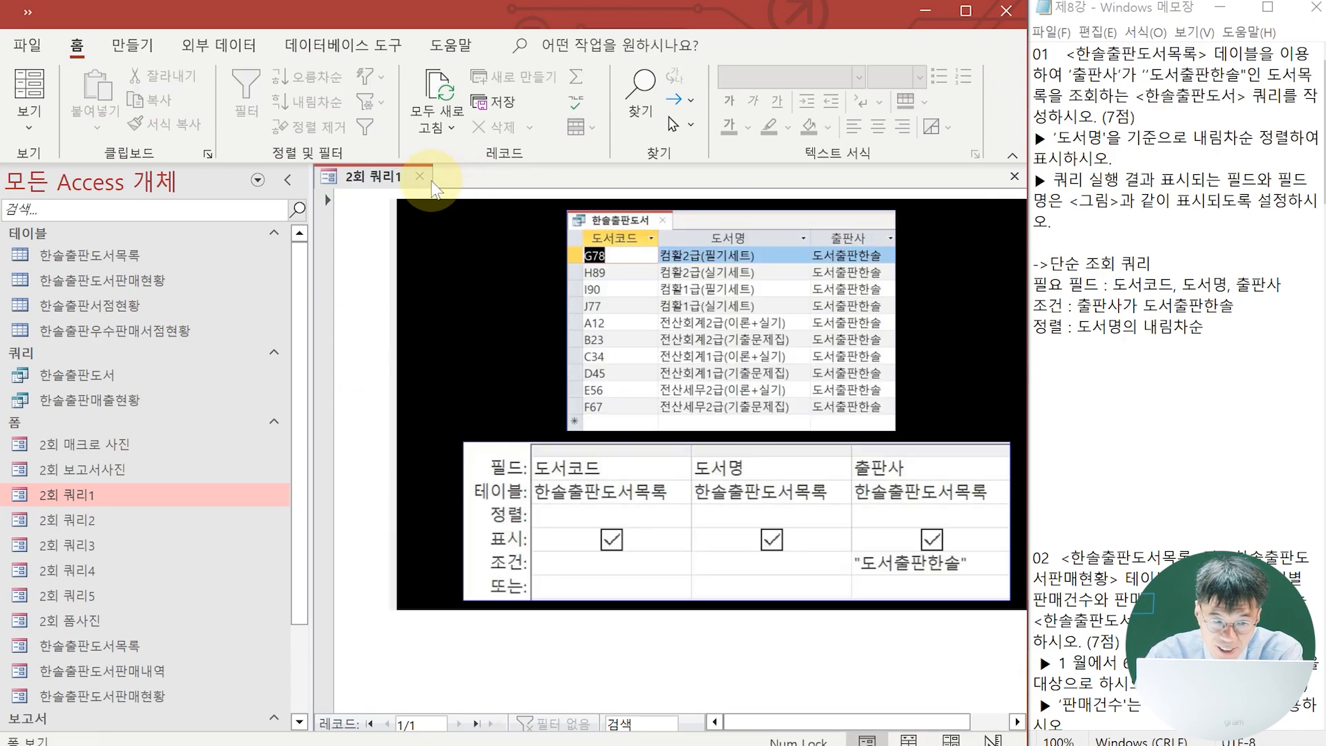
click(421, 176)
click(78, 517)
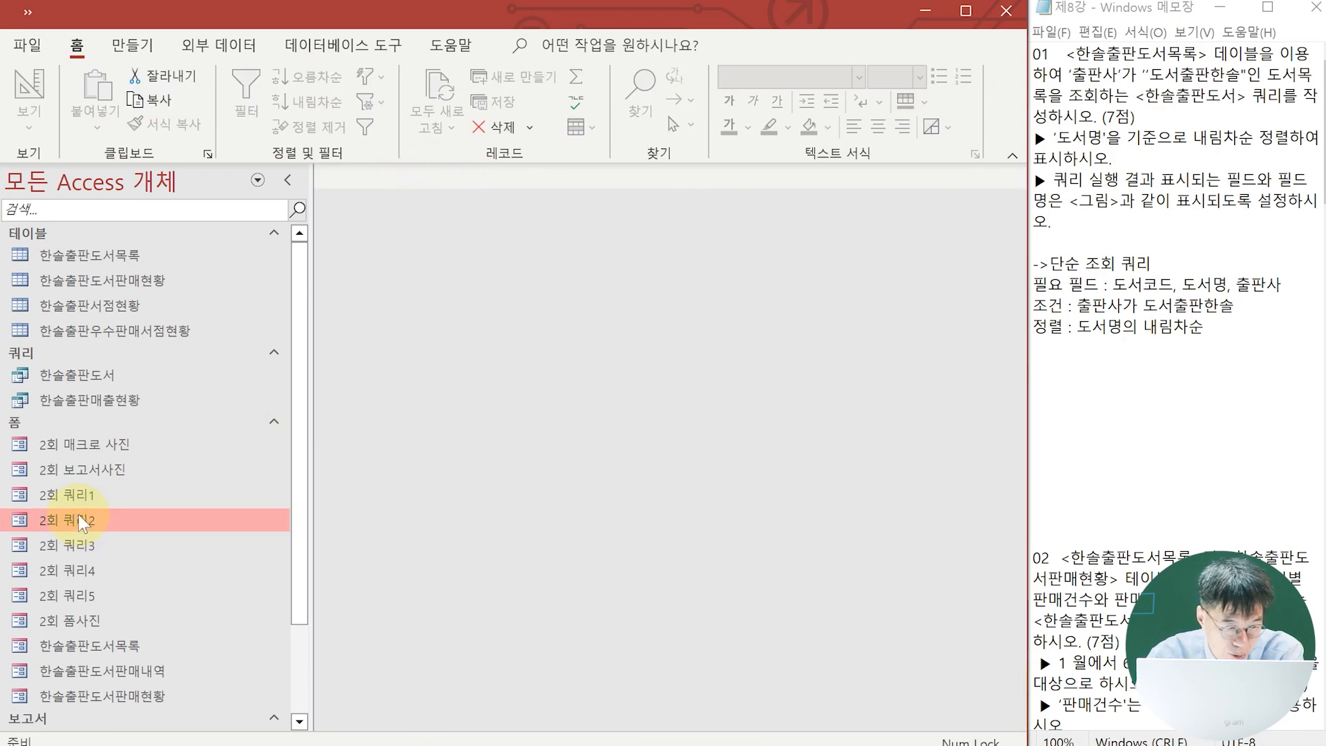
double_click(88, 516)
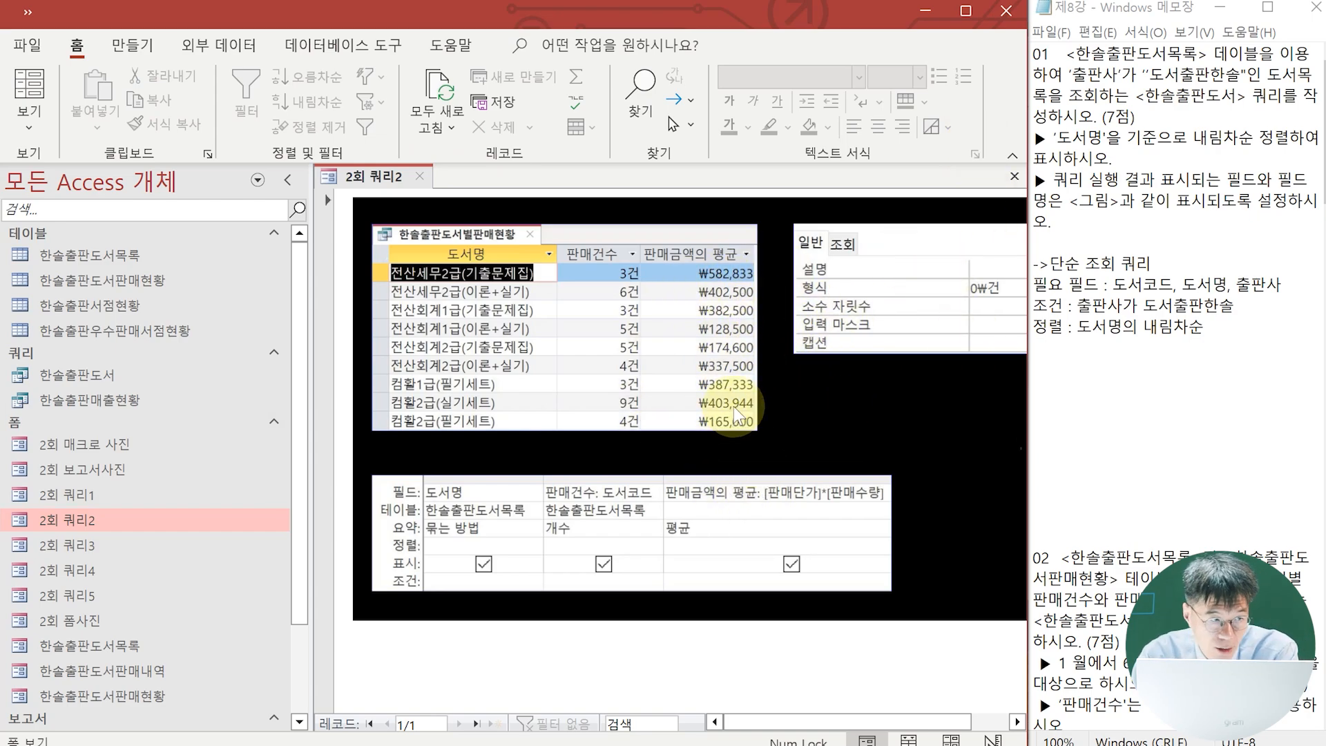
Create another query in design view with the 한솔출판도서목록 and 한솔출판도서판매현황 tables, and close the table list.
click(121, 54)
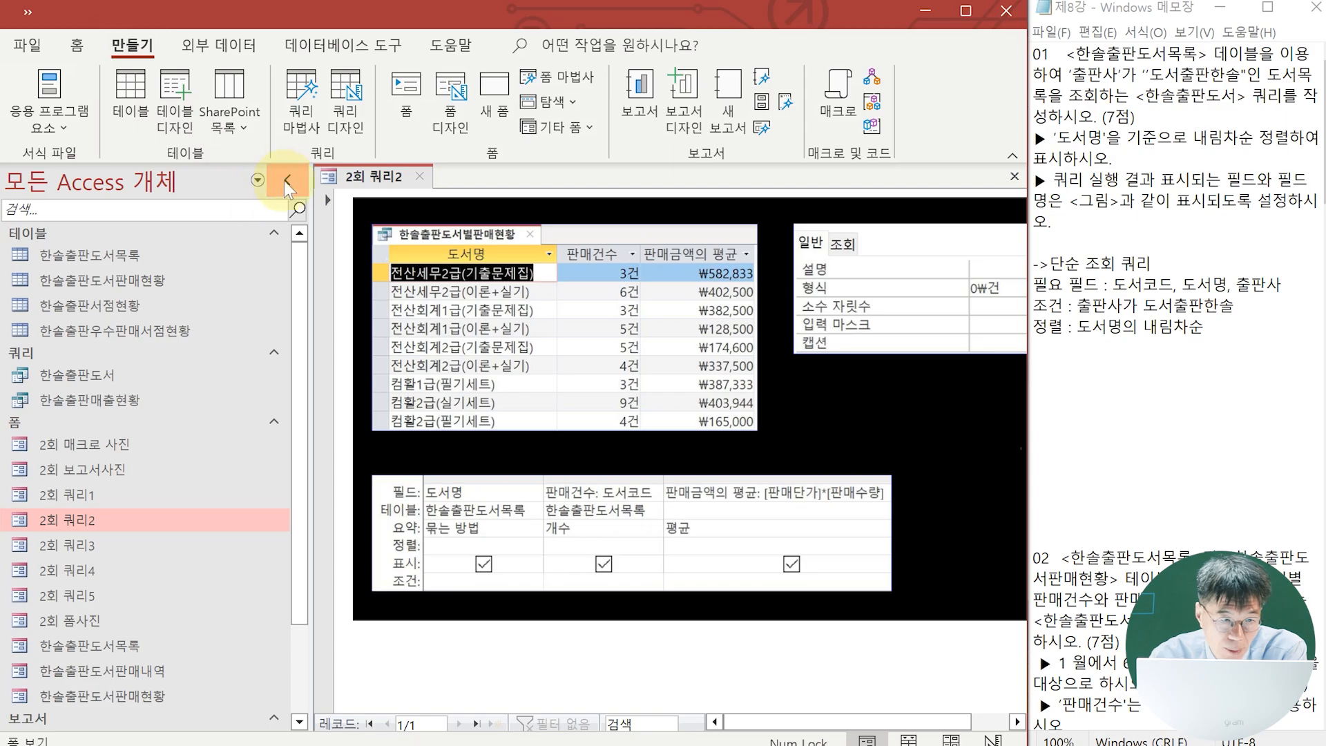
click(350, 131)
scroll(1116, 314, down, 8)
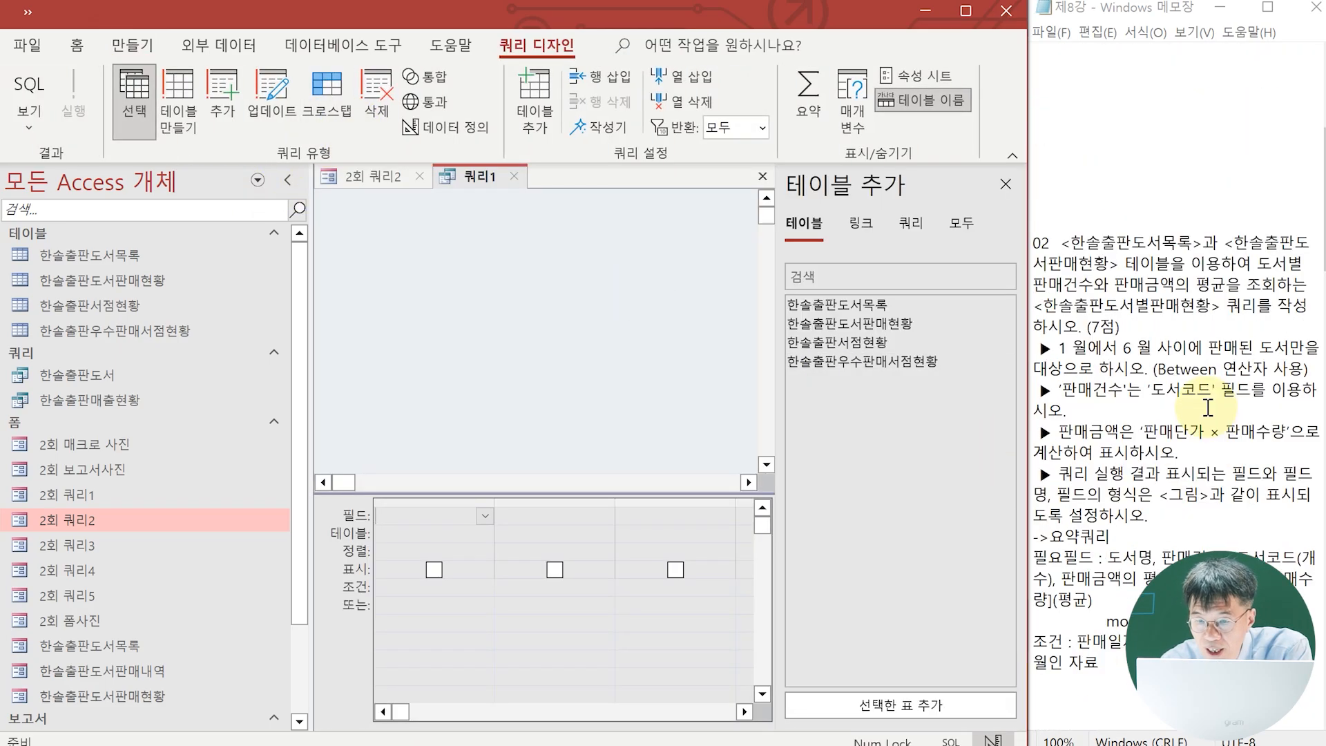
double_click(824, 306)
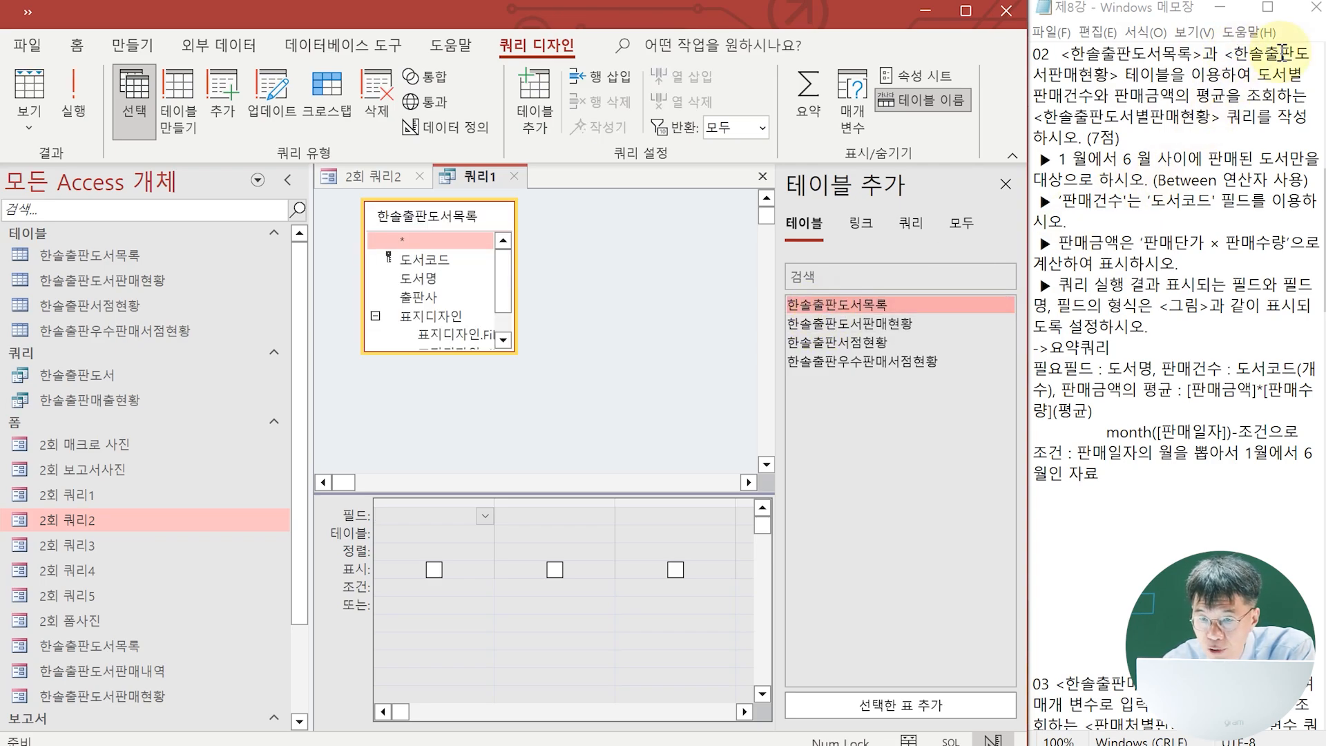
click(890, 326)
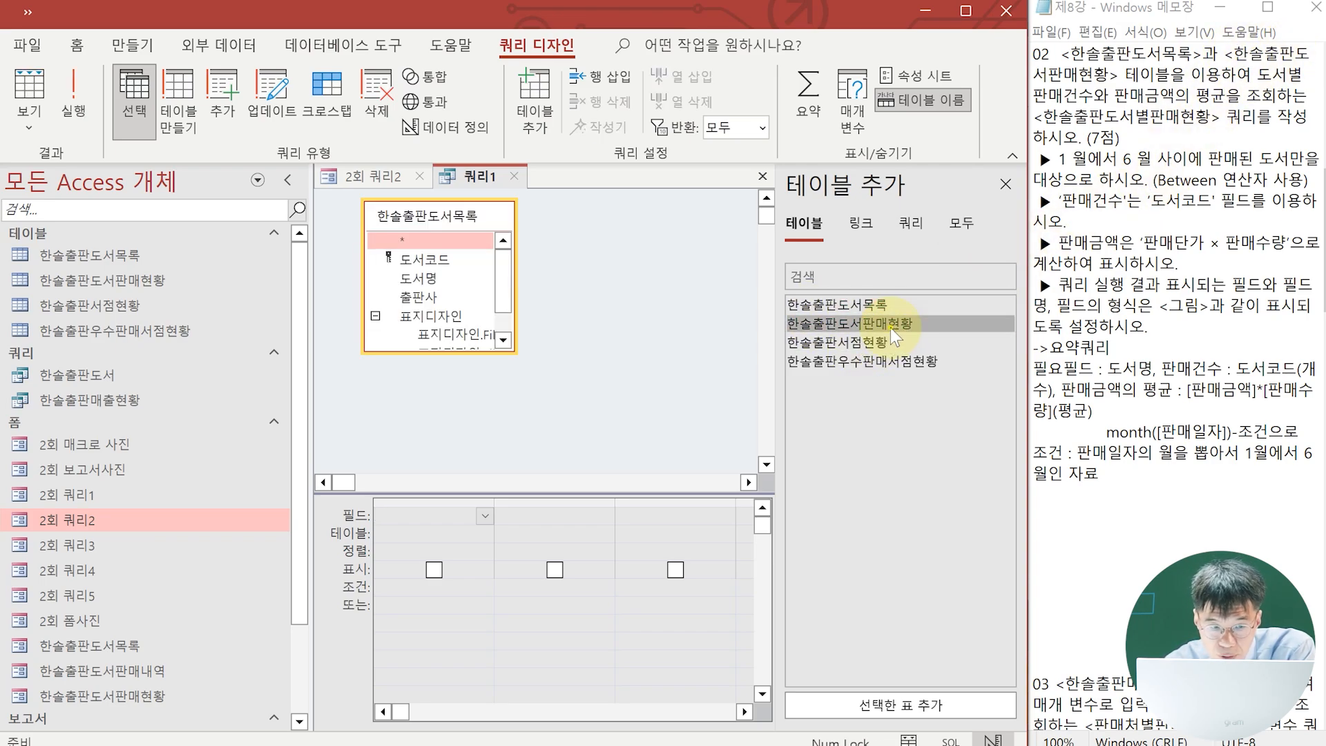
double_click(889, 327)
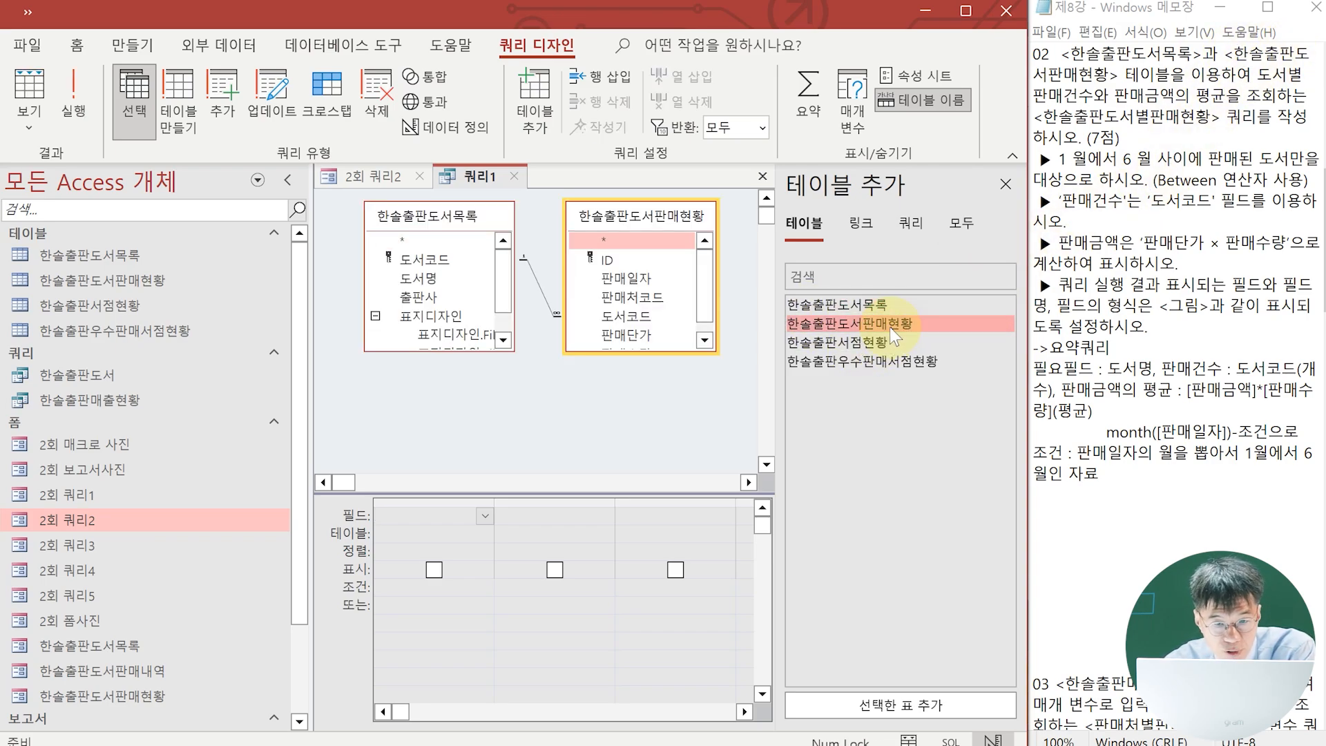
click(1004, 179)
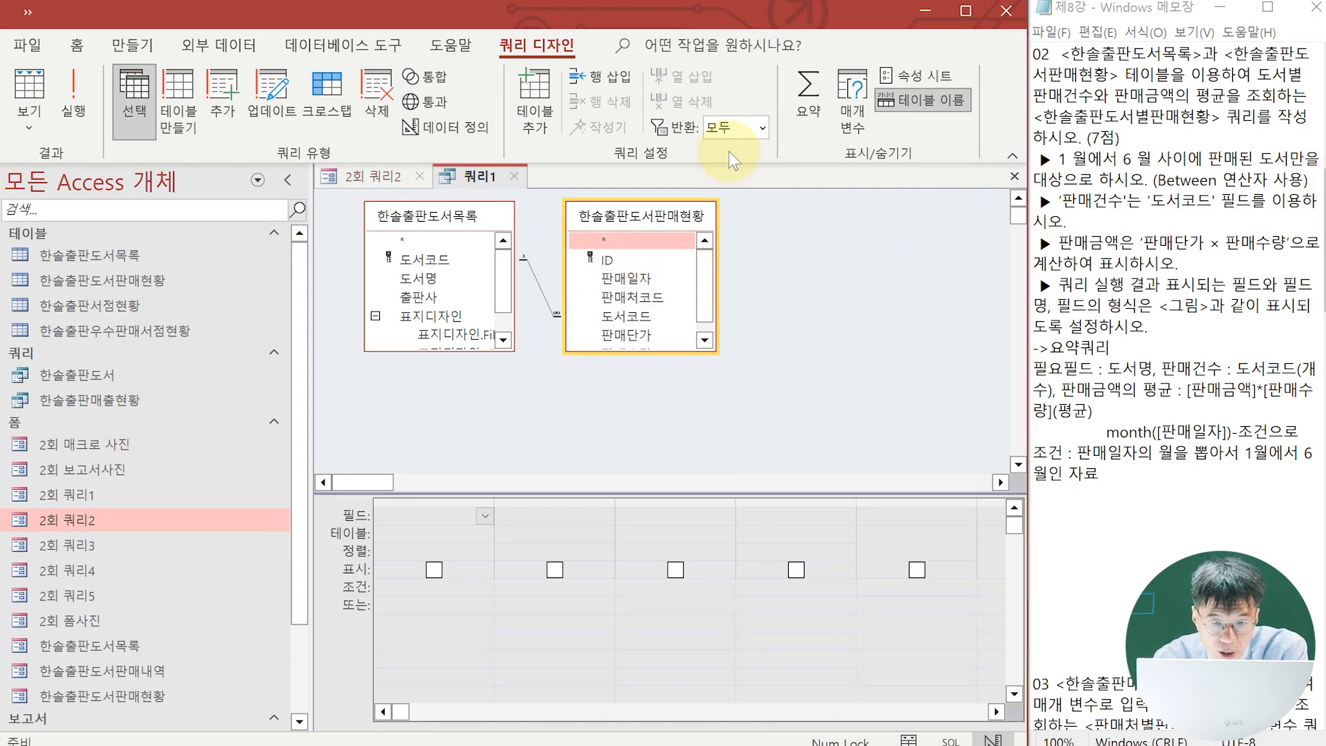
Turn on the query's 요약 row, consult the 2회 쿼리2 form, and add 도서명 from 한솔출판도서목록 as the grouping field.
click(814, 104)
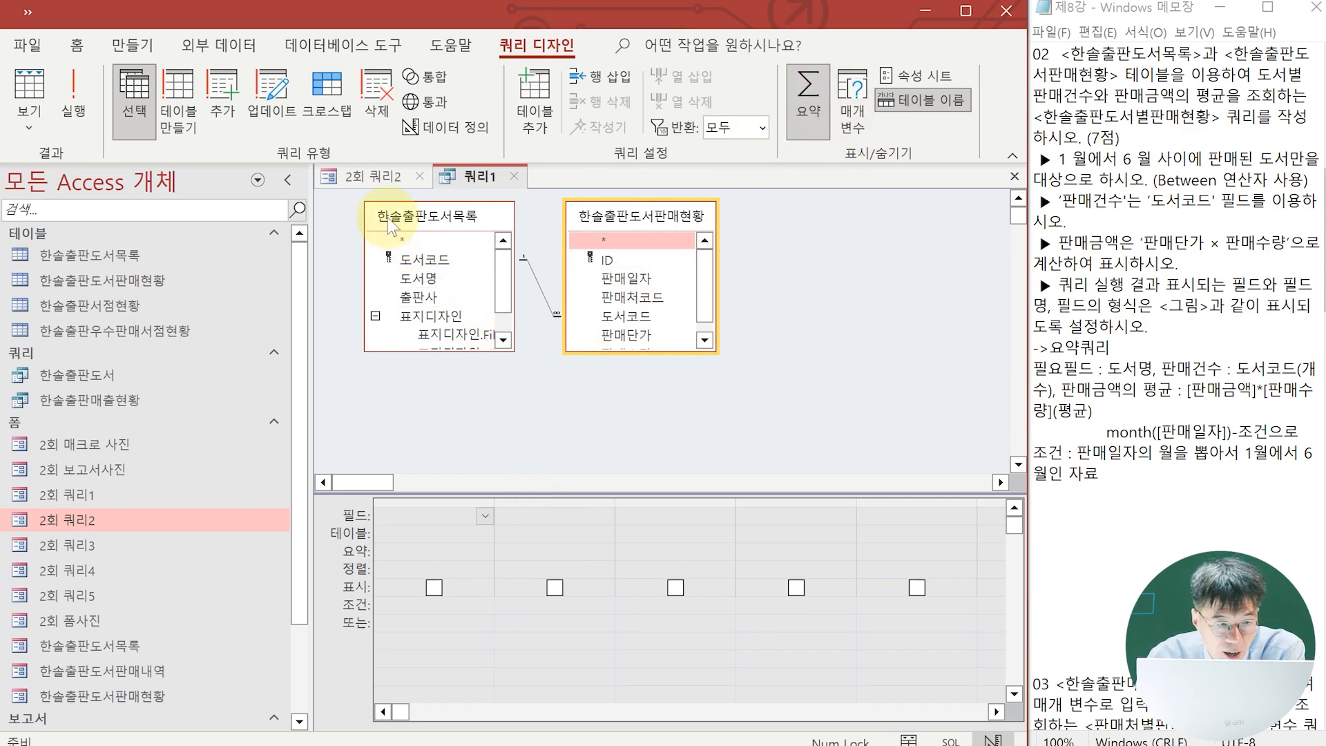
click(383, 181)
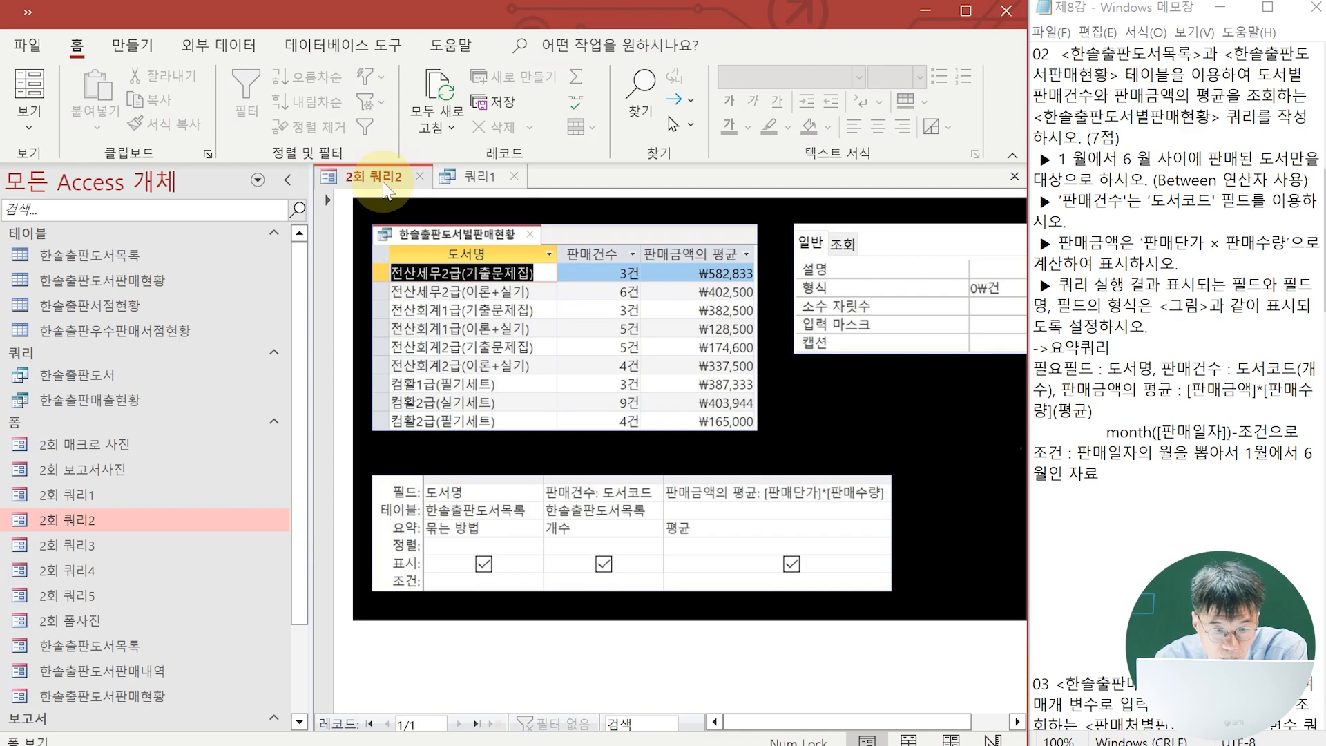
click(469, 178)
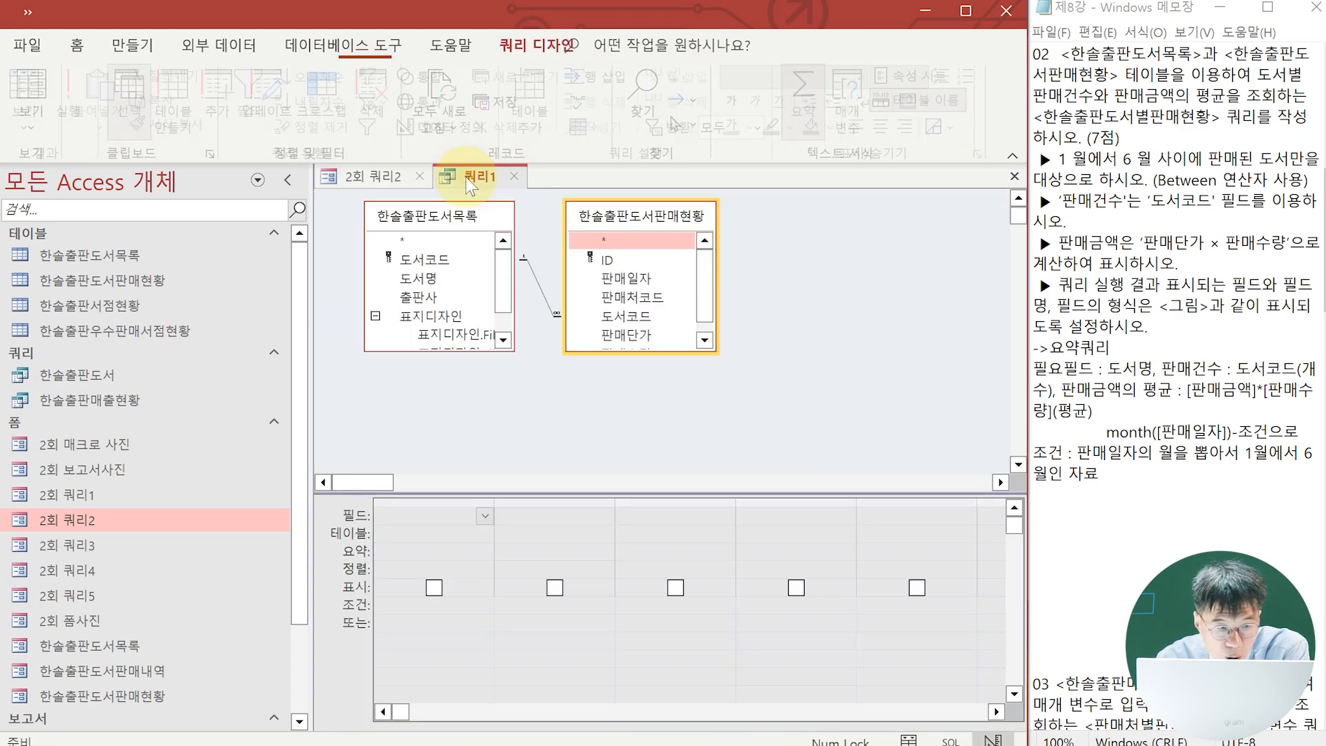
double_click(435, 279)
click(649, 318)
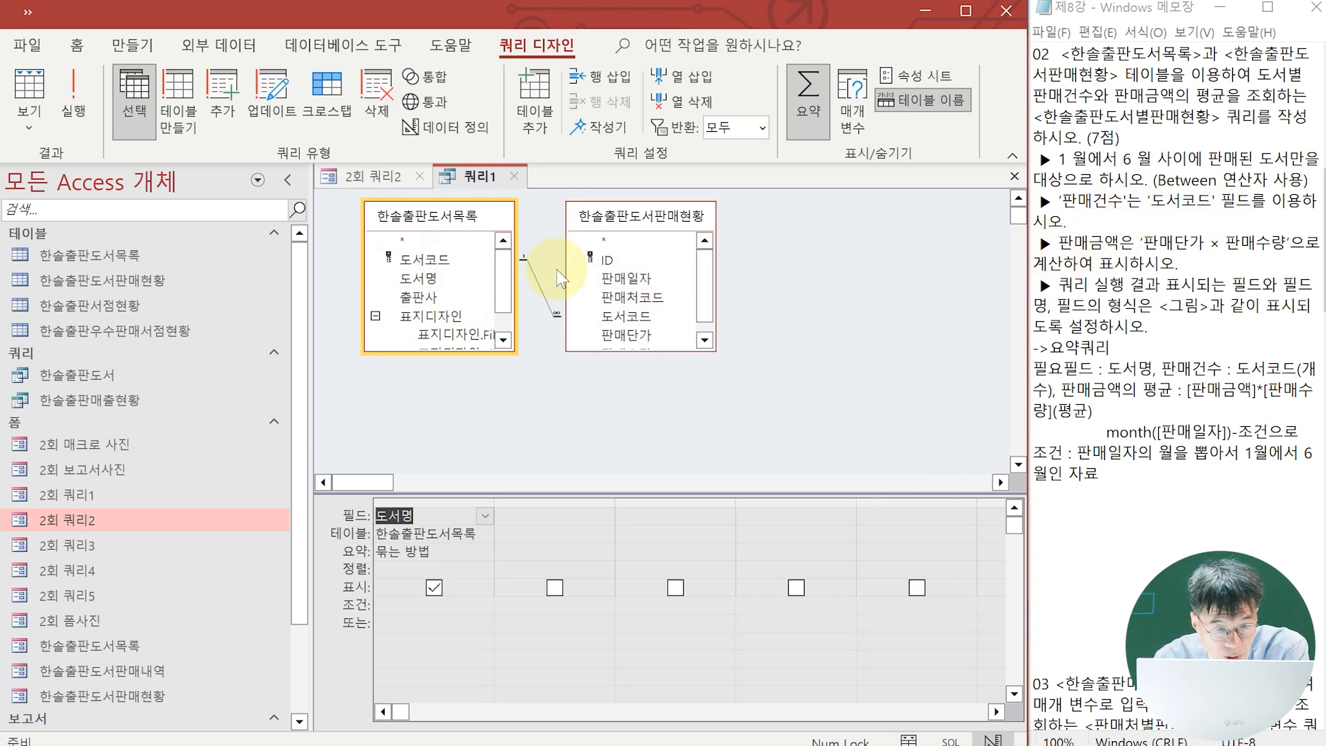
Add 도서코드 from 한솔출판도서판매현황 and a calculated field 판매금액 : 판매단가*판매수량, with its column widened to show the full expression.
double_click(620, 316)
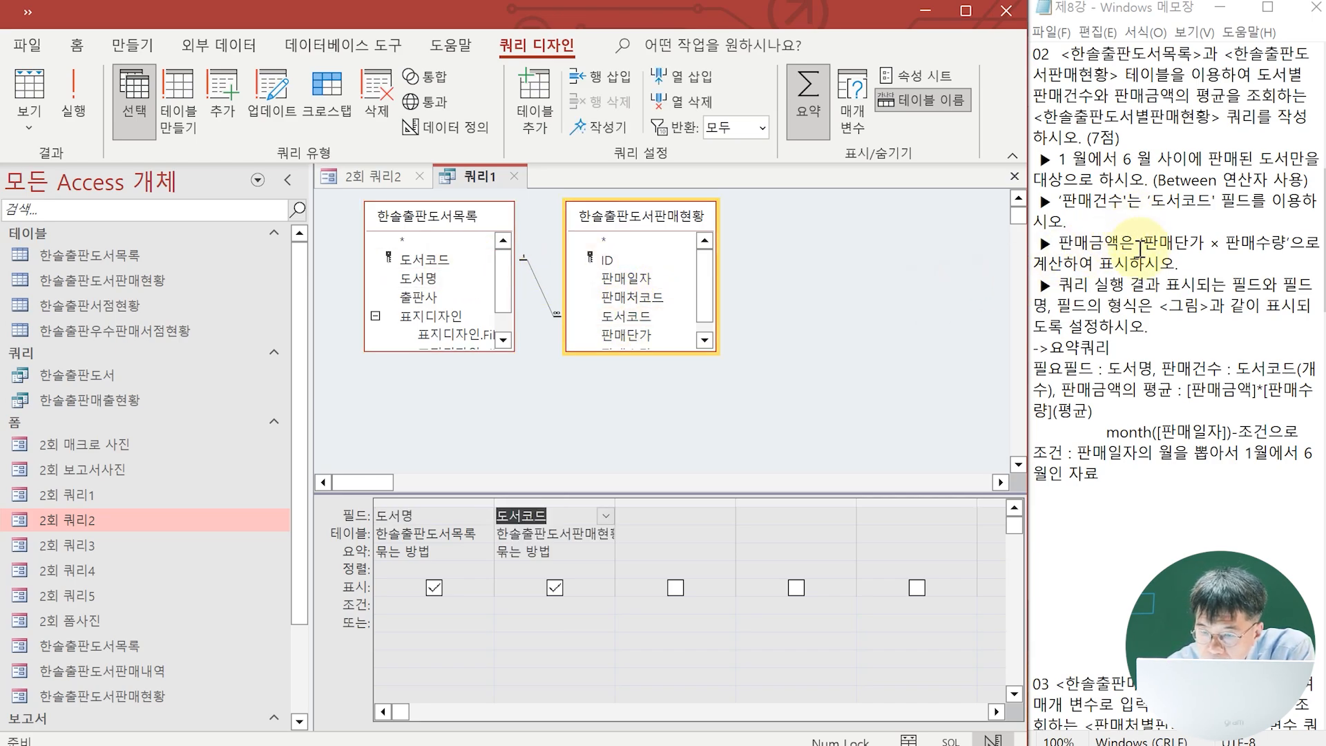
click(643, 518)
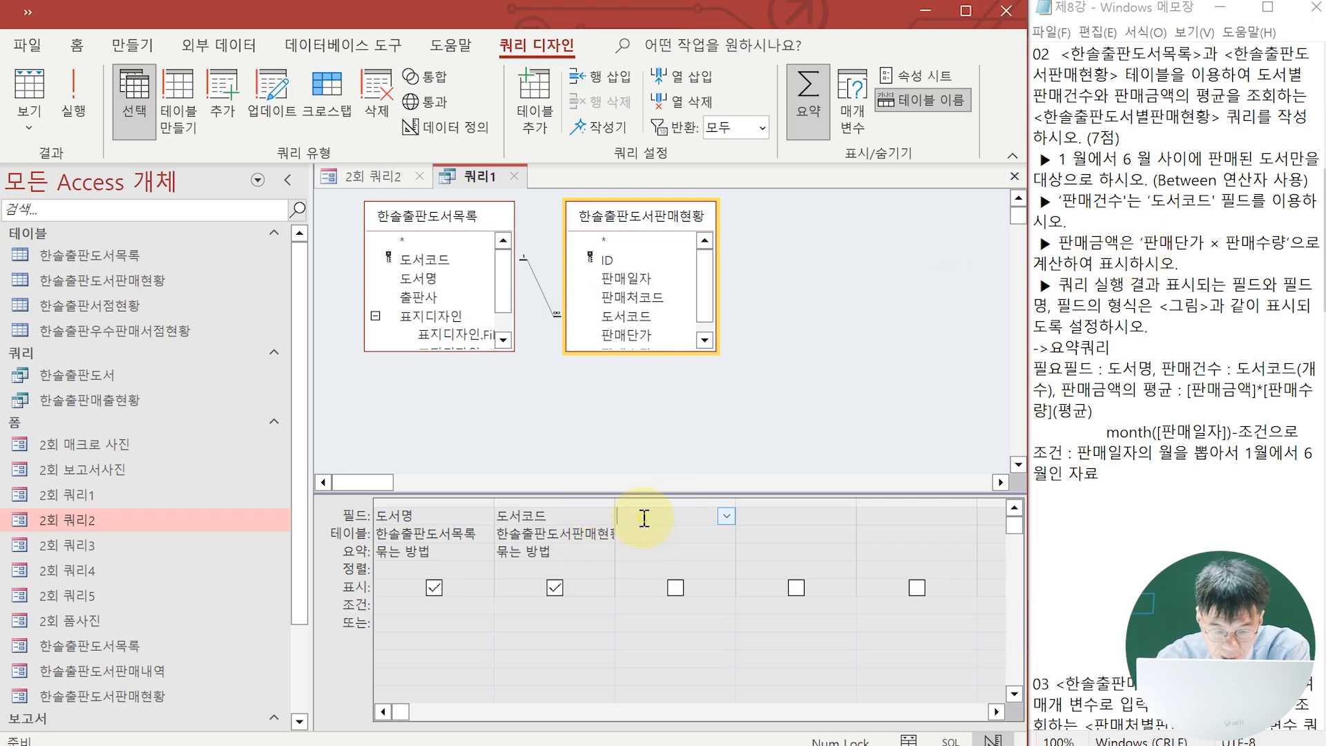
text(vks)
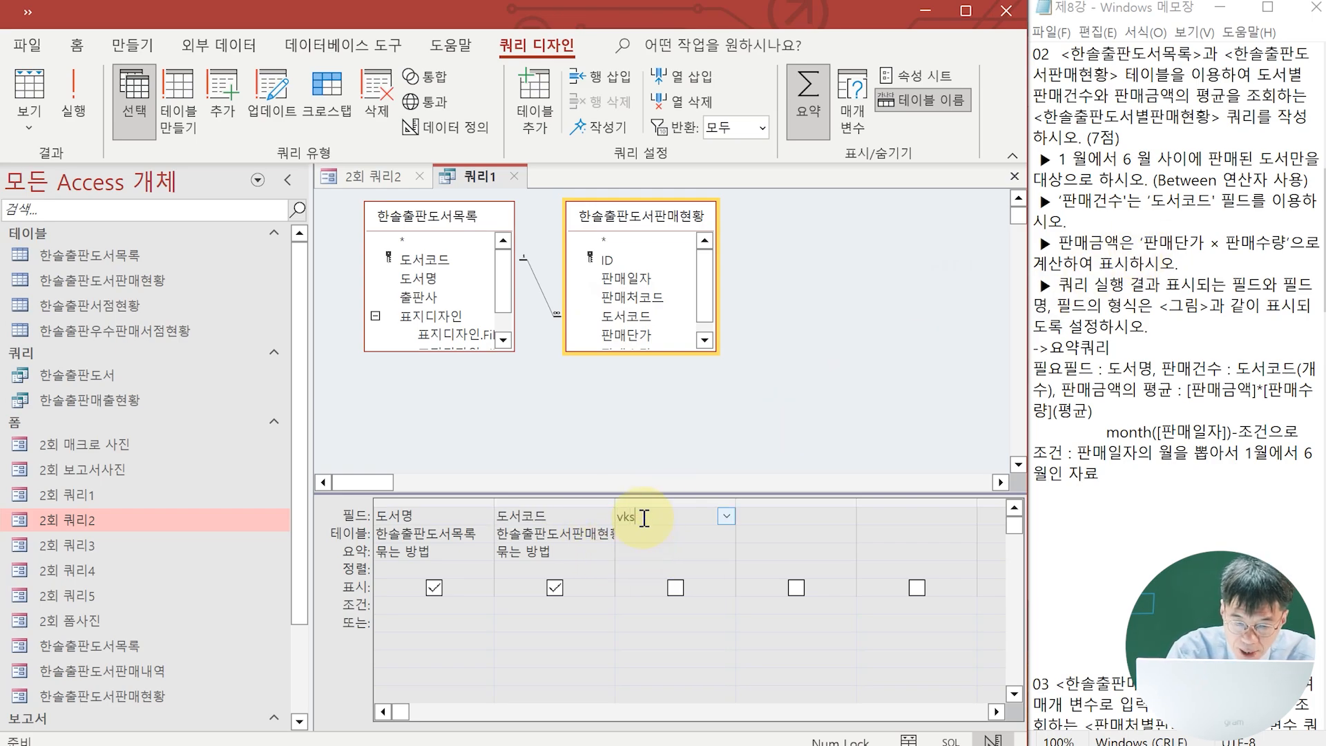
text(vksaormad)
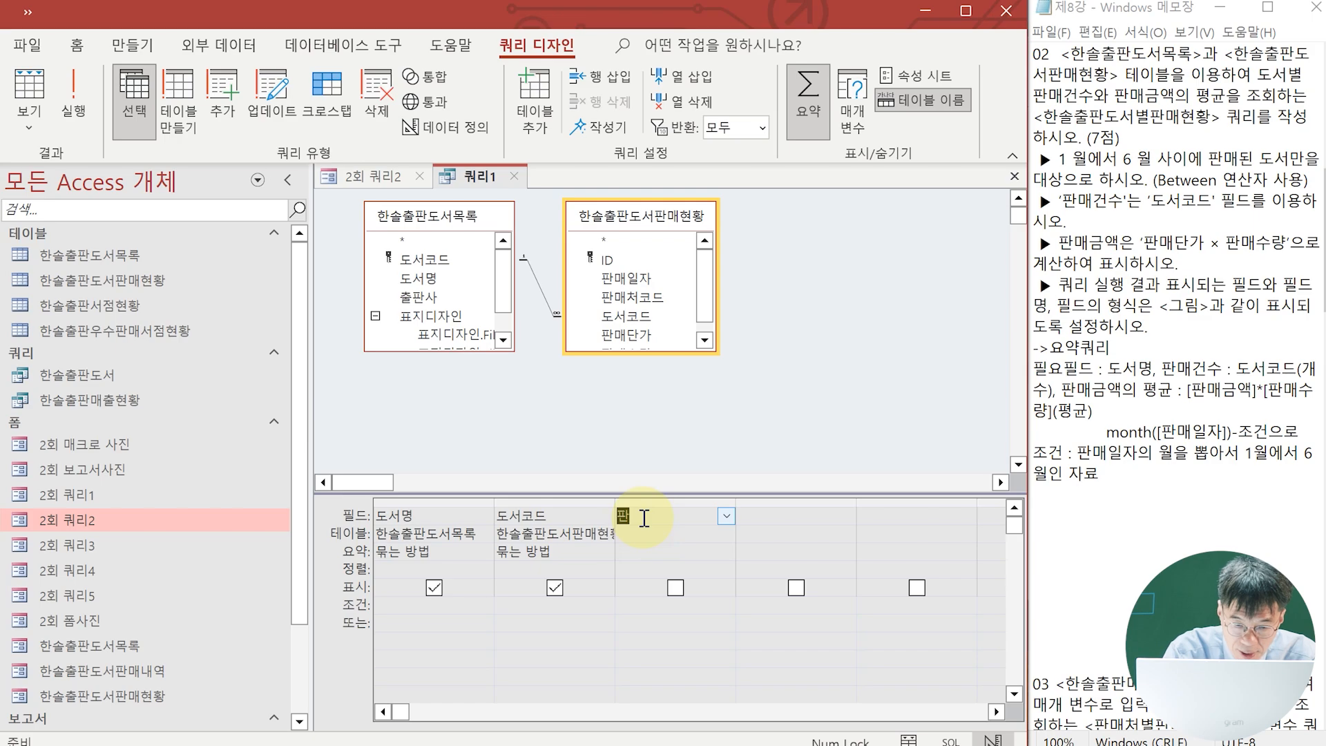
text(or)
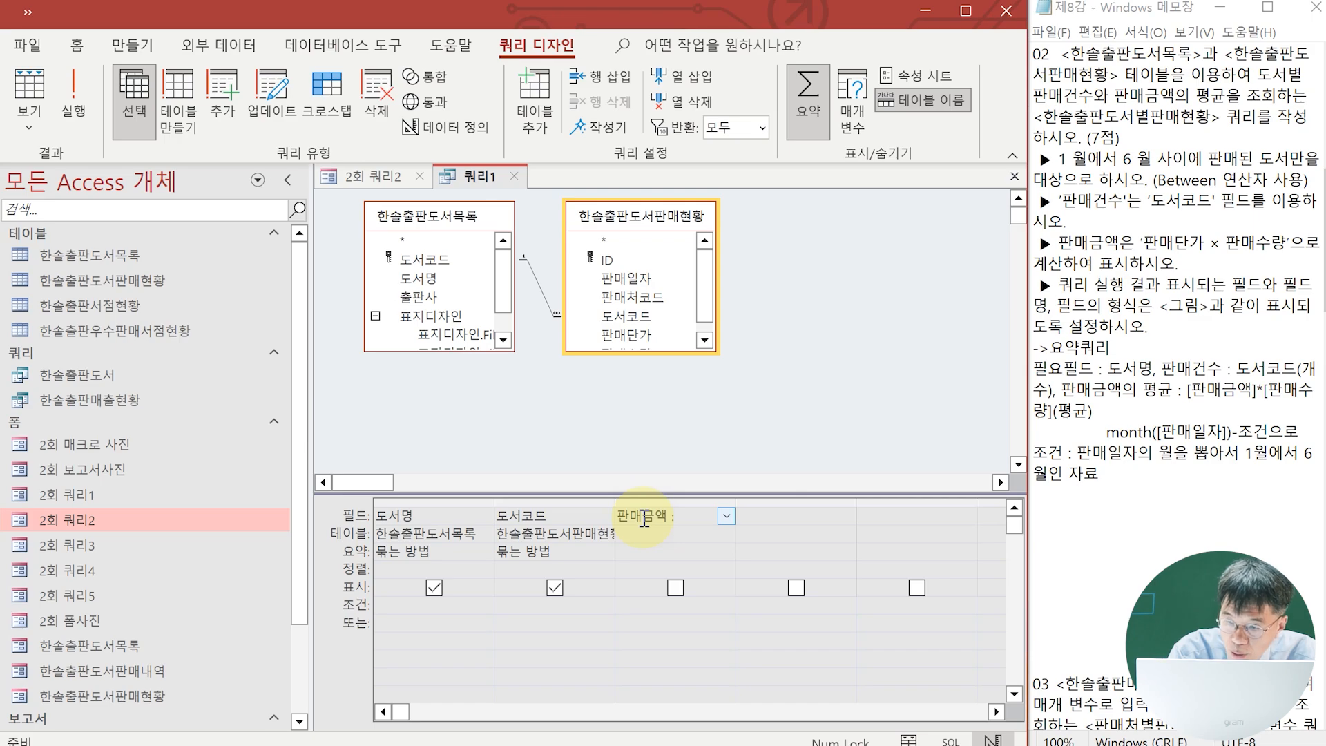
text(: v)
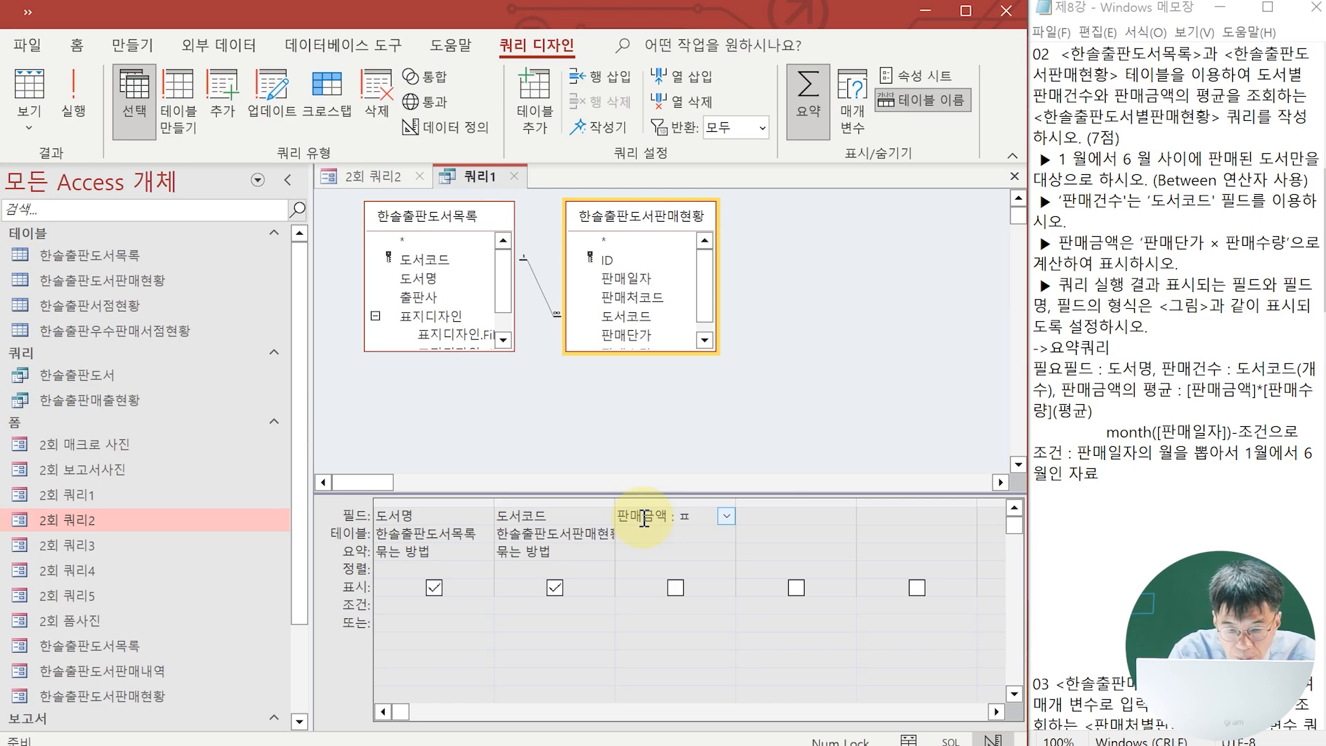
text(ksaoeksrk*)
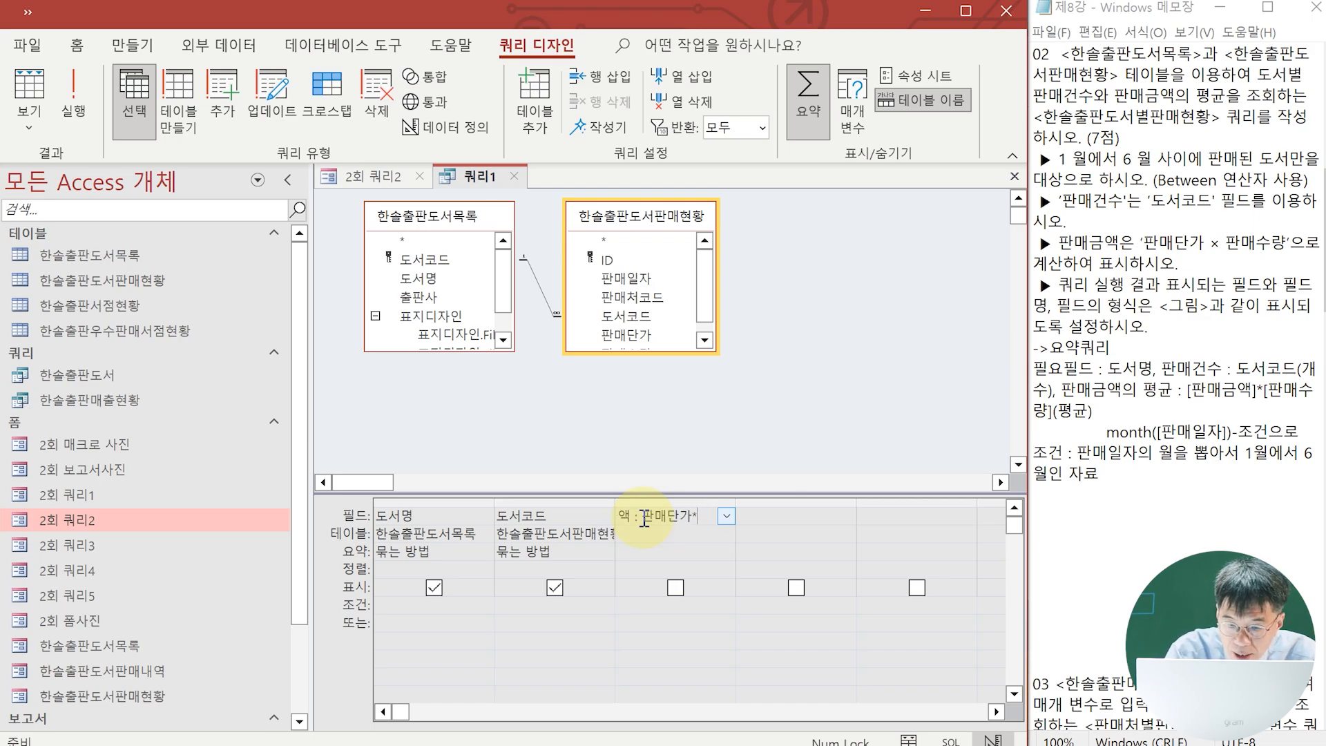
text(vksaotnfid)
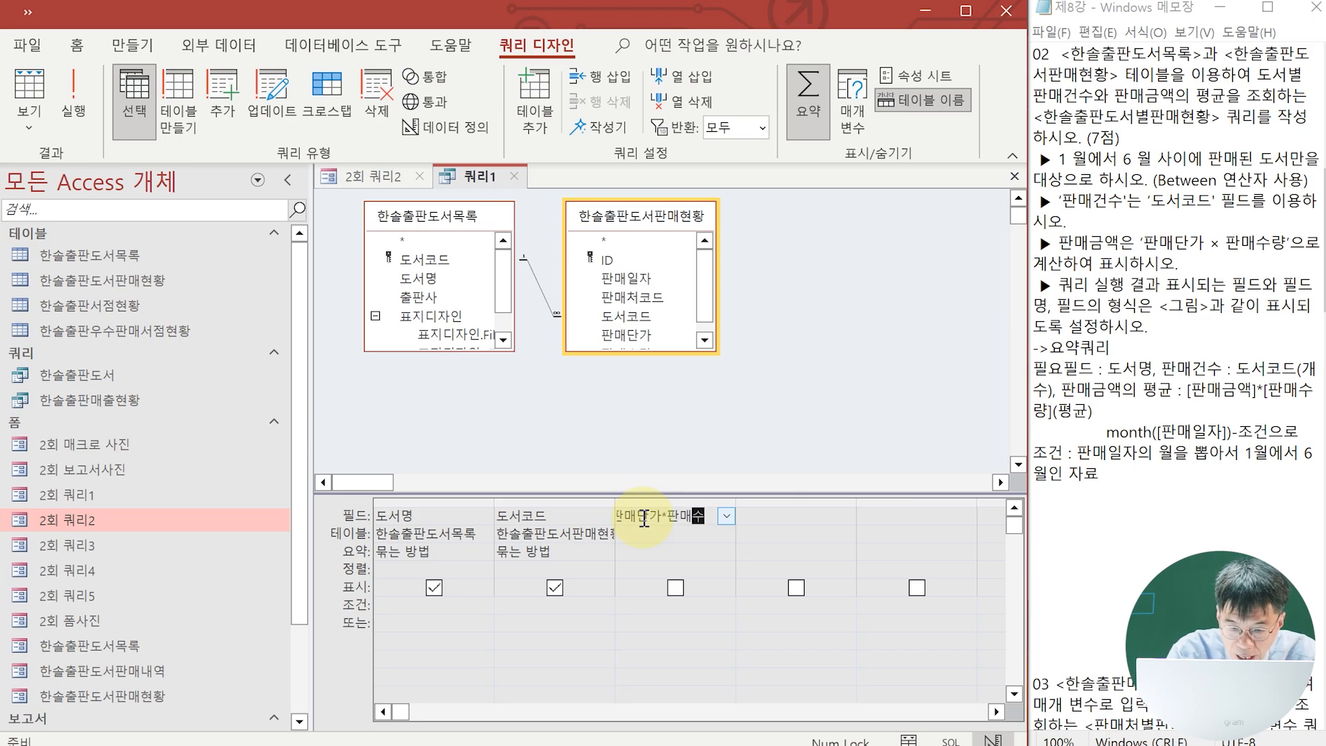
key(Return)
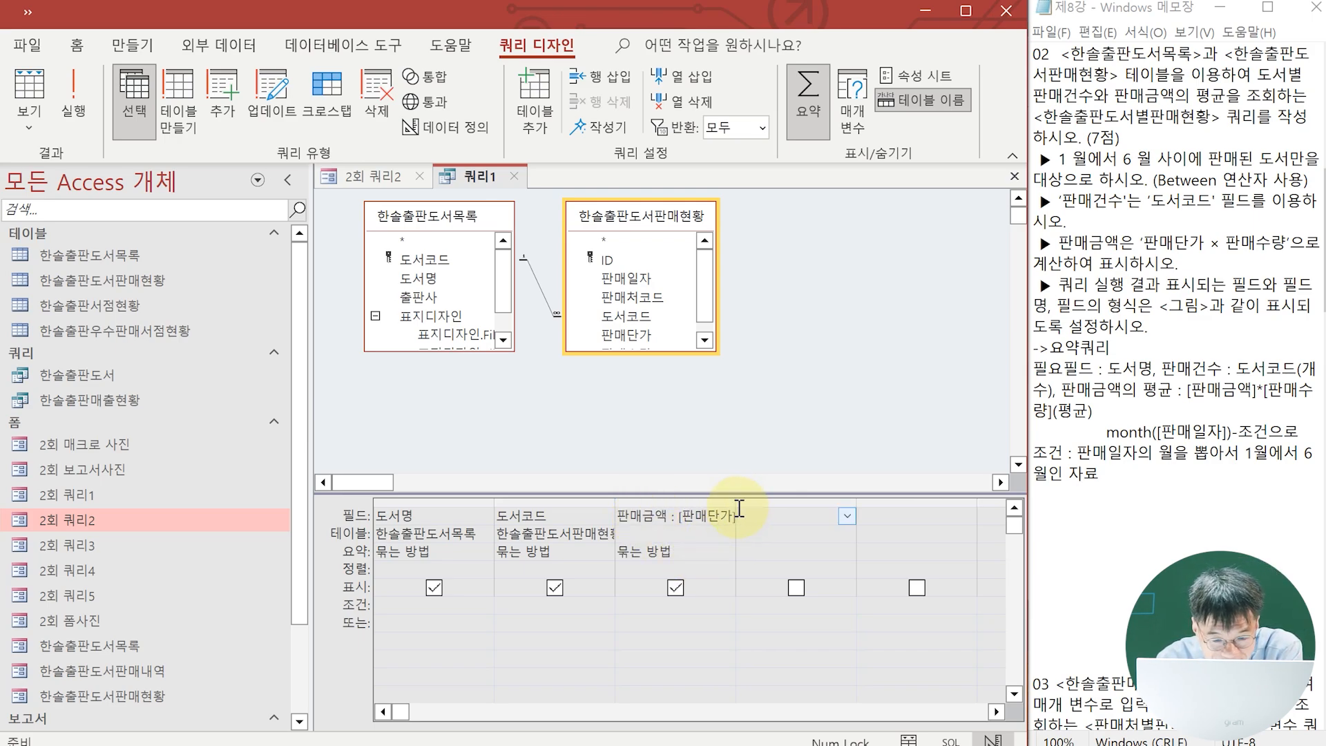
drag(734, 504, 893, 519)
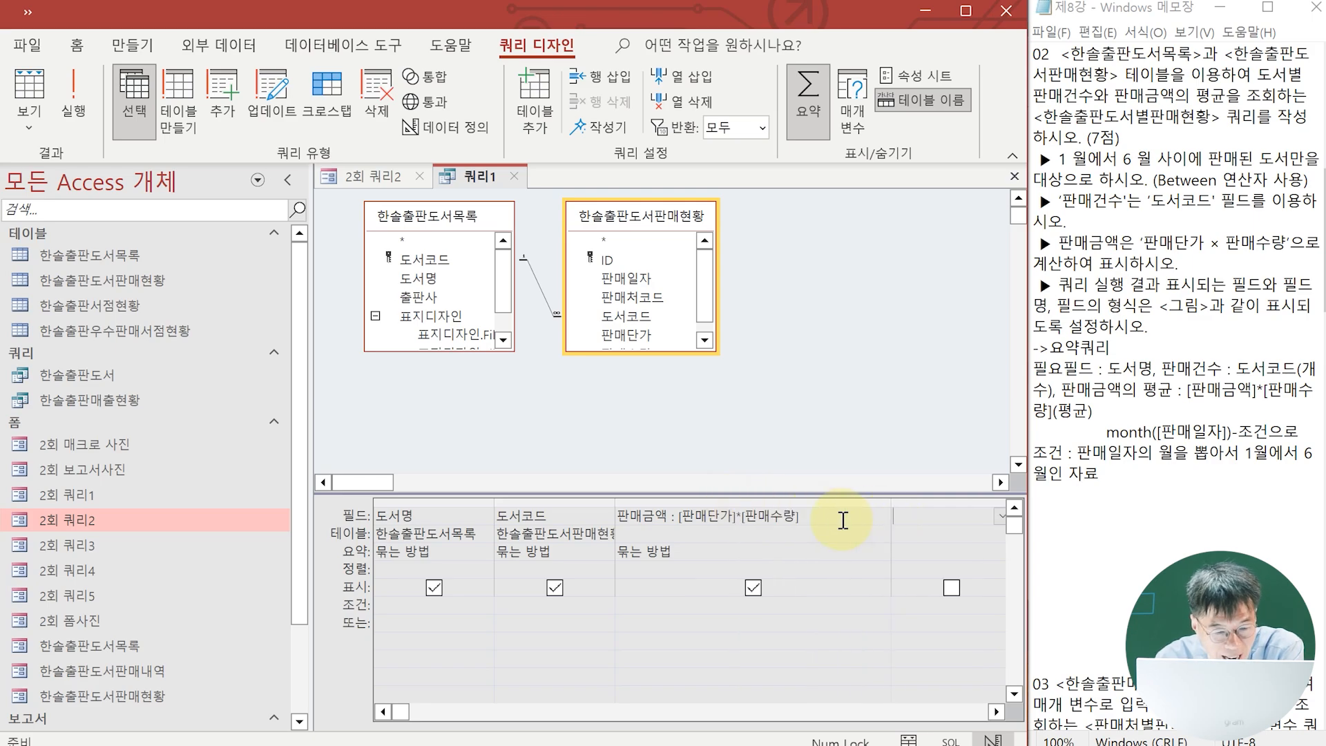
Consult the 2회 쿼리2 form and add the expression month(판매일자) as the fourth query column.
click(390, 181)
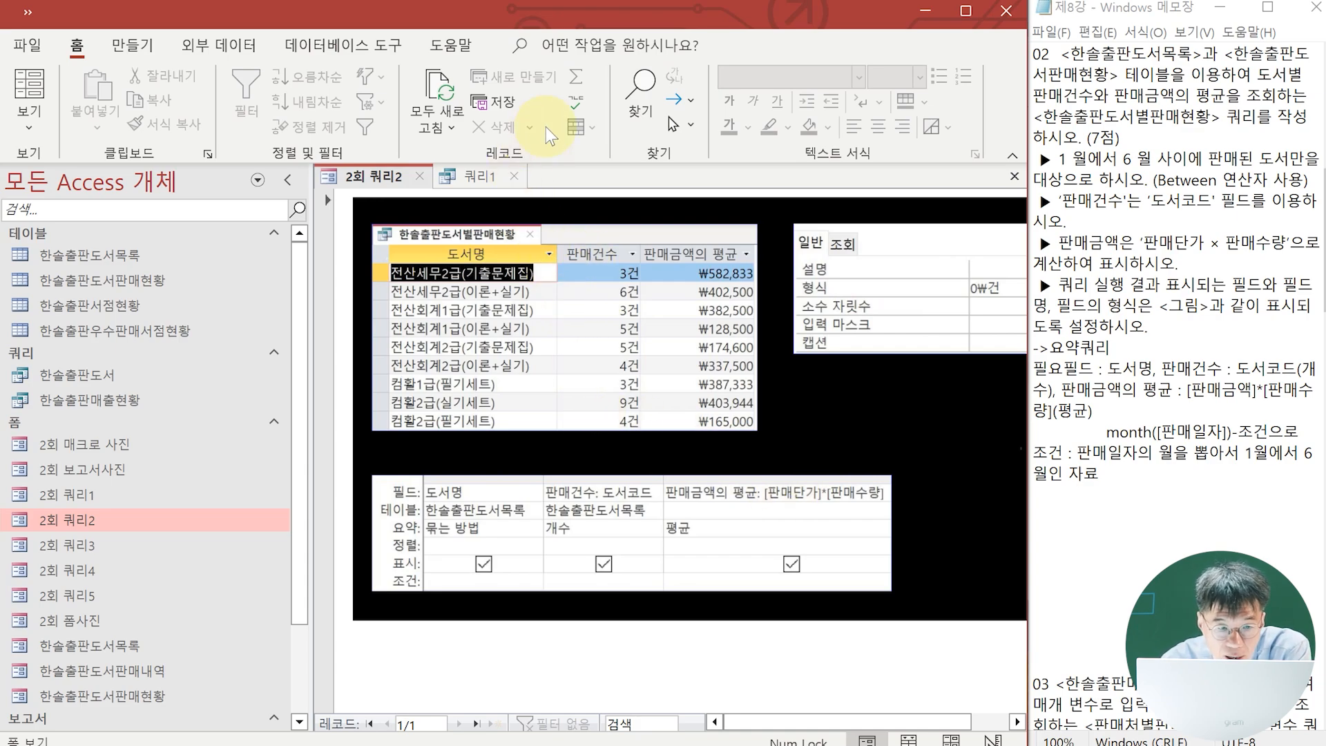
click(475, 177)
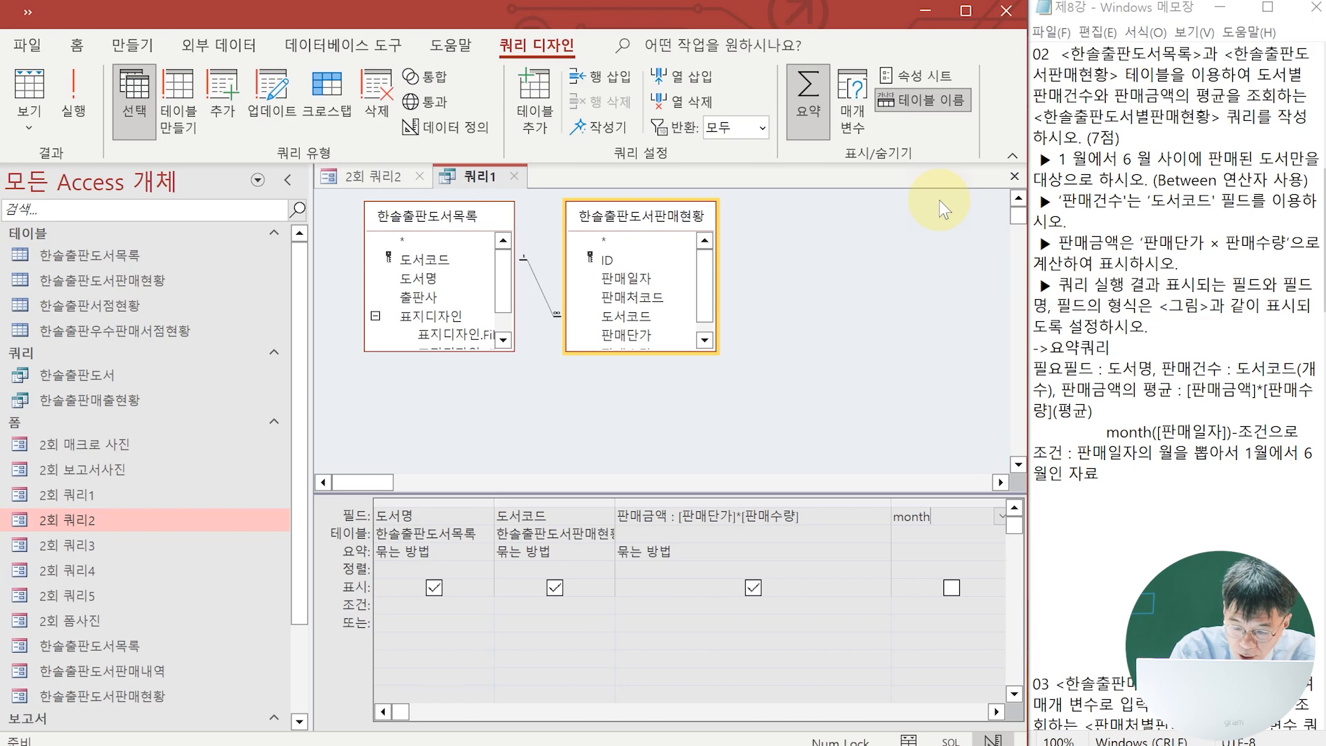
text(vksavksaodlfwk)
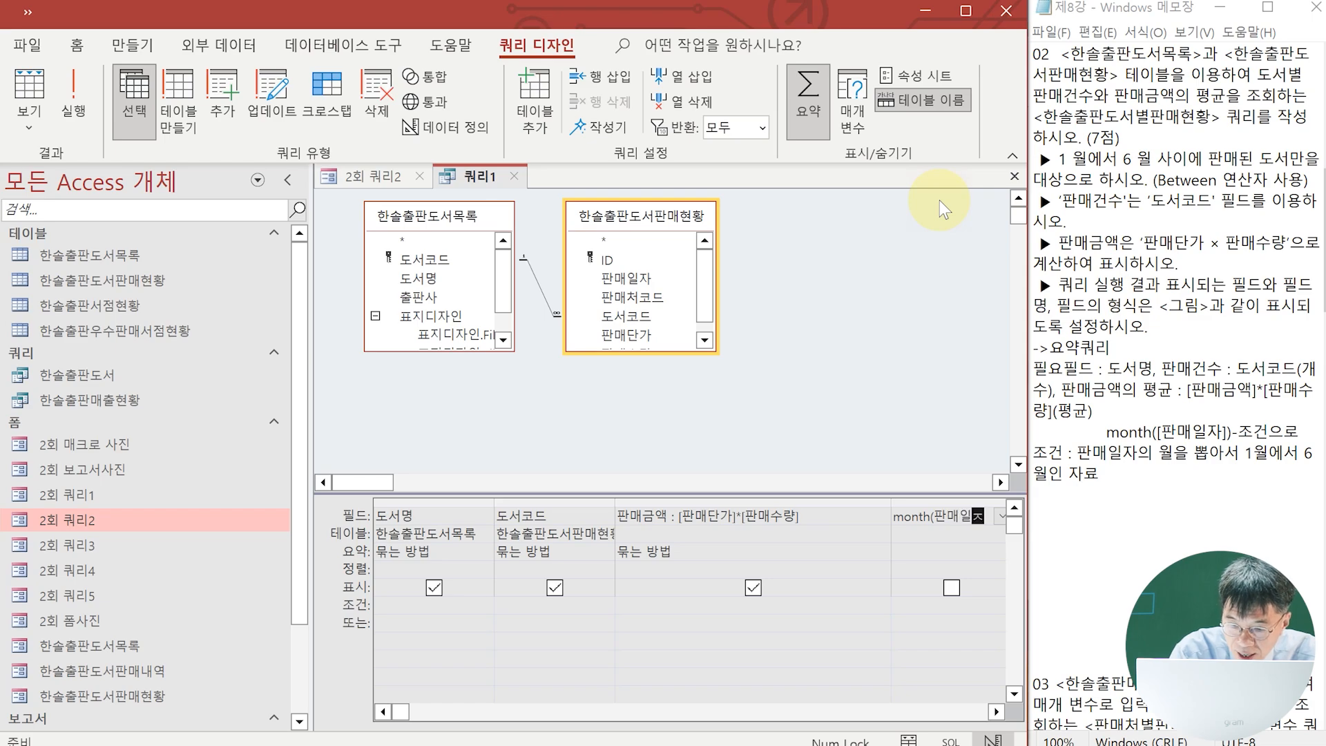
text())
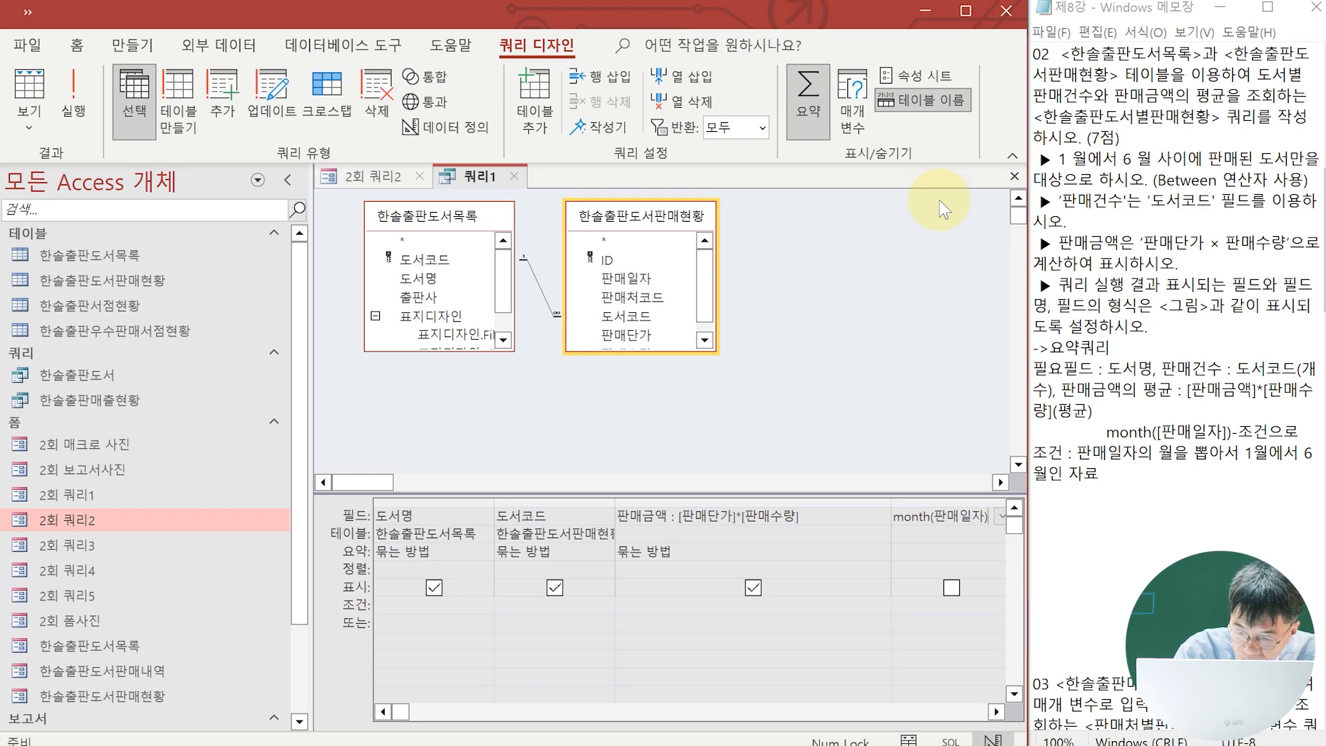
key(Return)
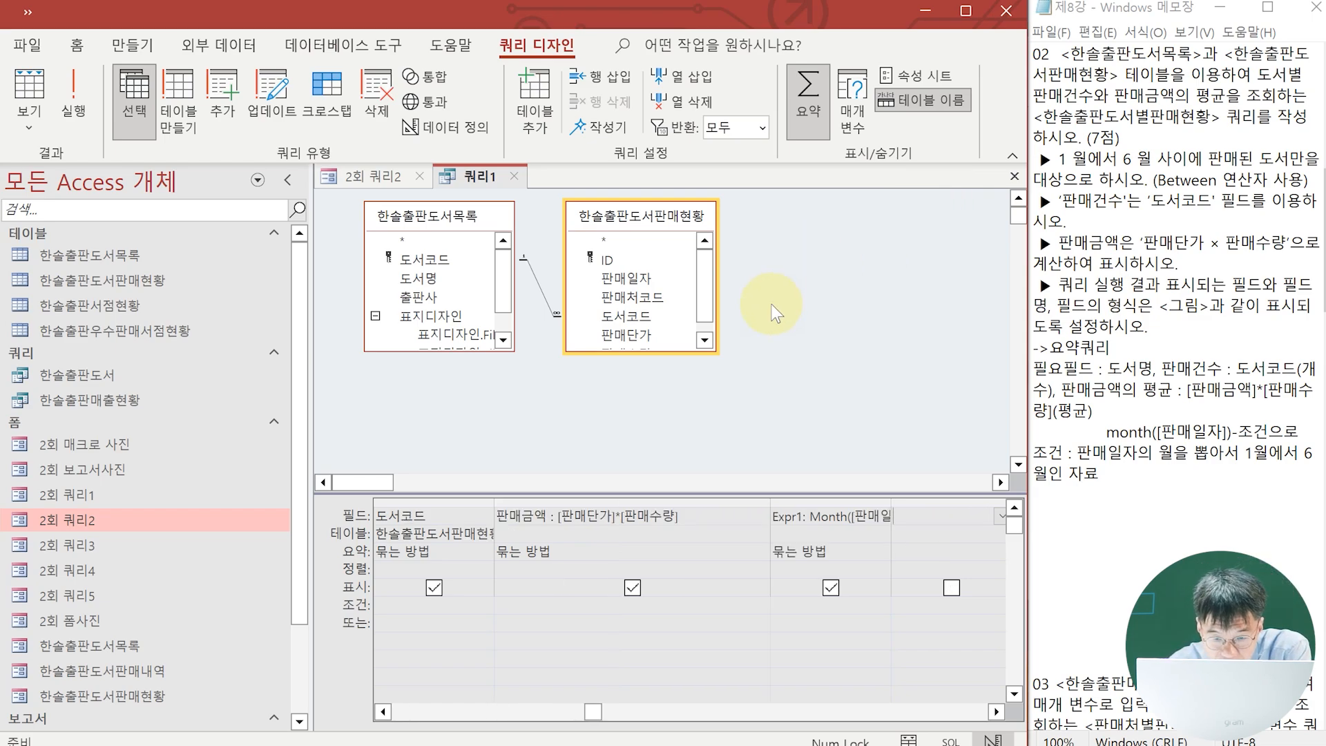
Set the month column's 요약 to 조건 and enter the criterion between 1 and 6.
click(843, 552)
click(882, 552)
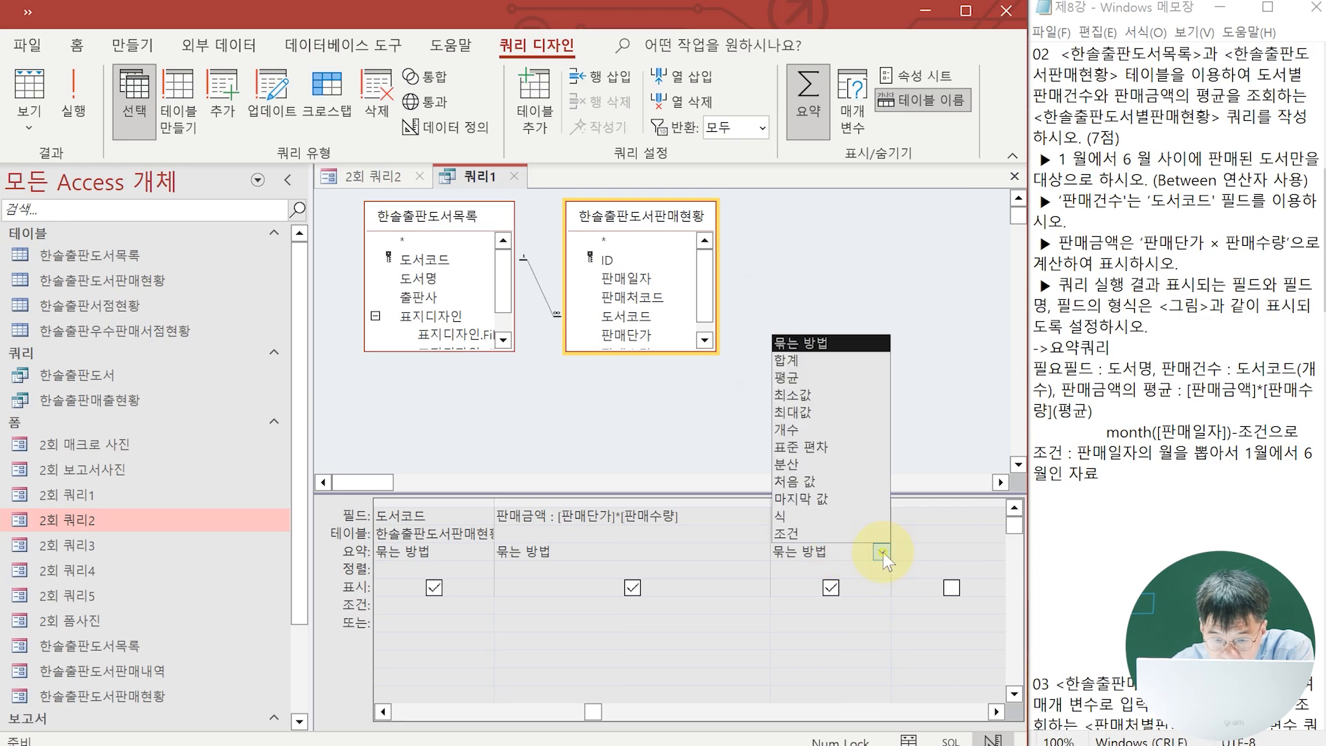
click(794, 533)
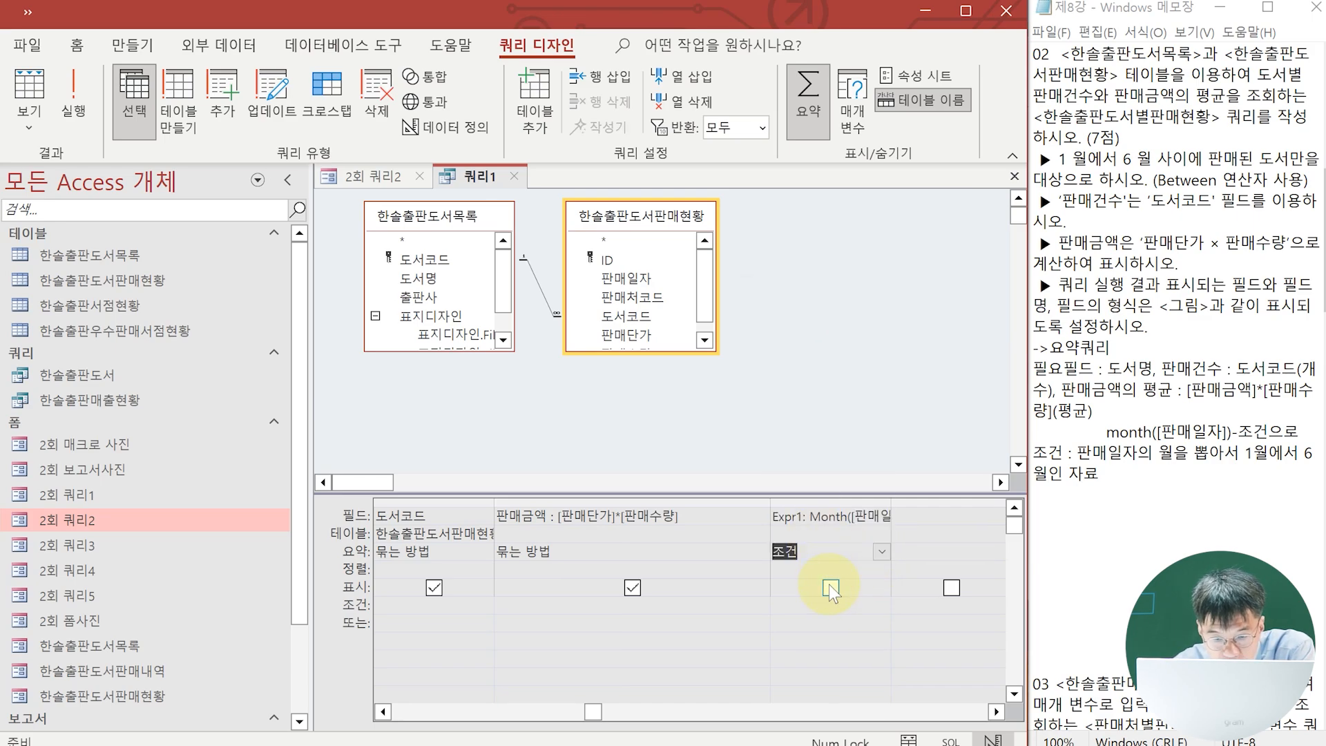
click(787, 610)
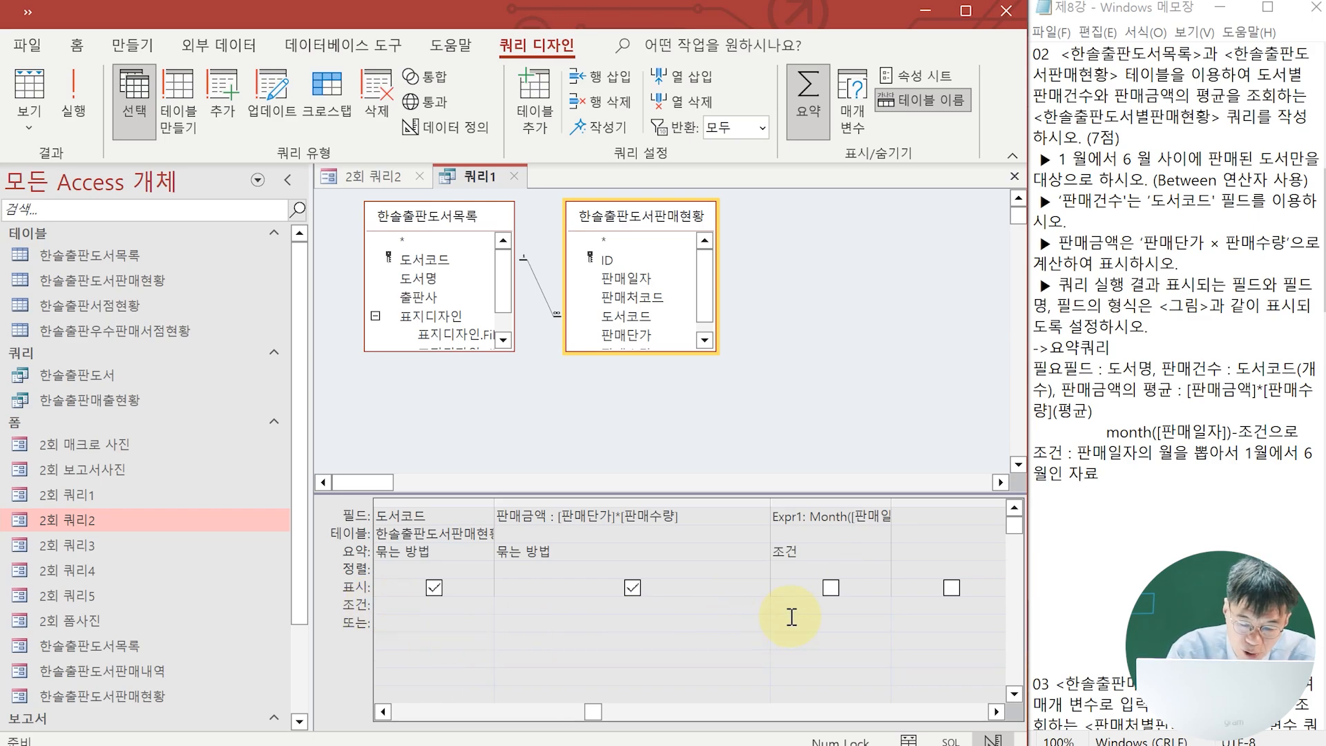
text(ㅠㅅ)
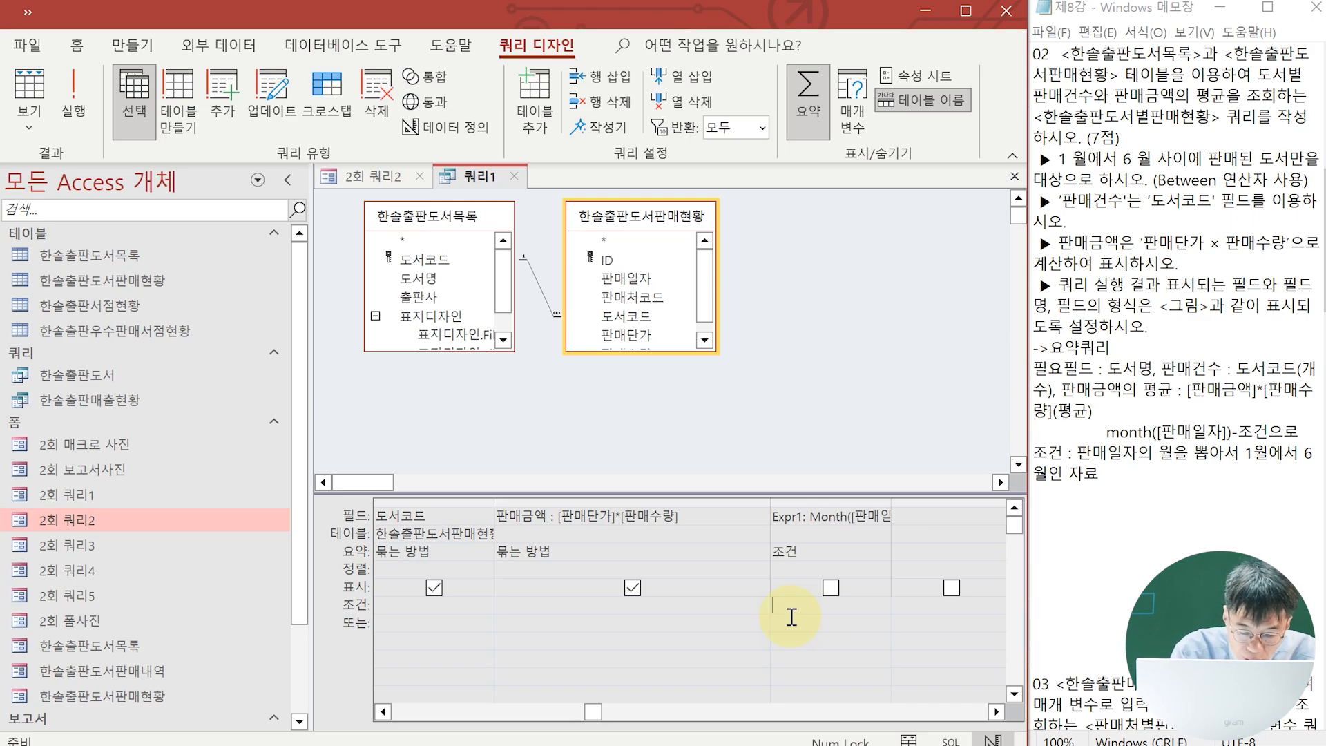
text(be)
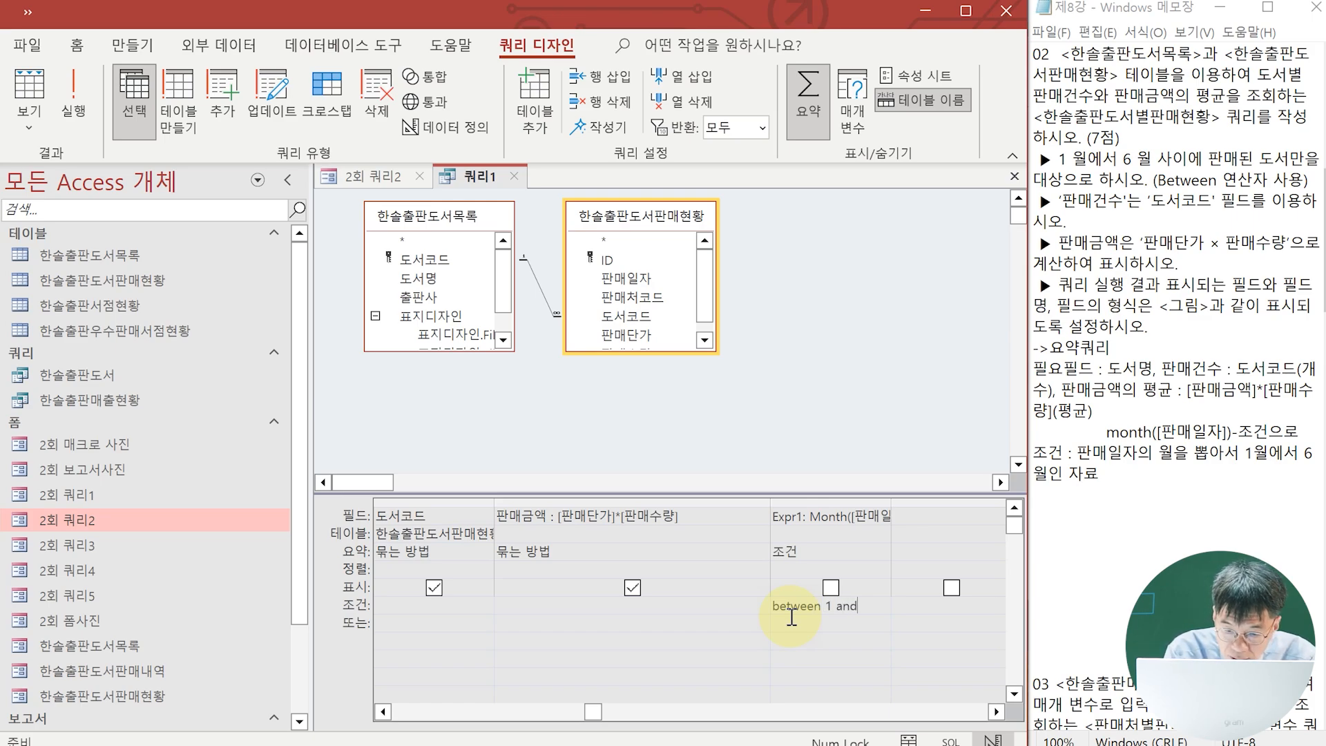
key(Return)
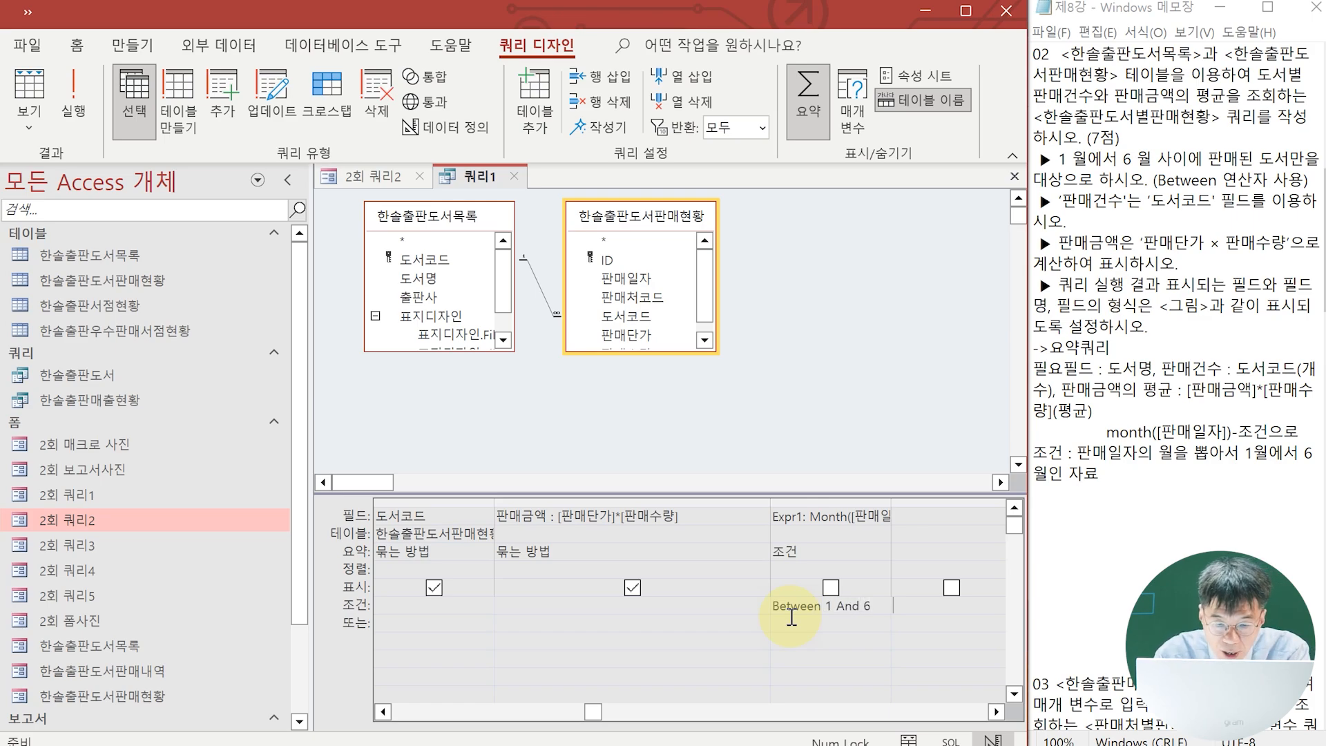
Check the field names in the 2회 쿼리2 form and give the 도서코드 column the alias 판매건수.
drag(594, 716, 433, 702)
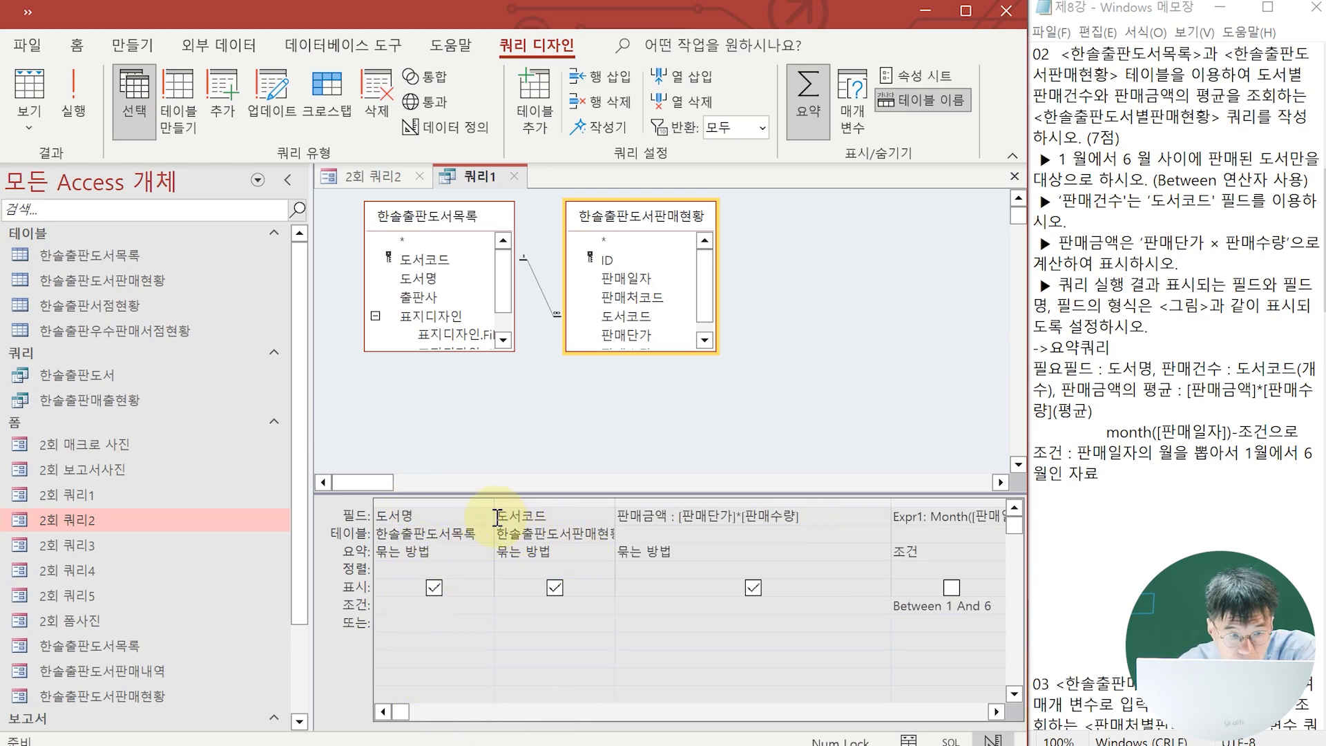
click(375, 176)
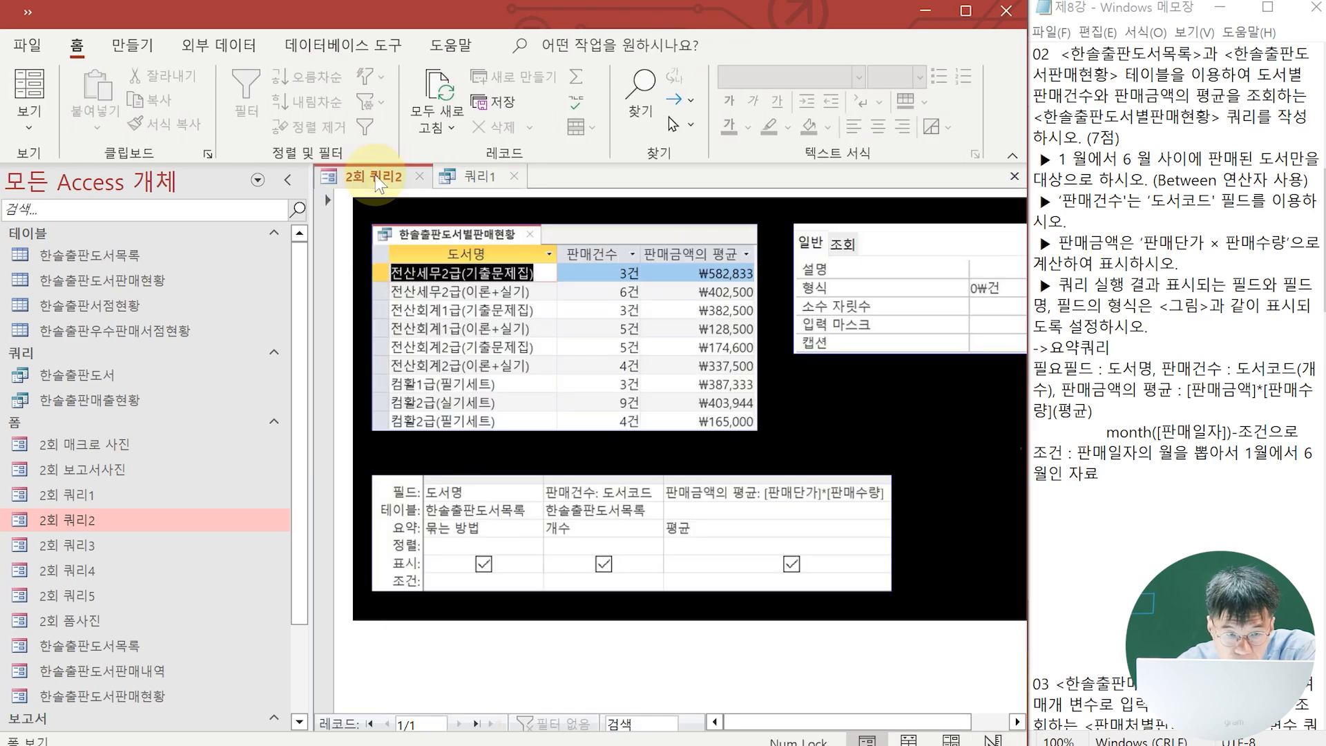
click(471, 176)
click(498, 515)
text(vksa)
key(BackSpace)
key(BackSpace)
key(BackSpace)
key(BackSpace)
key(Hangul)
text(판)
text(매거)
text(:도서코드)
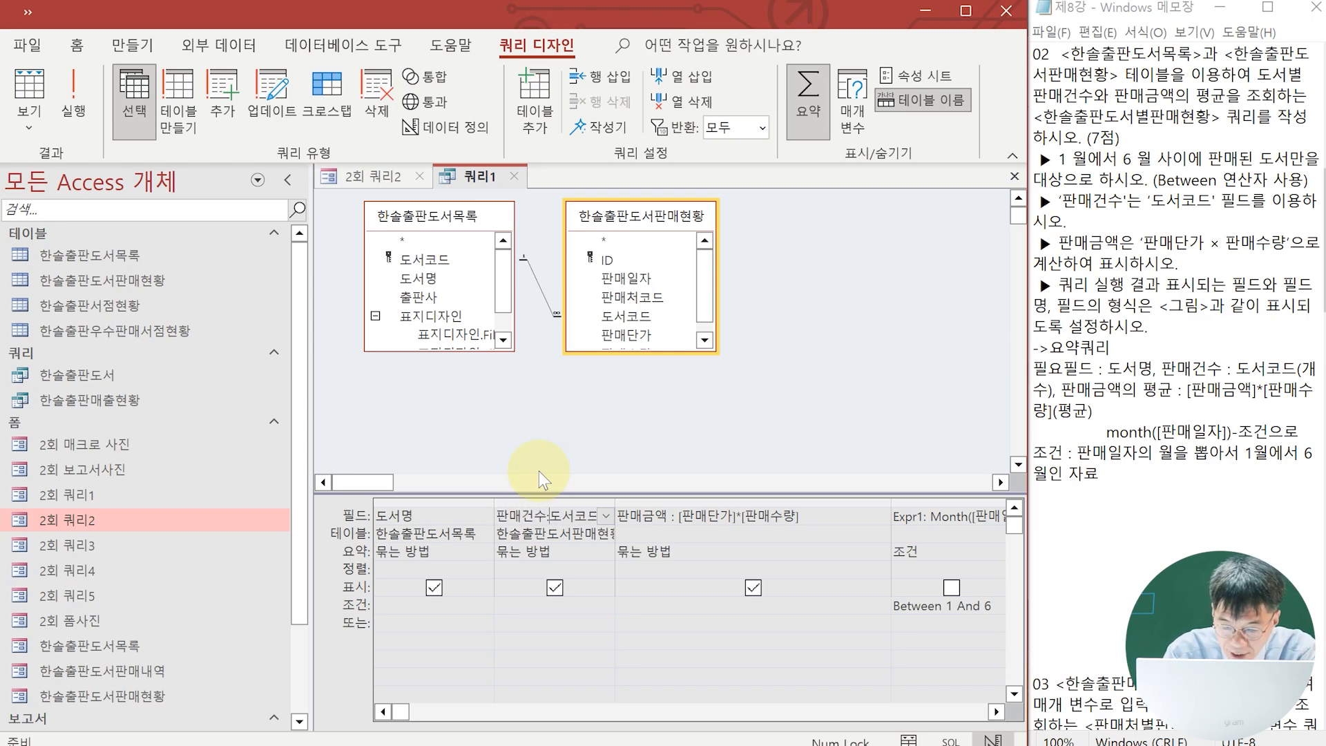
key(Tab)
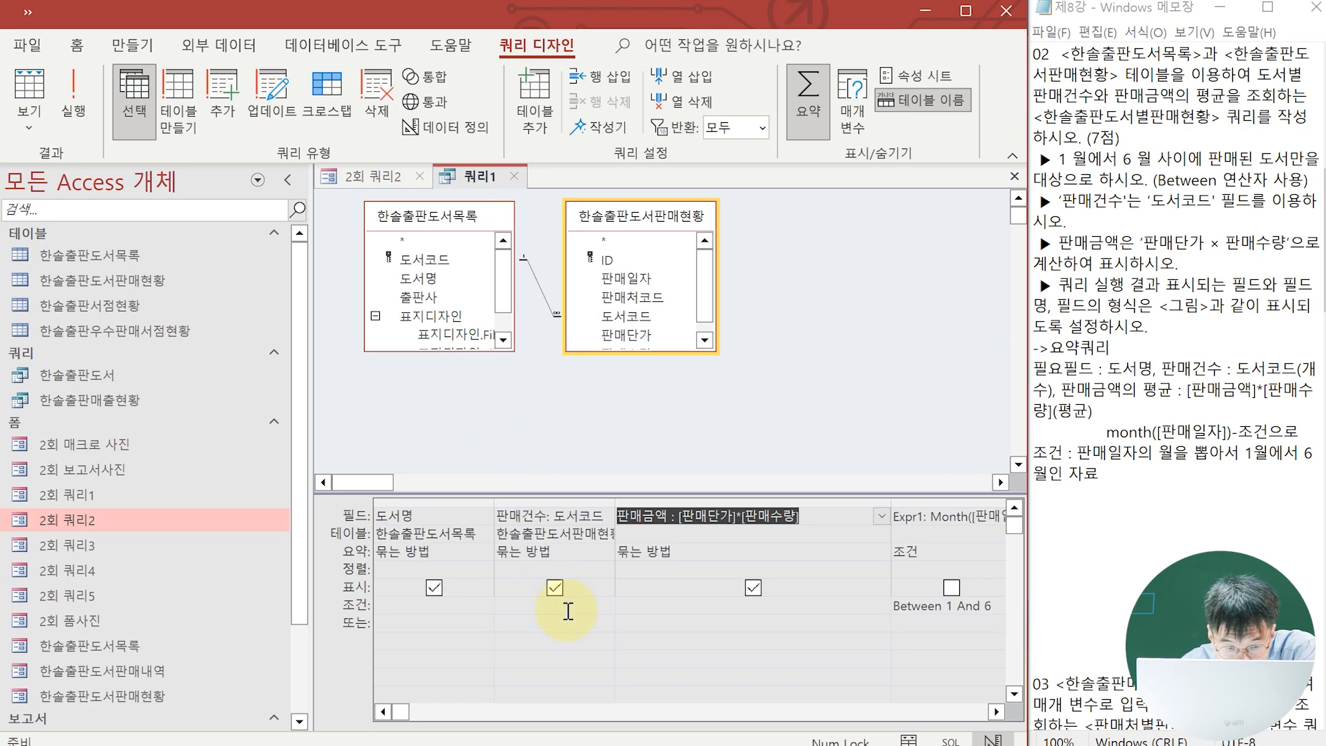
Set the 요약 function to 개수 for the 판매건수 column and to 평균 for the 판매금액 column.
click(604, 553)
click(605, 551)
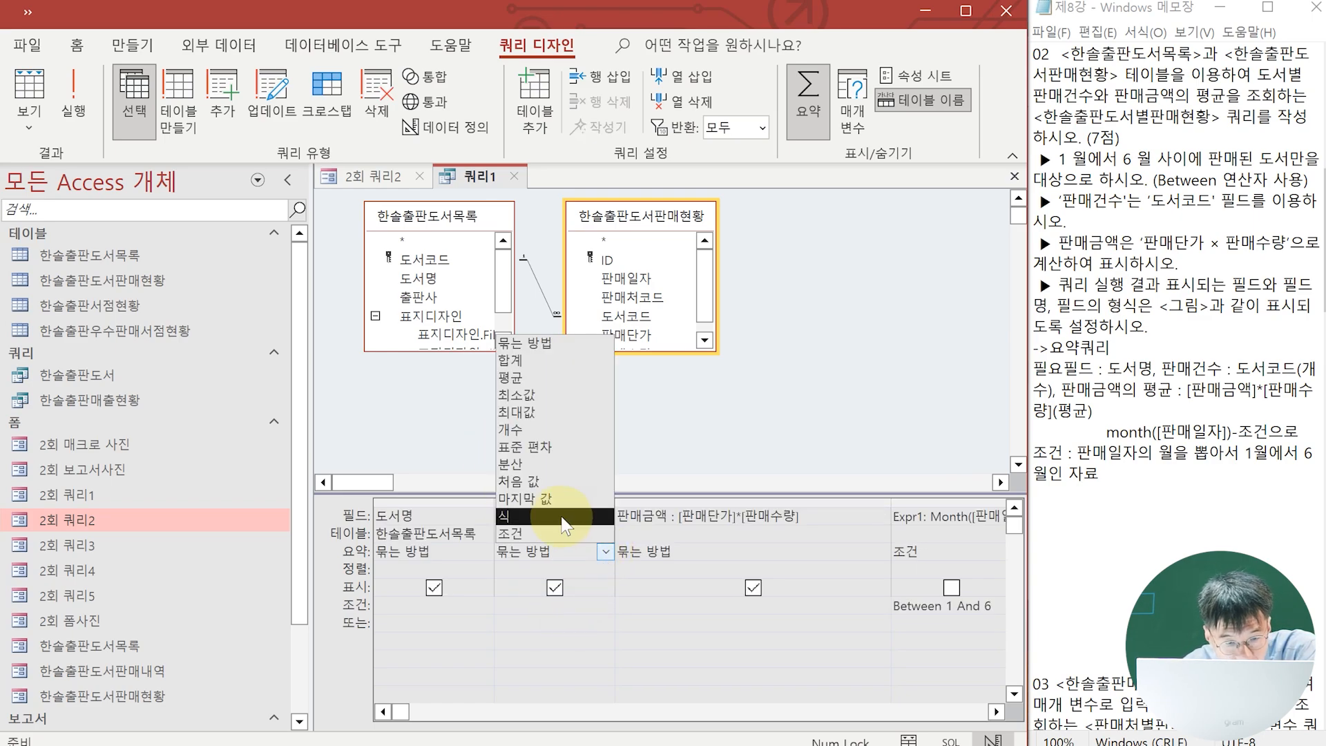
click(511, 428)
click(681, 550)
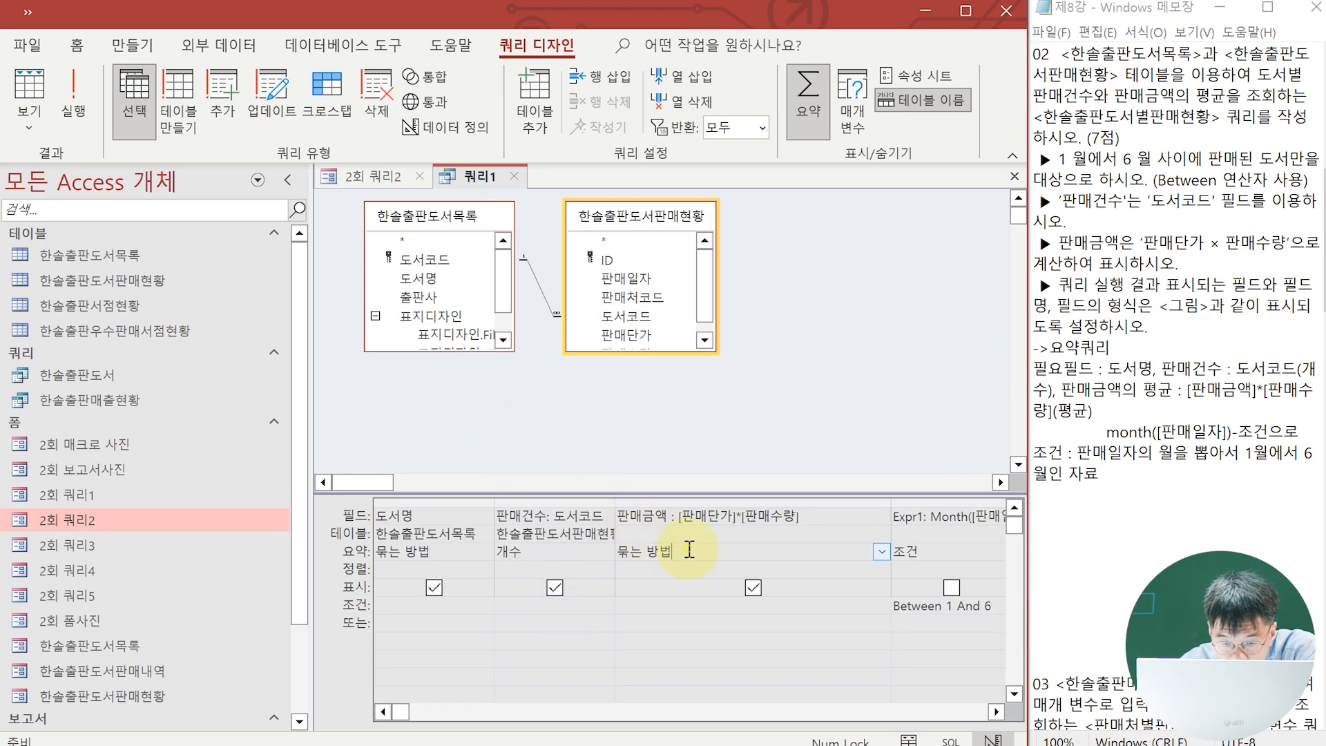
click(881, 552)
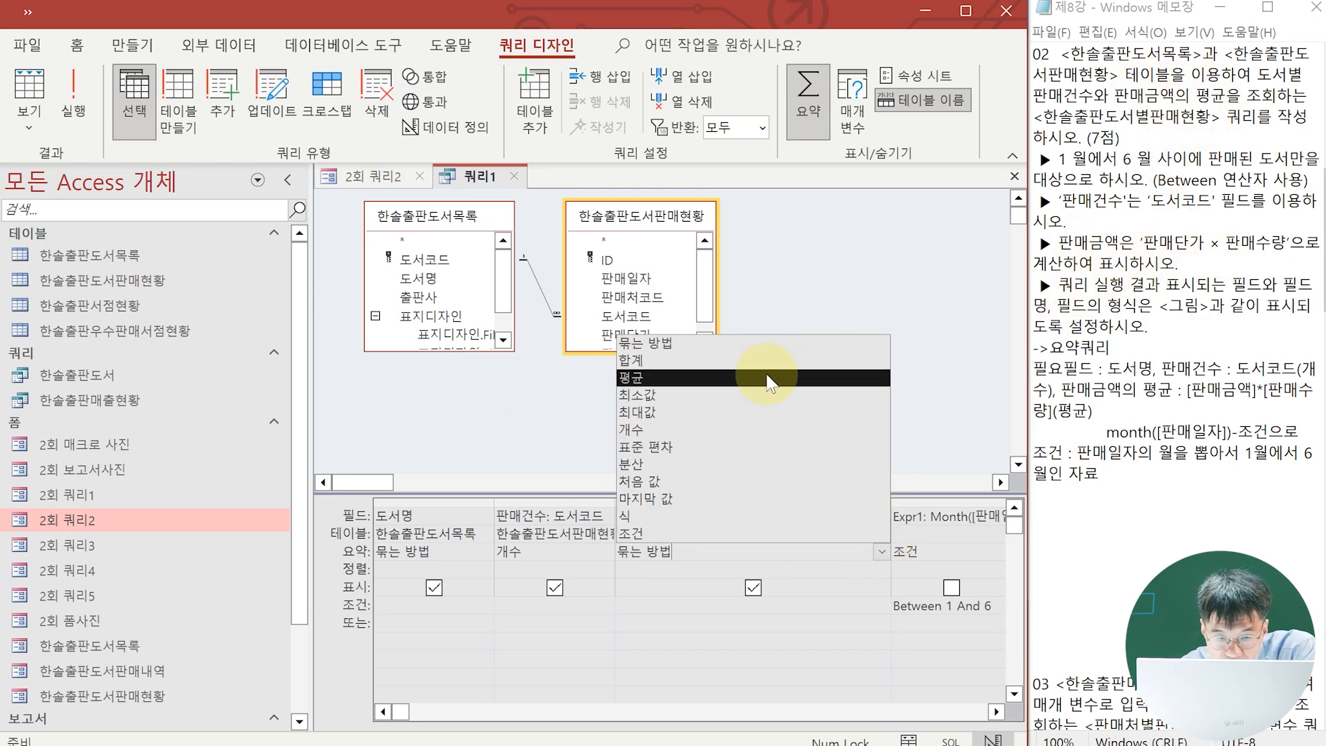
click(743, 380)
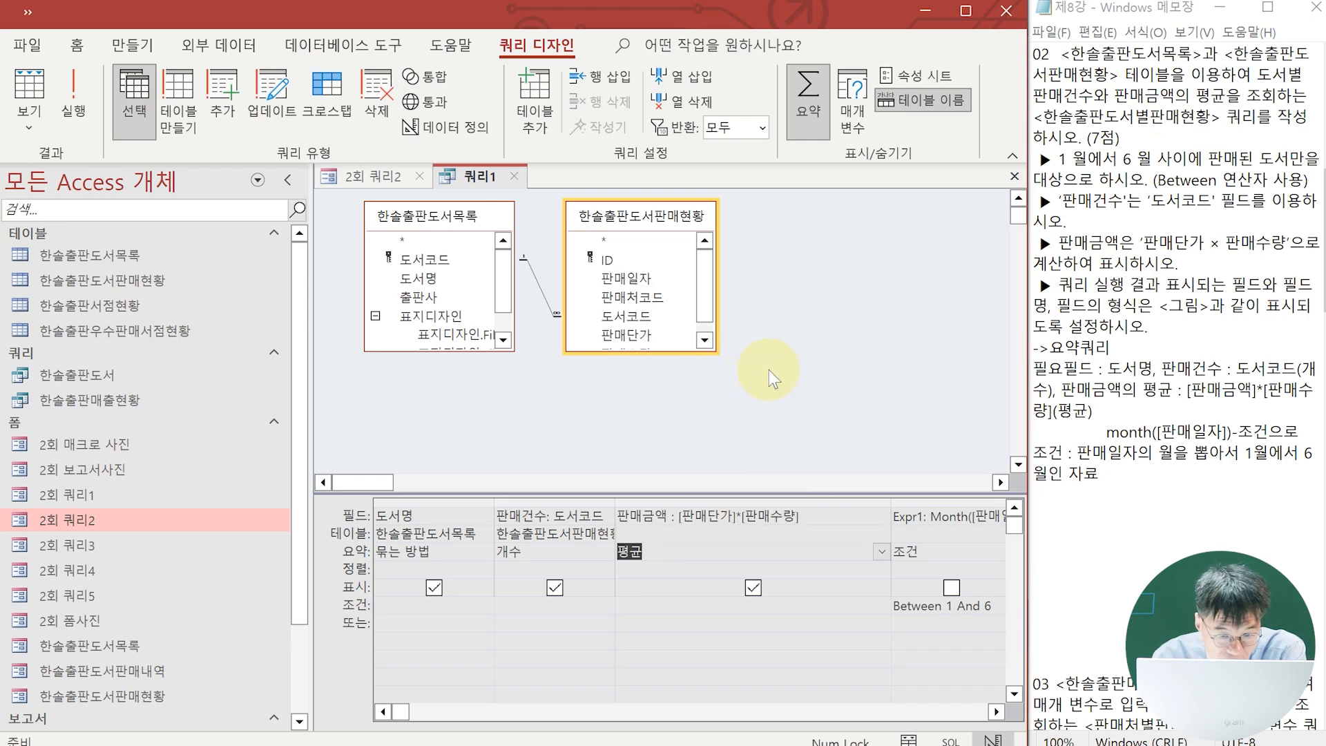
Run the query with a wider 판매금액 column to compare it with the 2회 쿼리2 form, and return to design view.
click(78, 103)
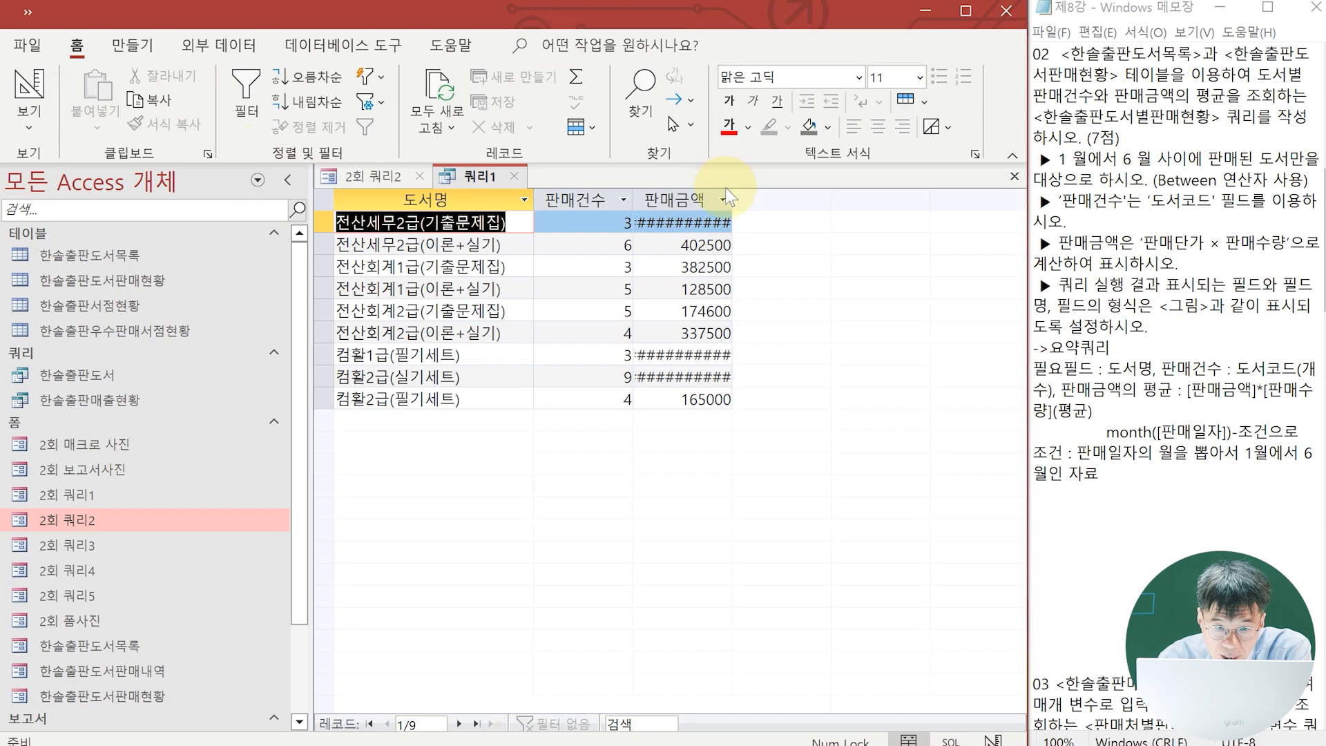
drag(732, 194, 791, 194)
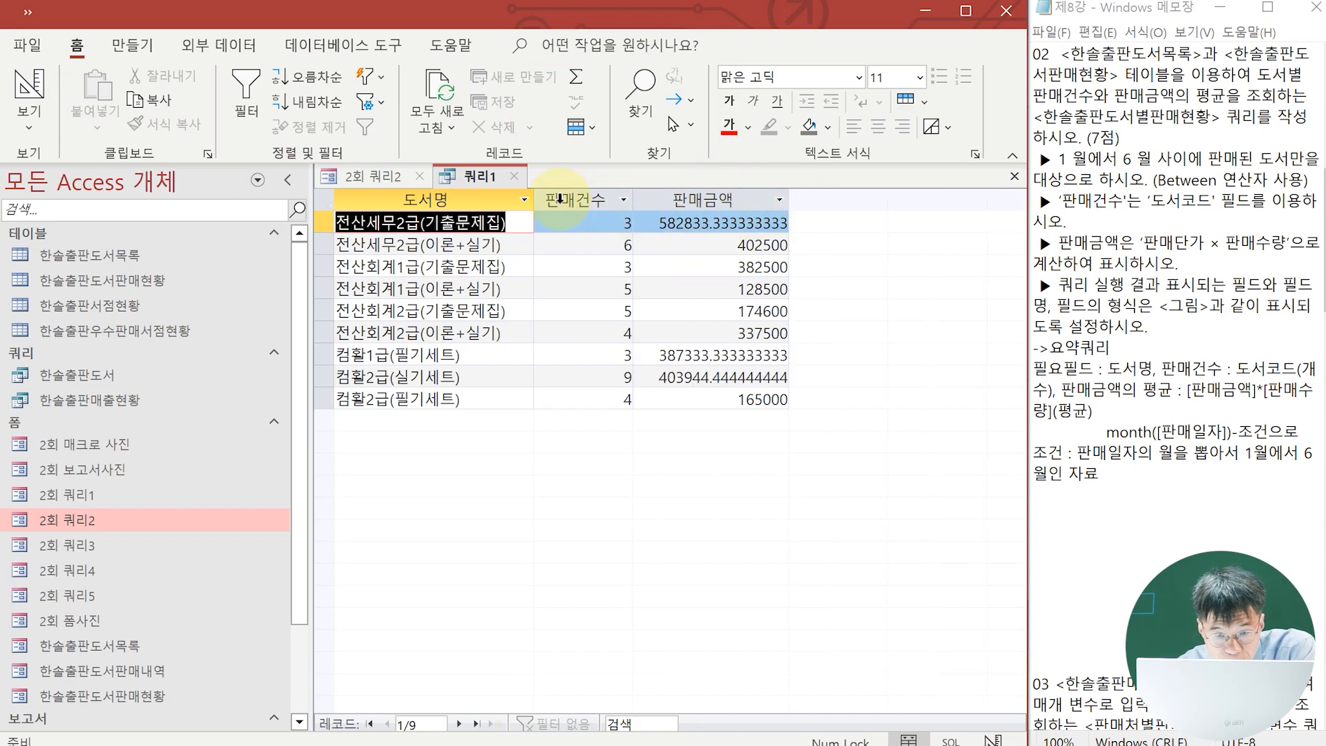
click(380, 177)
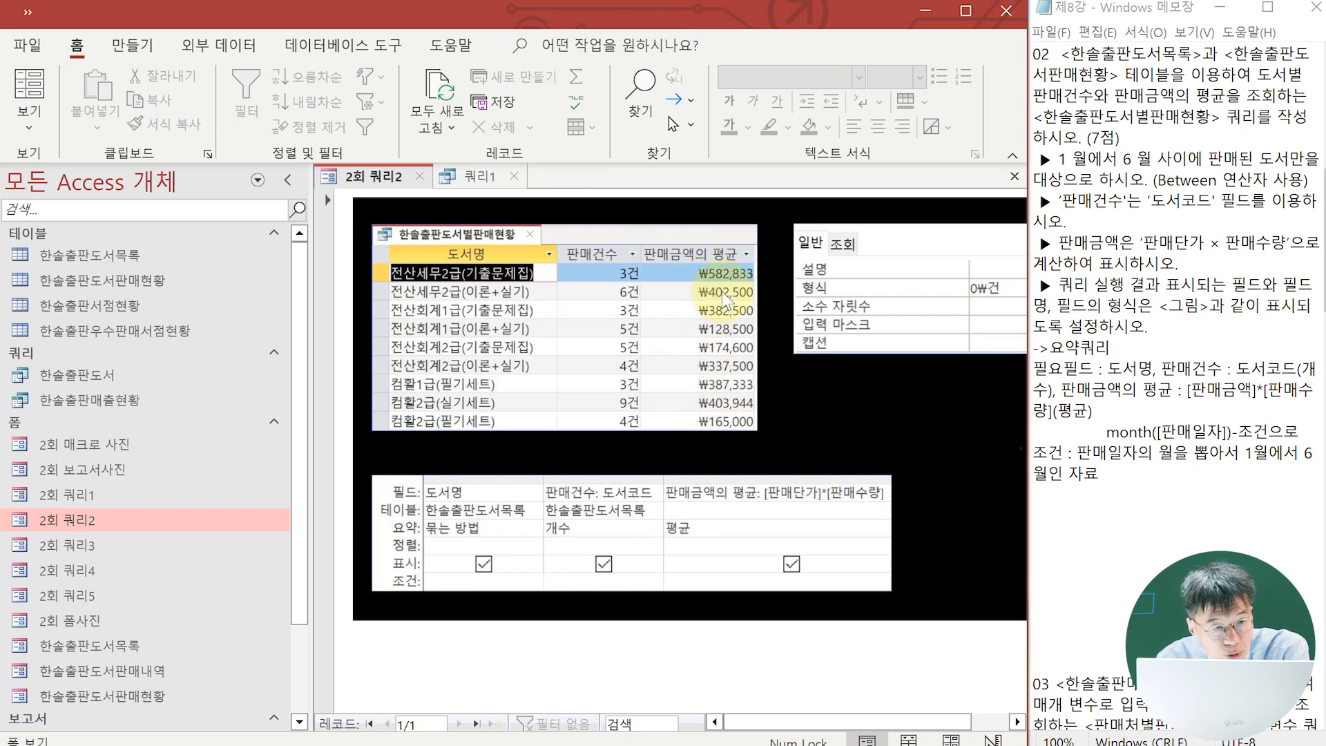
click(468, 177)
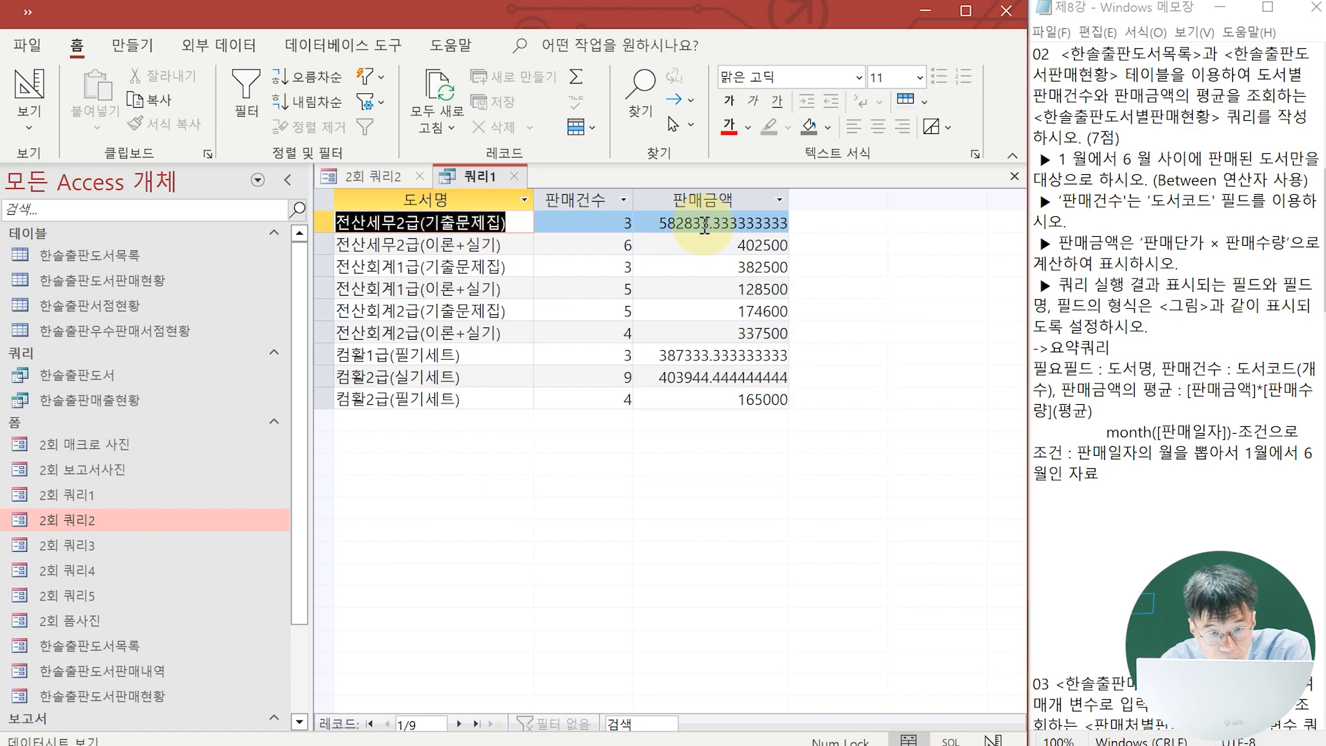
click(47, 131)
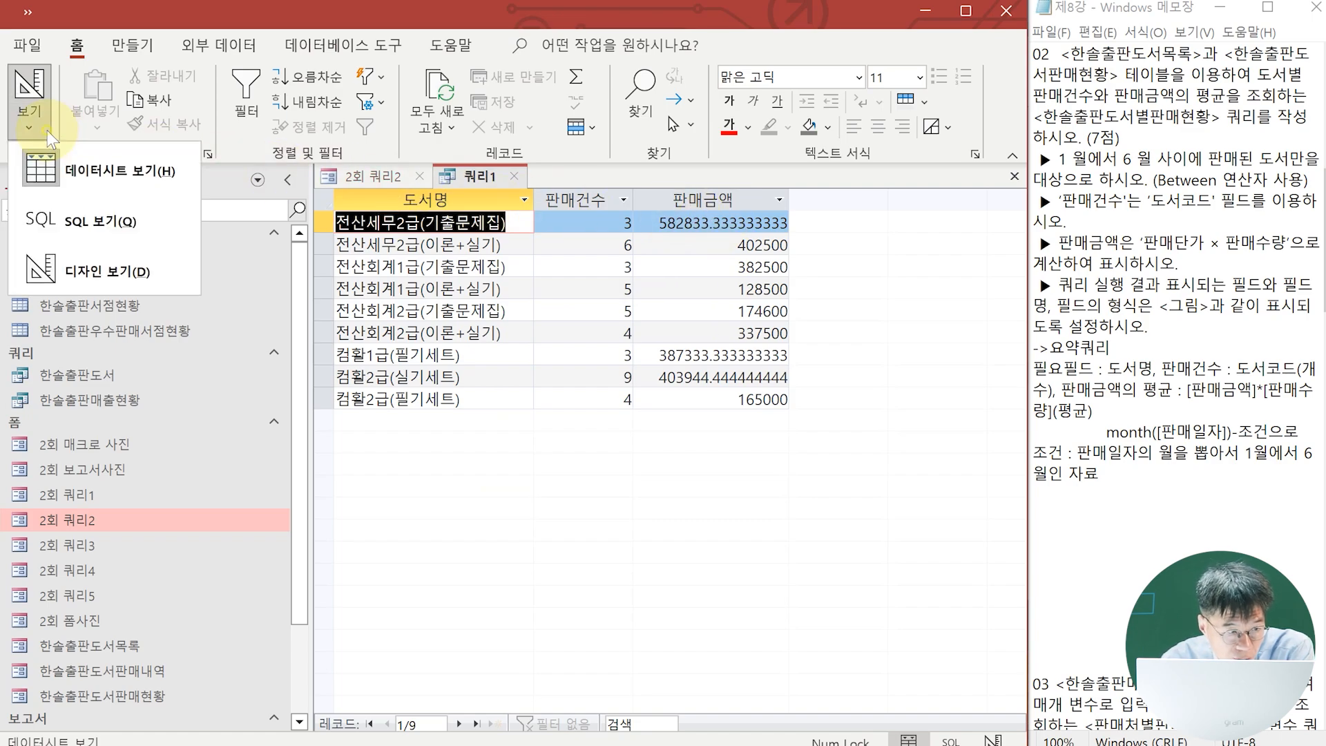
click(104, 181)
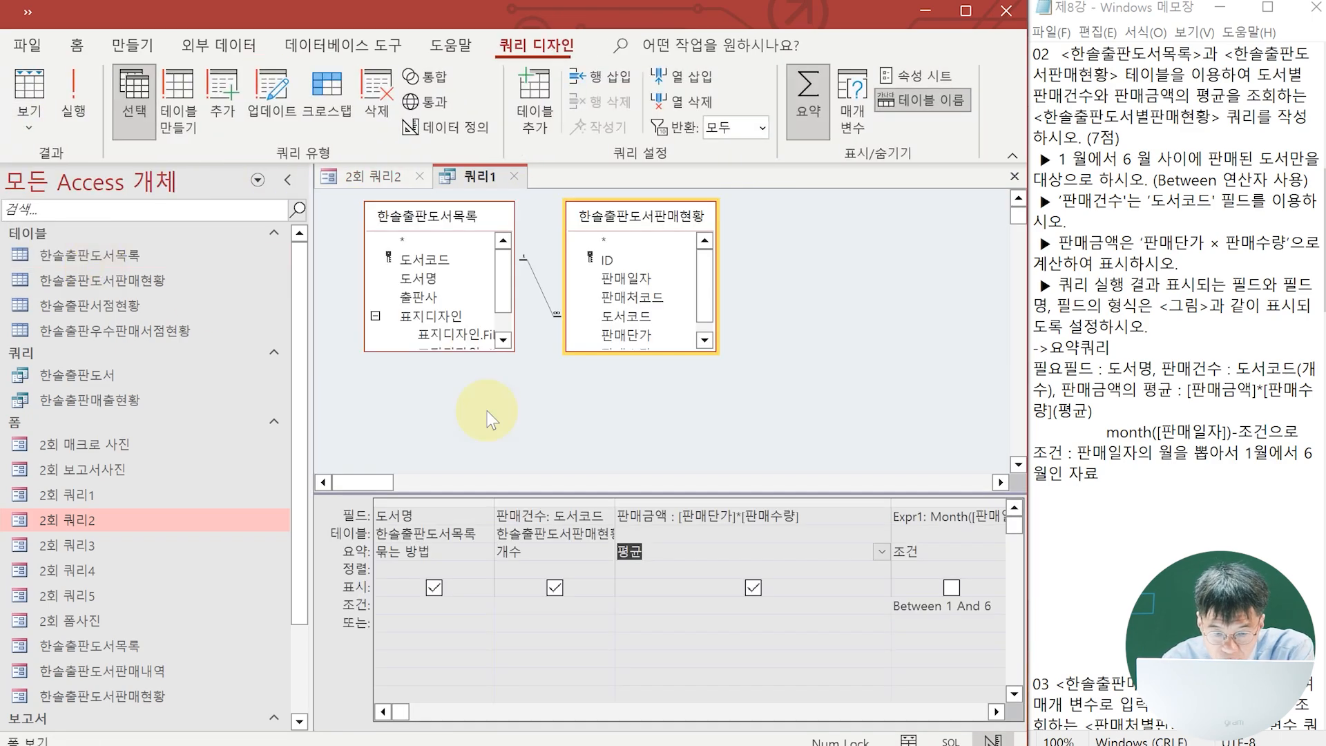
Change the alias of the sales amount column to 판매금액의 평균.
click(674, 518)
text(의 평균)
key(Tab)
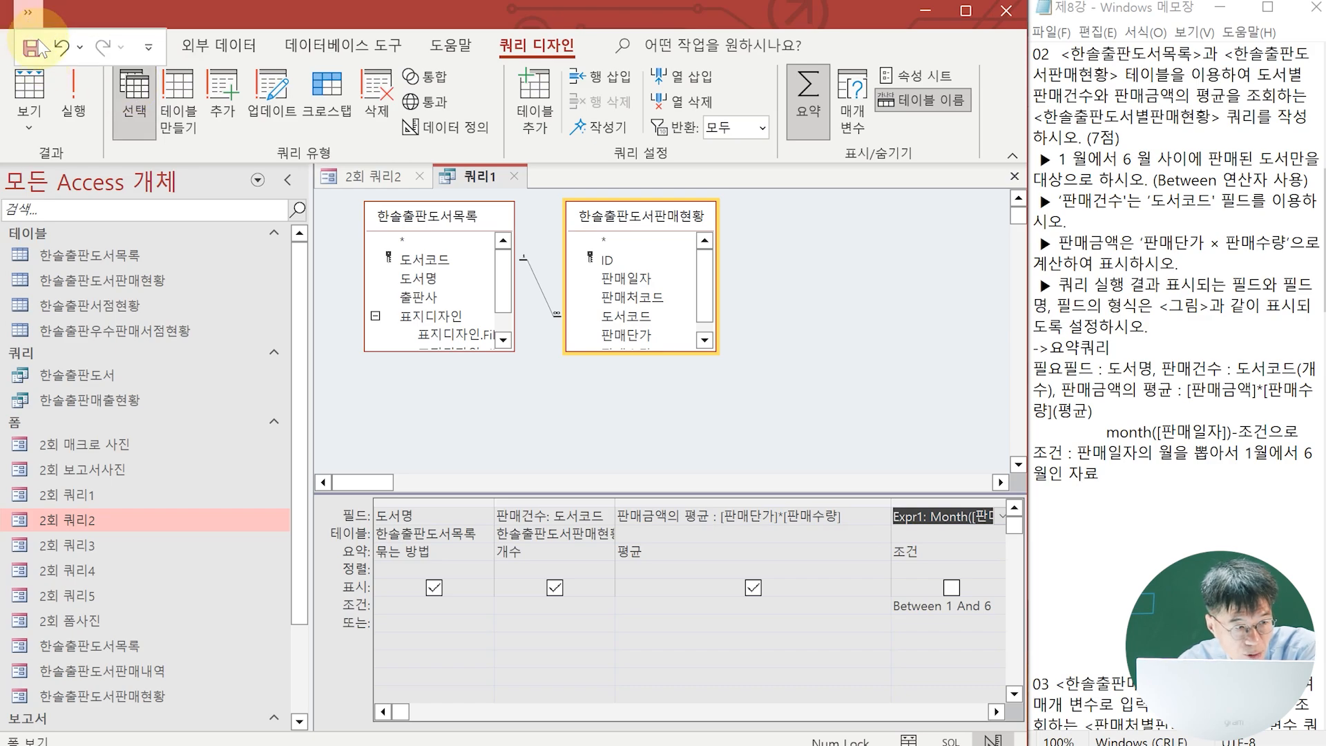
Save the query under the name 한솔출판도서별판매현황.
key(ctrl+s)
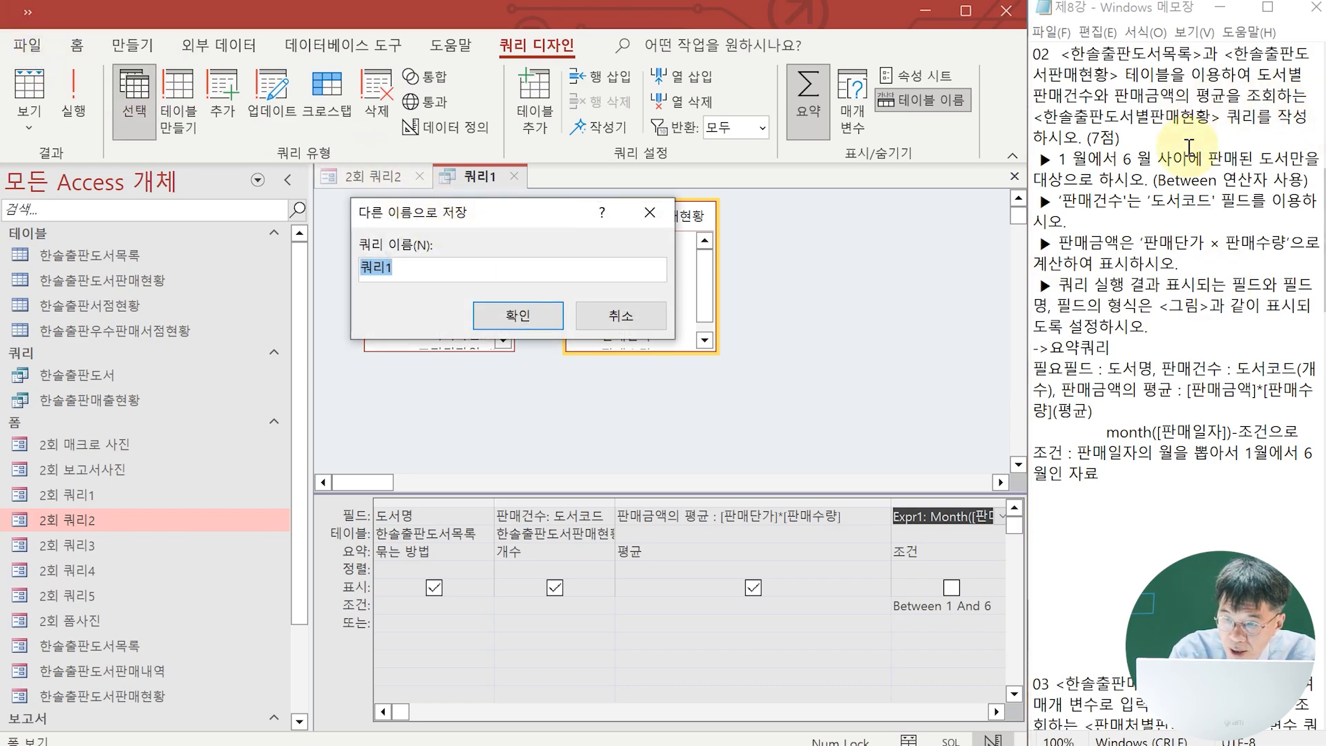
text(한솔)
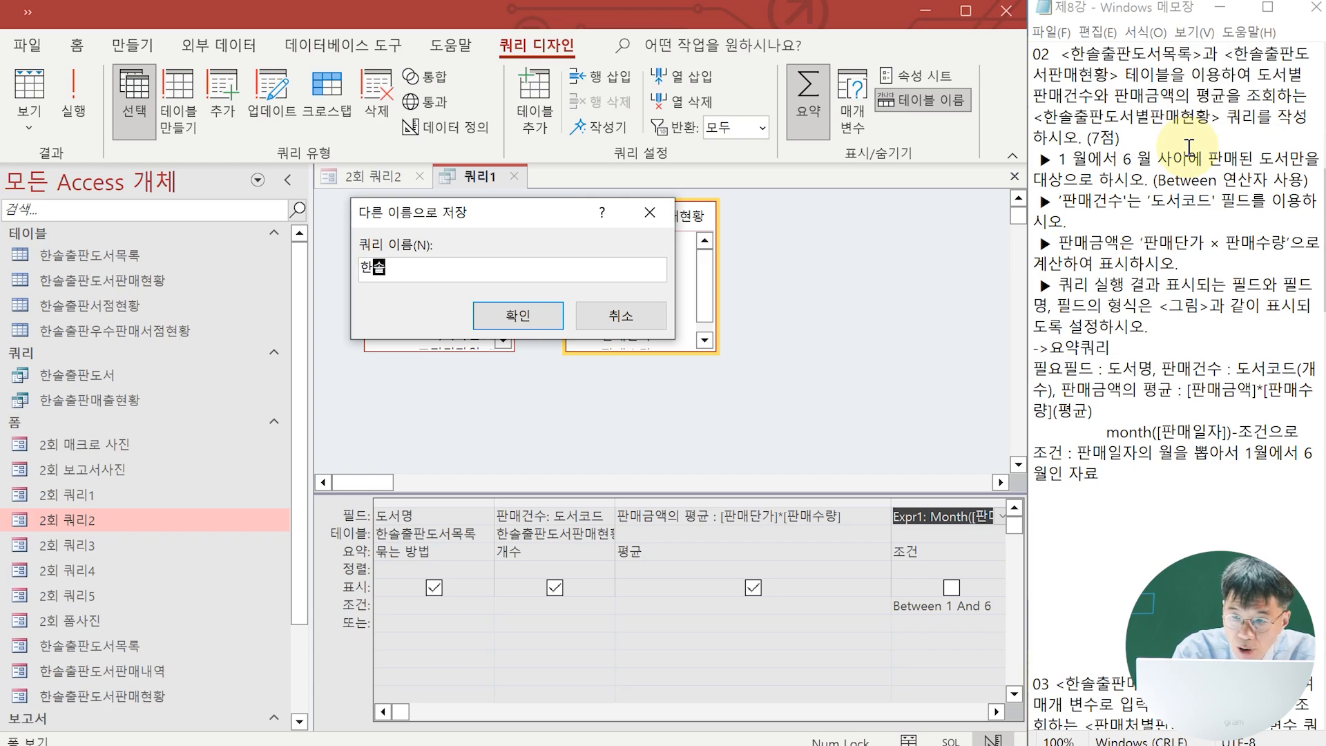
text(출판도서별)
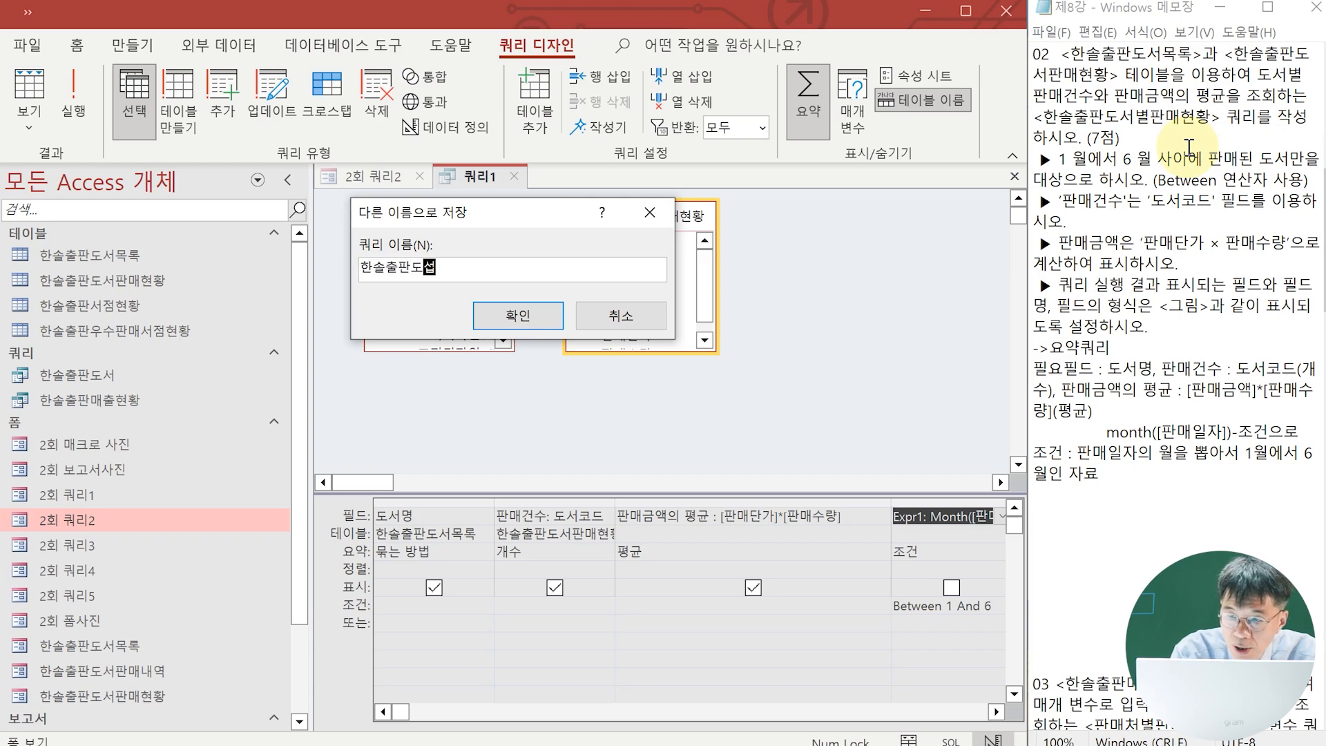
text(ㅍ)
key(BackSpace)
text(ㅍ)
key(BackSpace)
key(BackSpace)
text(ㅂ별판매현황)
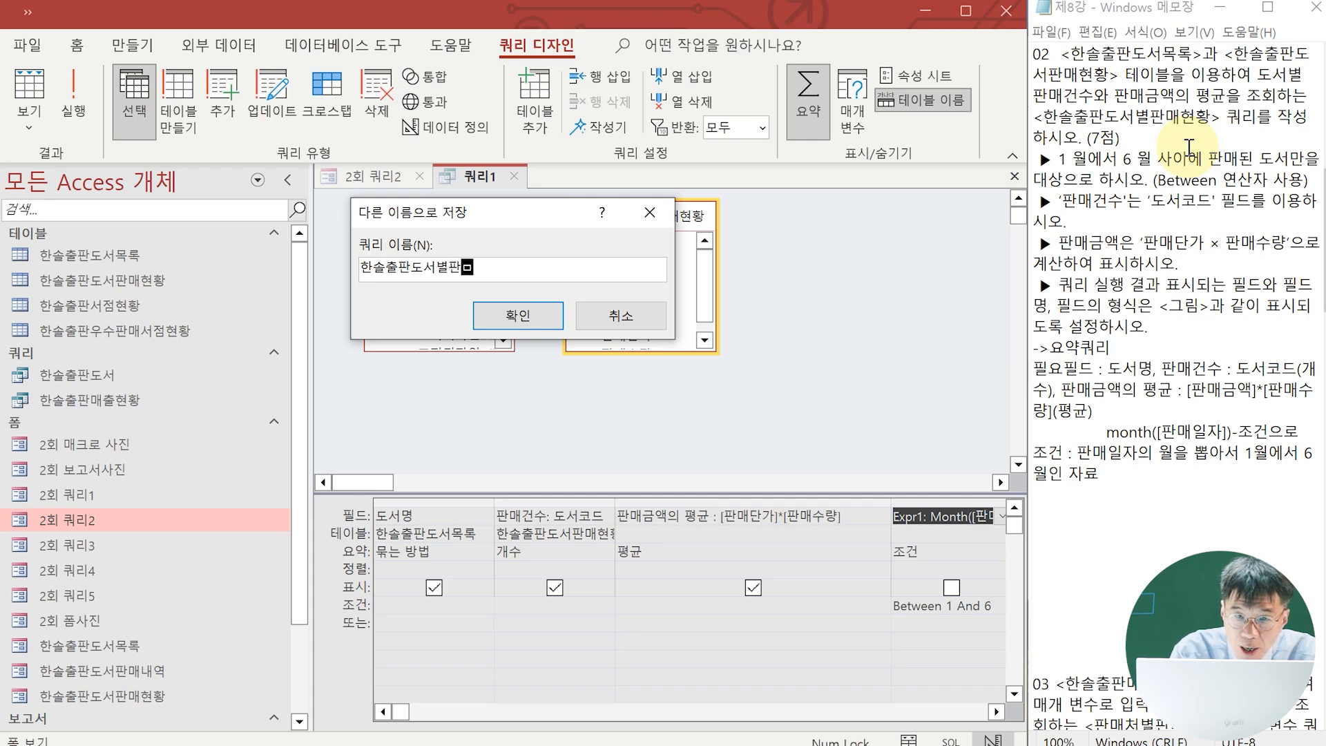
key(Return)
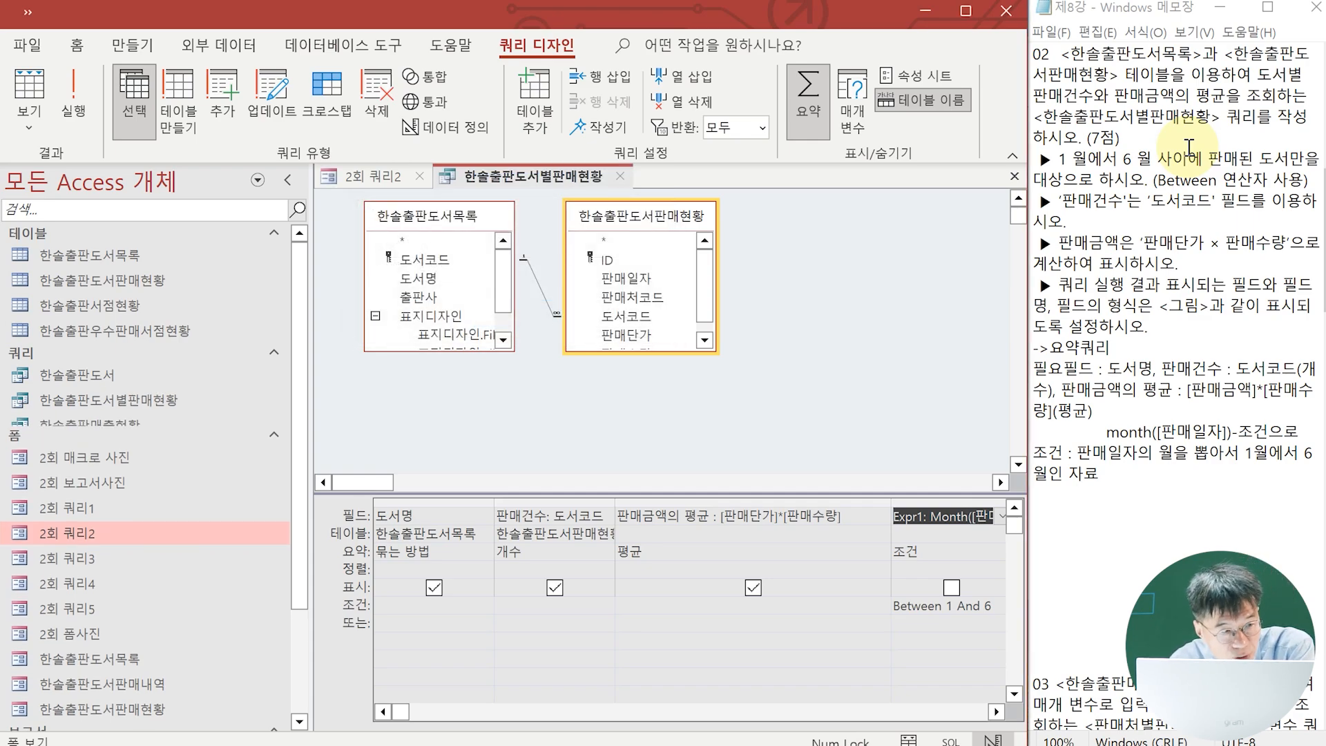
Close the saved query and reopen 한솔출판도서별판매현황 in design view.
click(619, 177)
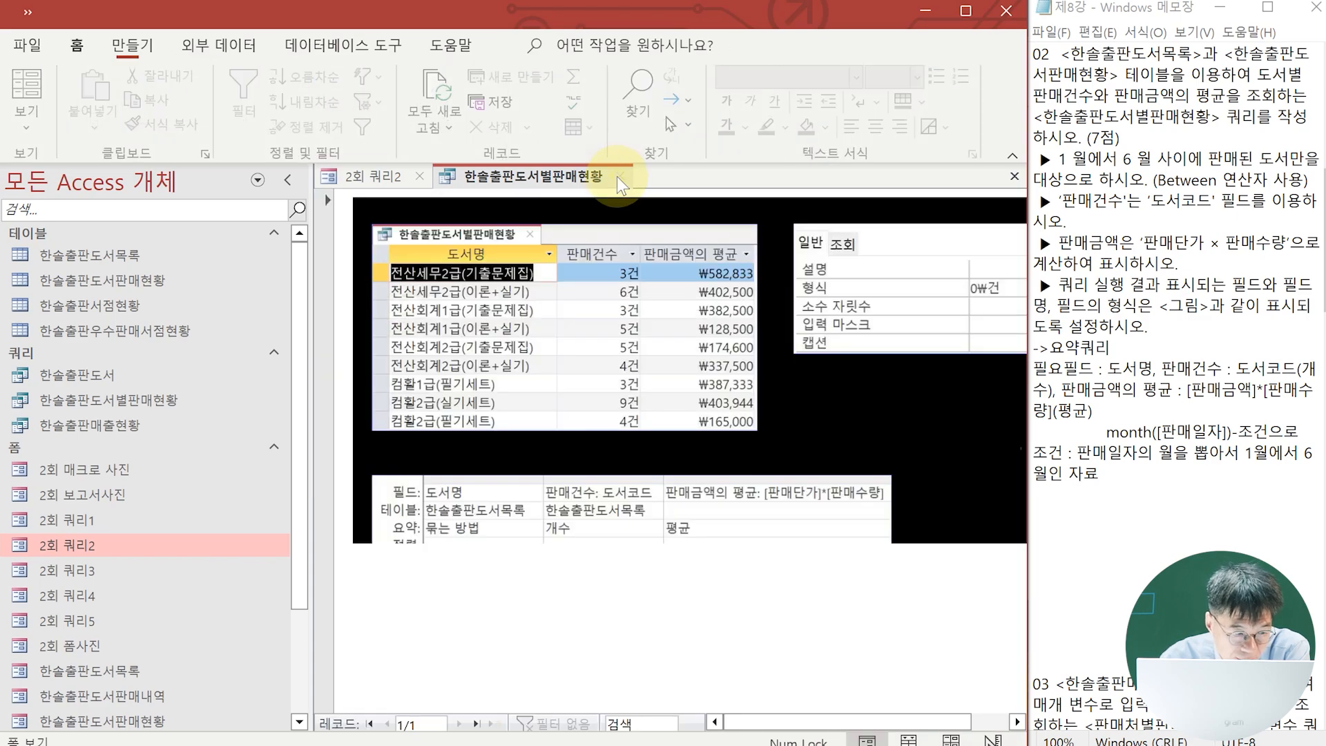
right_click(96, 401)
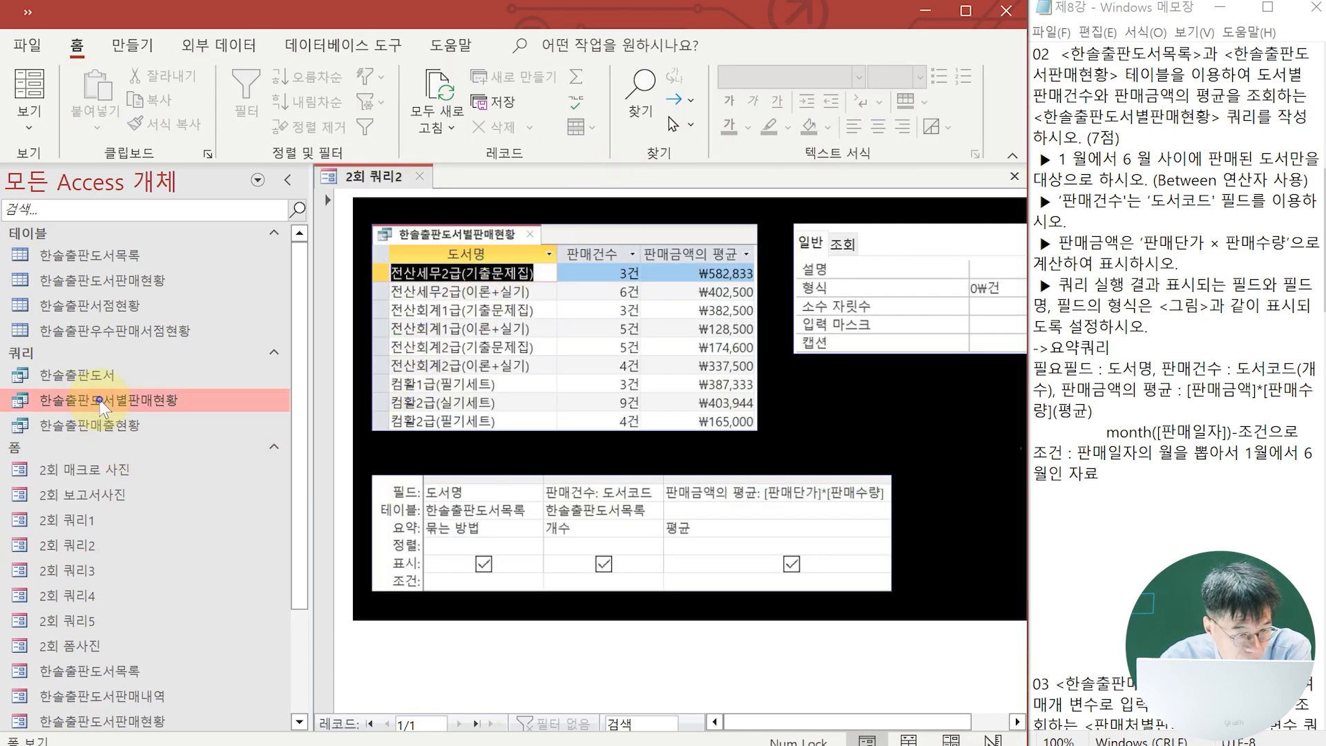
click(165, 445)
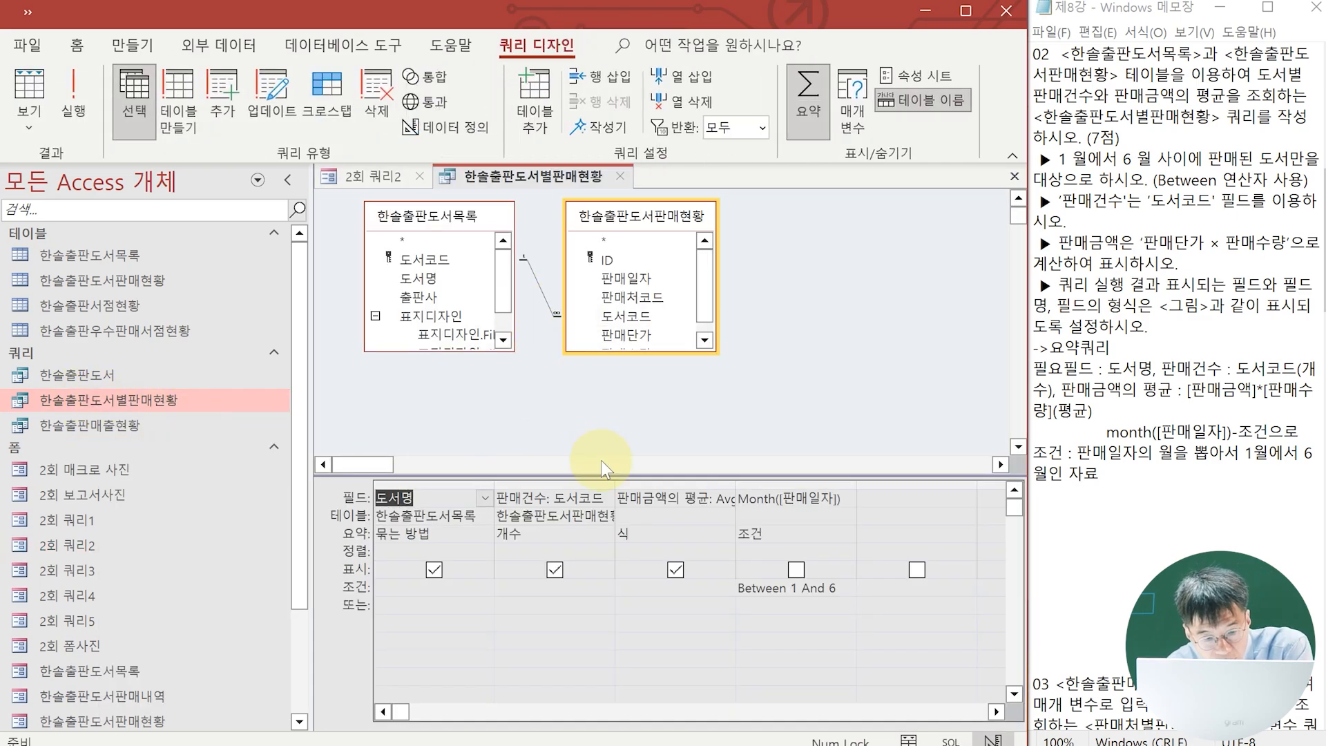
Set the 형식 property of the 판매건수 column to 0₩건.
click(567, 497)
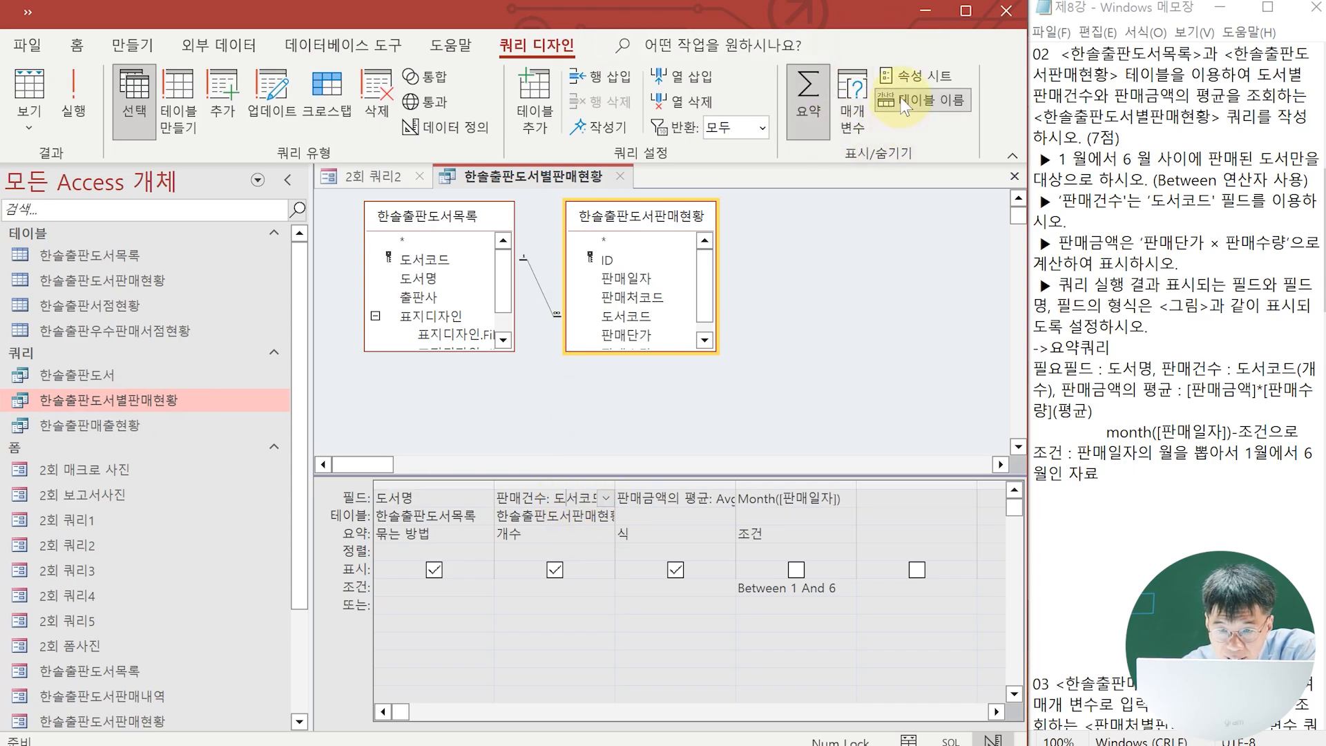
click(913, 76)
click(926, 288)
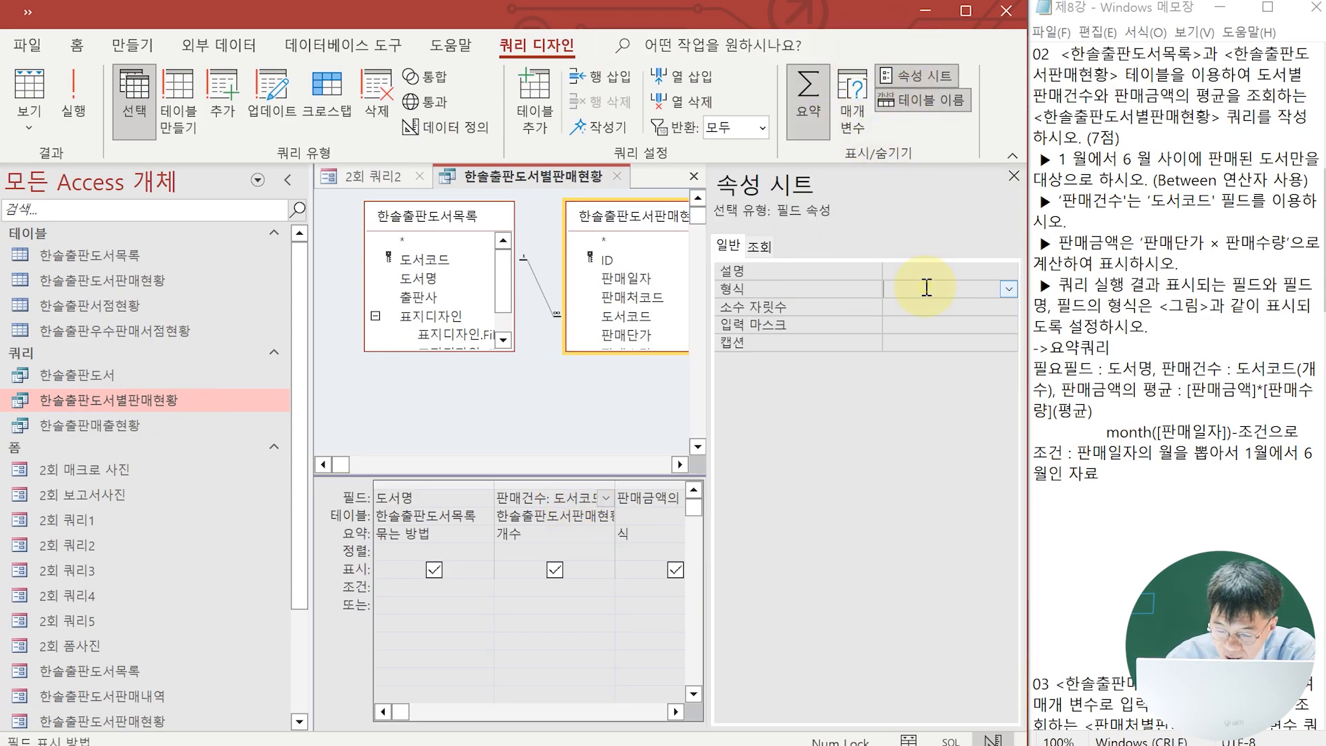
text(0\건)
key(Return)
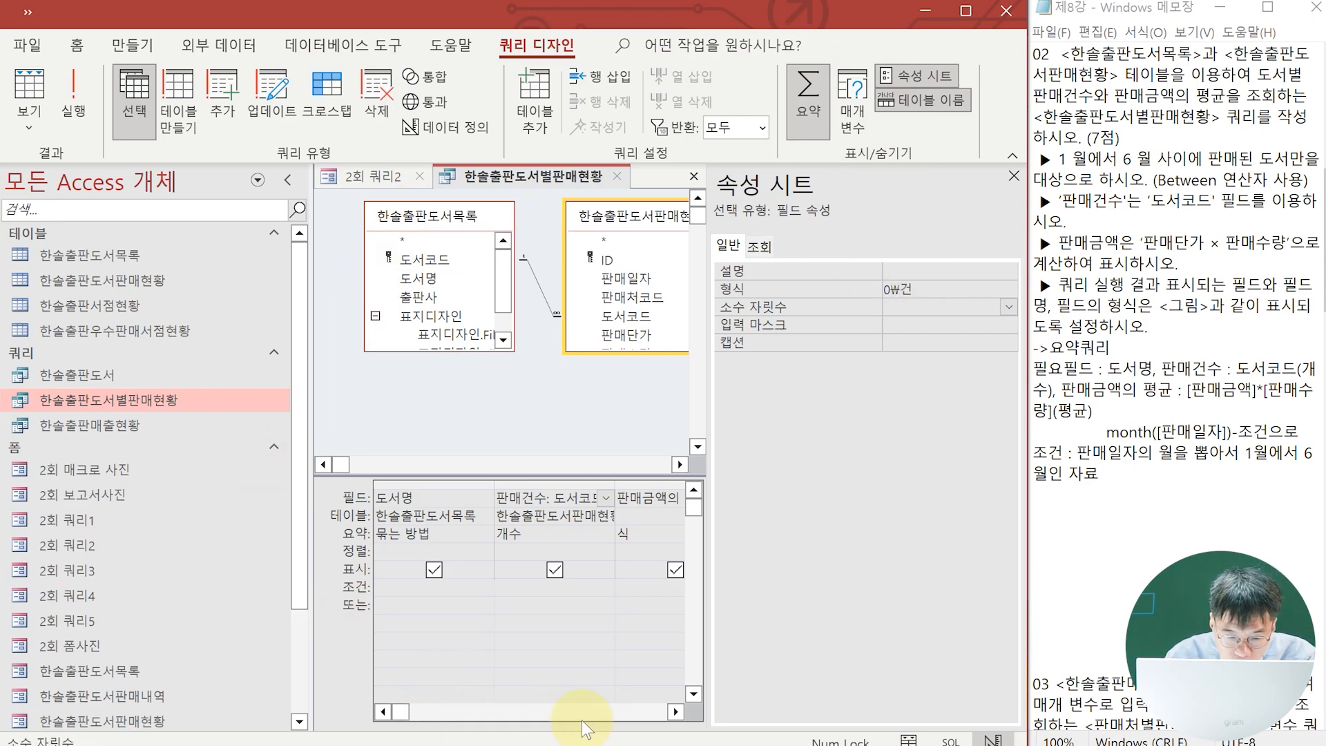
Set the 형식 property of the 판매금액의 평균 column to "₩"#,##0.
click(675, 711)
click(674, 711)
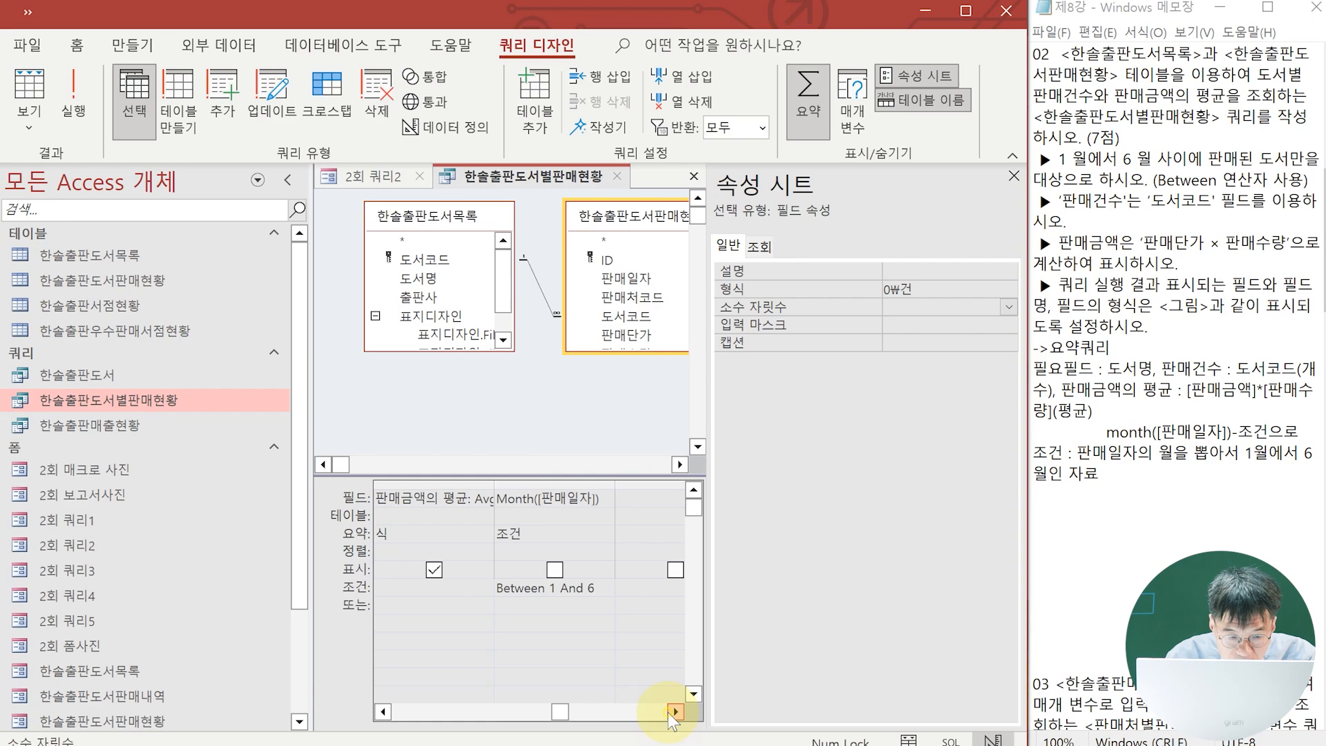
click(382, 711)
click(542, 499)
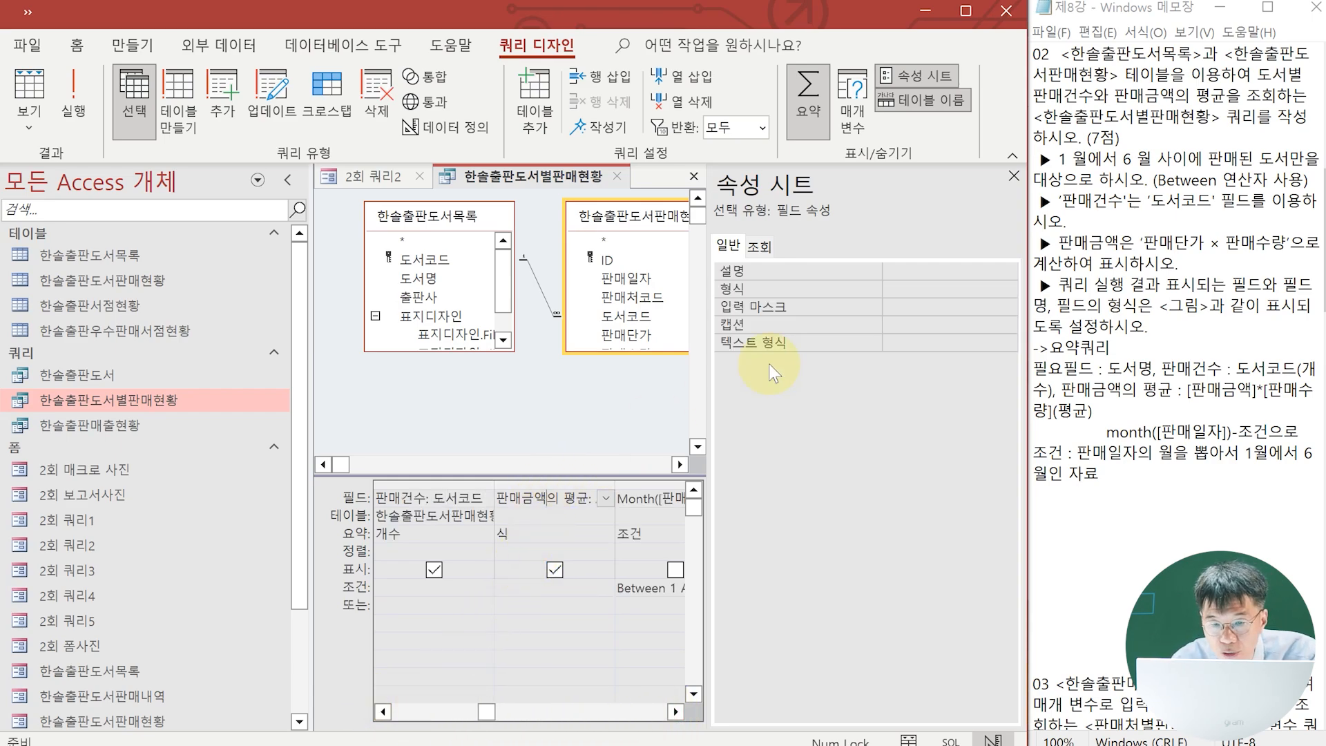
click(899, 287)
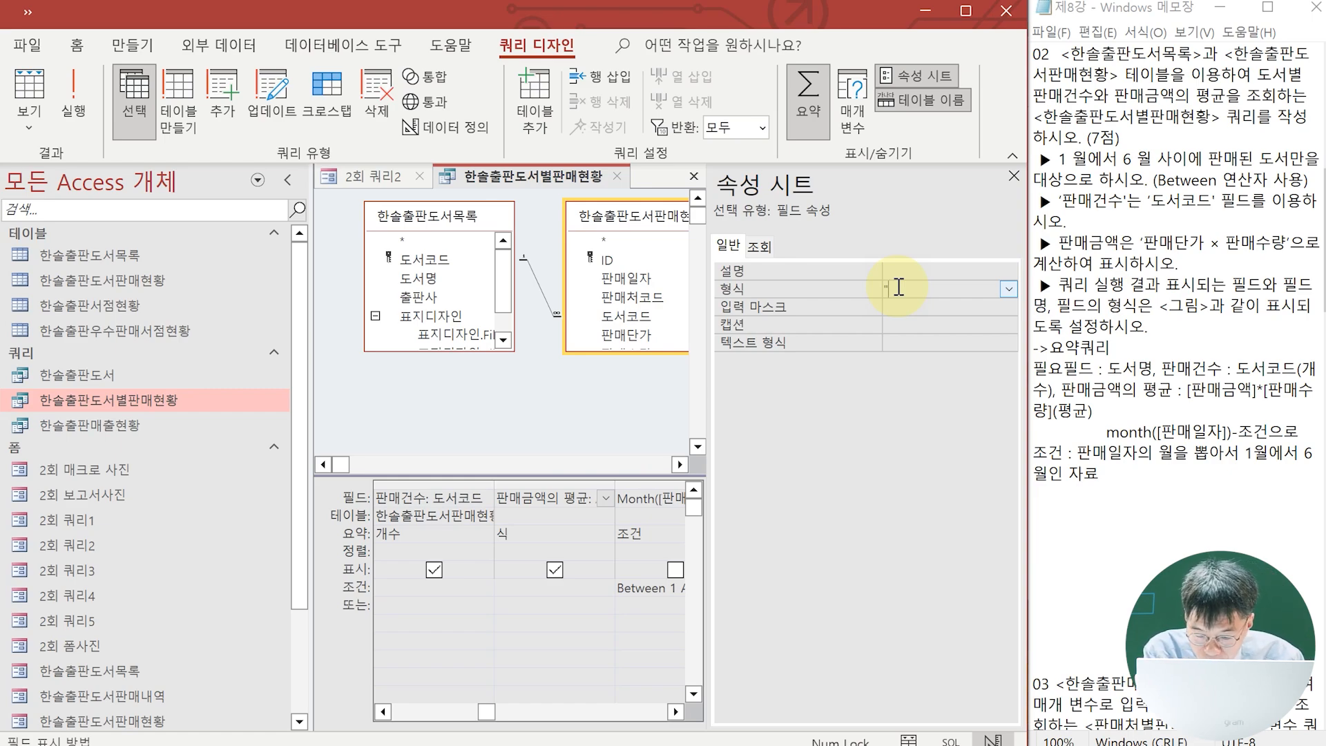
text(₩)
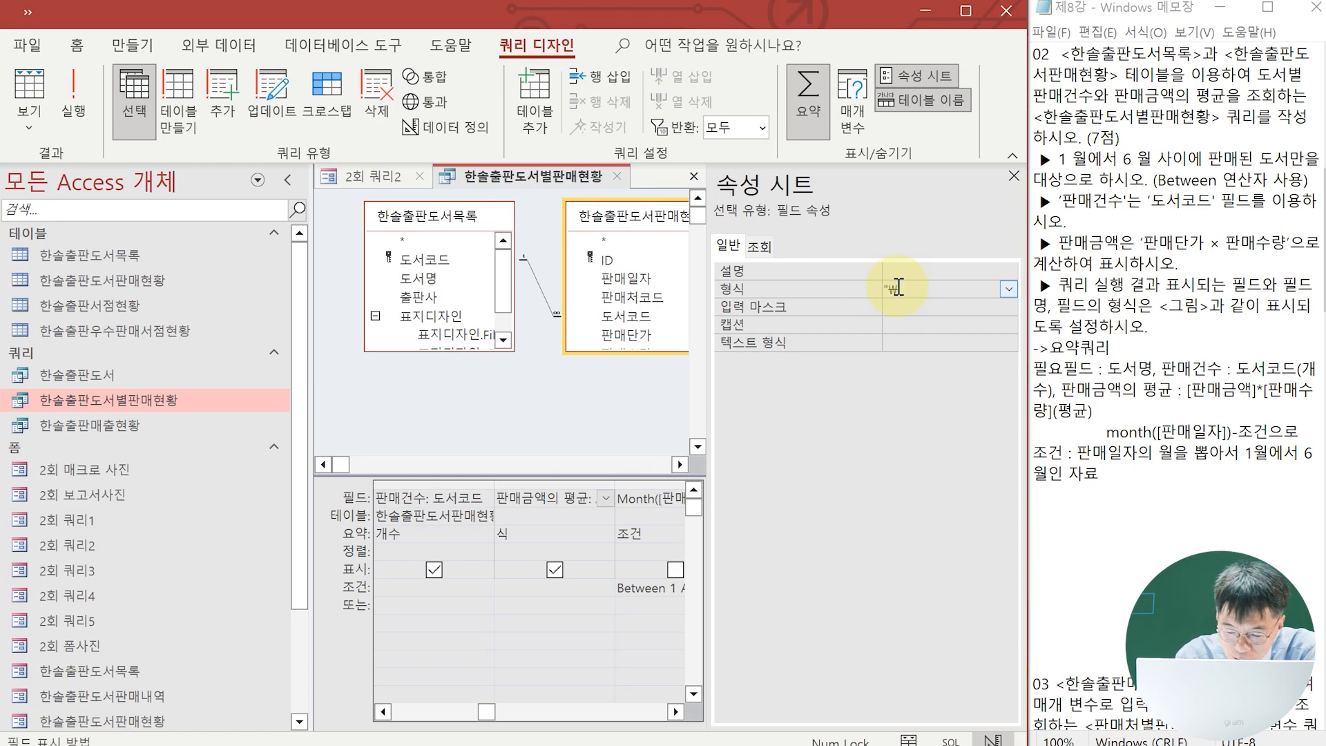
text(")
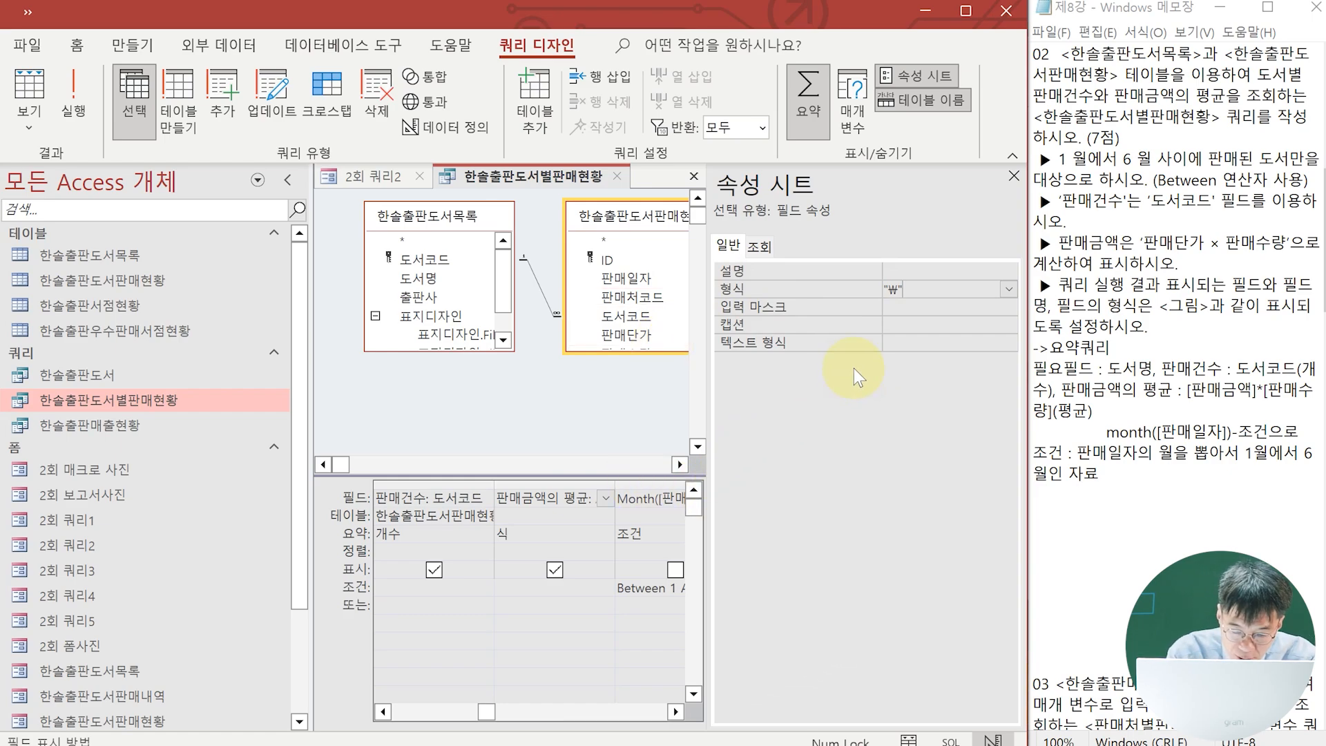
text(#,##0)
key(Return)
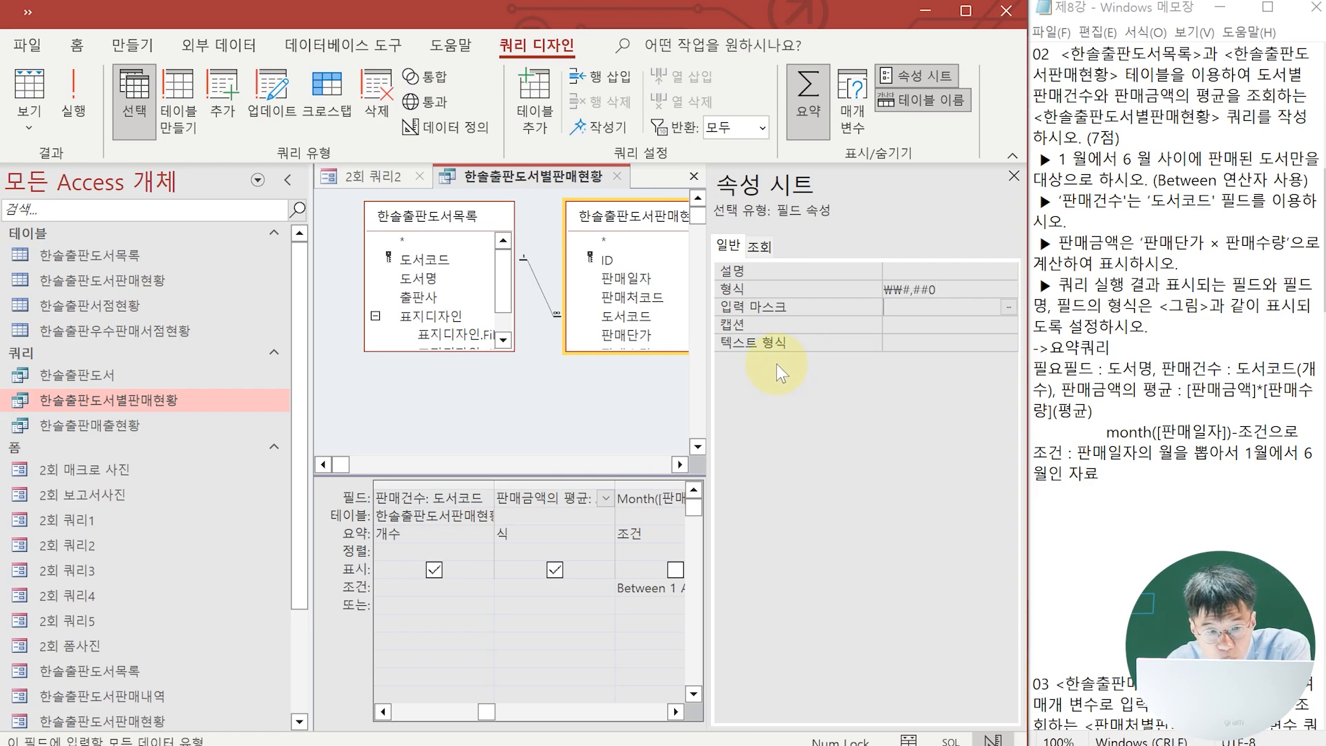
Compare the 형식 settings of the 판매건수 and 판매금액의 평균 columns.
click(456, 500)
click(891, 289)
text(\)
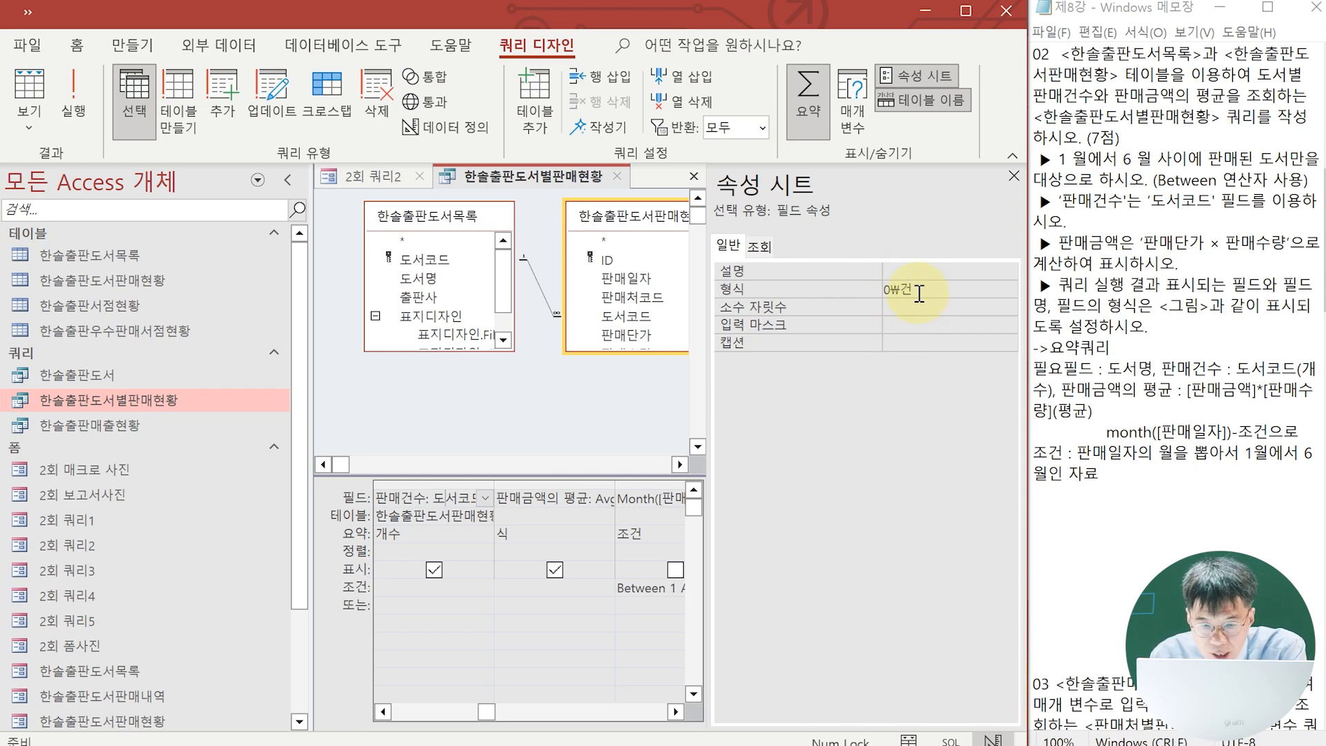
click(582, 498)
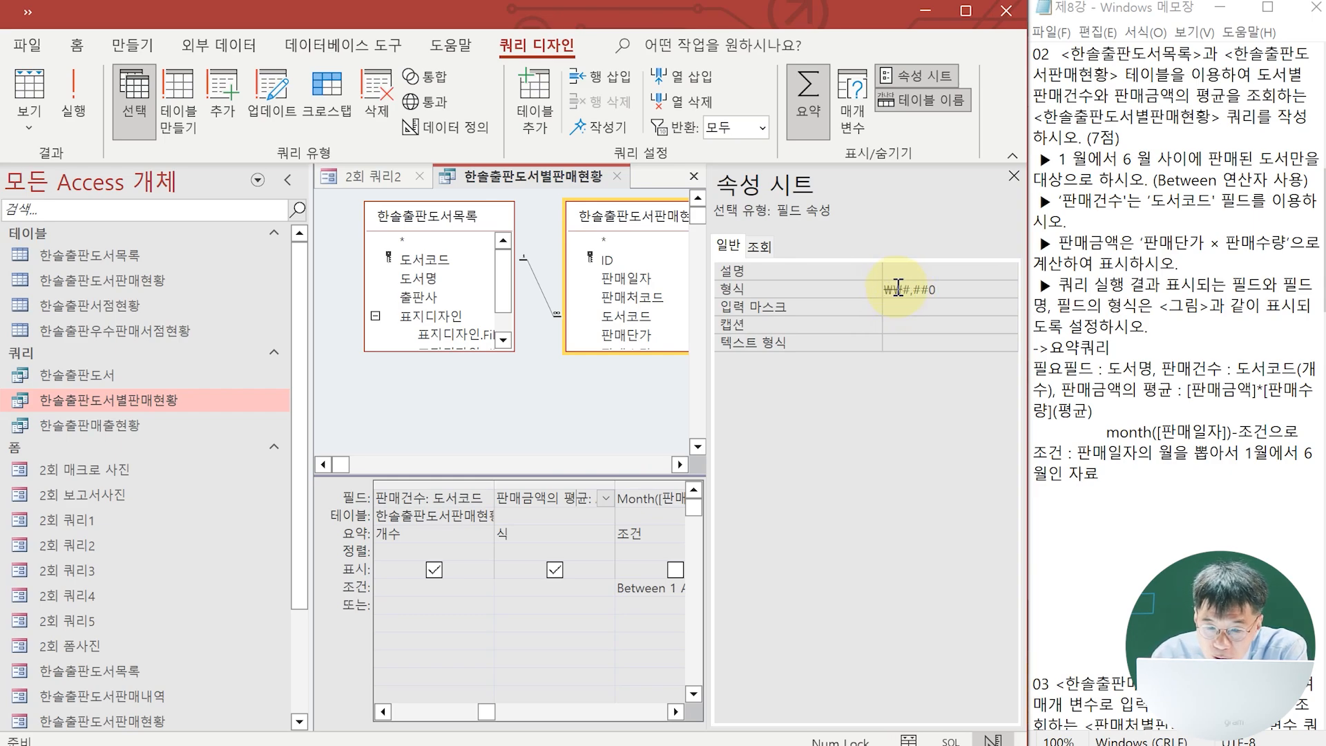
drag(895, 289, 903, 289)
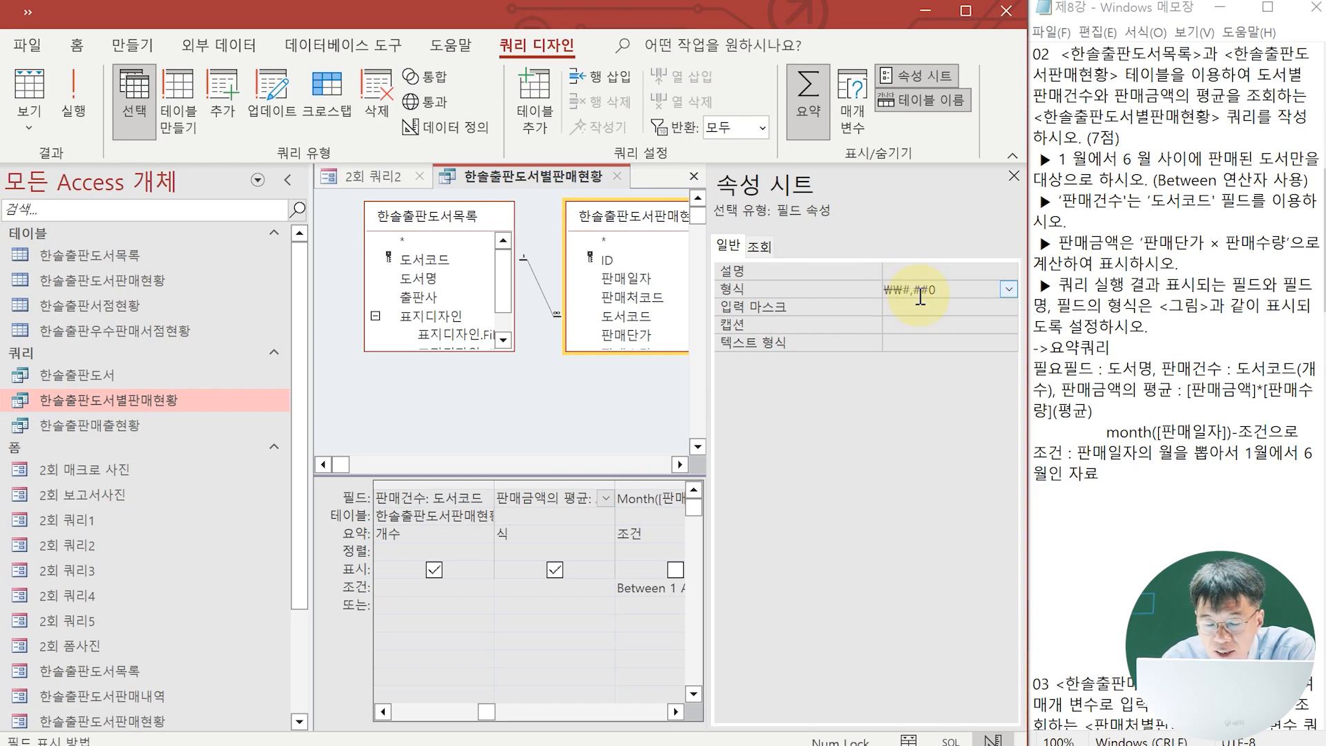
Try the format ₩#,0 without quotation marks for the 판매금액의 평균 column.
drag(941, 290, 869, 287)
text(₩)
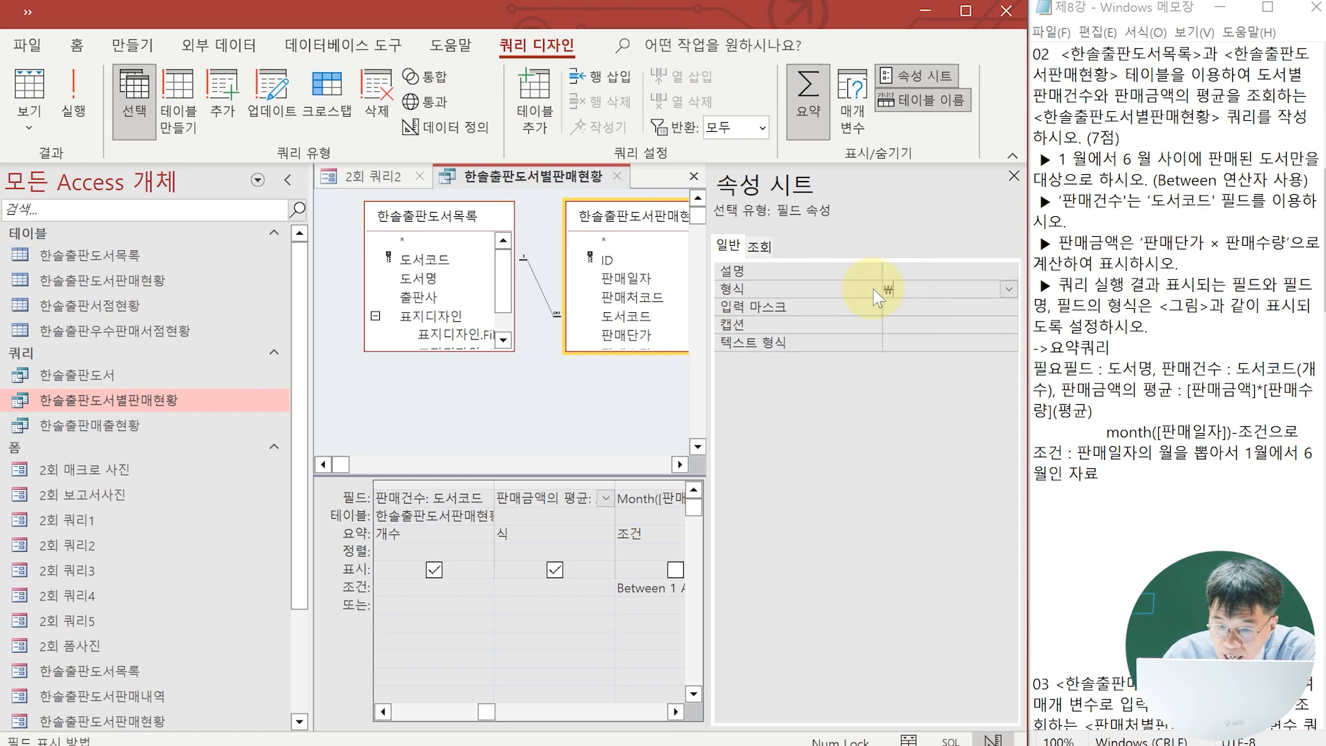
text(#,0)
key(Return)
click(948, 288)
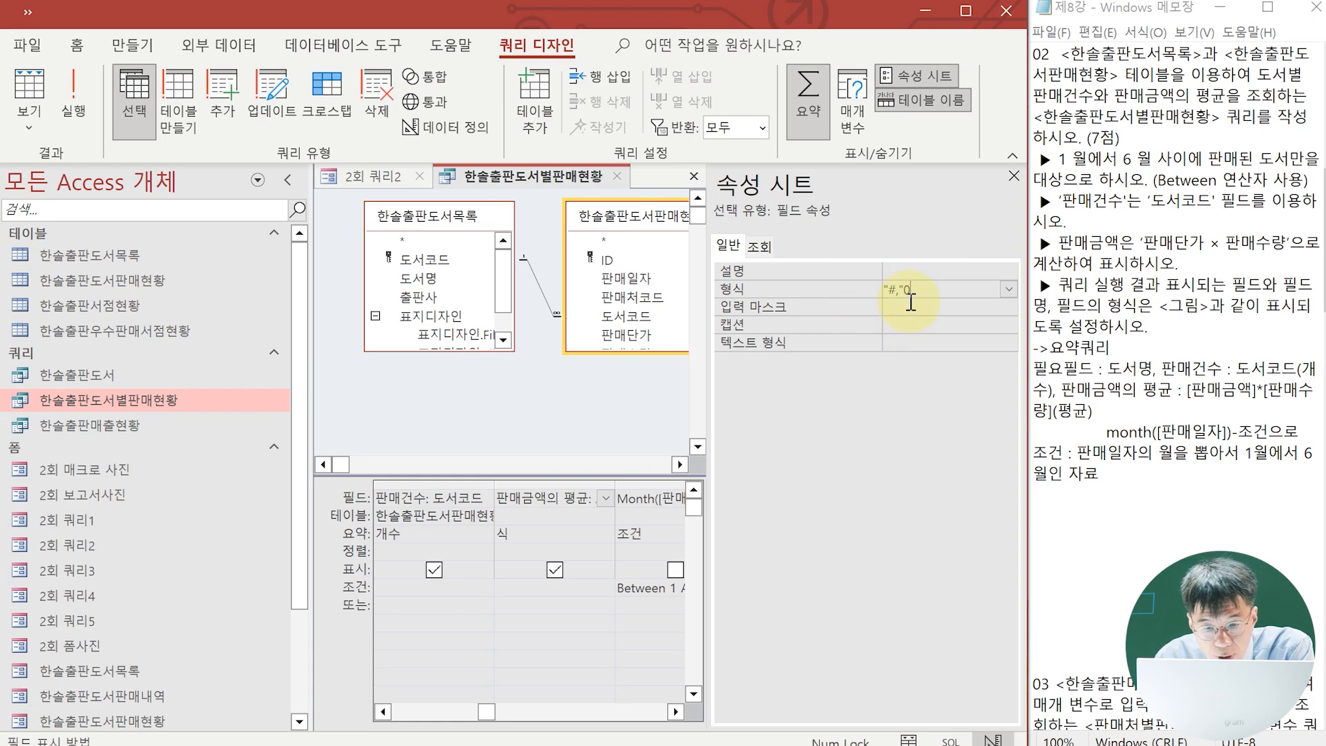
Replace the format of the 판매금액의 평균 column with "₩"#,##0, enclosing the won sign in quotation marks.
drag(916, 292, 888, 292)
key(Delete)
text("₩)
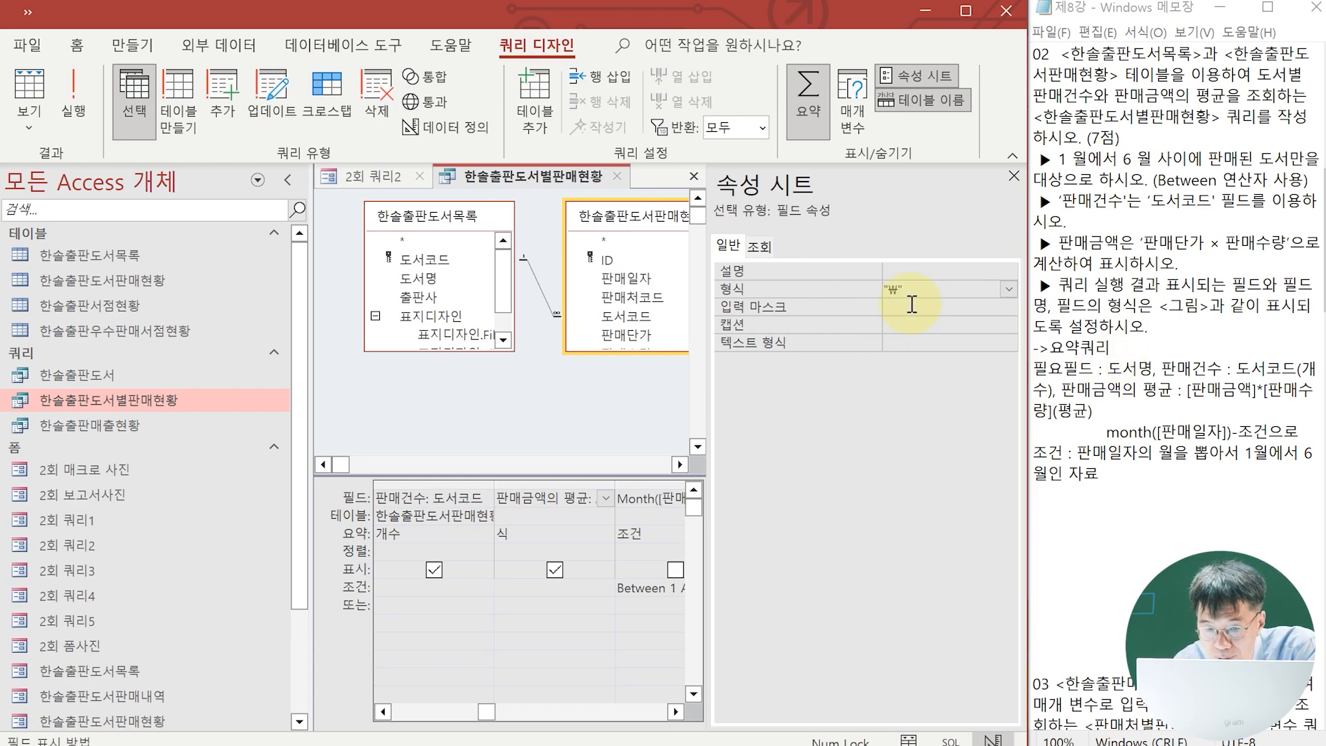
text("#,##0)
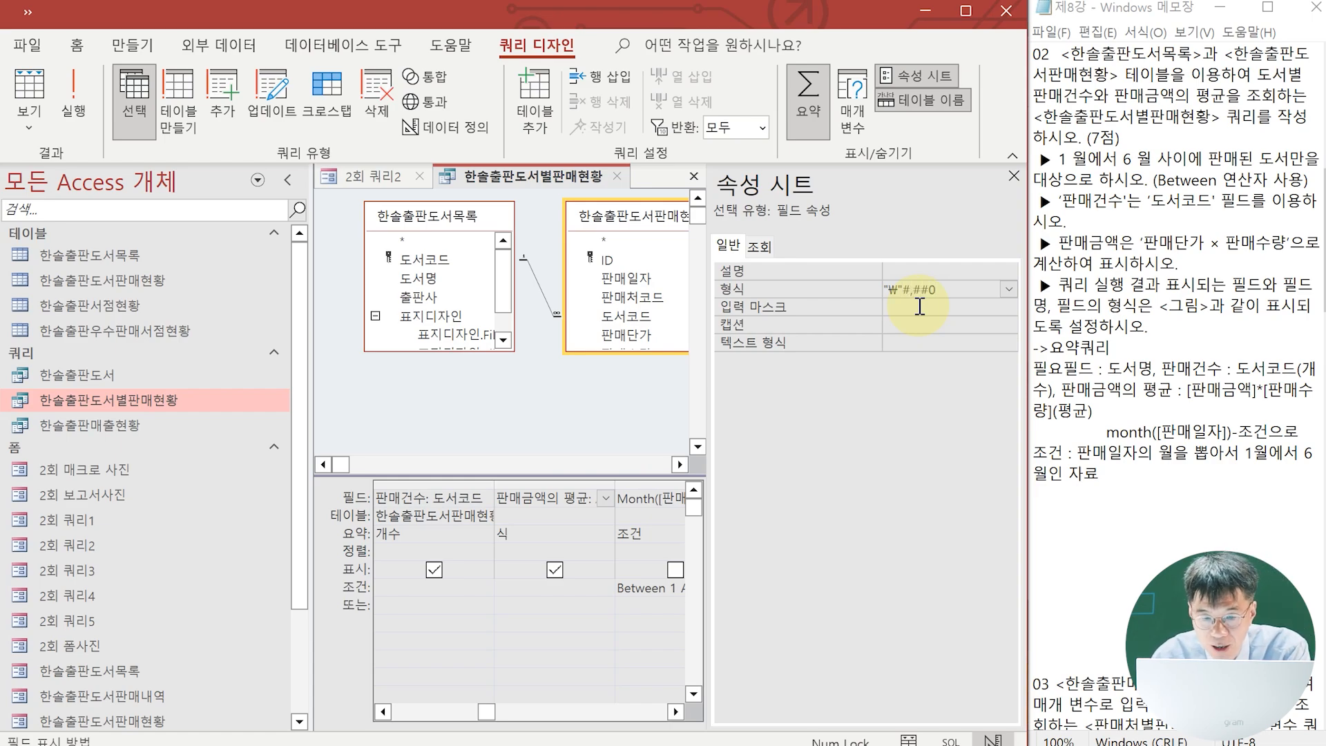
key(Return)
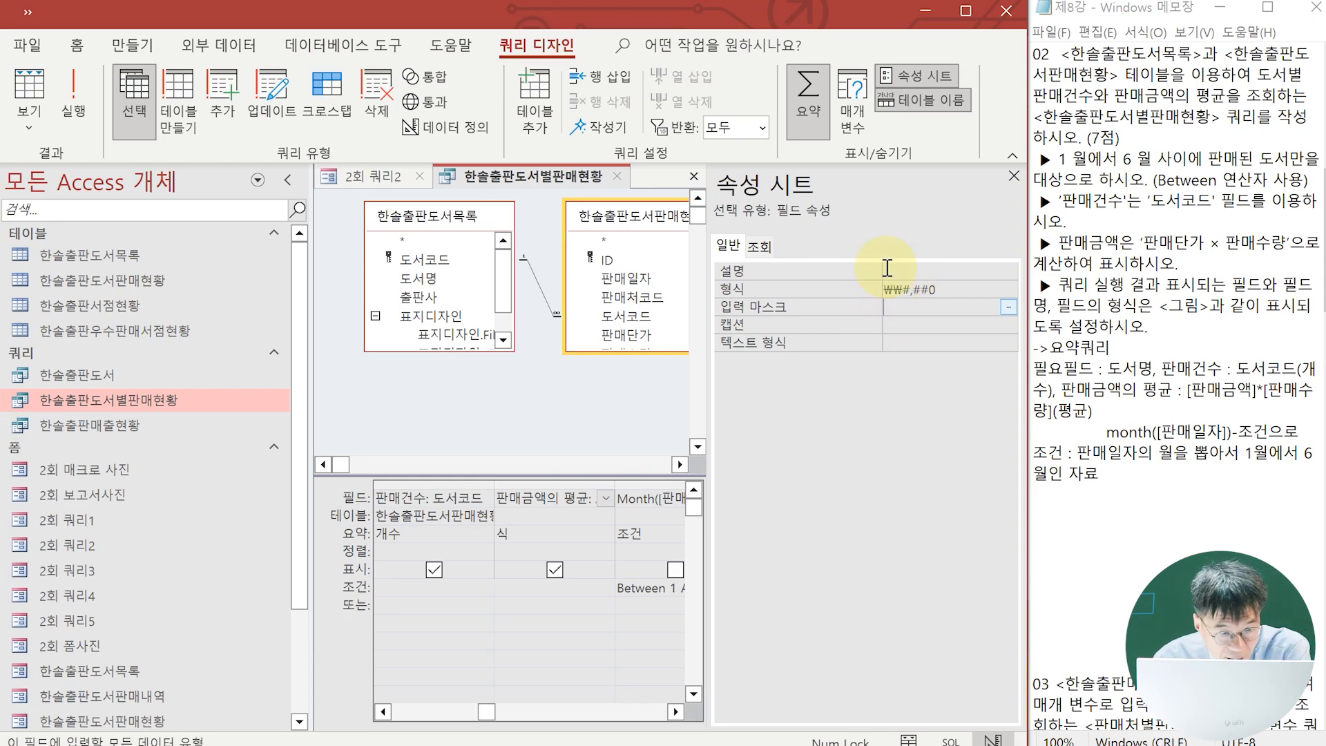
Run the query and compare its records and formats with the picture in the 2회 쿼리2 form.
click(81, 106)
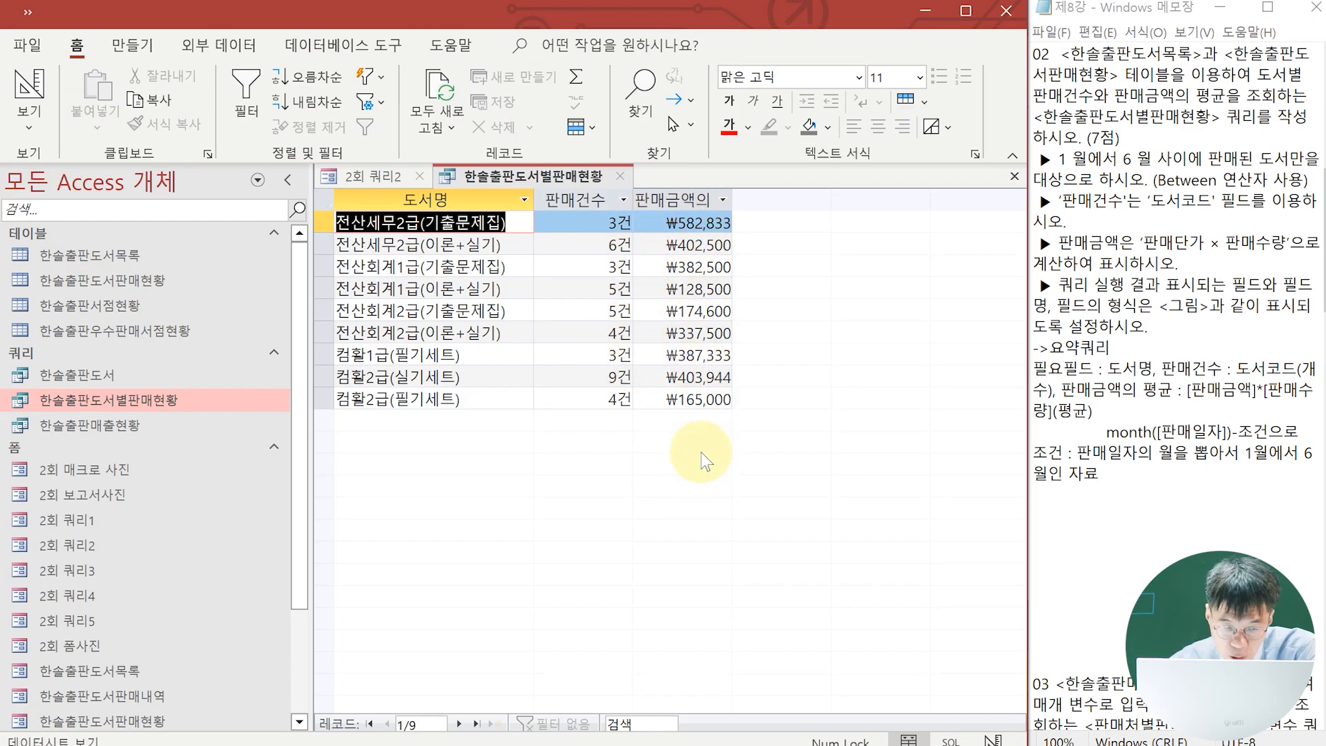
click(377, 177)
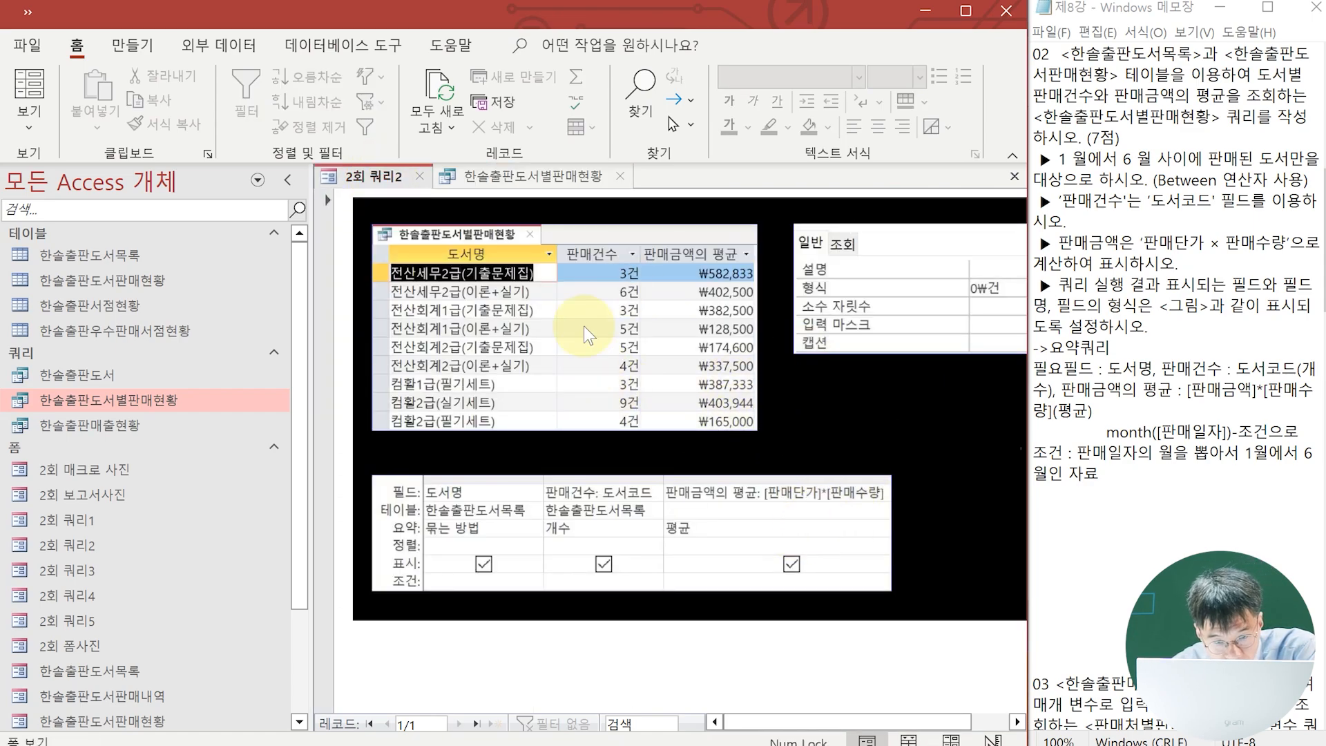
click(544, 177)
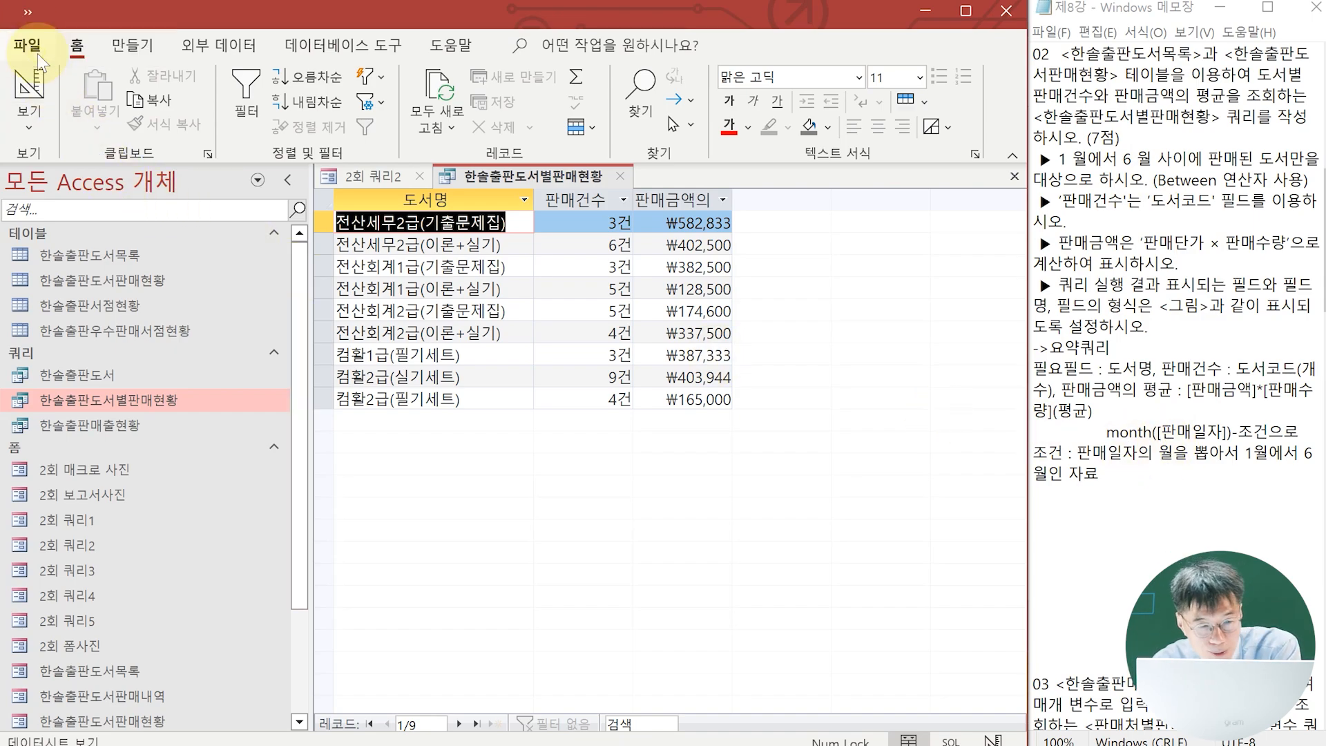
Close the query and the 2회 쿼리2 form, and bring up problem 03 in the notes.
click(620, 176)
click(419, 177)
scroll(1098, 369, down, 9)
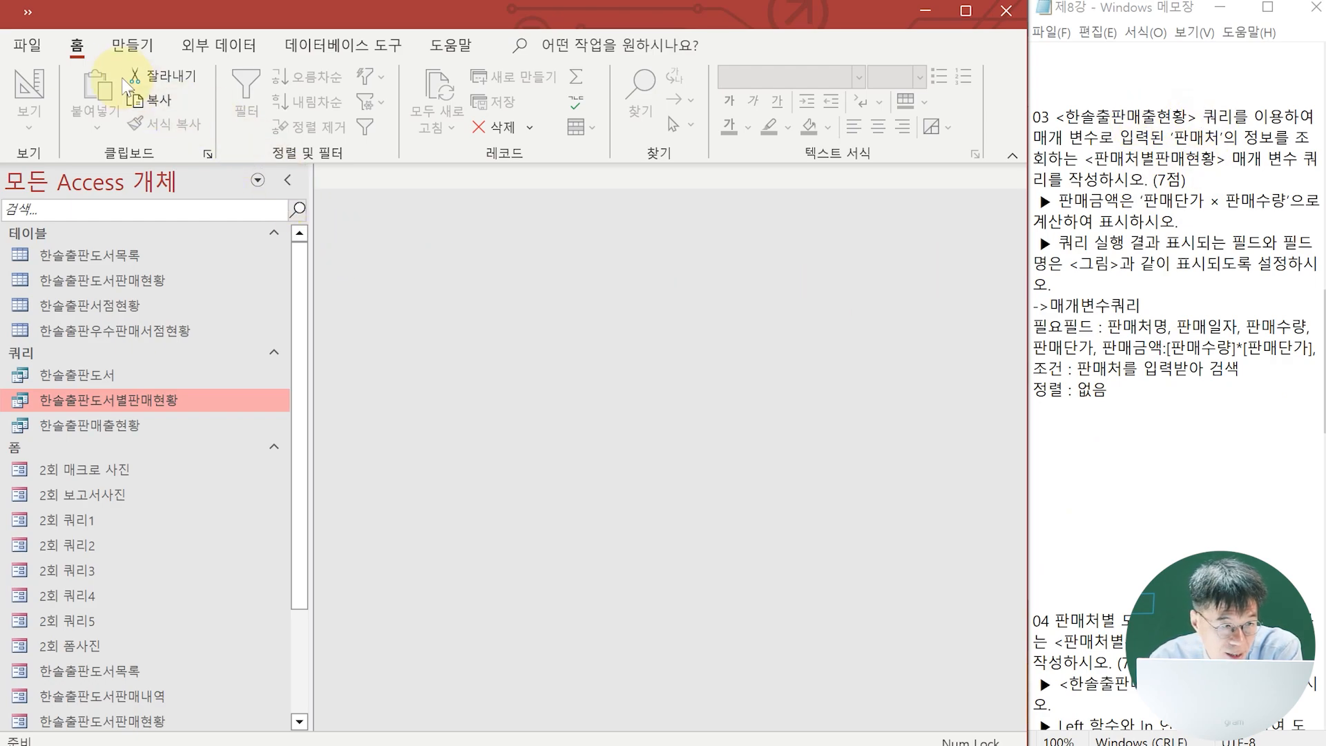
Create a new design-view query with the 한솔출판도서별판매현황 query as its source, and finish adding sources.
click(129, 48)
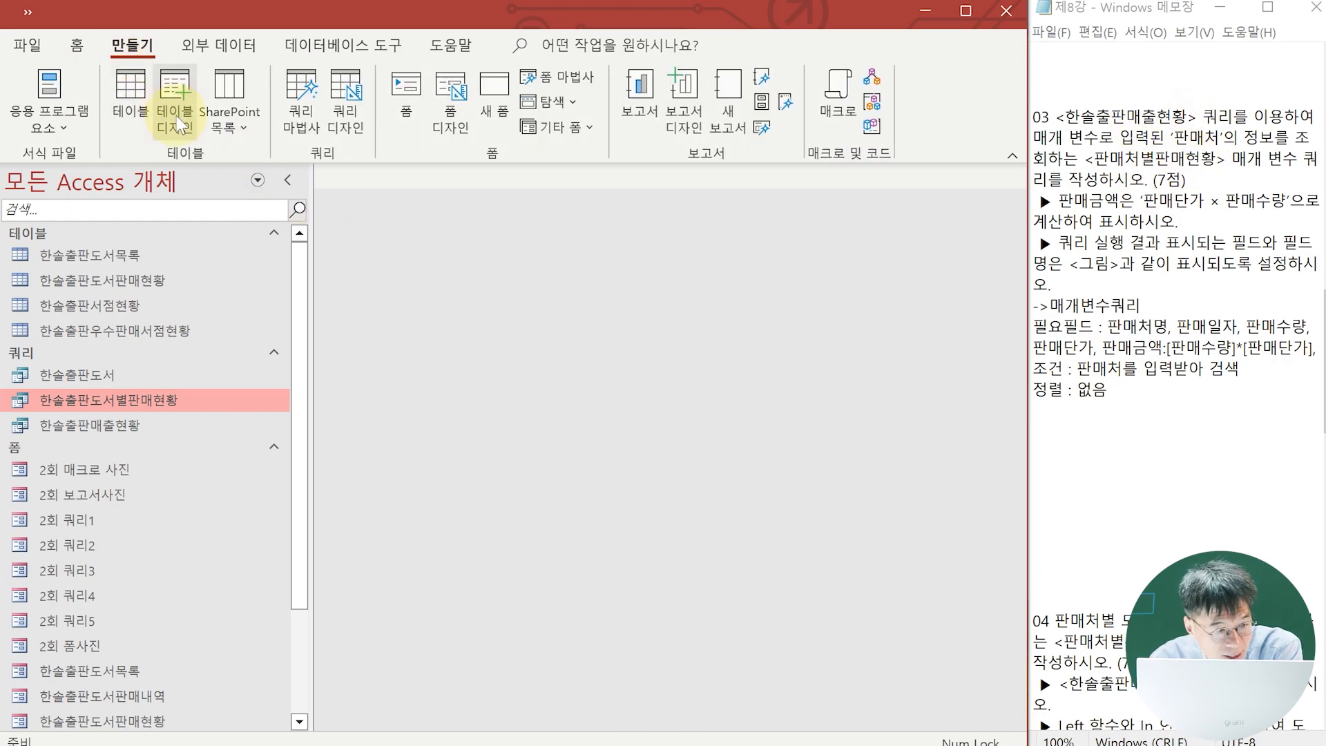
click(343, 121)
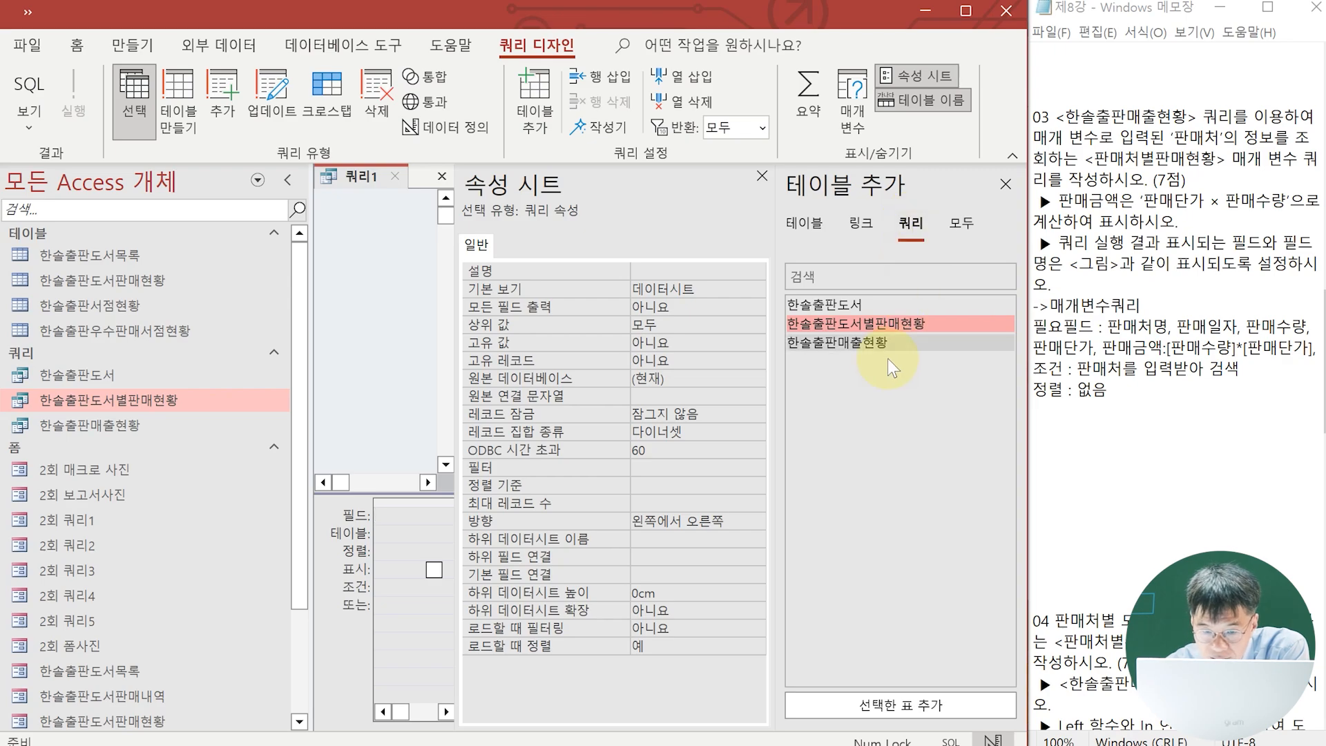
double_click(852, 325)
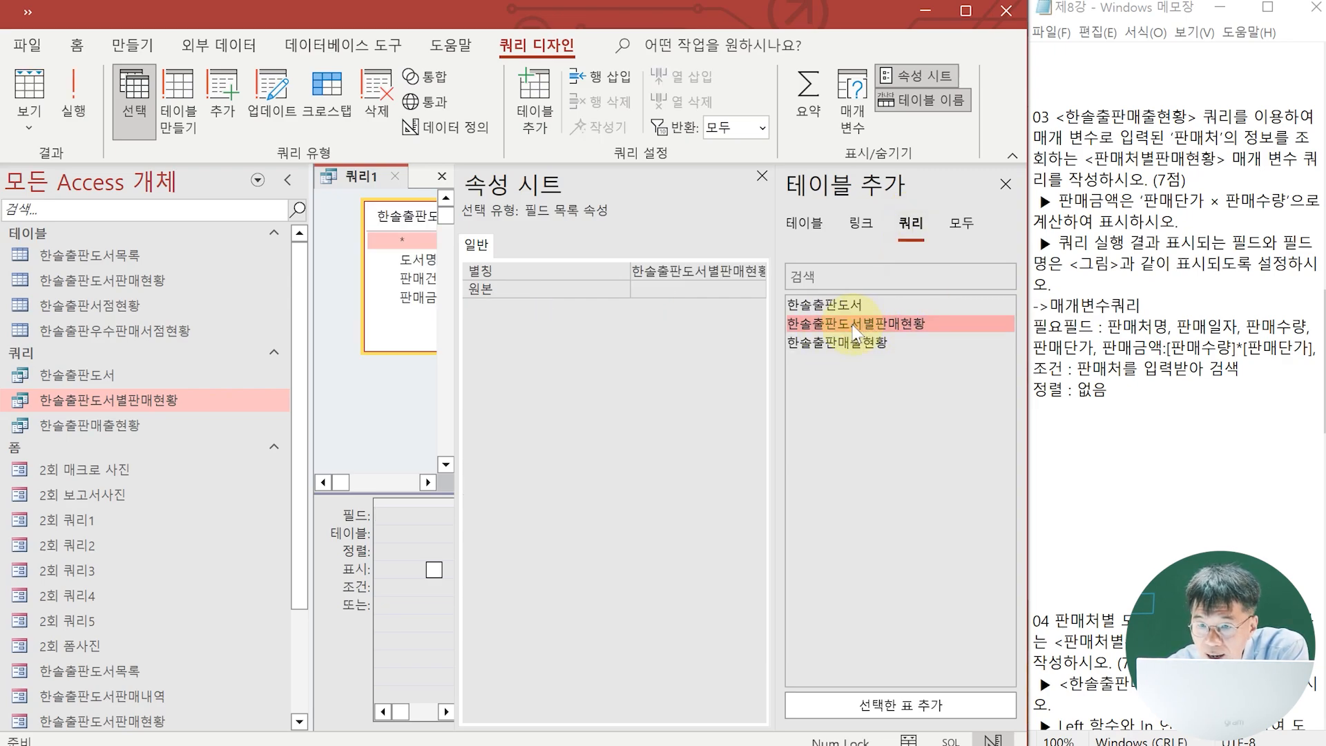
click(423, 210)
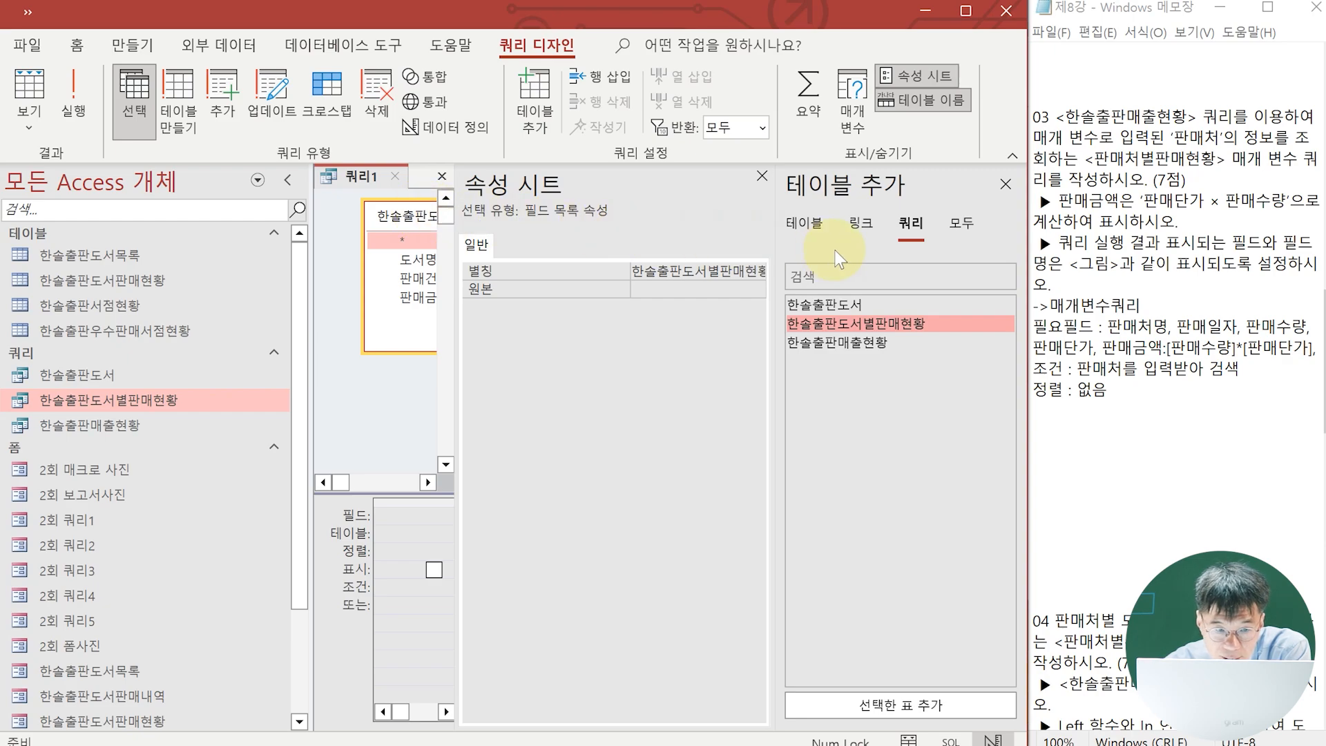
click(1005, 185)
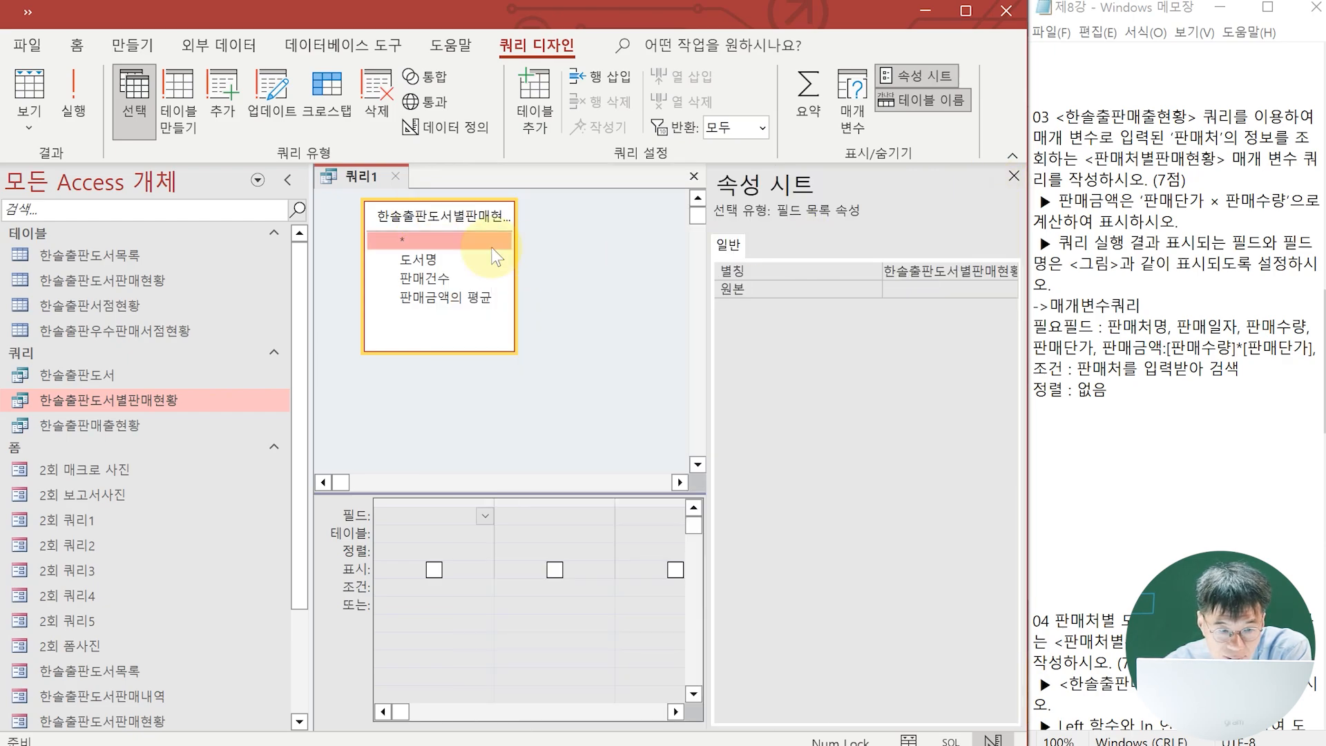
Remove the 한솔출판도서별판매현황 query from the new query's sources, keeping the design open.
right_click(472, 220)
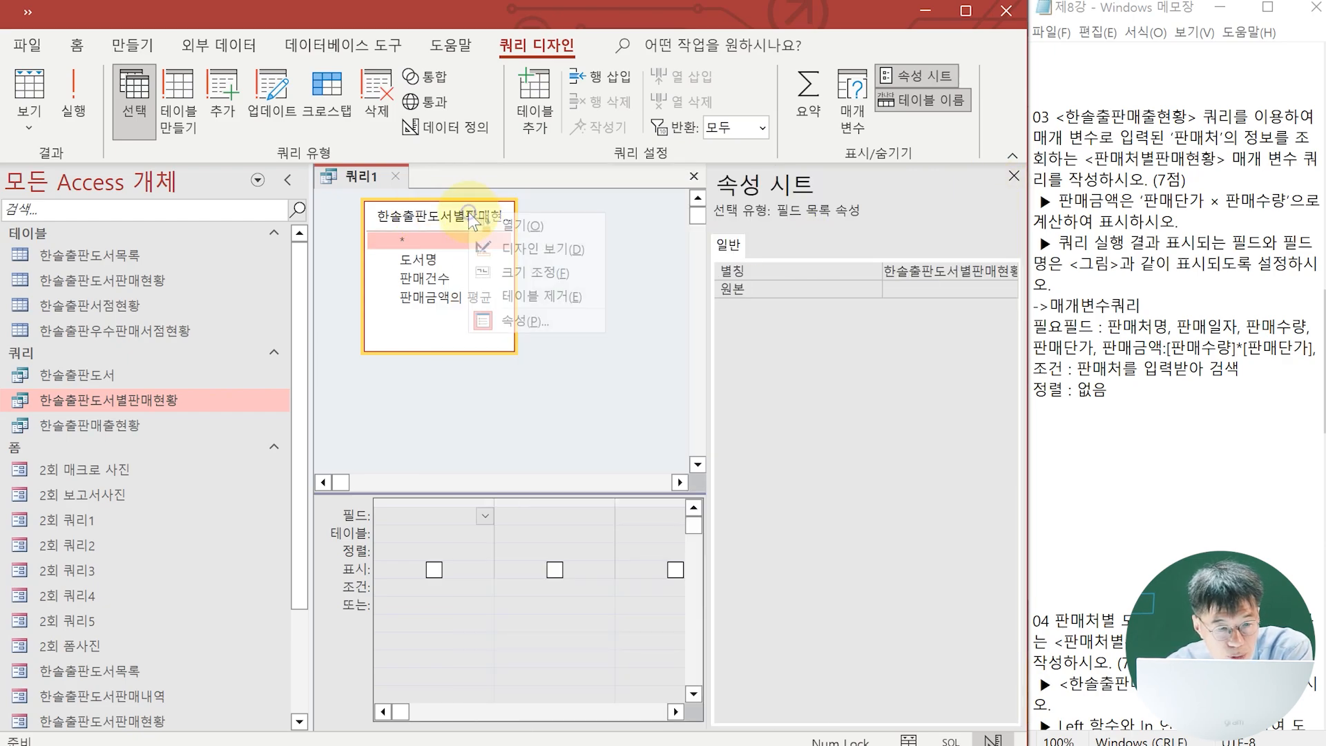
click(541, 299)
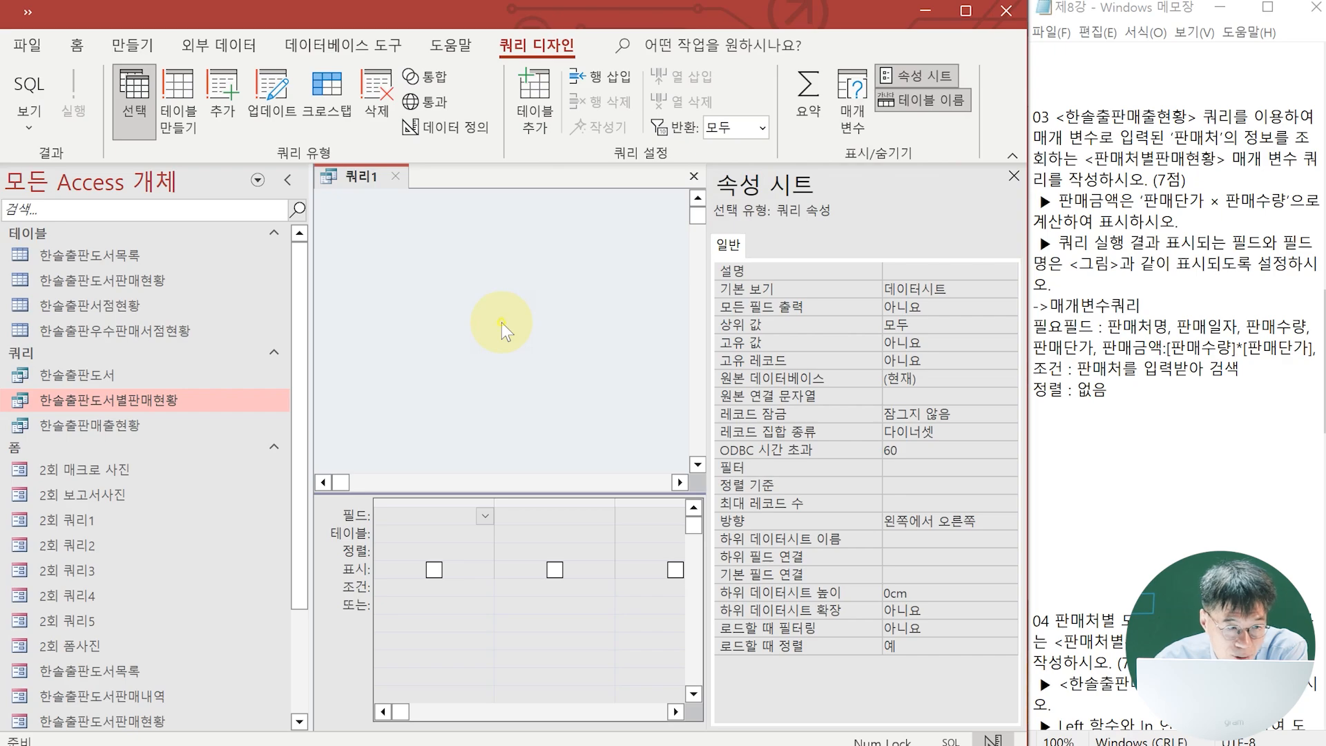
click(920, 100)
click(922, 109)
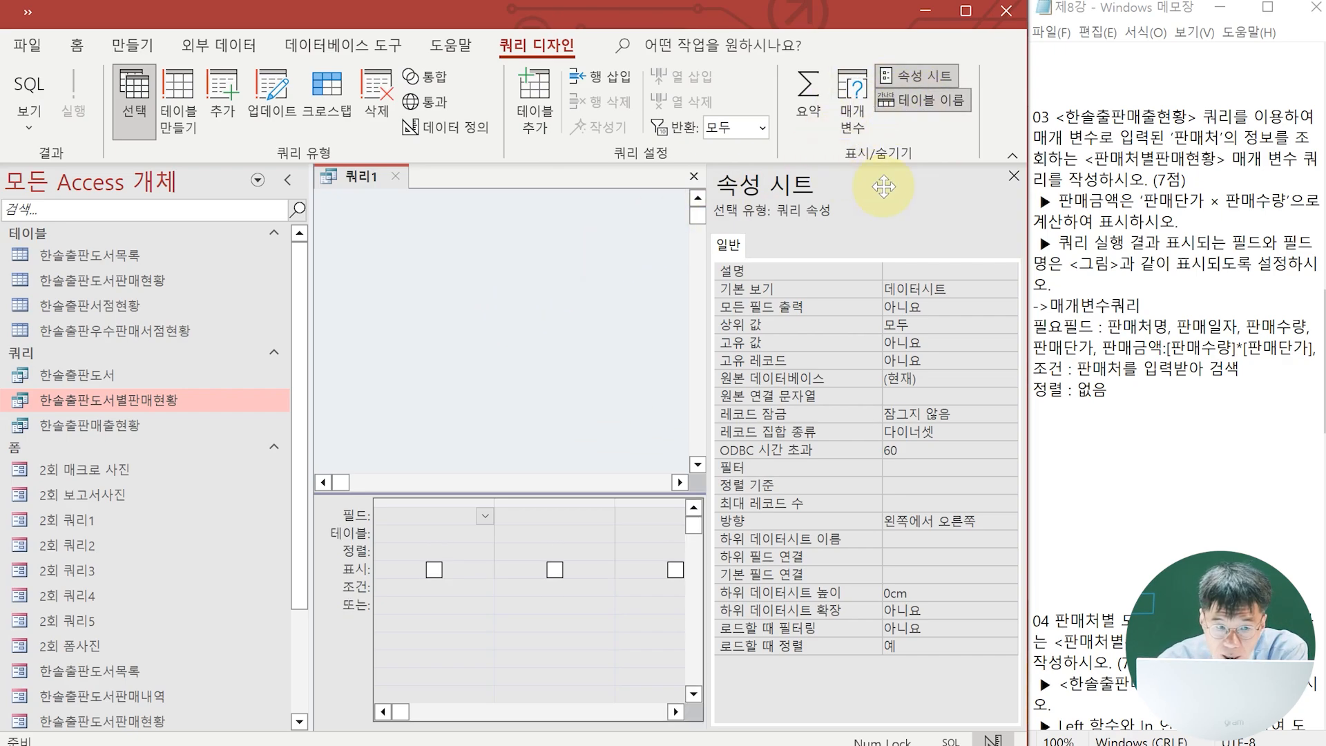
click(692, 177)
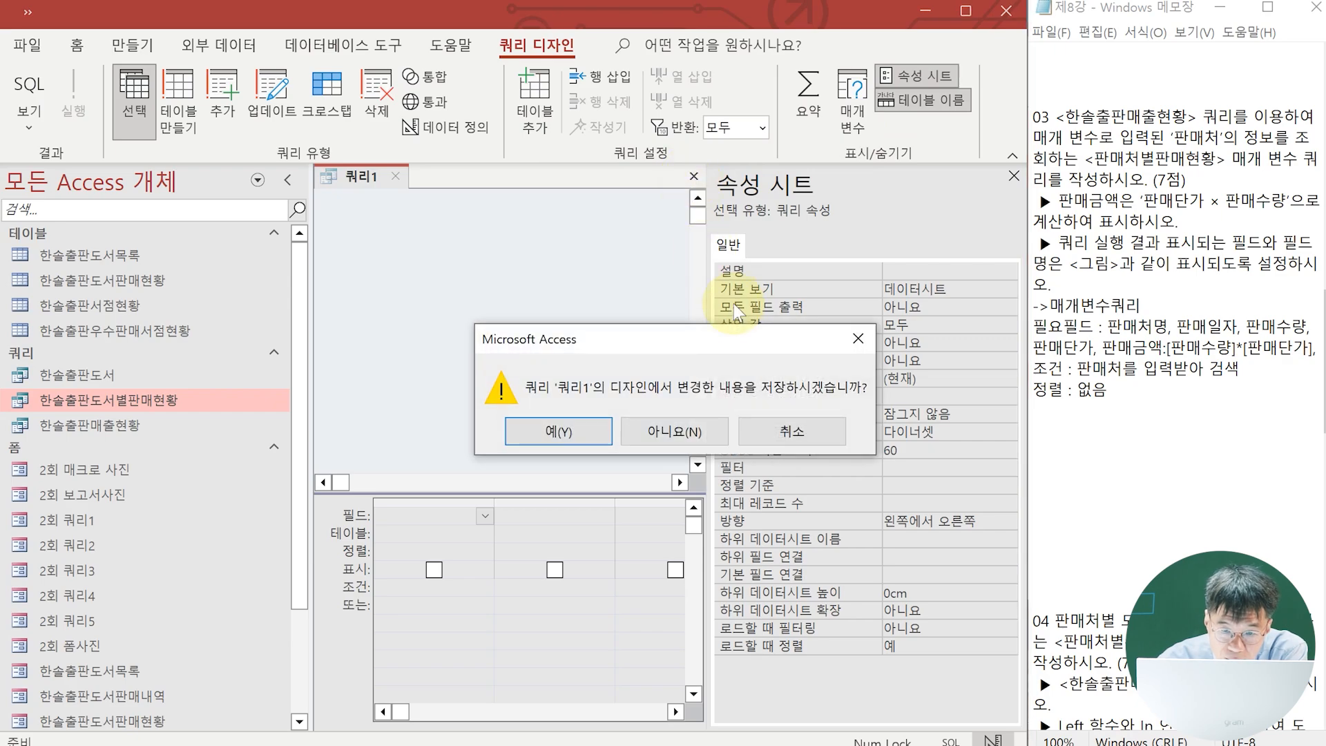
click(856, 328)
Add the 한솔출판매출현황 query as the source and close the property sheet.
click(550, 106)
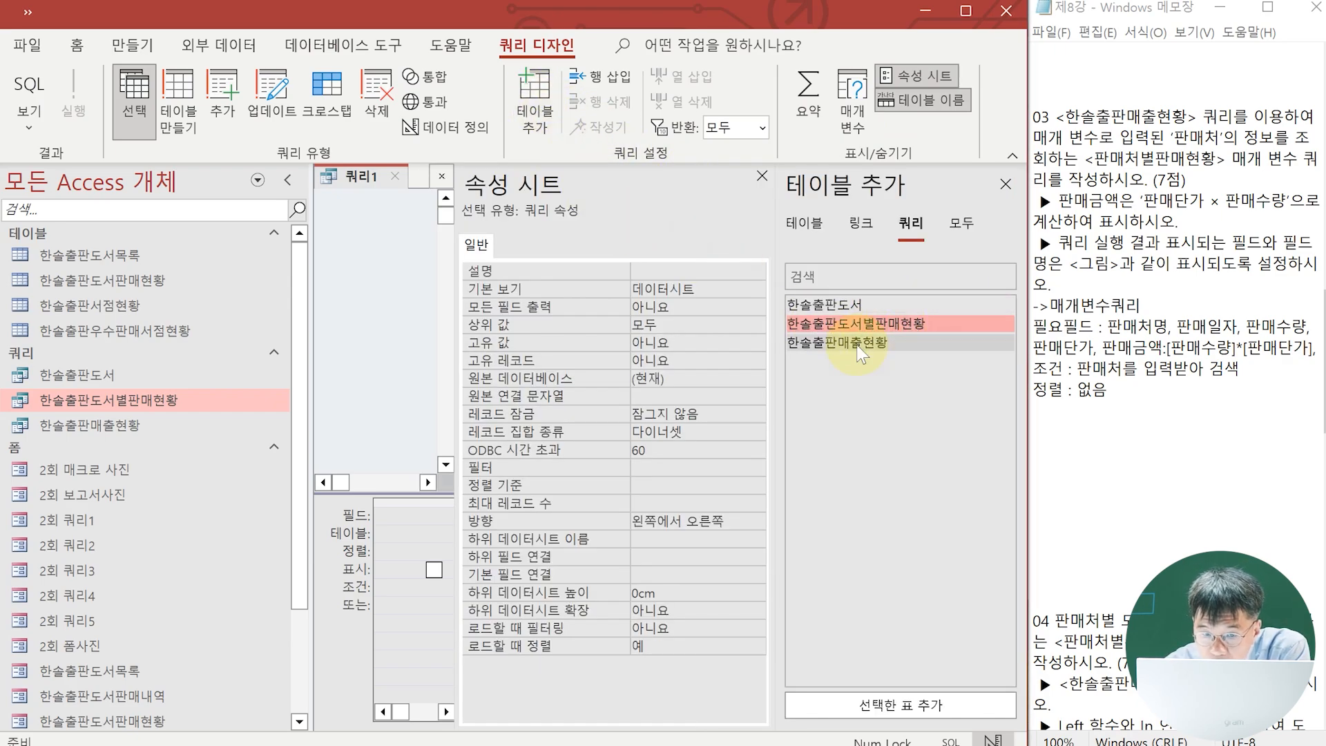
click(966, 342)
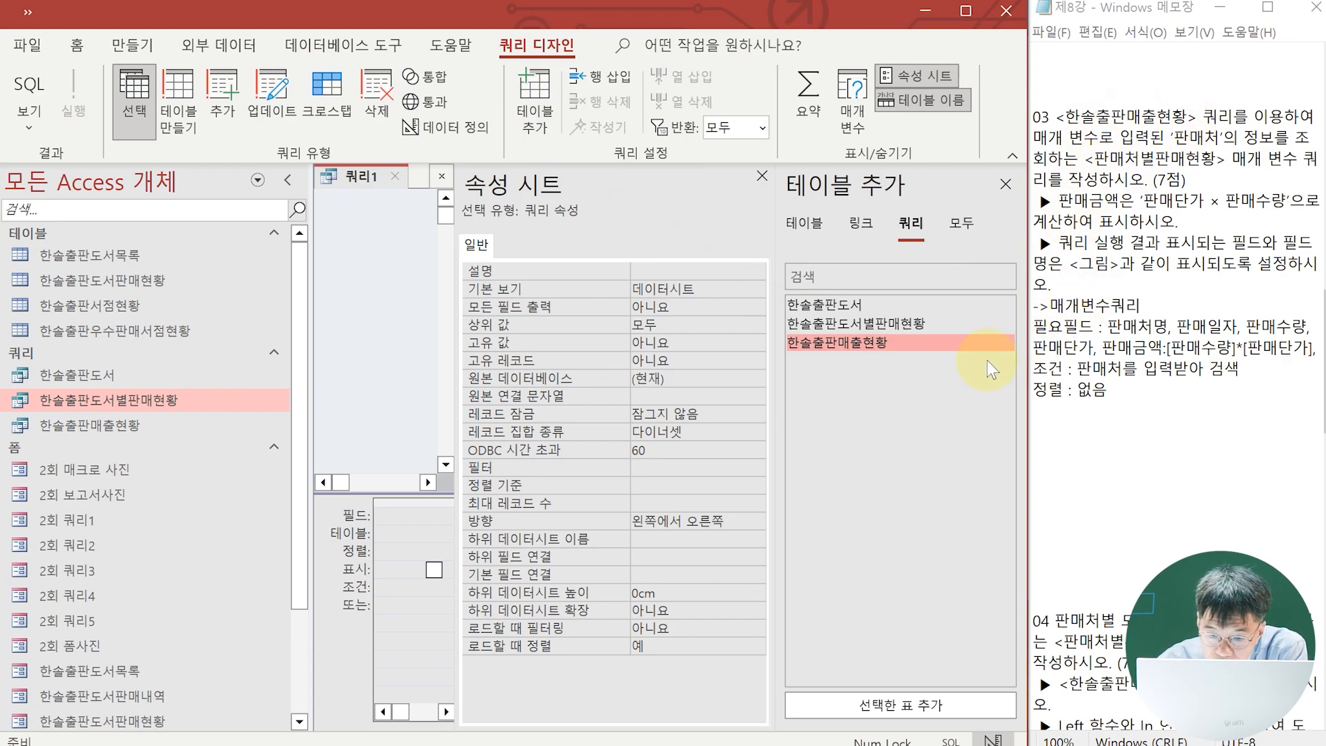
double_click(836, 341)
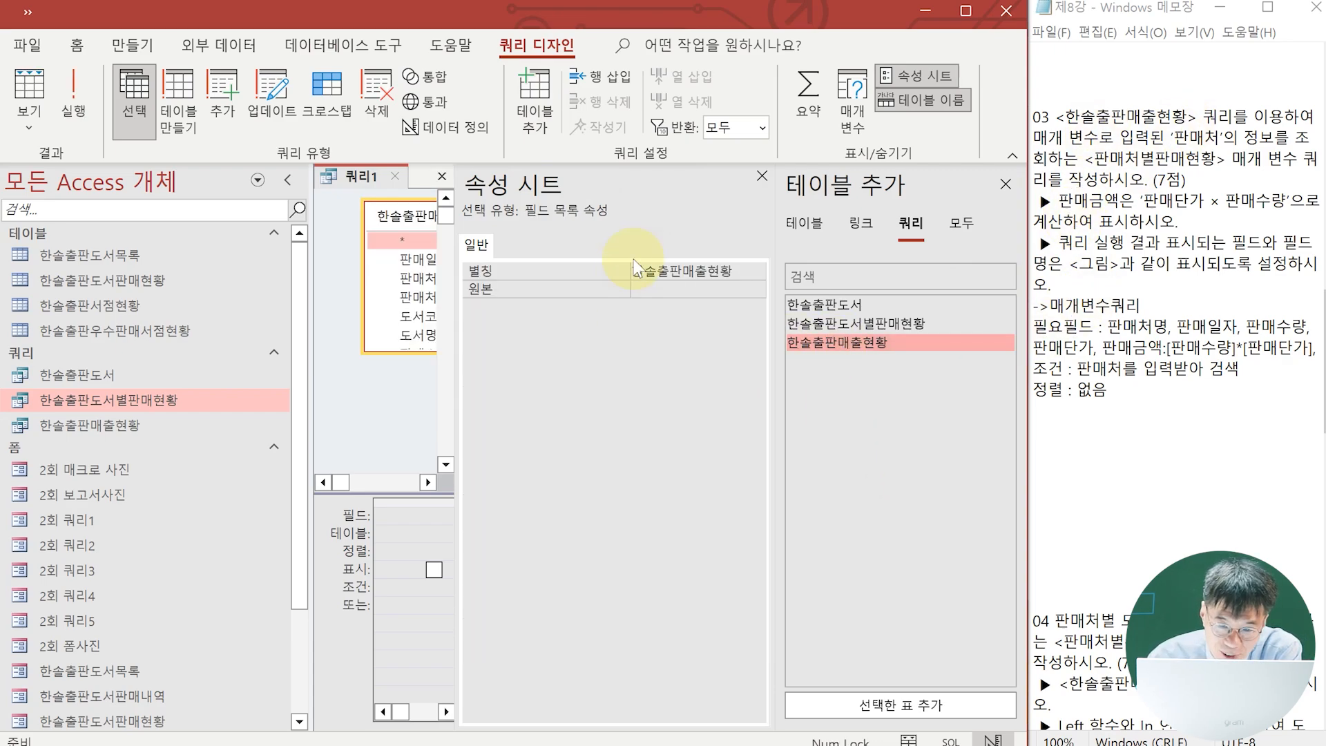
click(760, 177)
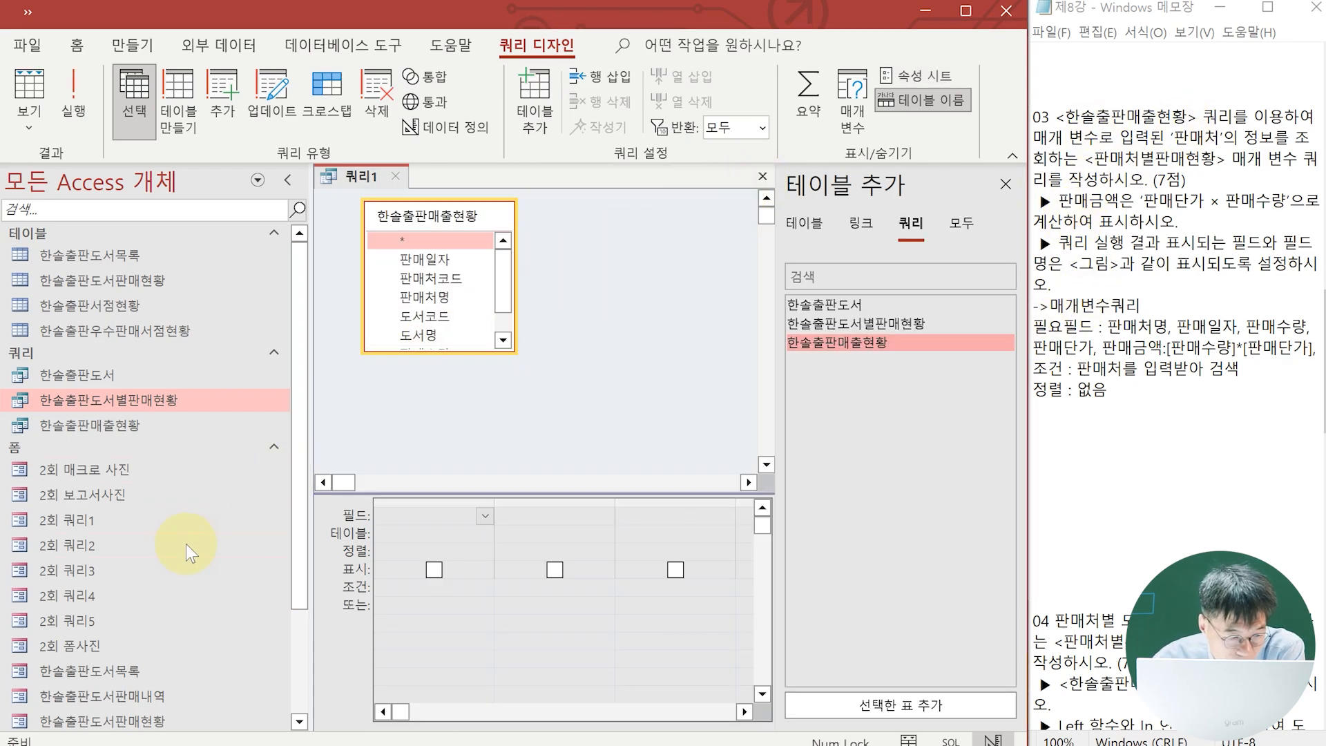
Open the 2회 쿼리3 form and examine the required fields and parameter prompt in its reference picture.
double_click(94, 570)
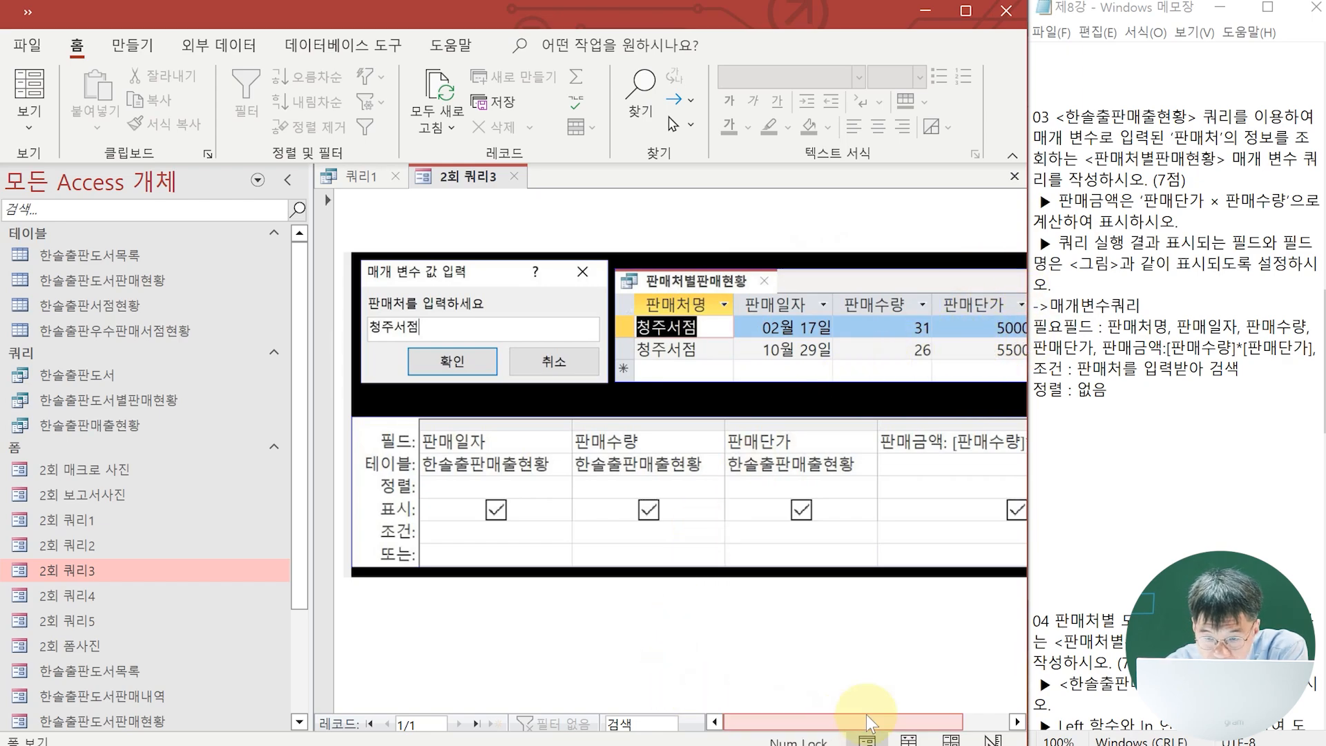
click(913, 723)
drag(914, 724, 942, 723)
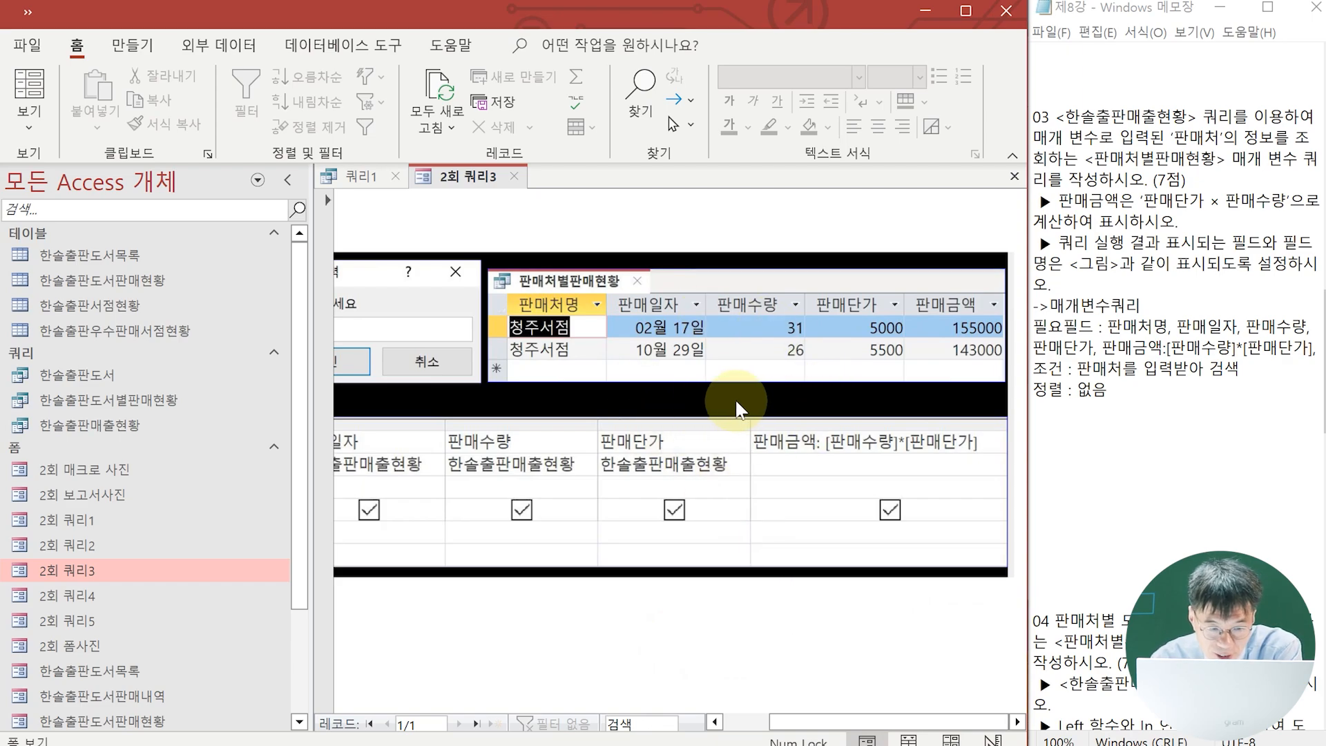
Add the 판매처명, 판매일자, 판매수량 and 판매단가 fields to the query grid in that order.
click(372, 181)
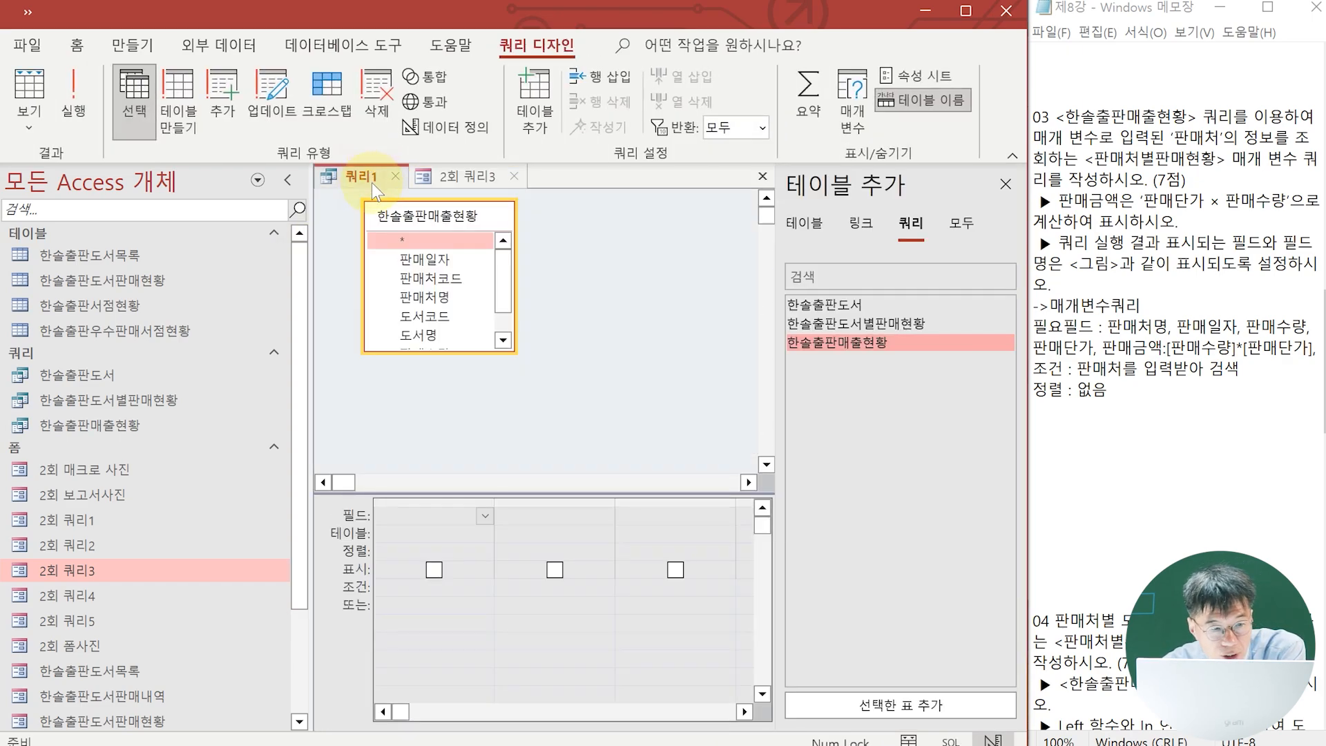
double_click(453, 296)
click(462, 175)
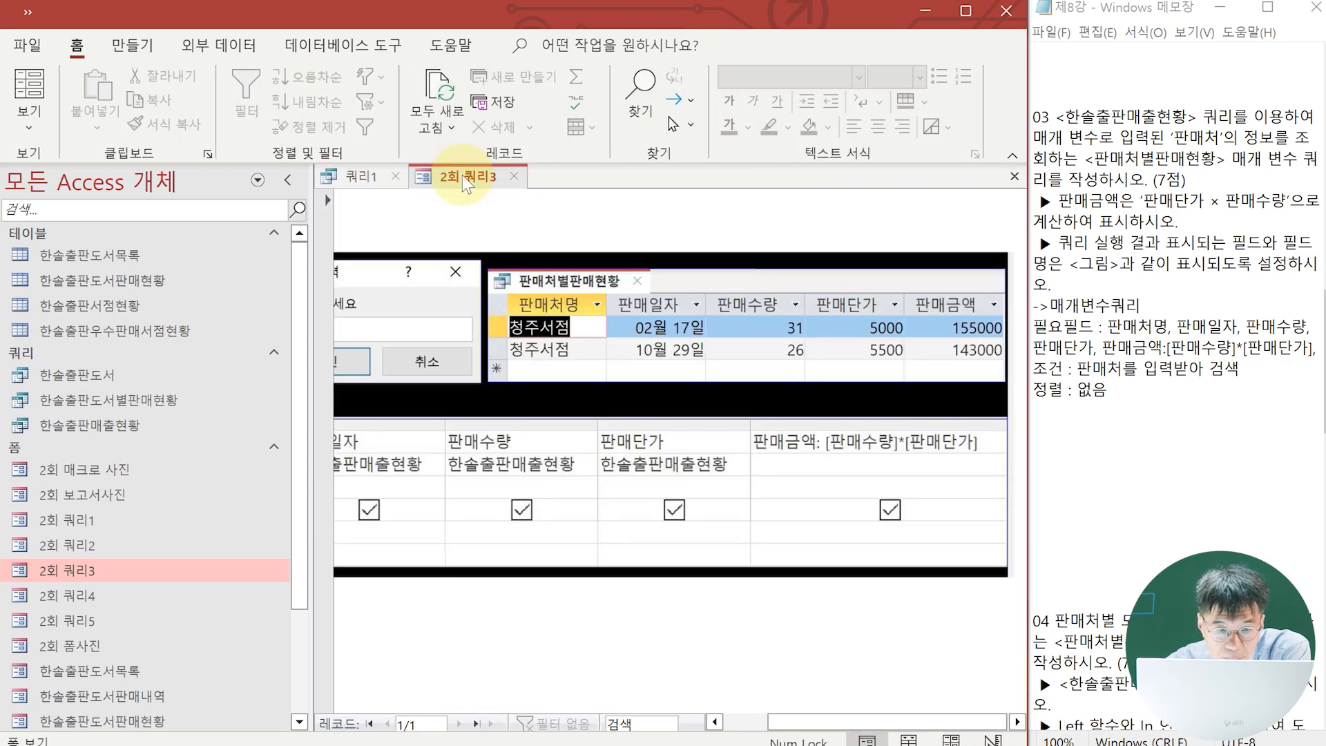
click(353, 179)
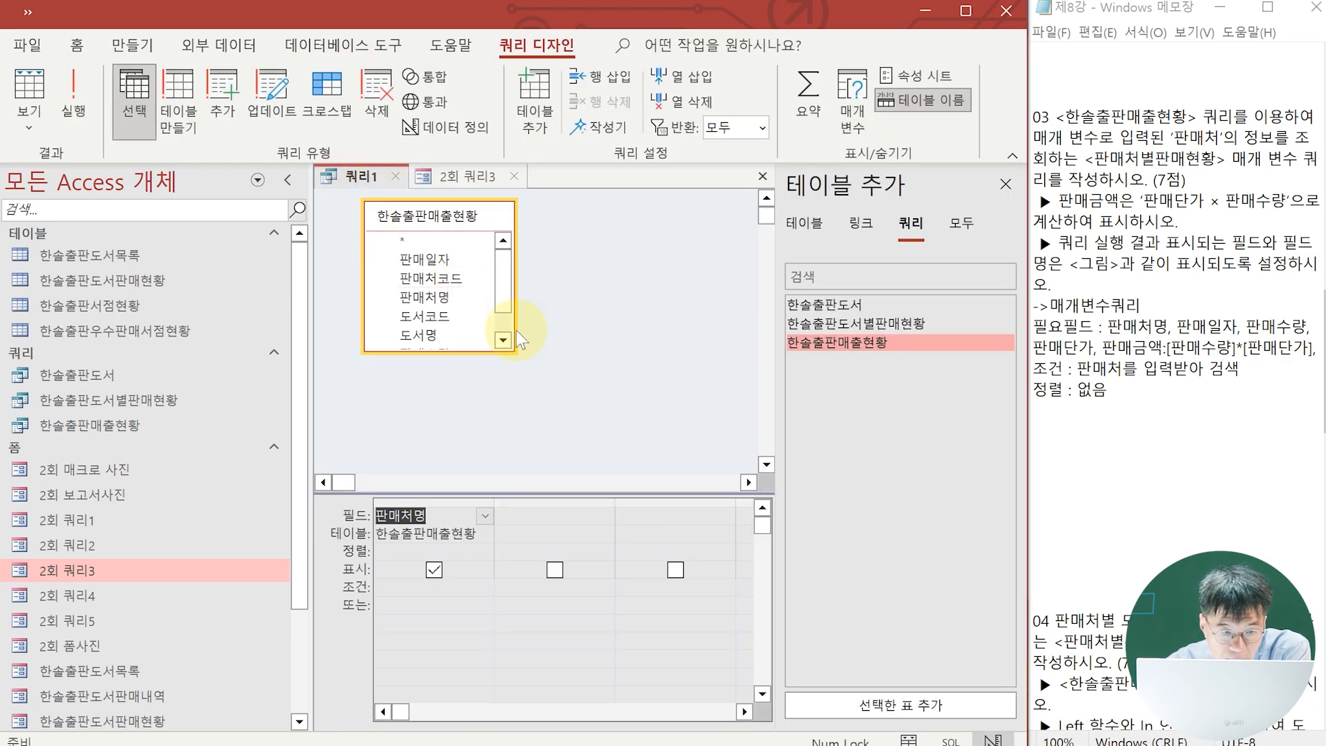
click(503, 334)
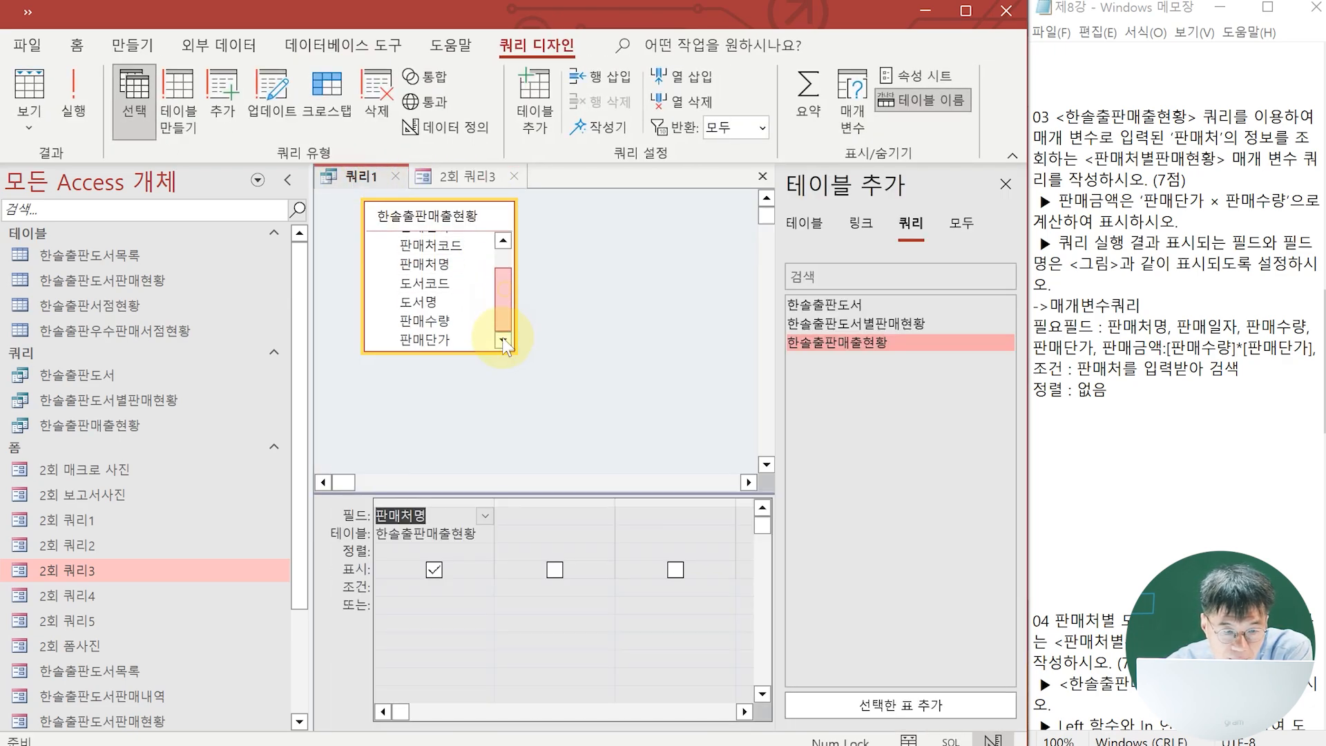
scroll(469, 296, up, 1)
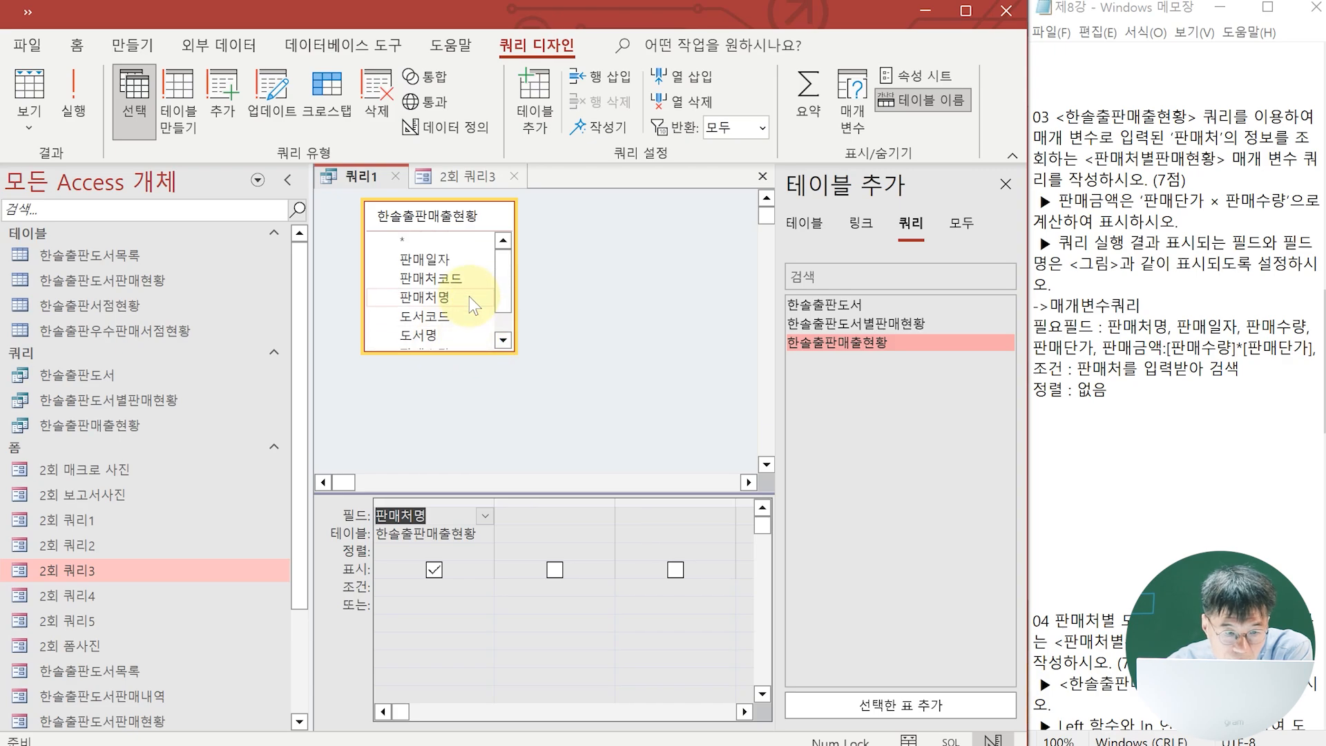
double_click(453, 260)
click(503, 337)
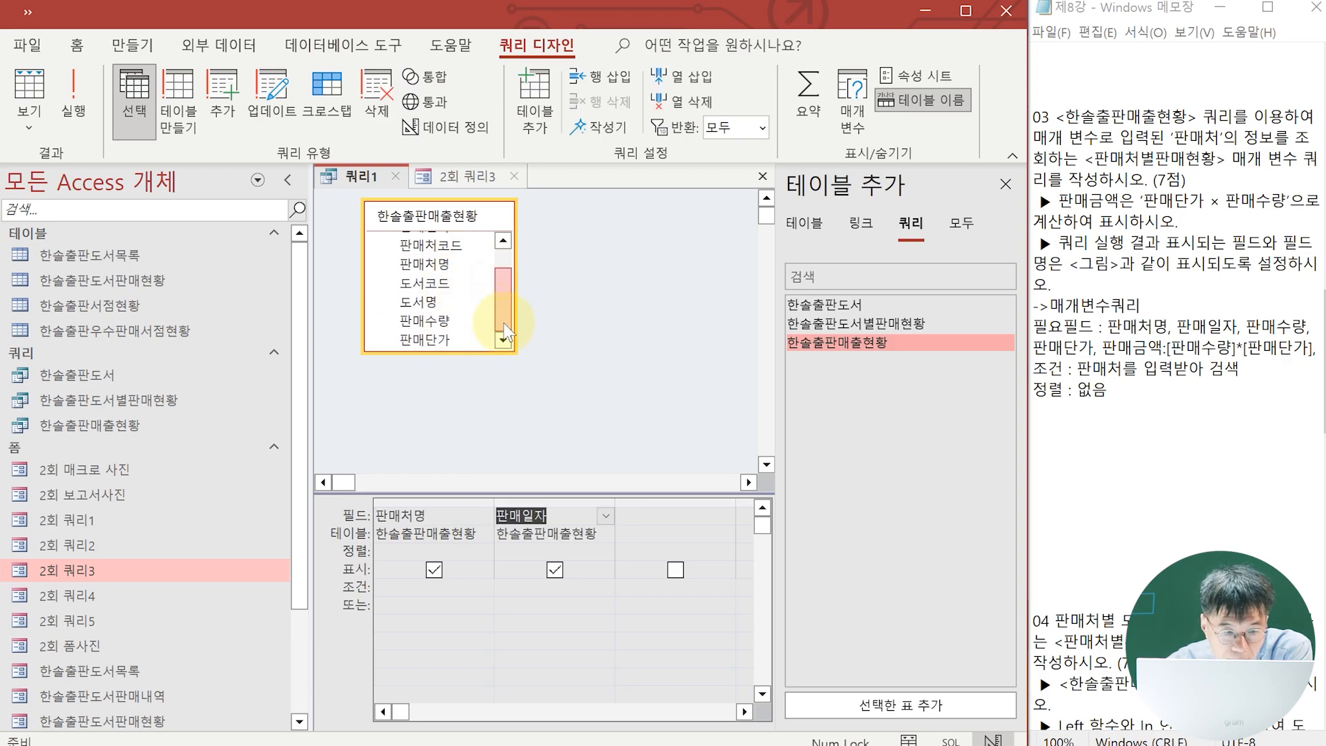
double_click(446, 322)
click(445, 344)
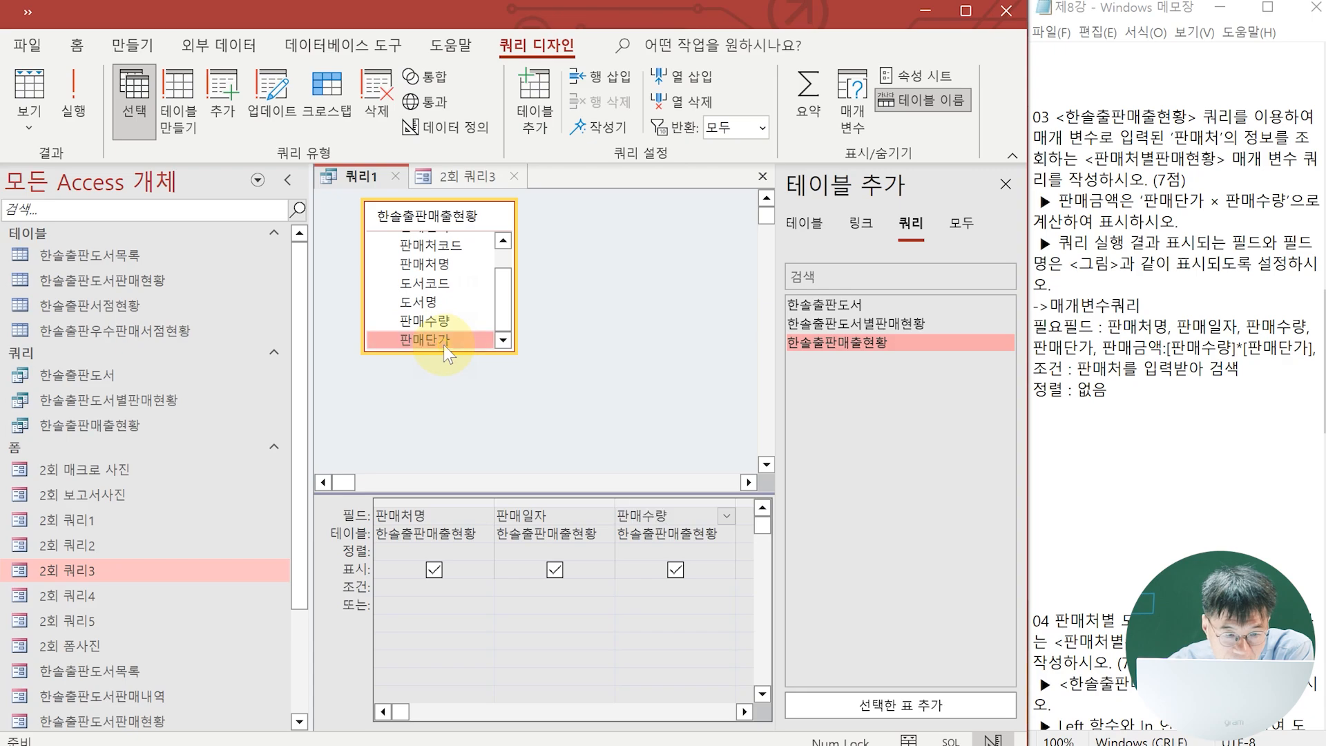
double_click(443, 343)
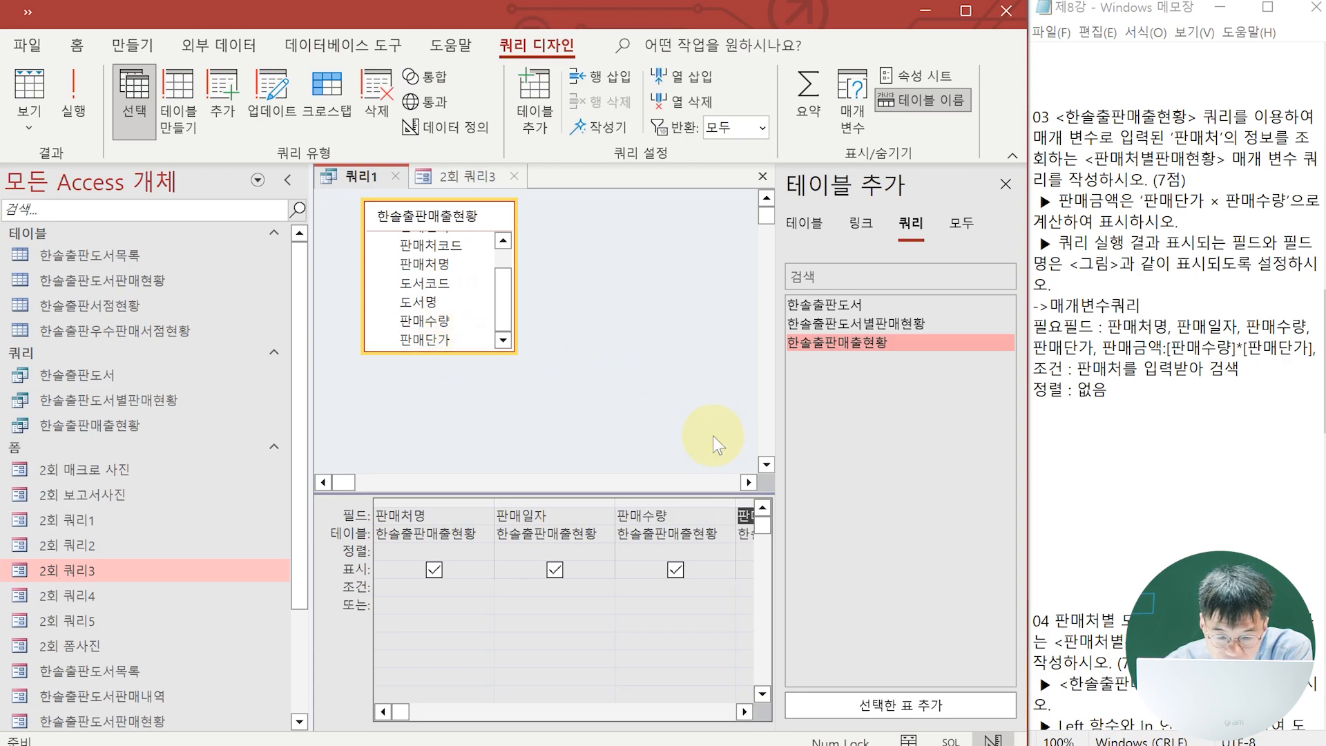
Add a calculated field 판매금액: [판매수량]*[판매단가] after 판매단가 and widen its column to show the whole expression.
click(744, 711)
click(745, 711)
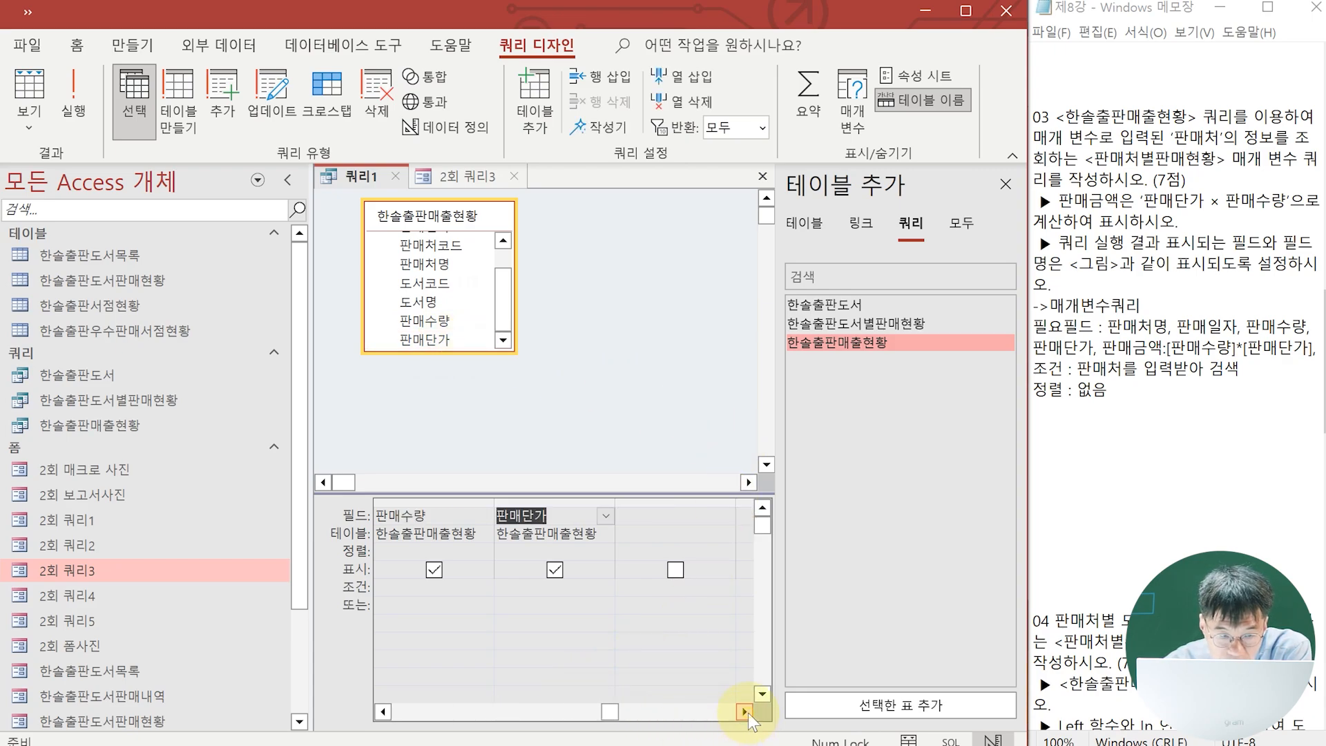
click(458, 187)
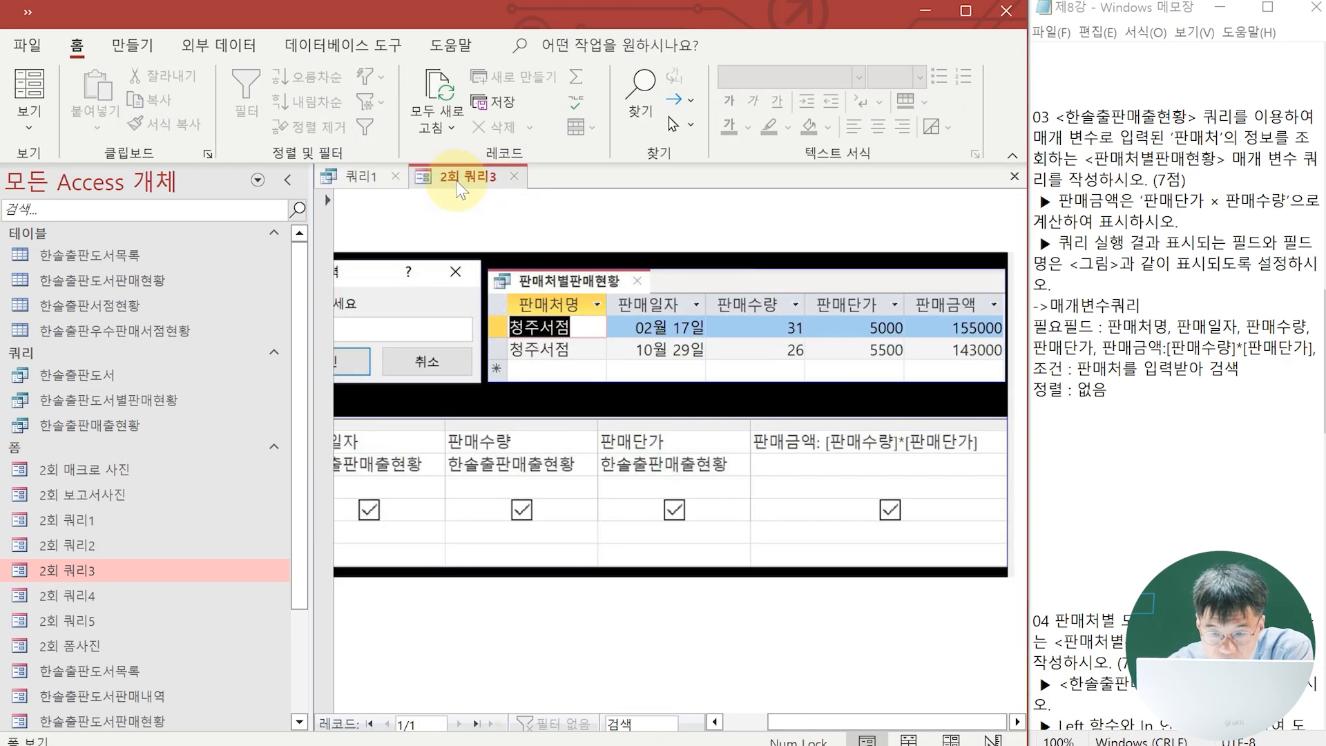
click(366, 176)
click(648, 518)
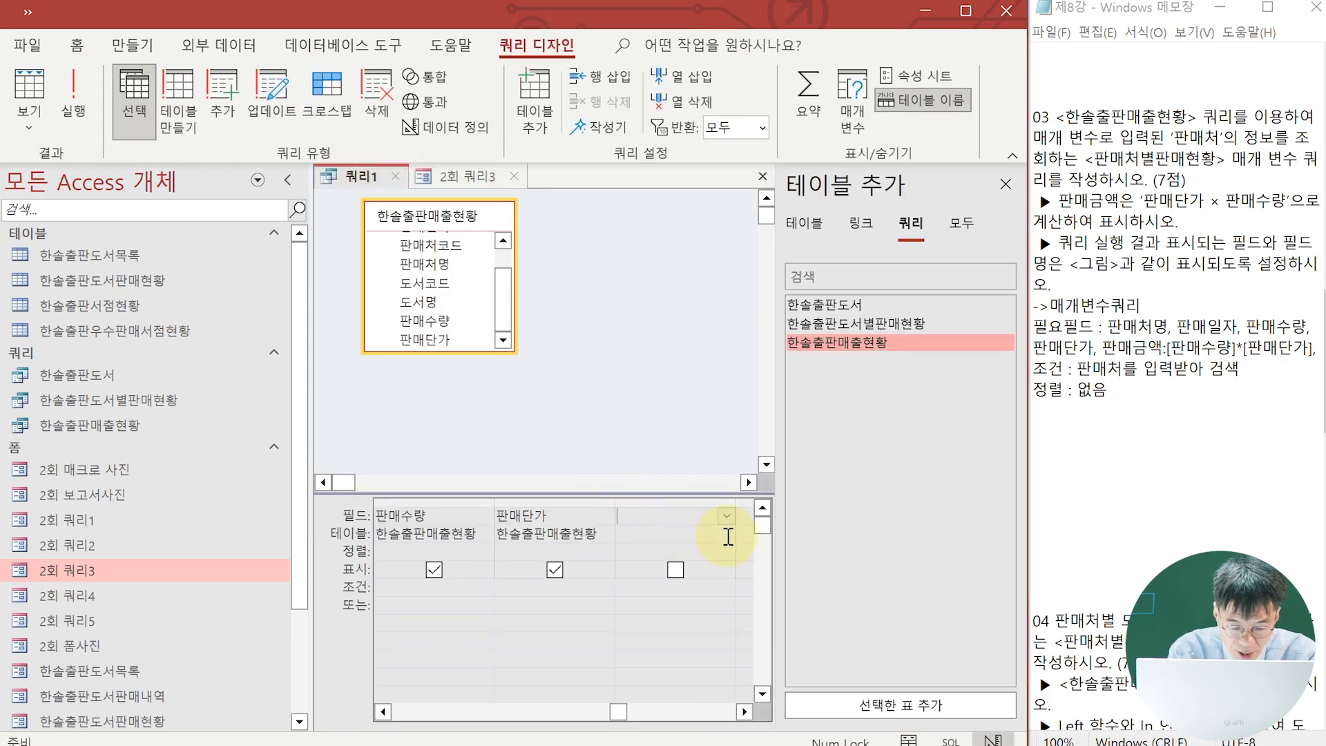
text(판매금ㅇ)
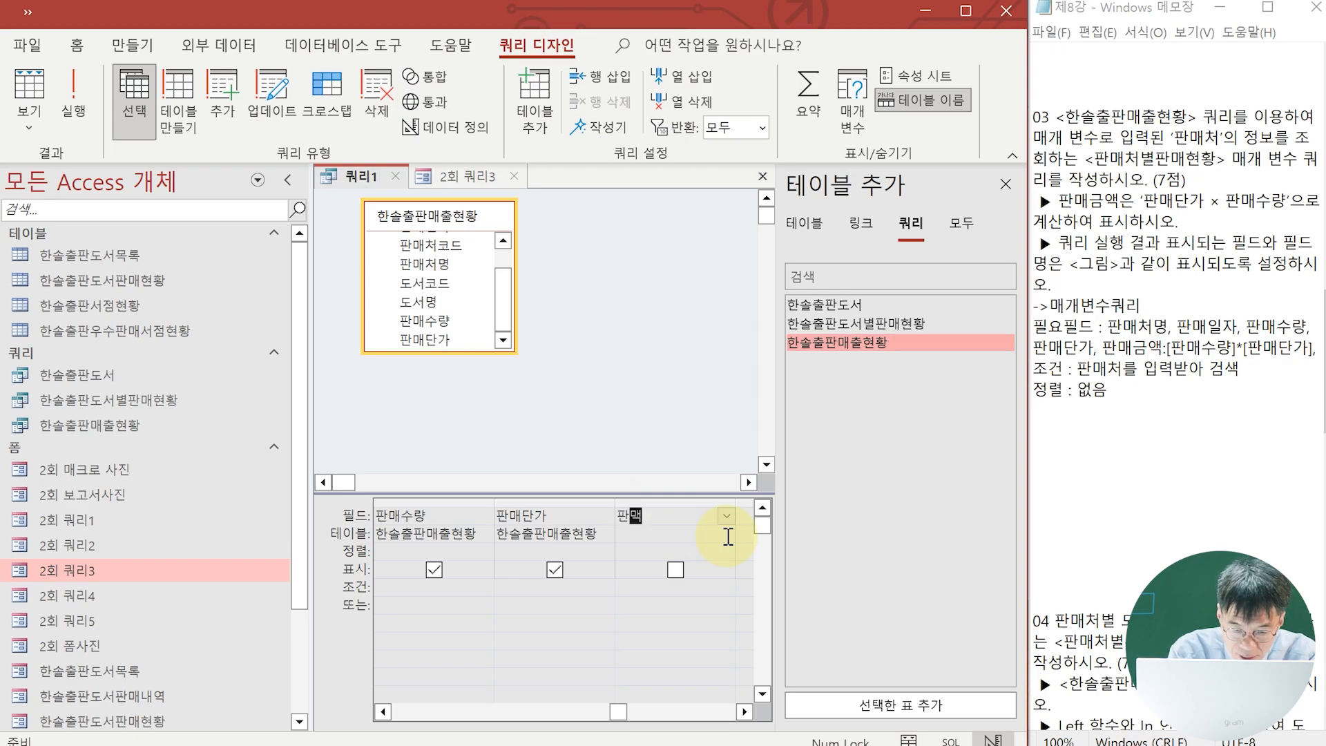
text( :)
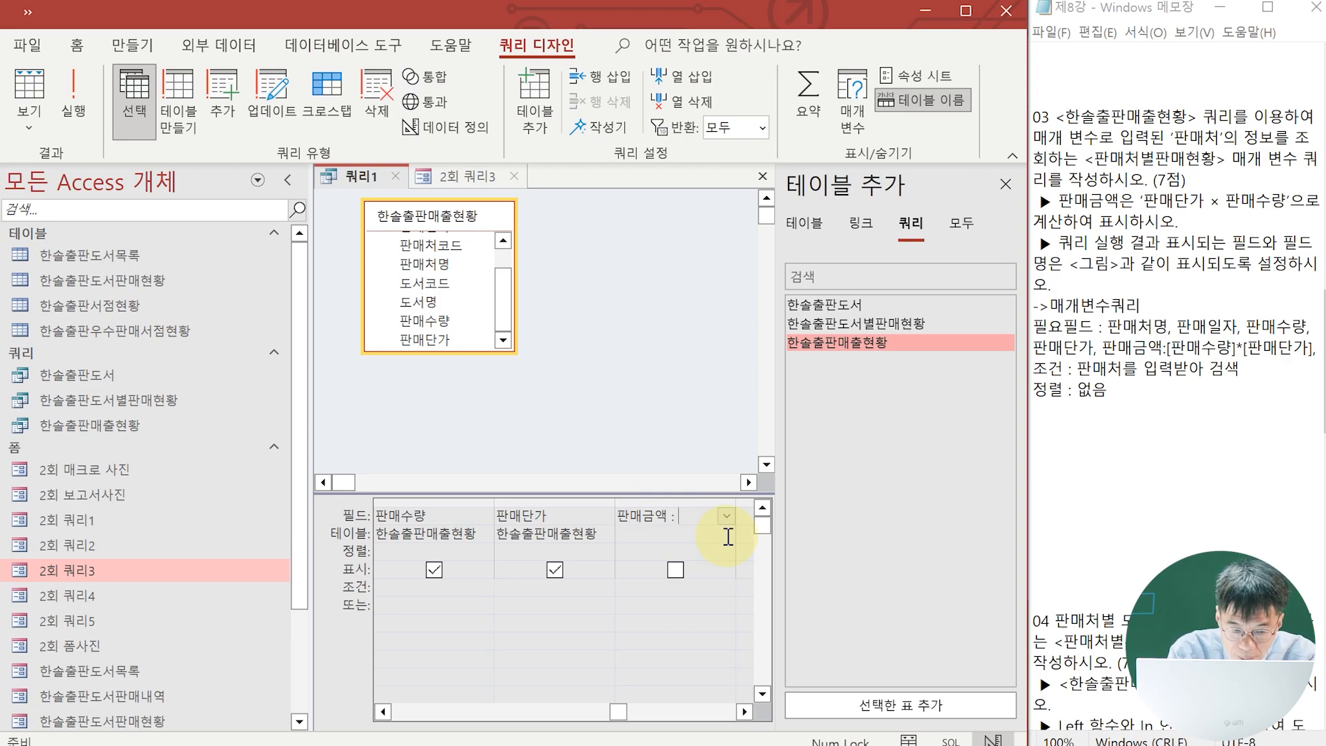
text( 판매수)
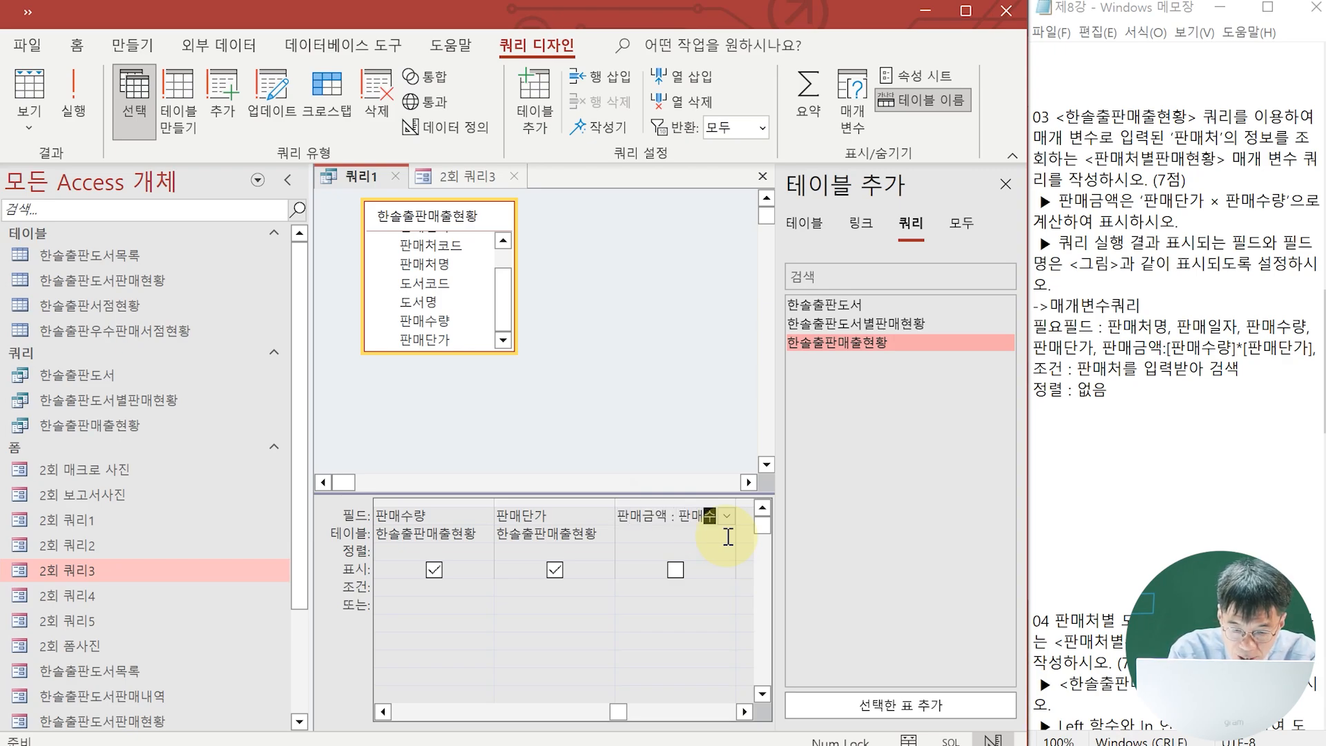
text(량*판매단가)
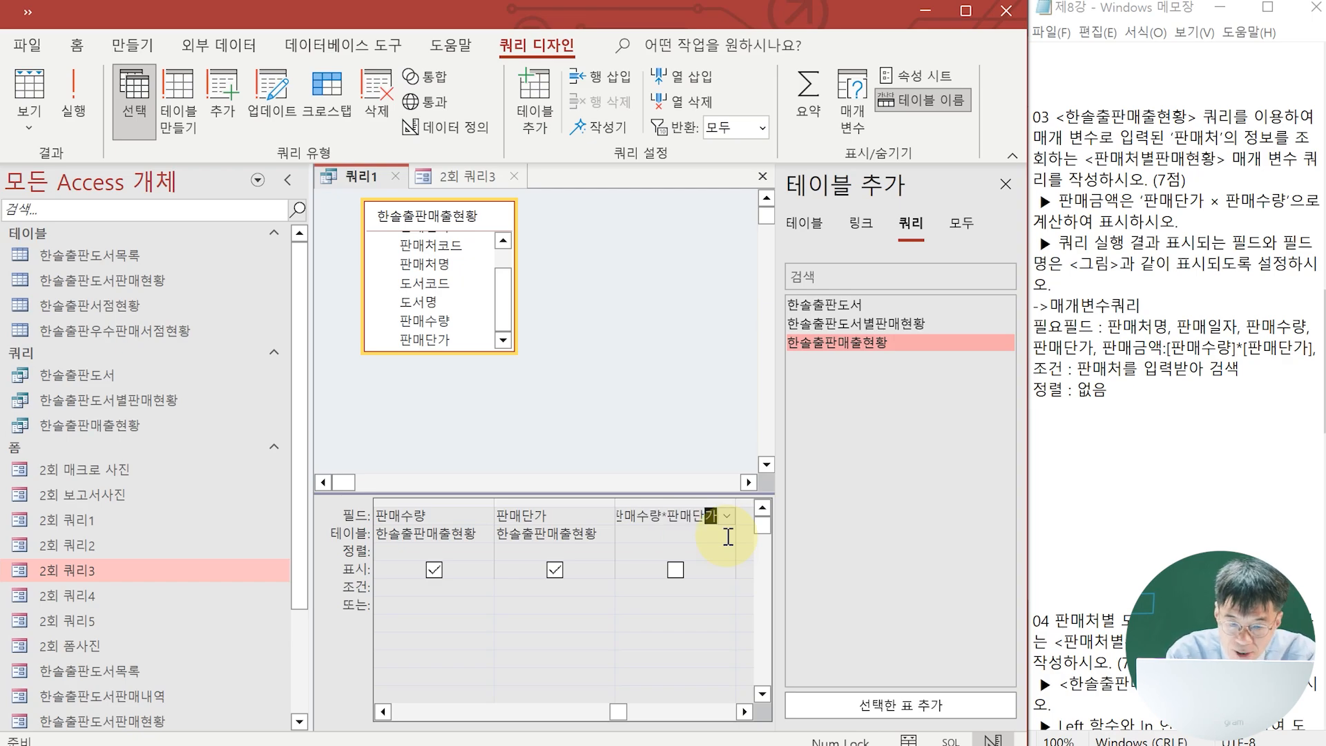
key(Return)
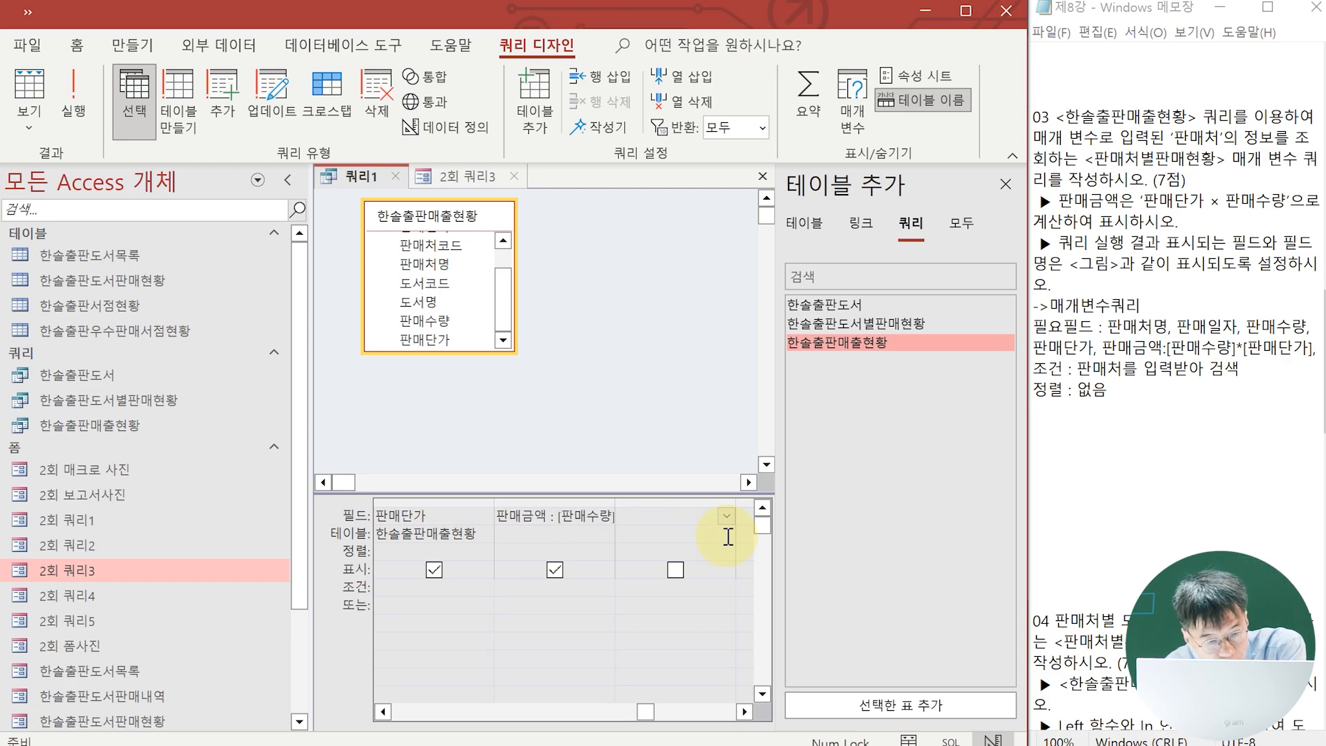
drag(613, 515, 674, 515)
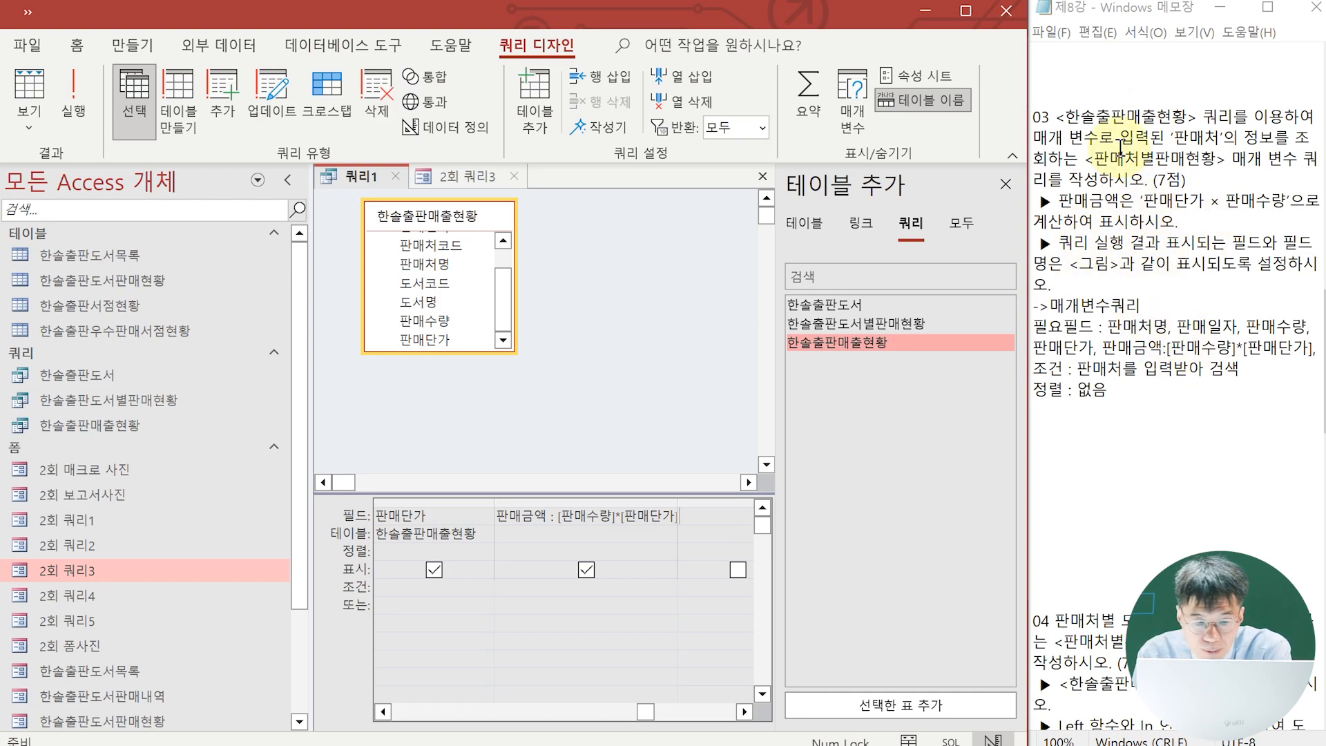
Set the 판매처명 criterion to the parameter prompt [판매처를 입력하세요], following the wording in the 2회 쿼리3 picture.
drag(646, 711, 417, 731)
click(399, 585)
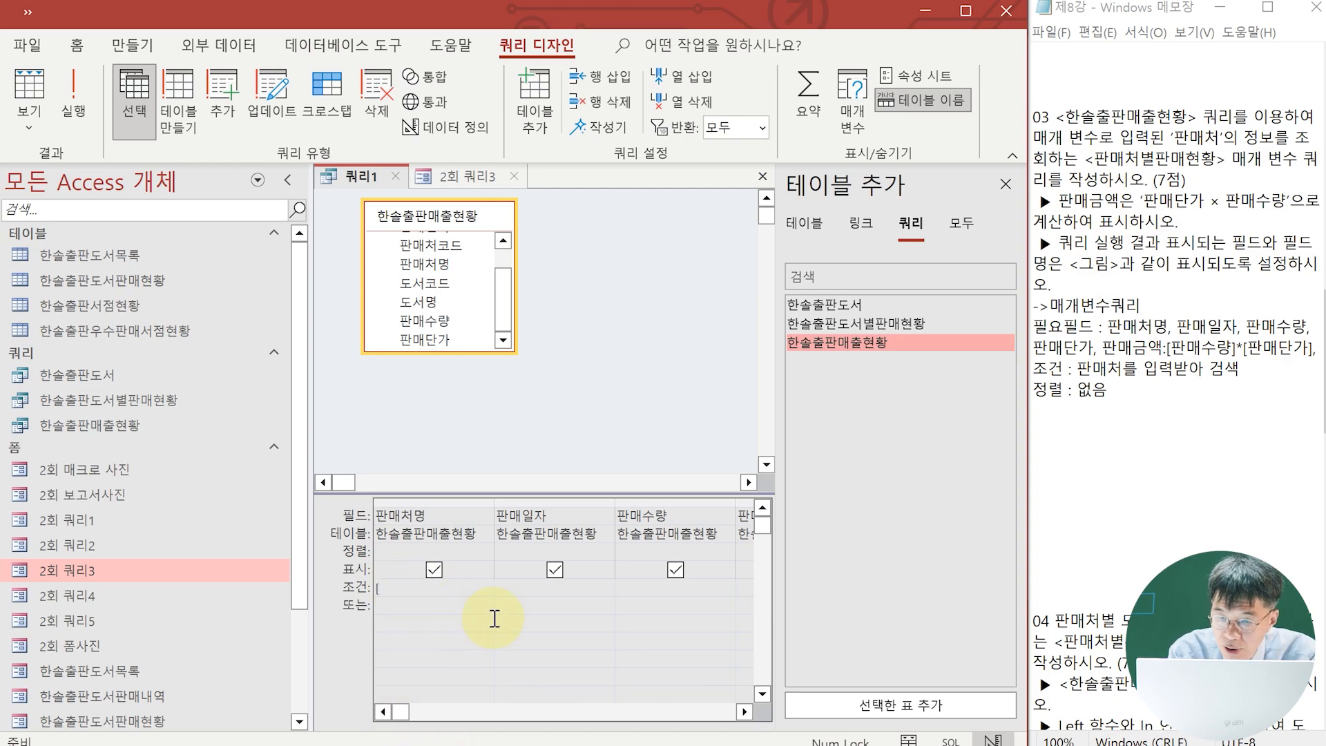
click(462, 174)
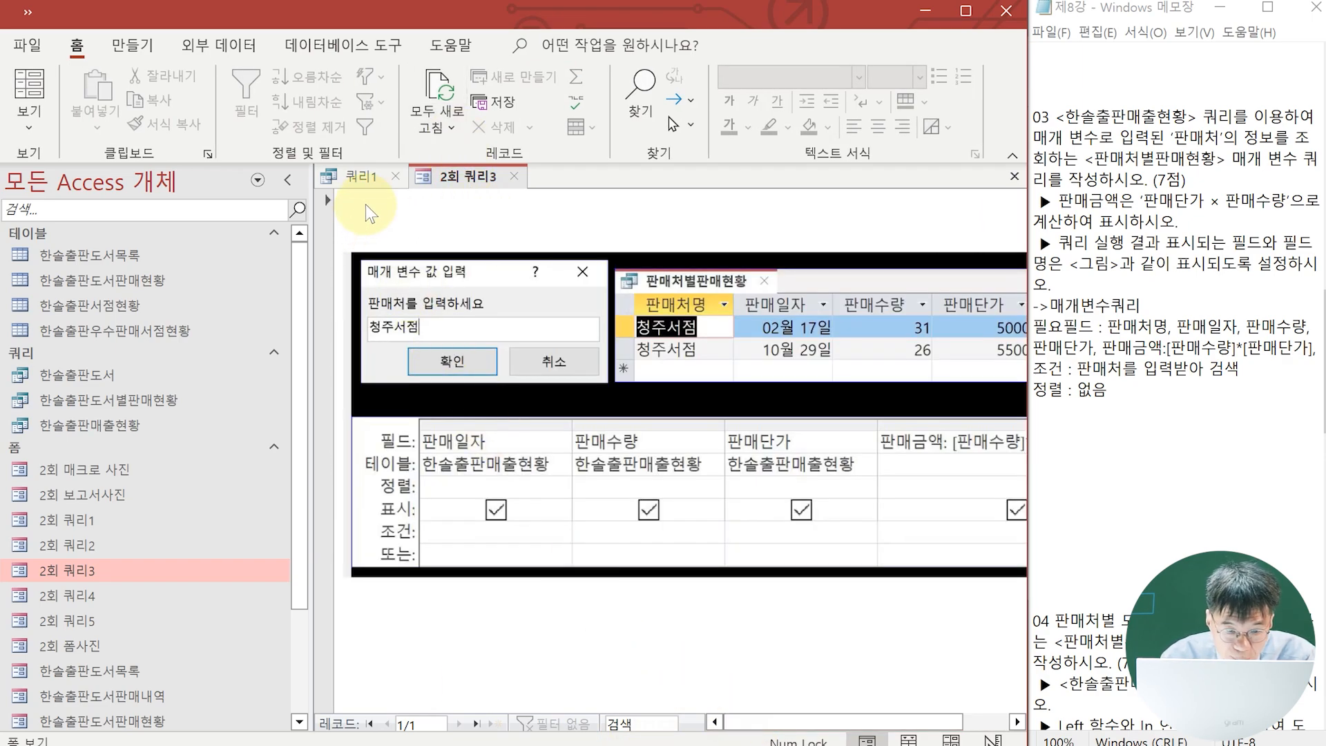
click(370, 174)
text([판매처를 이)
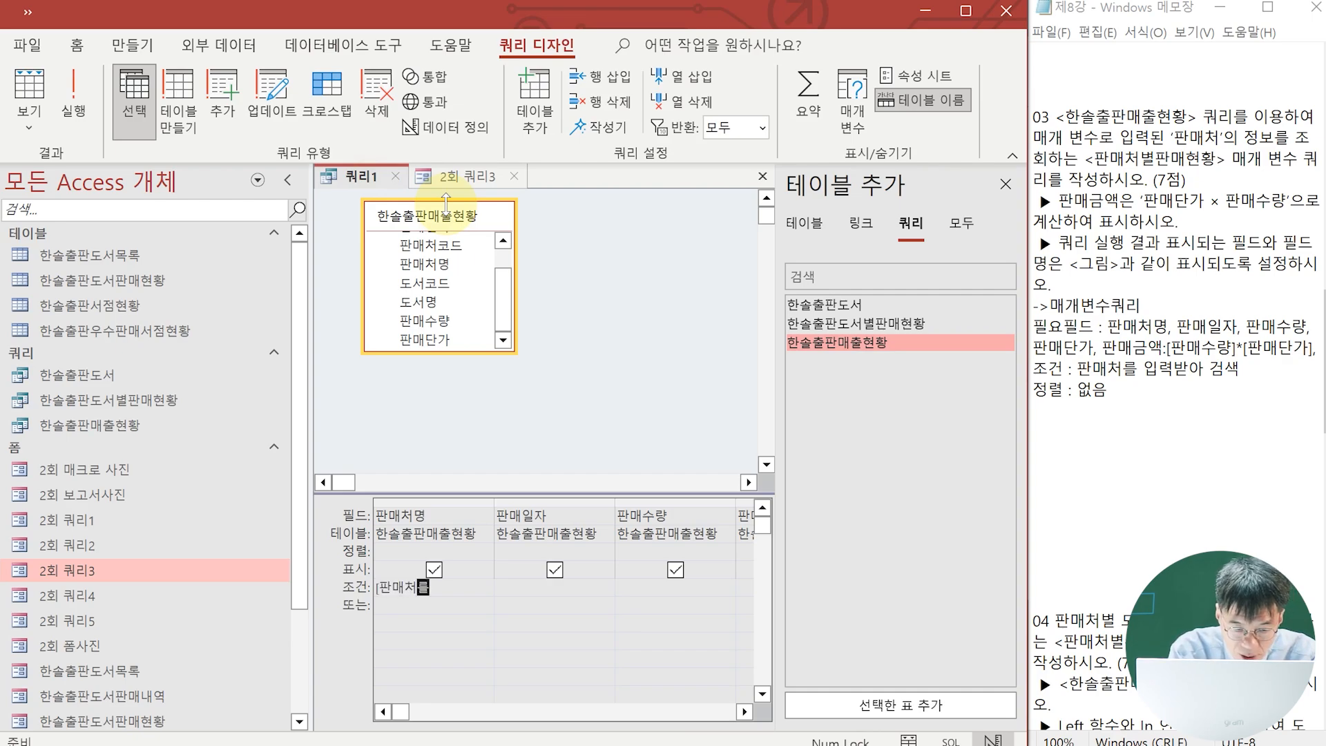
text(입력하세요)
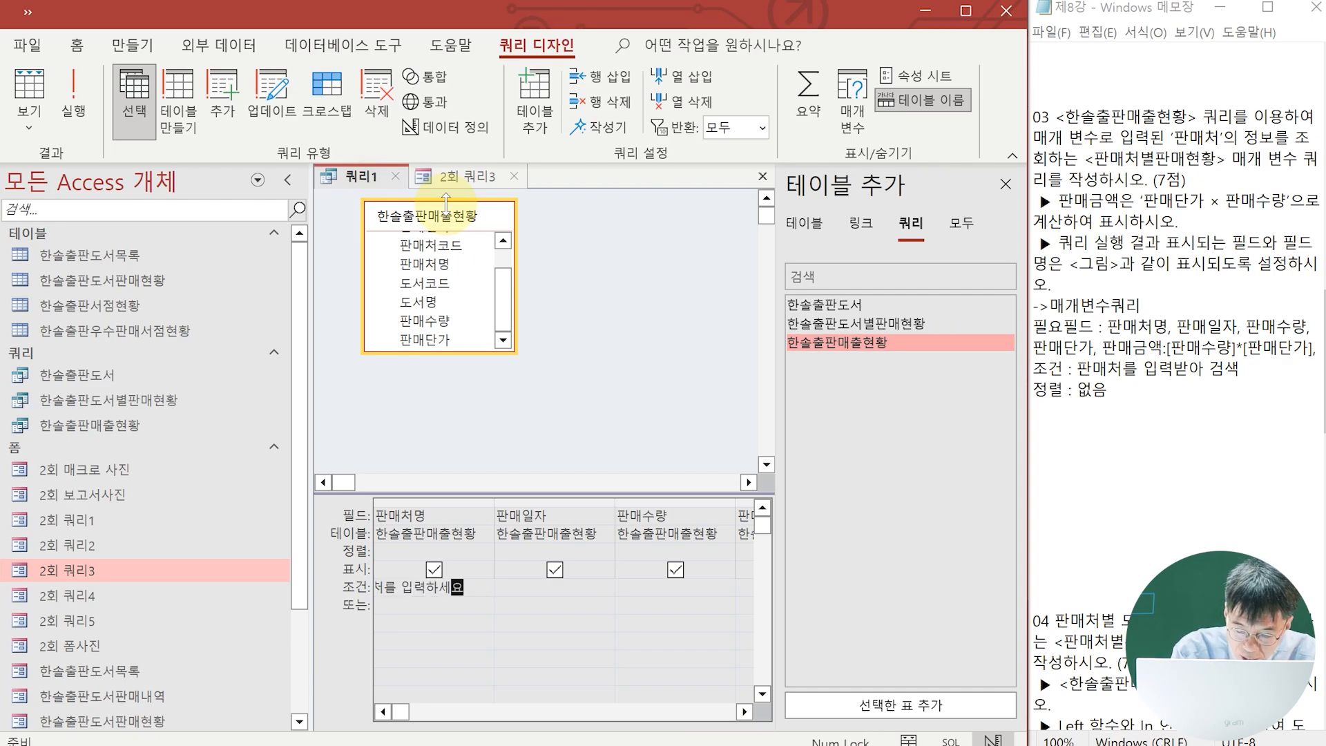
key(Return)
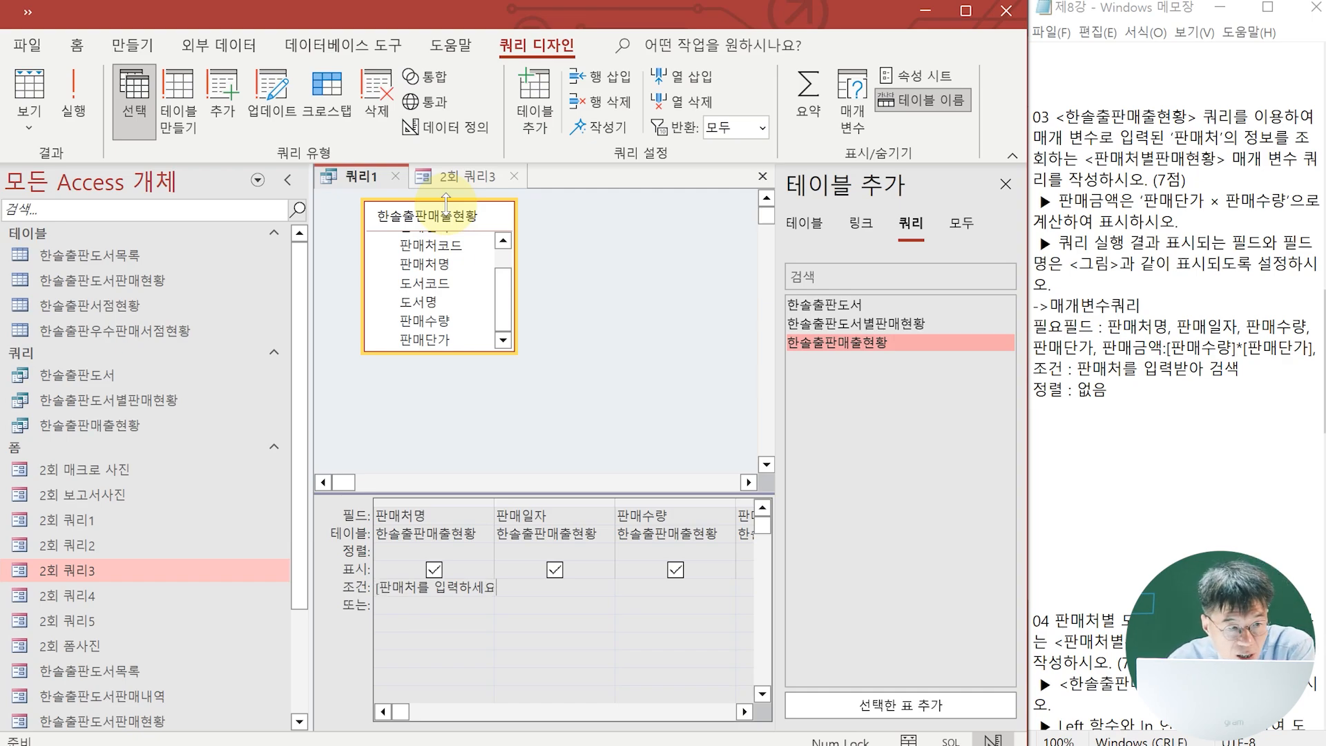
Run the query with 청주서점 as the parameter value and compare its records with the 2회 쿼리3 picture.
click(81, 86)
text(청주서저ㅁ)
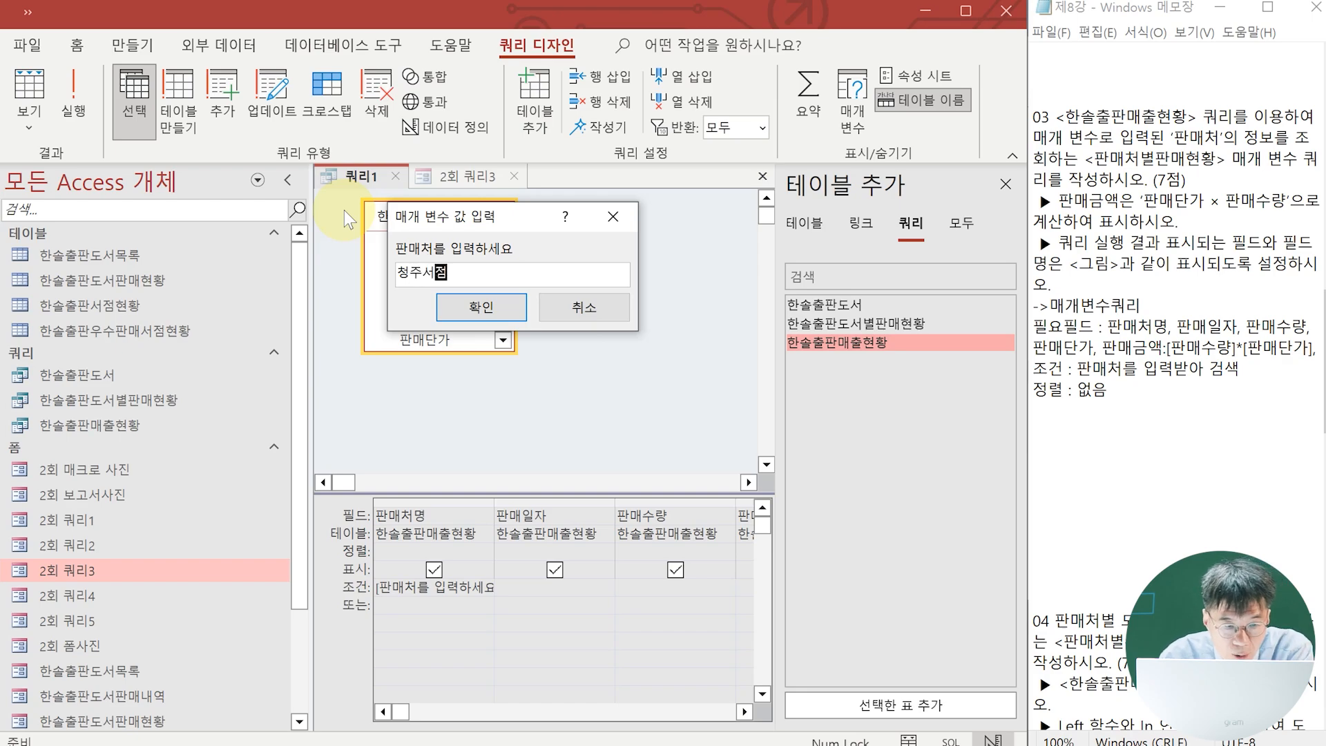
click(490, 304)
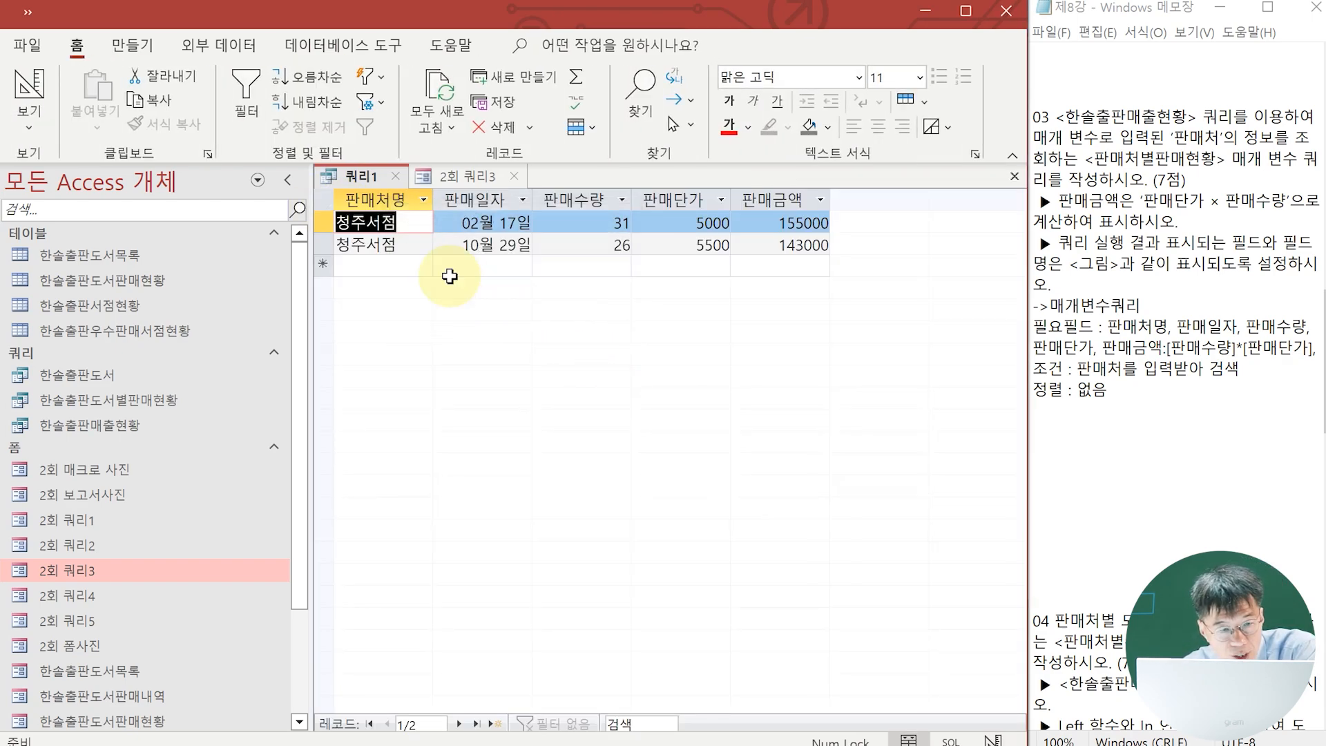
click(434, 176)
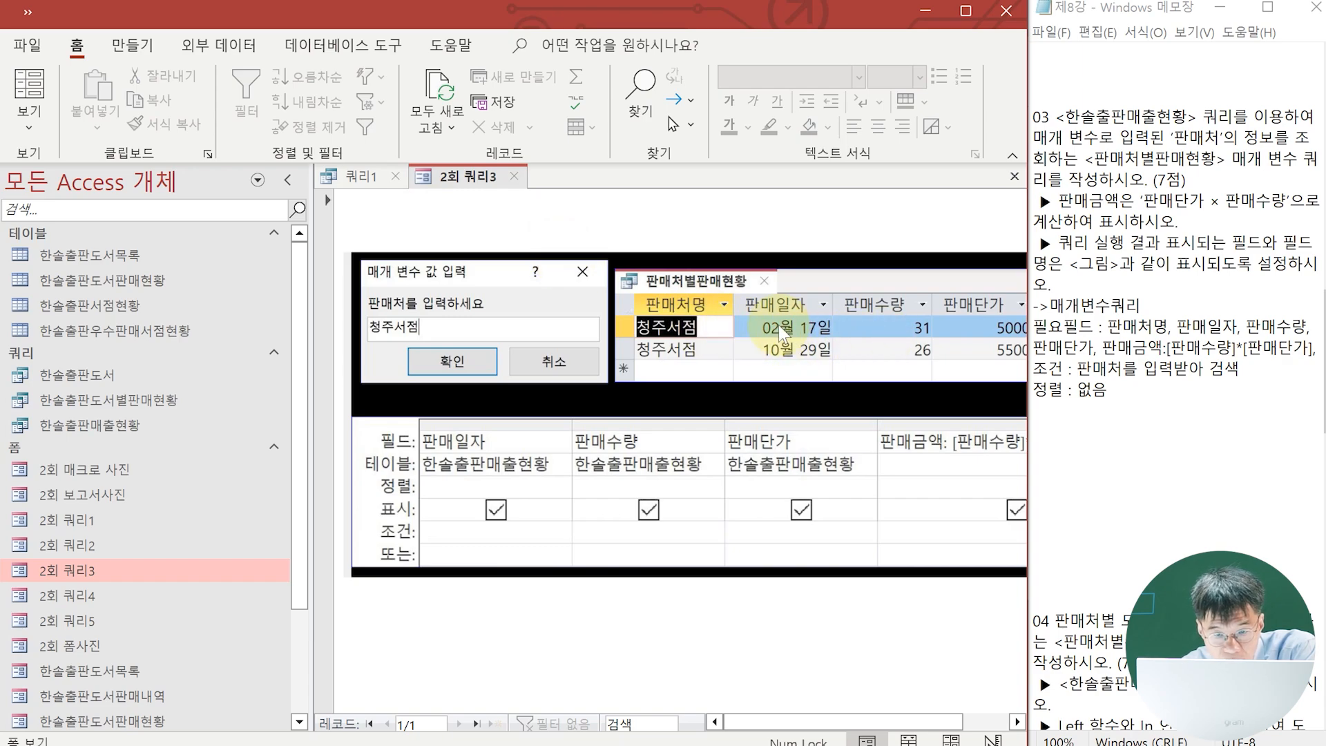
Save the finished parameter query under the name 판매처별판매현황.
click(354, 174)
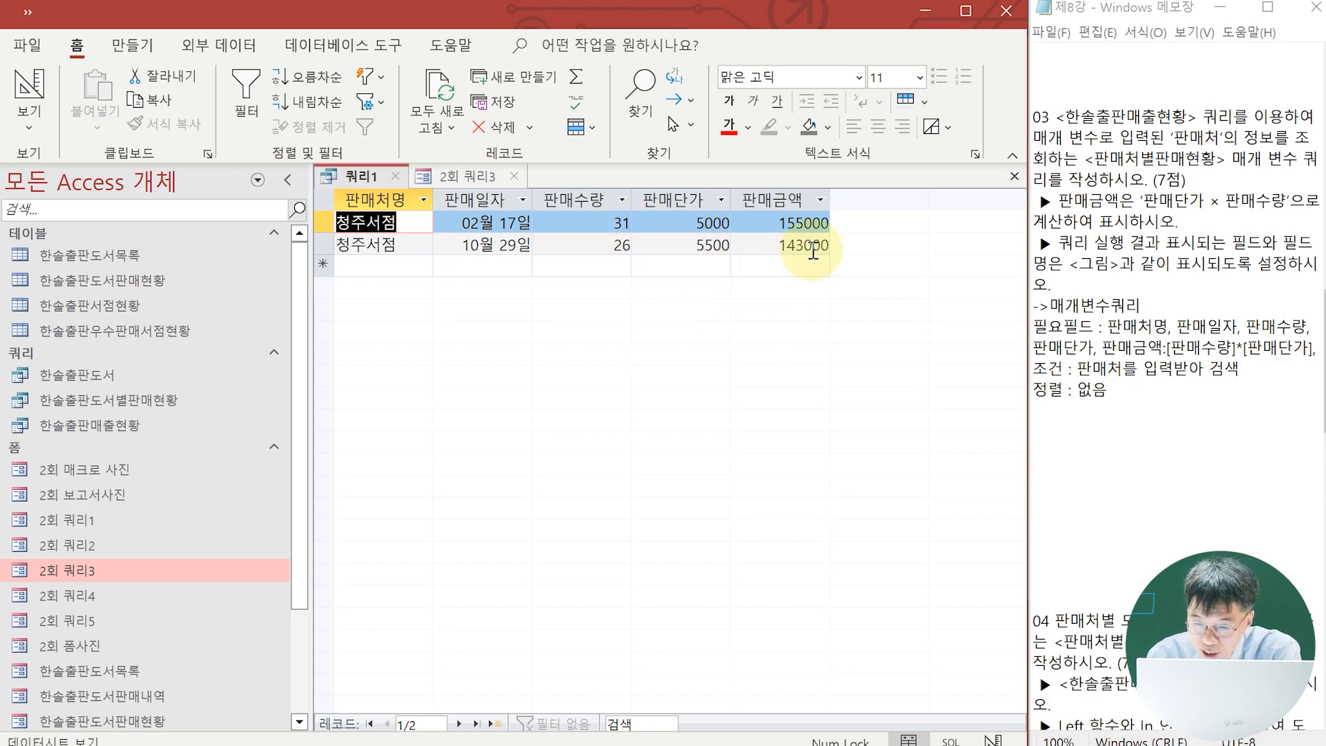
click(28, 13)
click(32, 47)
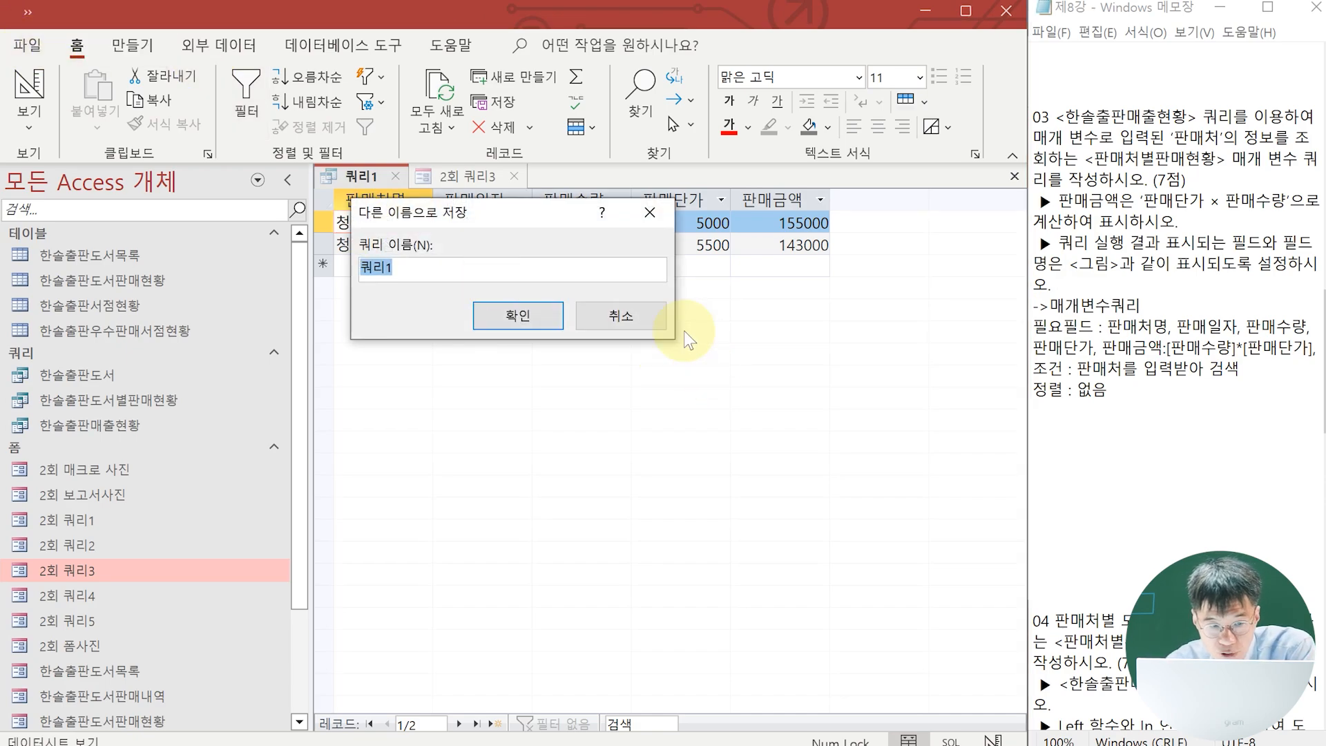
drag(635, 277, 696, 313)
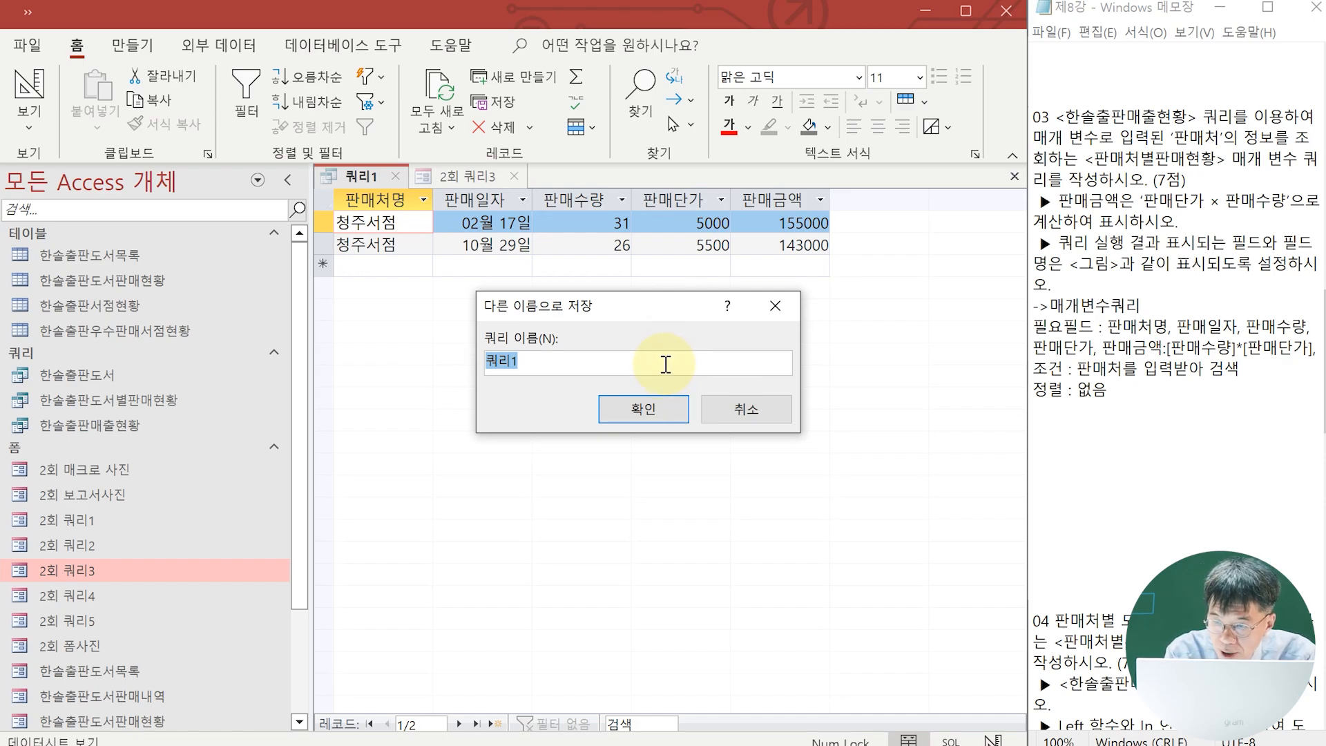
text(판ㅁ)
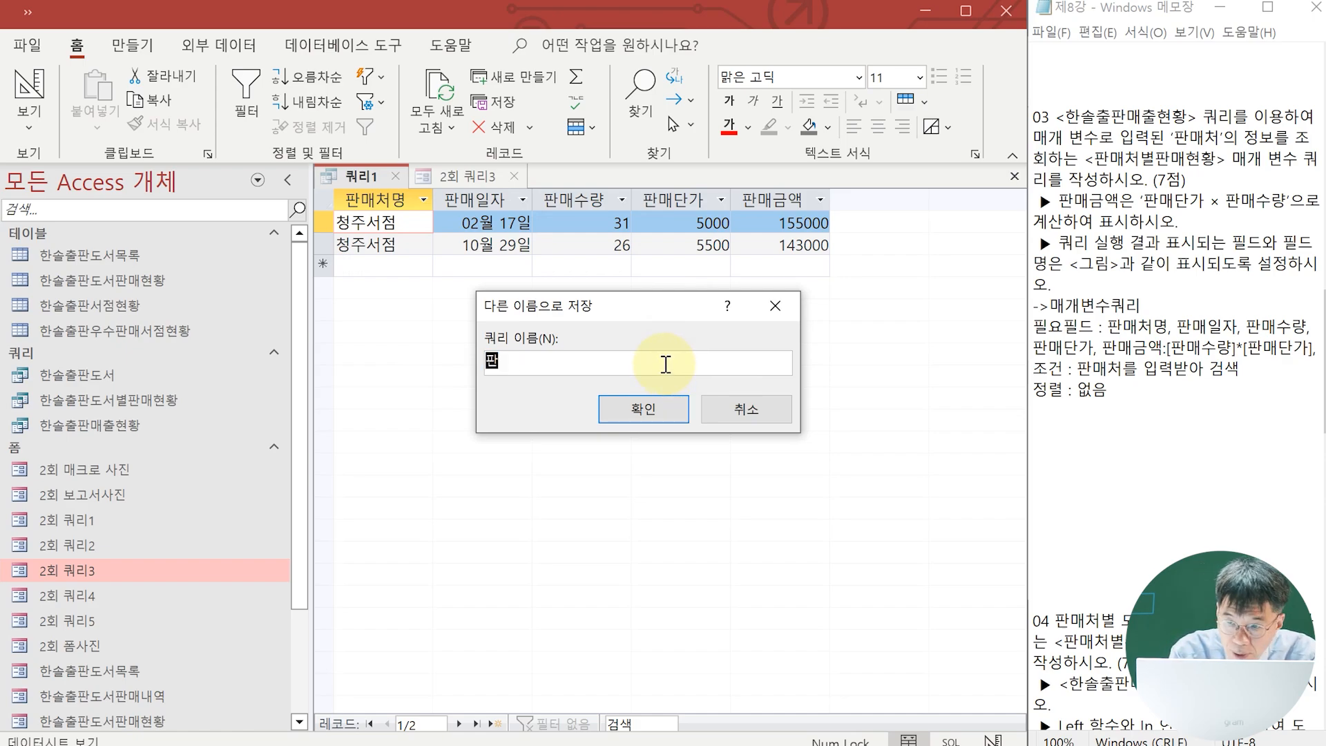
text(처별)
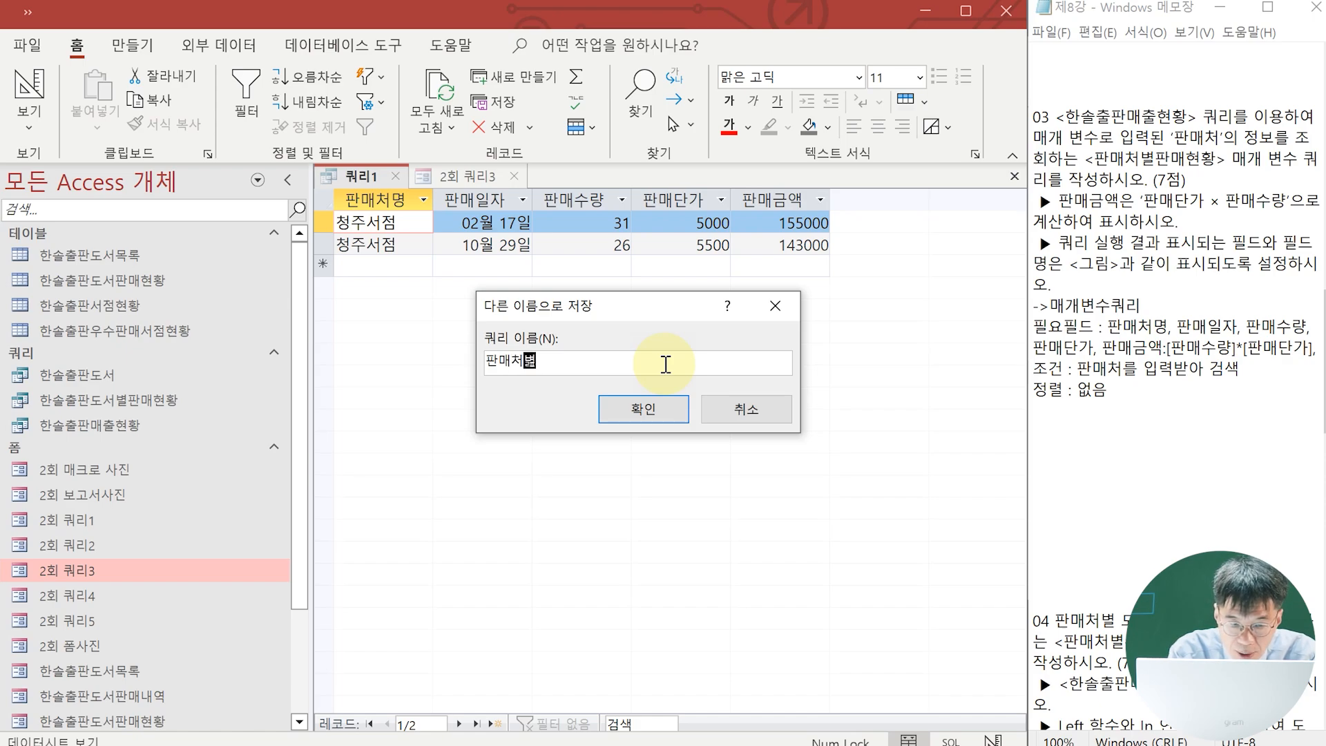
text(판매현황)
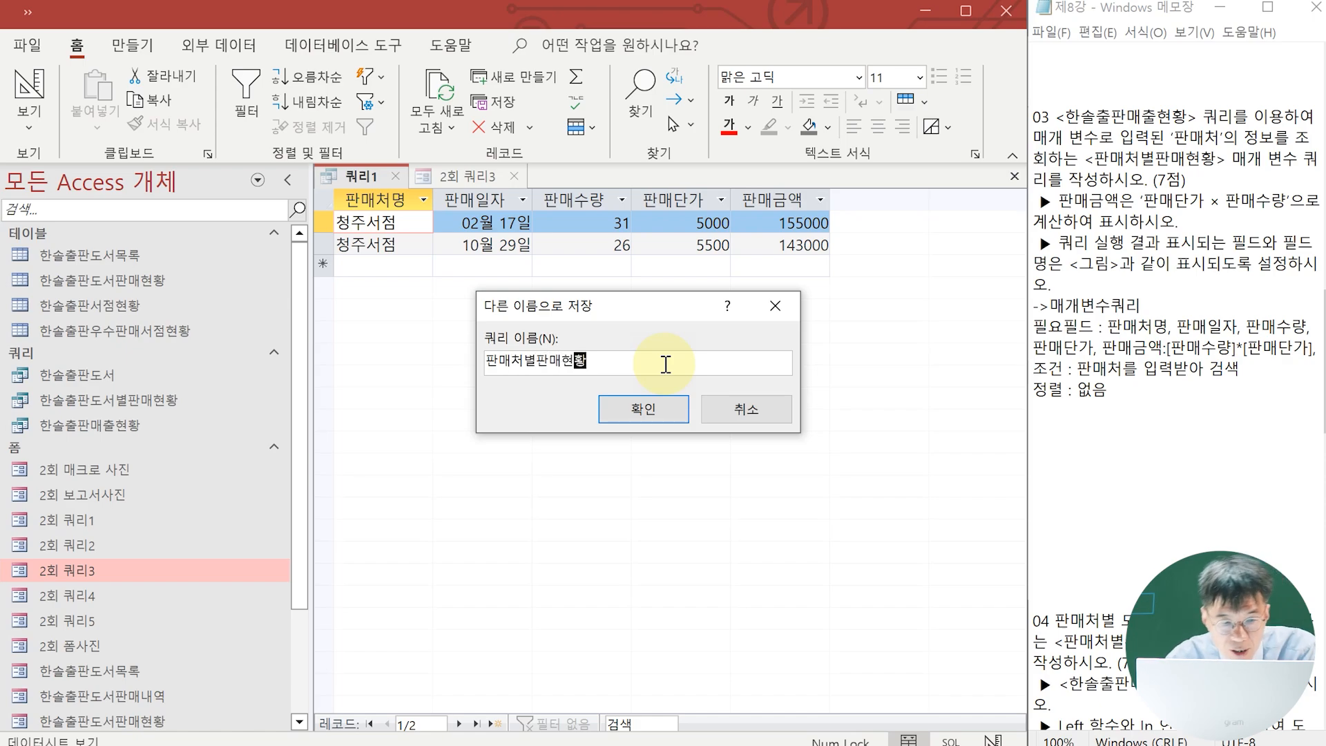
click(644, 413)
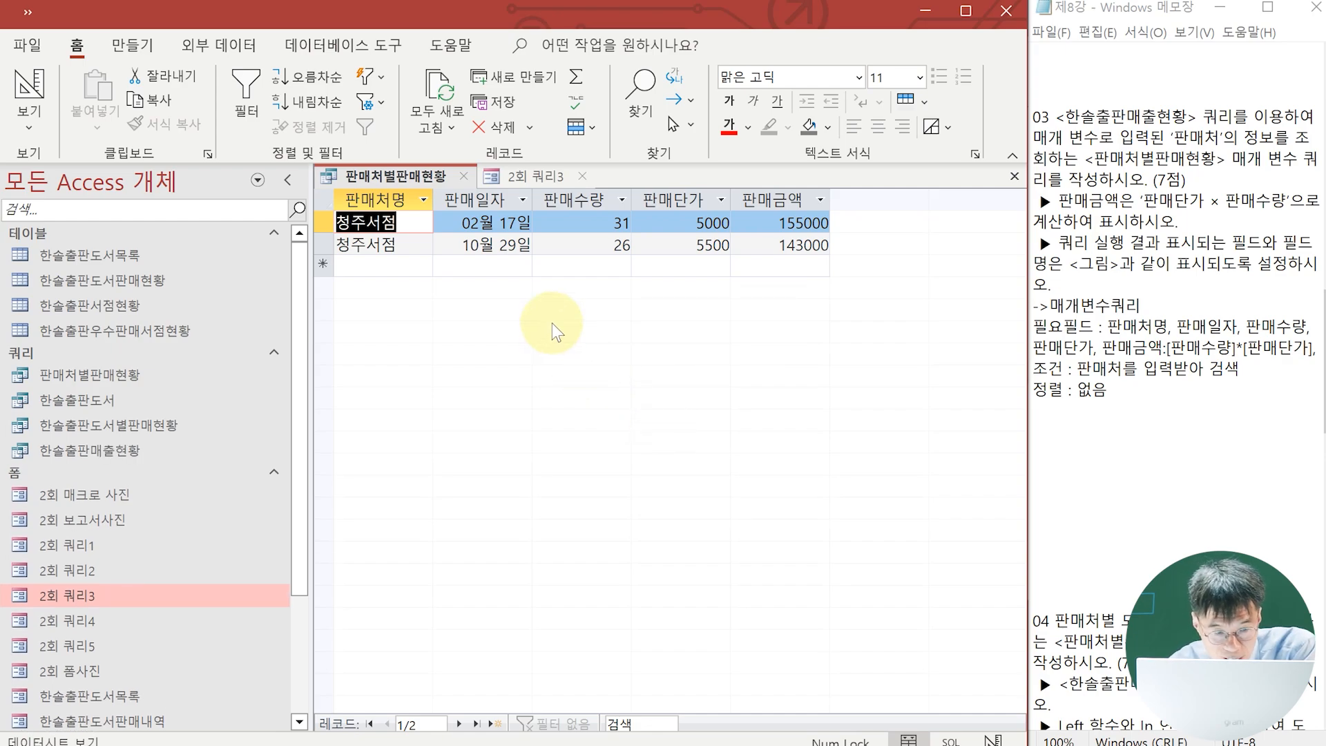
Close the 2회 쿼리3 picture form and the 판매처별판매현황 query.
click(582, 175)
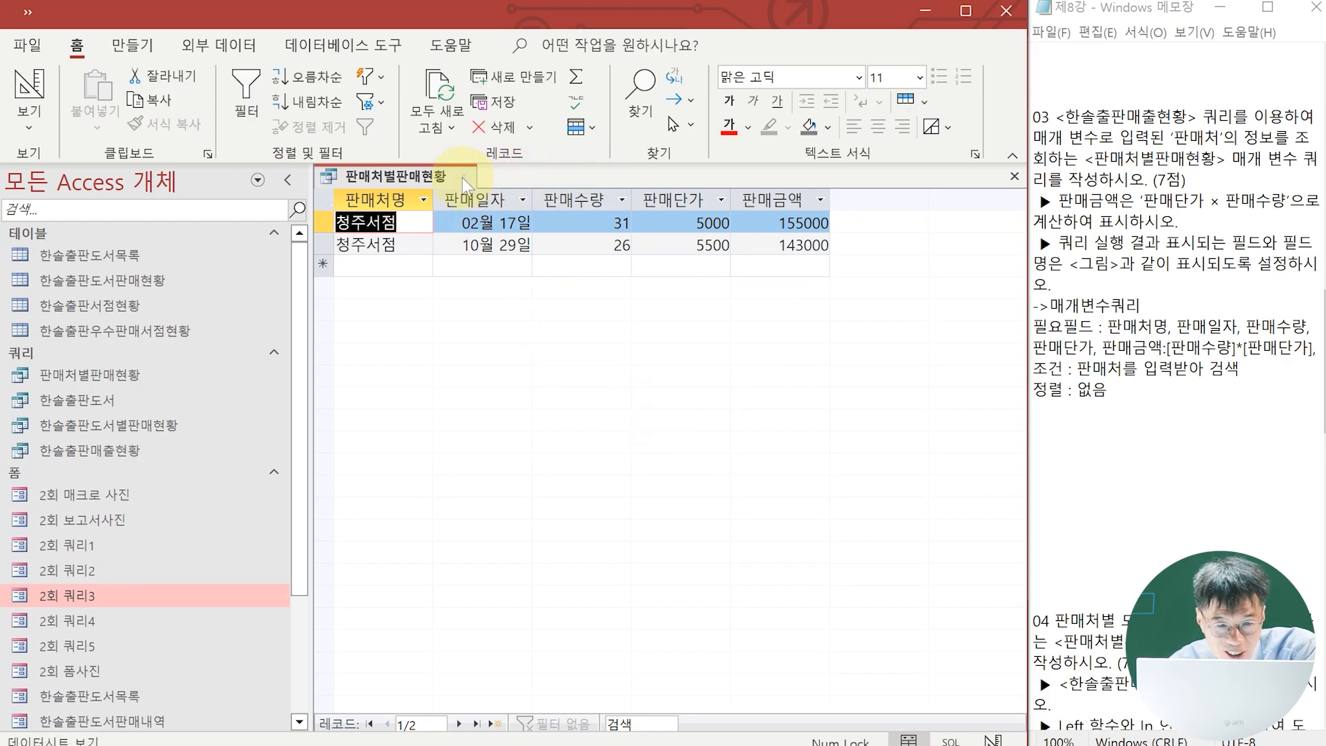
click(463, 177)
scroll(1254, 357, down, 9)
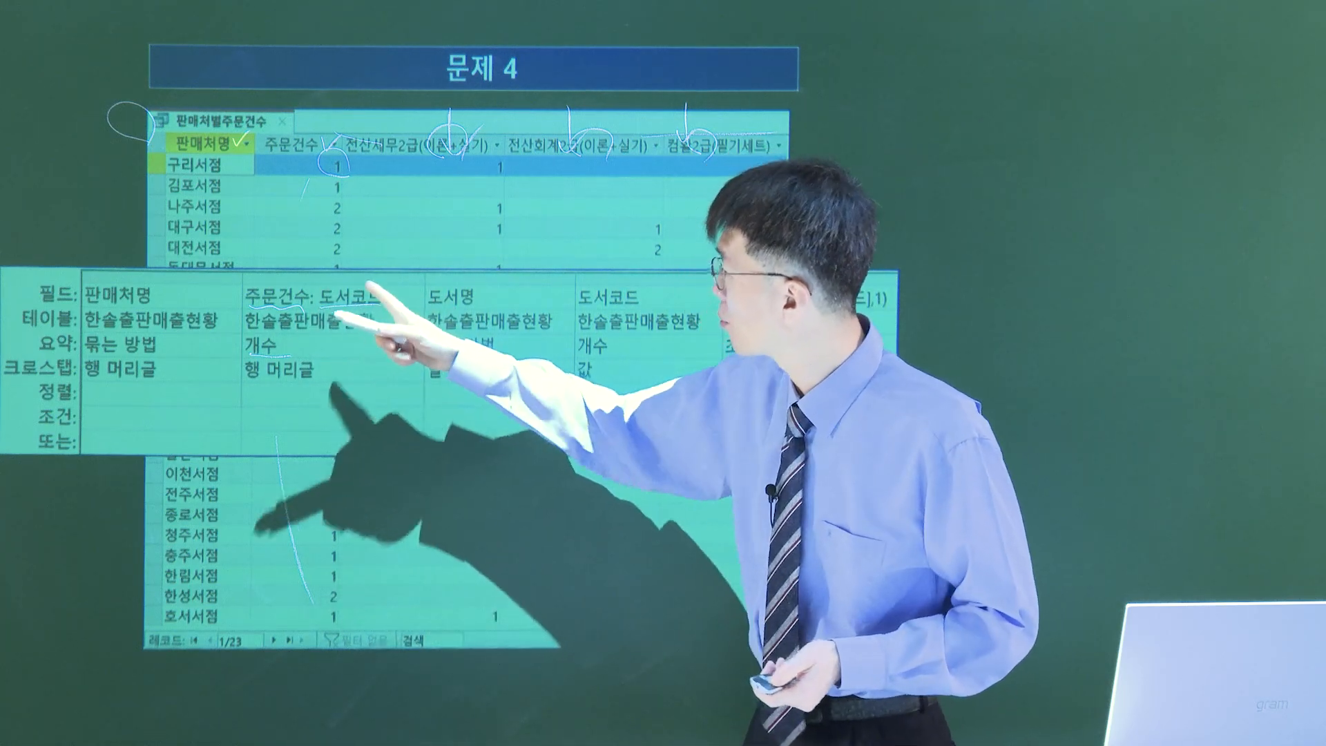
key(Page_Up)
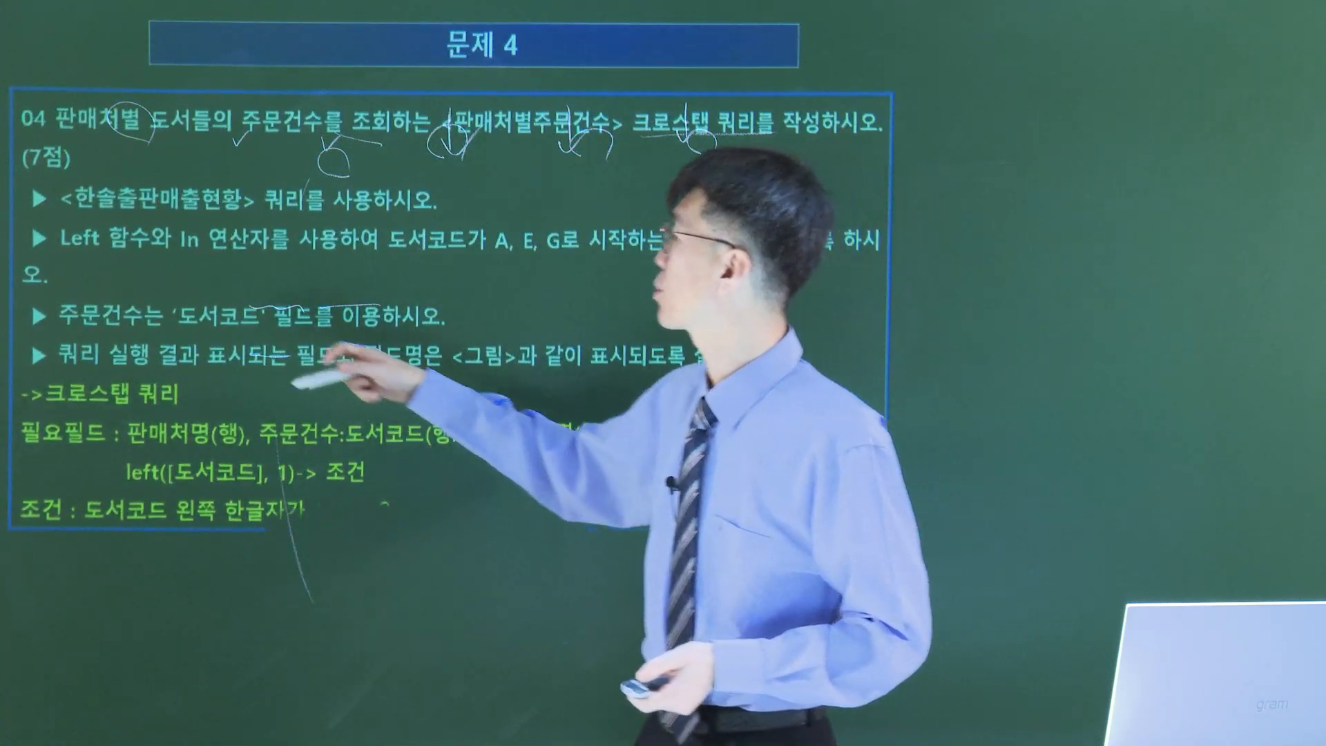
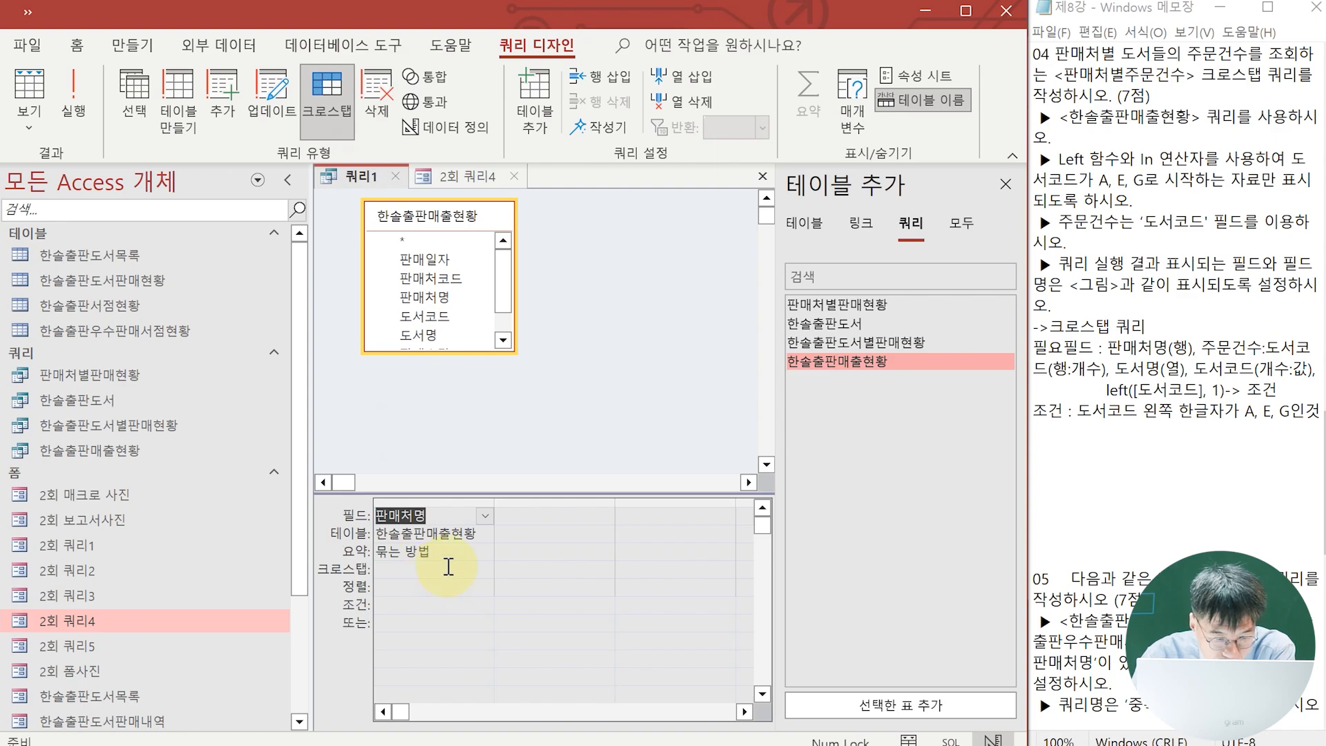
Set the 판매처명 field as a 행 머리글 in the crosstab grid and check the layout against the 2회 쿼리4 picture.
click(484, 568)
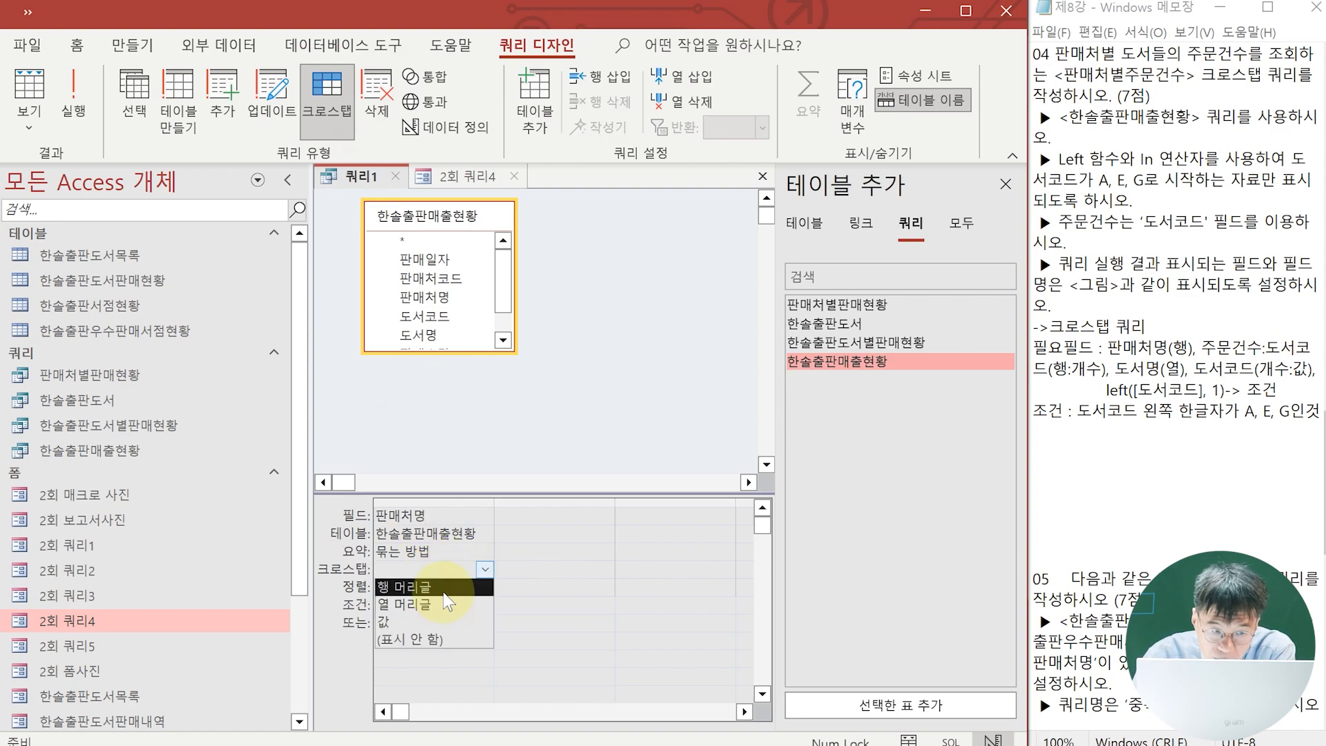
click(444, 588)
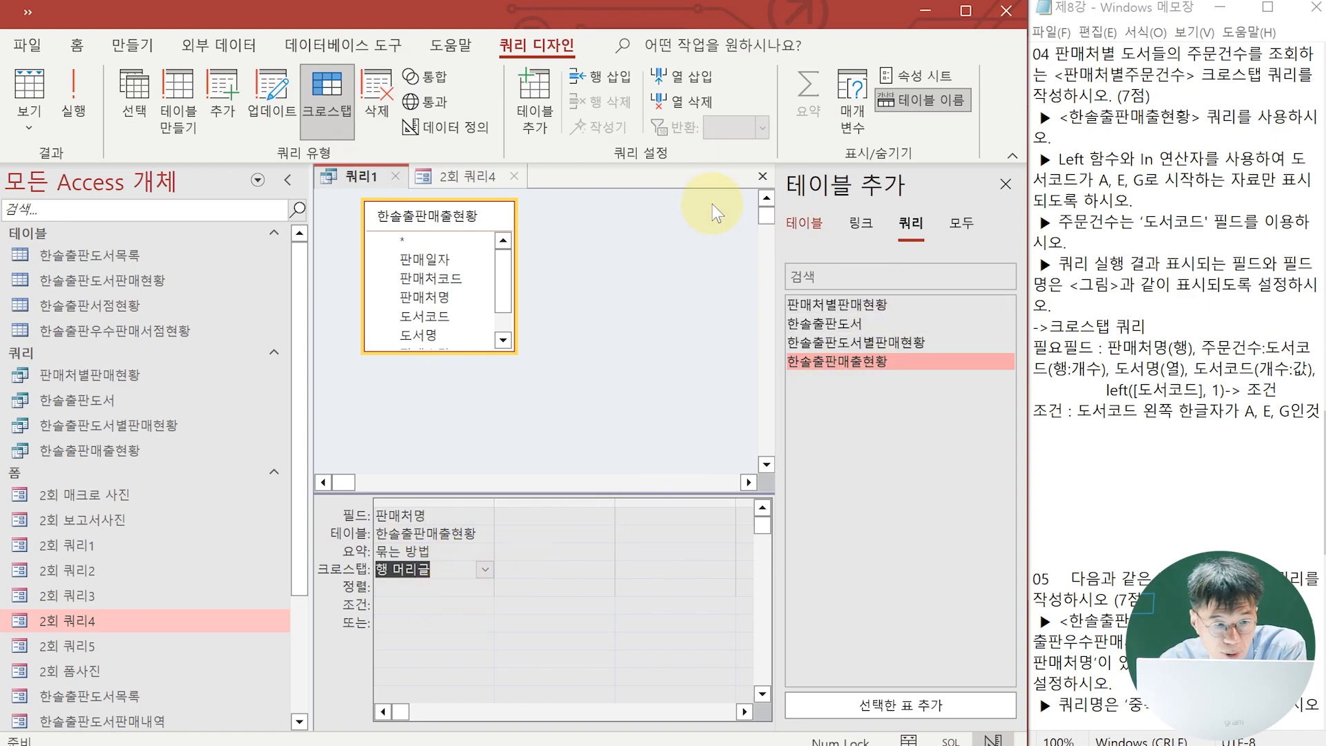
click(445, 177)
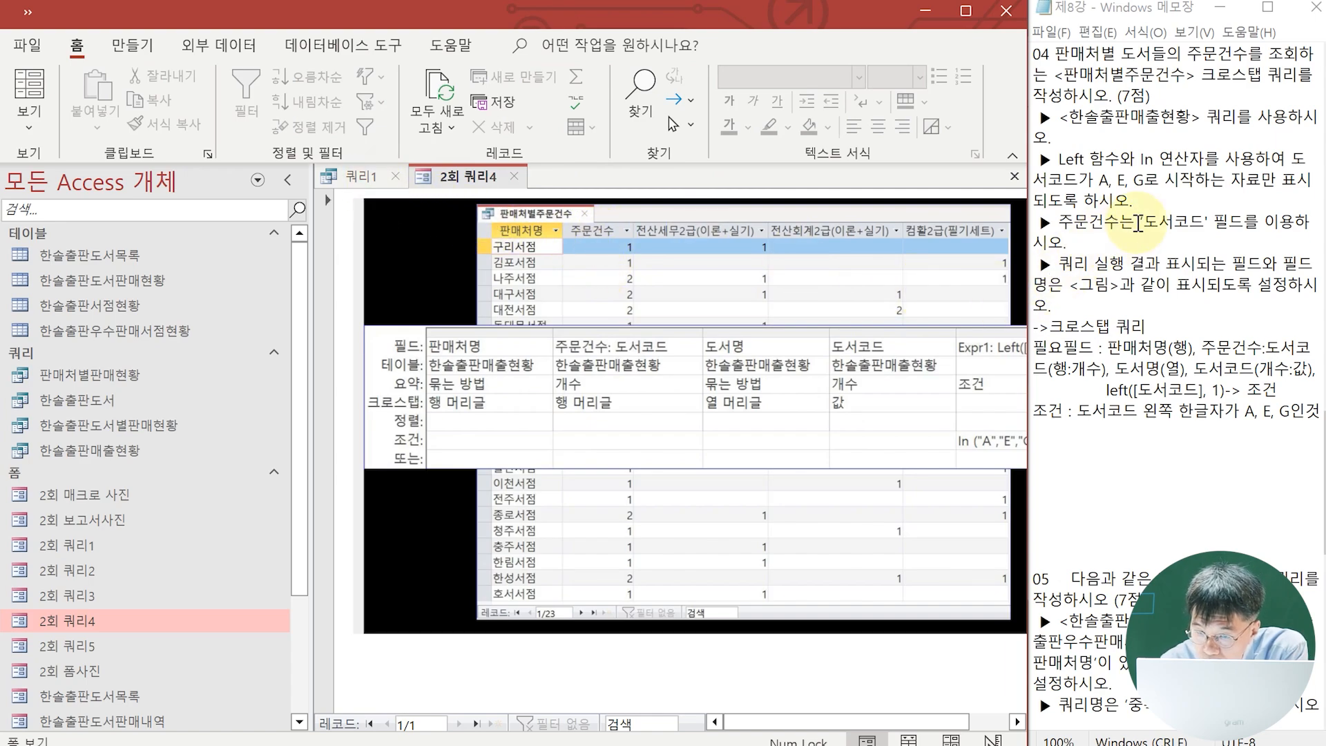
click(355, 176)
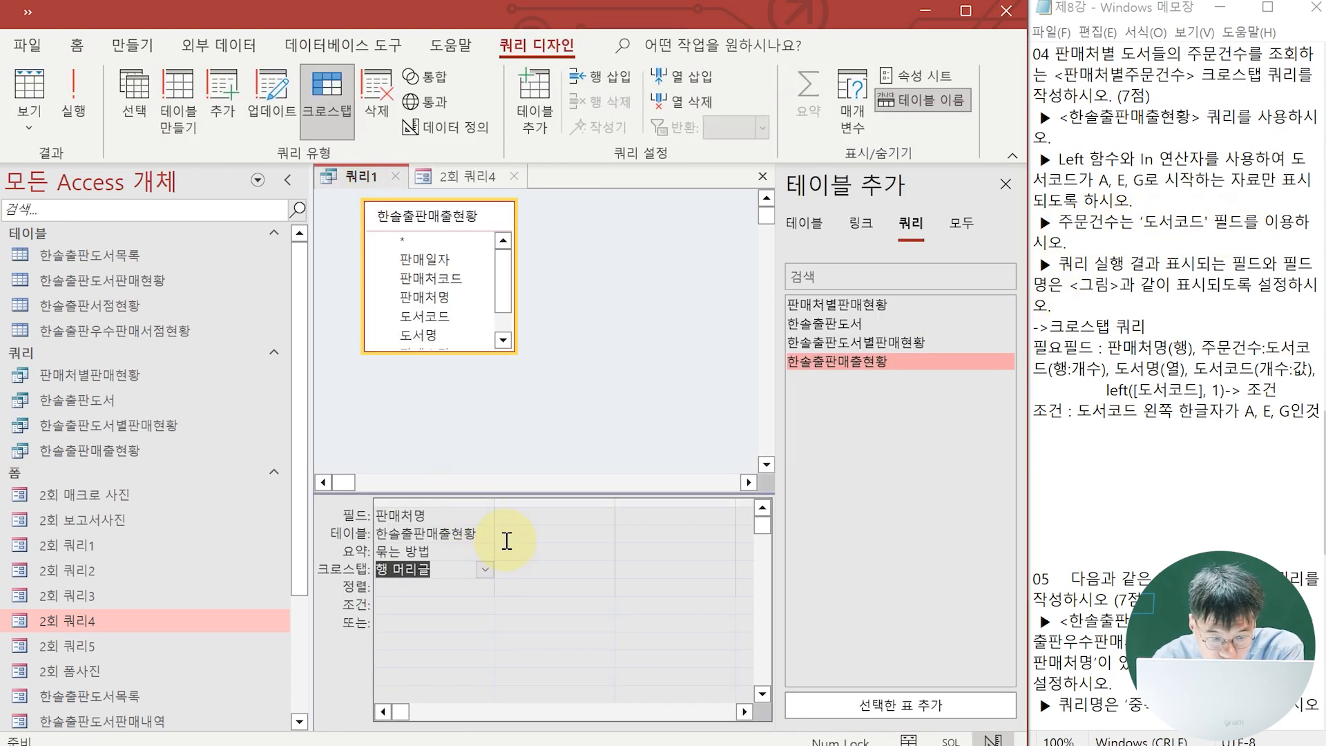
Add a field 주문건수: 도서코드 in the column after 판매처명.
click(516, 512)
text(주)
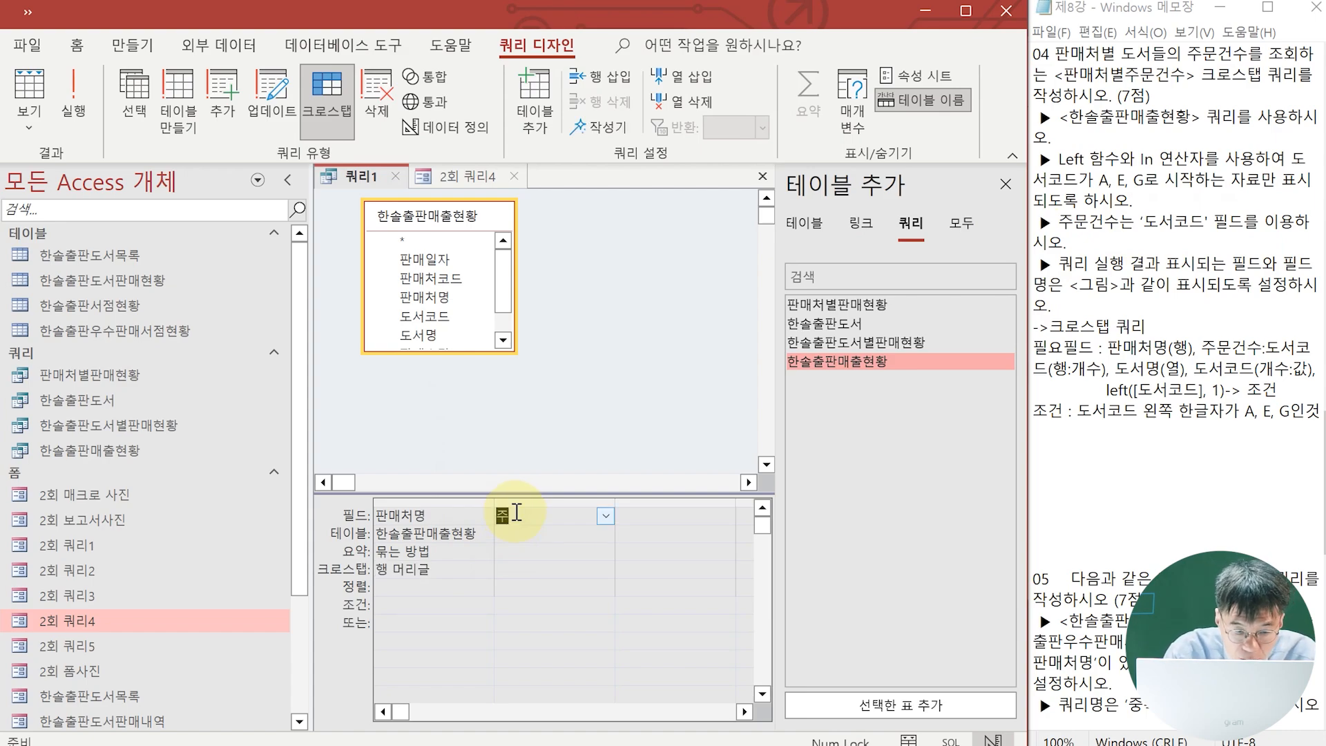
text(문거수)
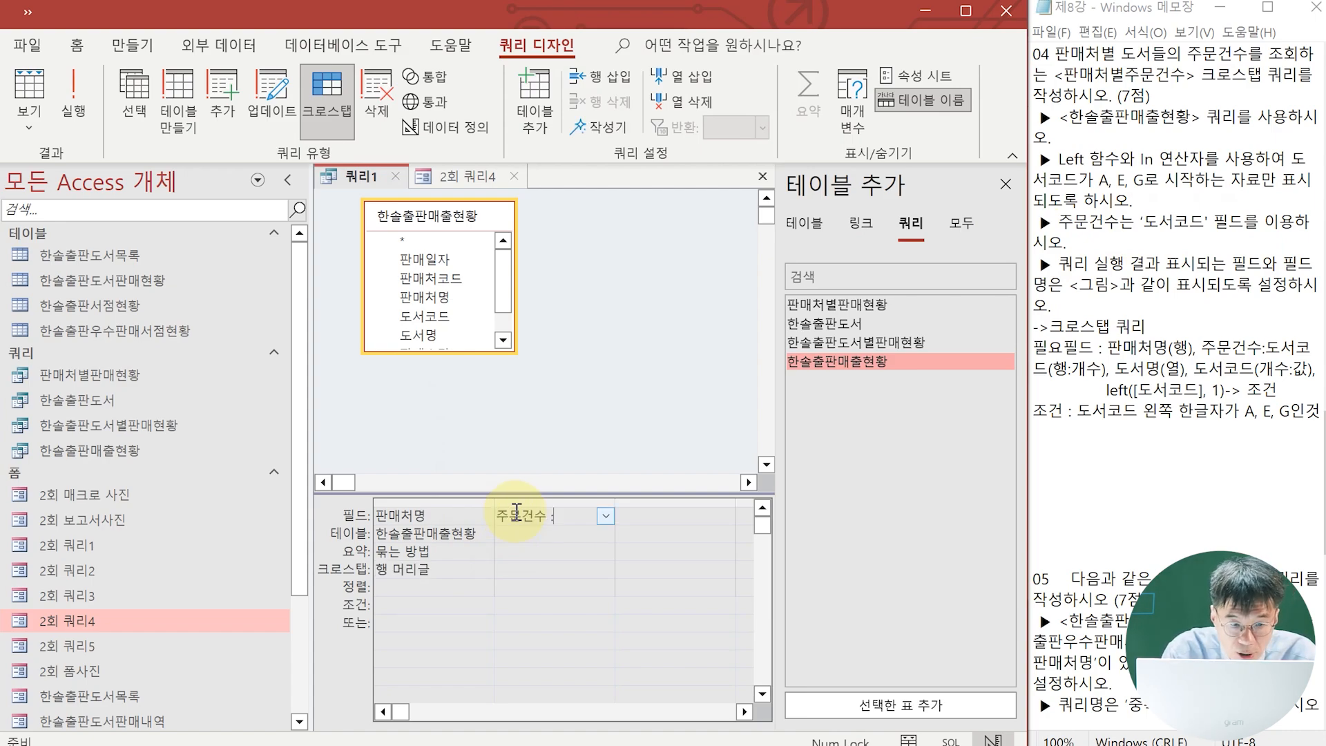
text( : 도서)
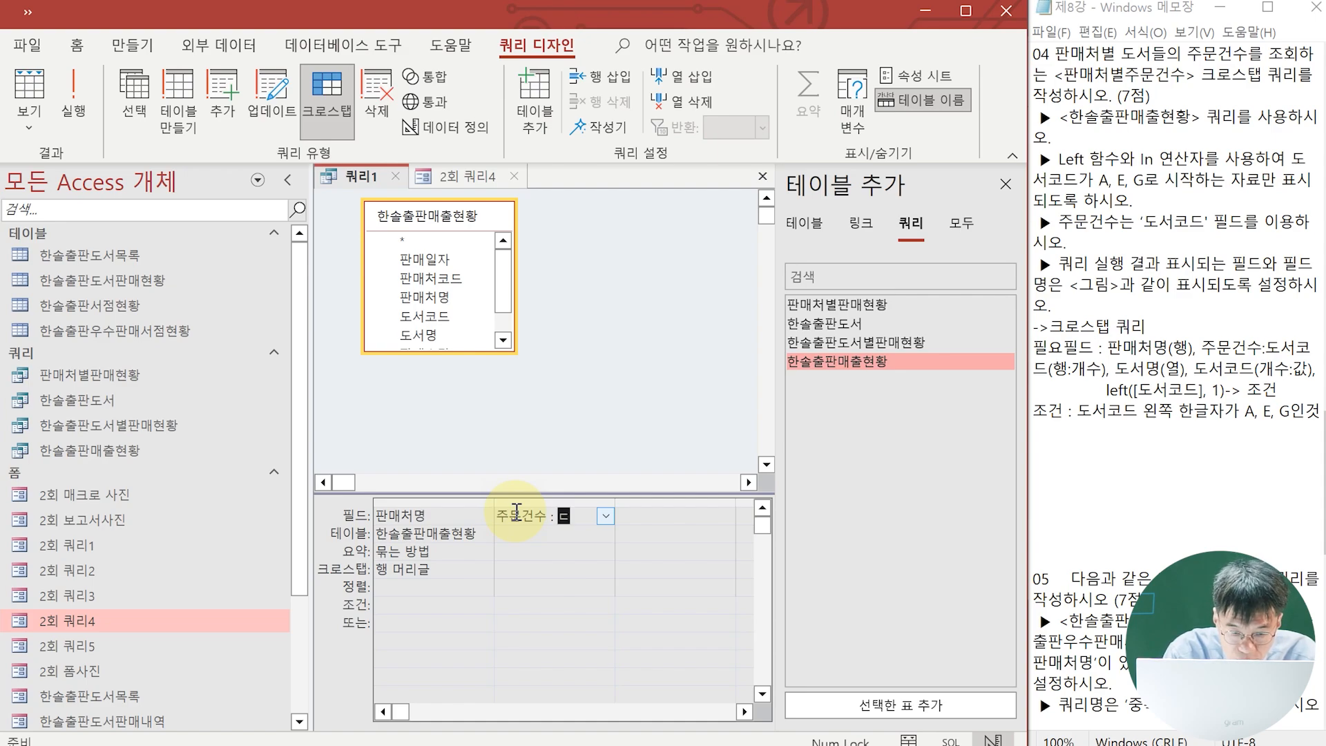
text(코드)
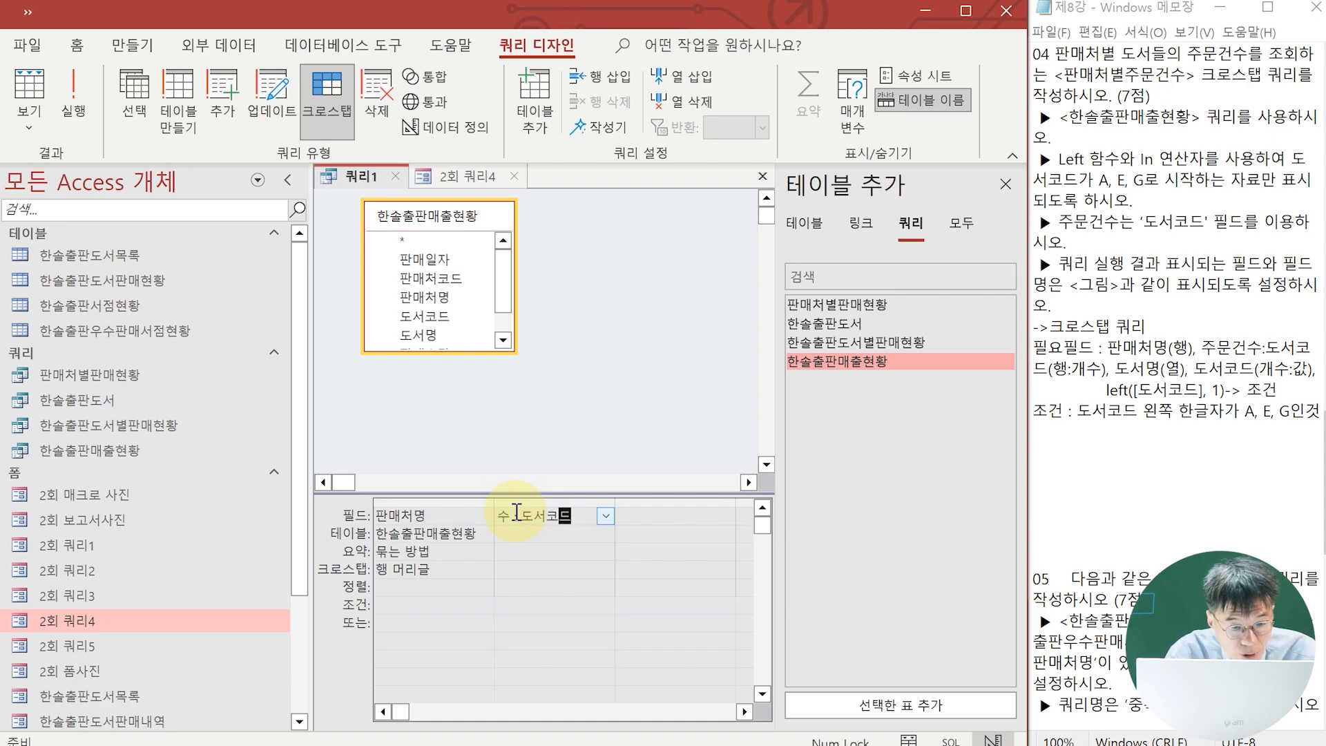
key(Tab)
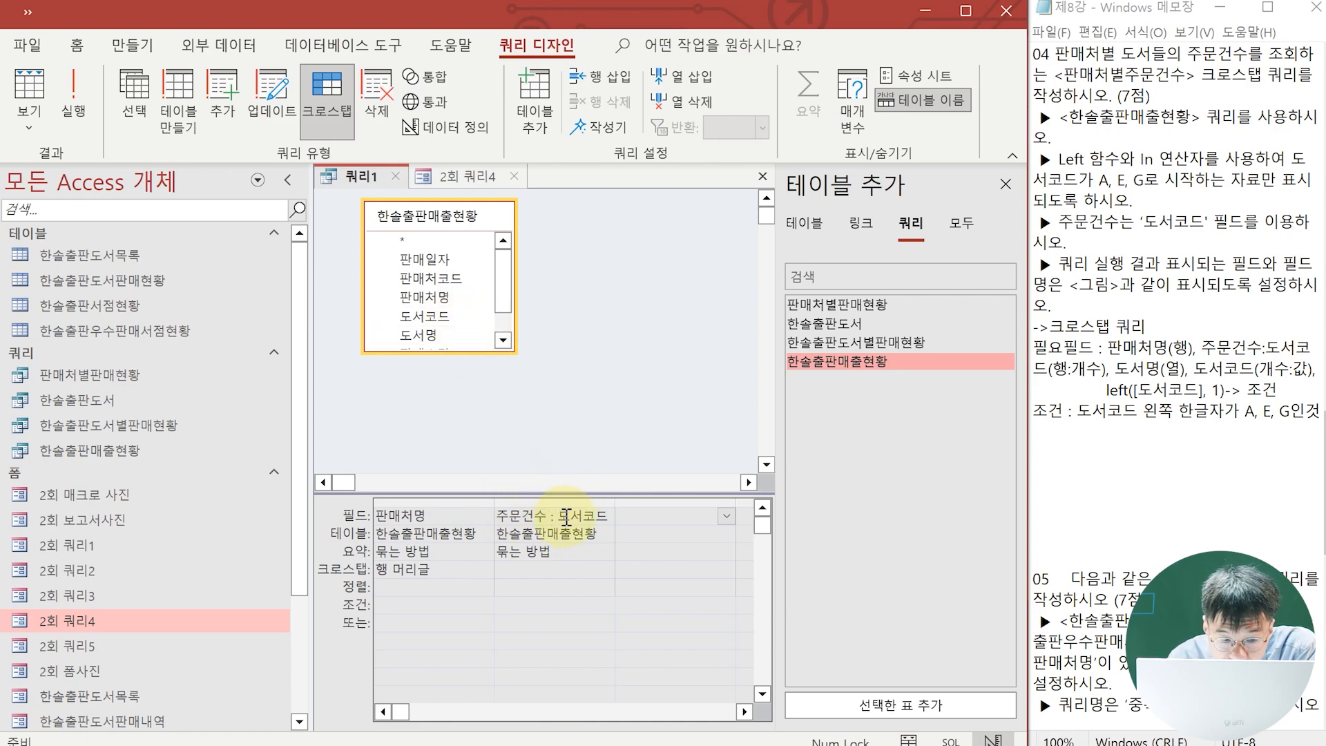
Make the 주문건수 field a 행 머리글 summarised by 개수.
click(598, 568)
click(604, 568)
click(552, 586)
click(578, 553)
click(603, 553)
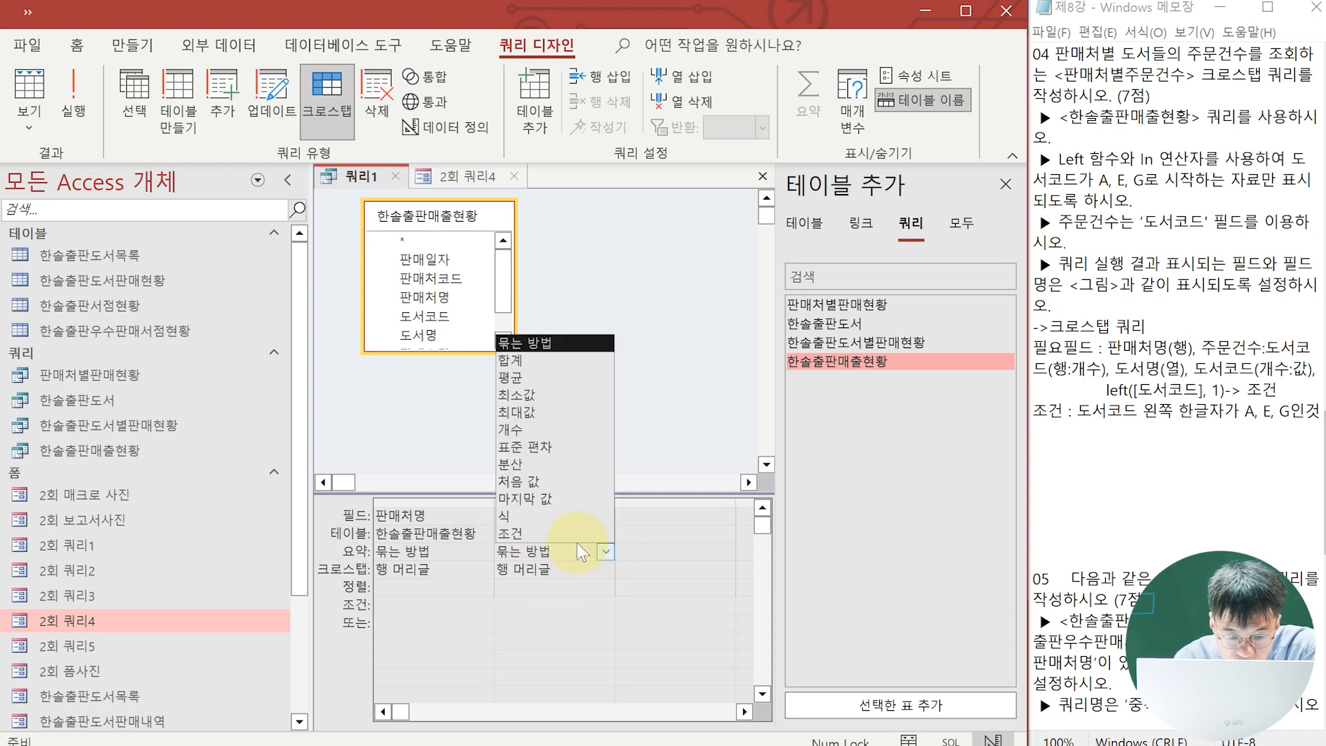
click(549, 431)
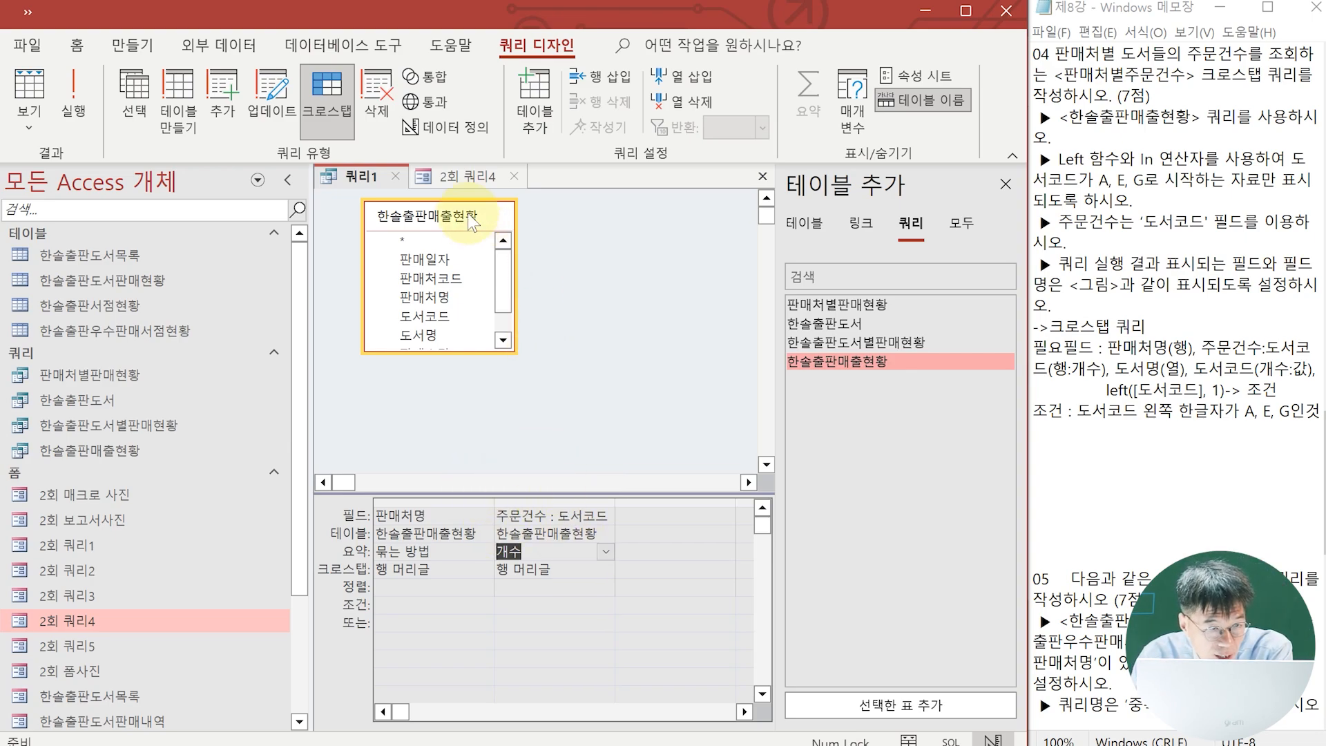
Add the 도서명 field after 주문건수 and set it as the 열 머리글, following the 2회 쿼리4 picture.
click(465, 181)
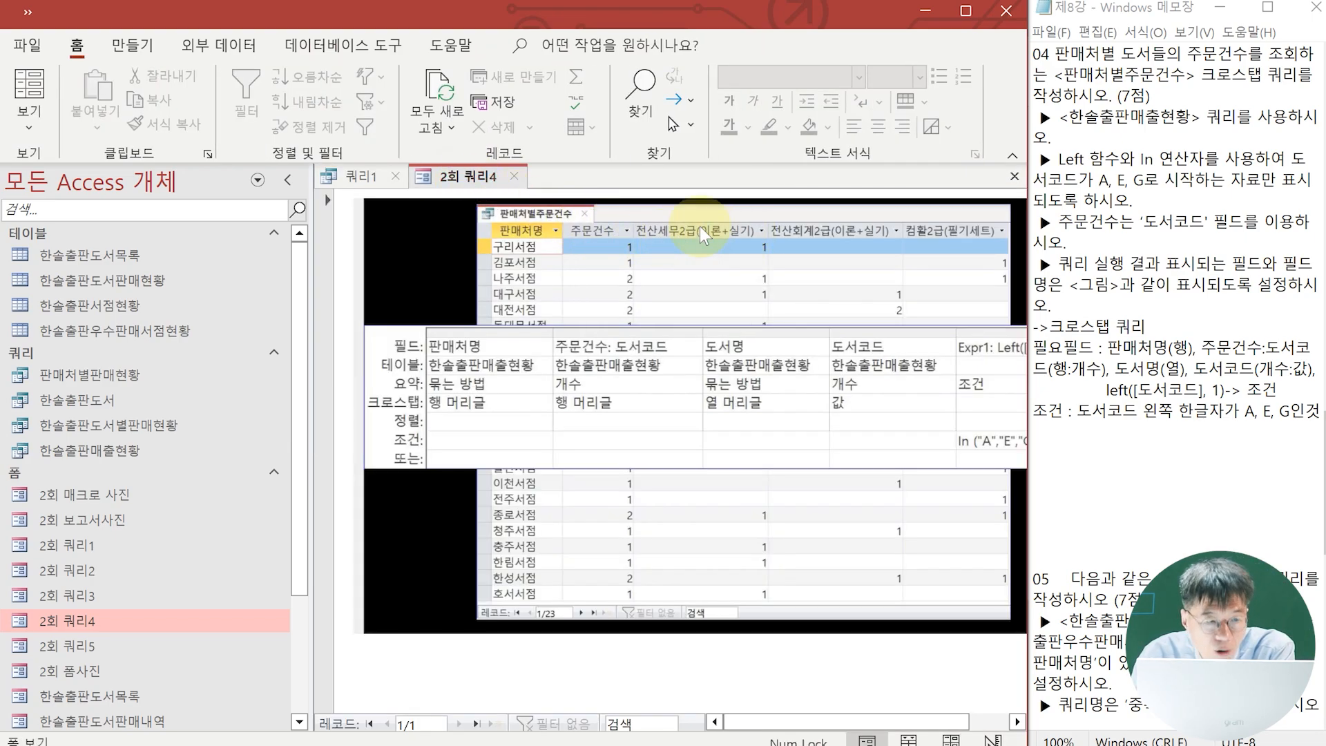
click(360, 177)
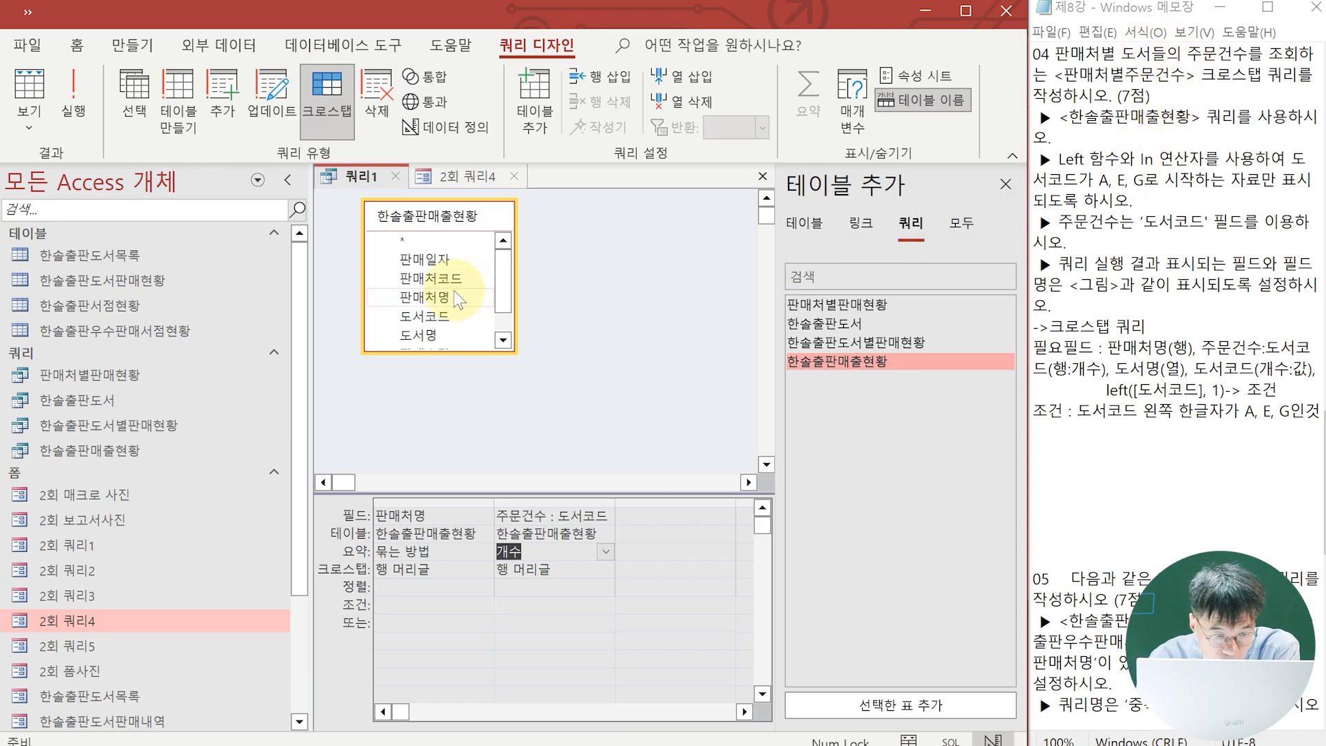
drag(441, 334, 442, 334)
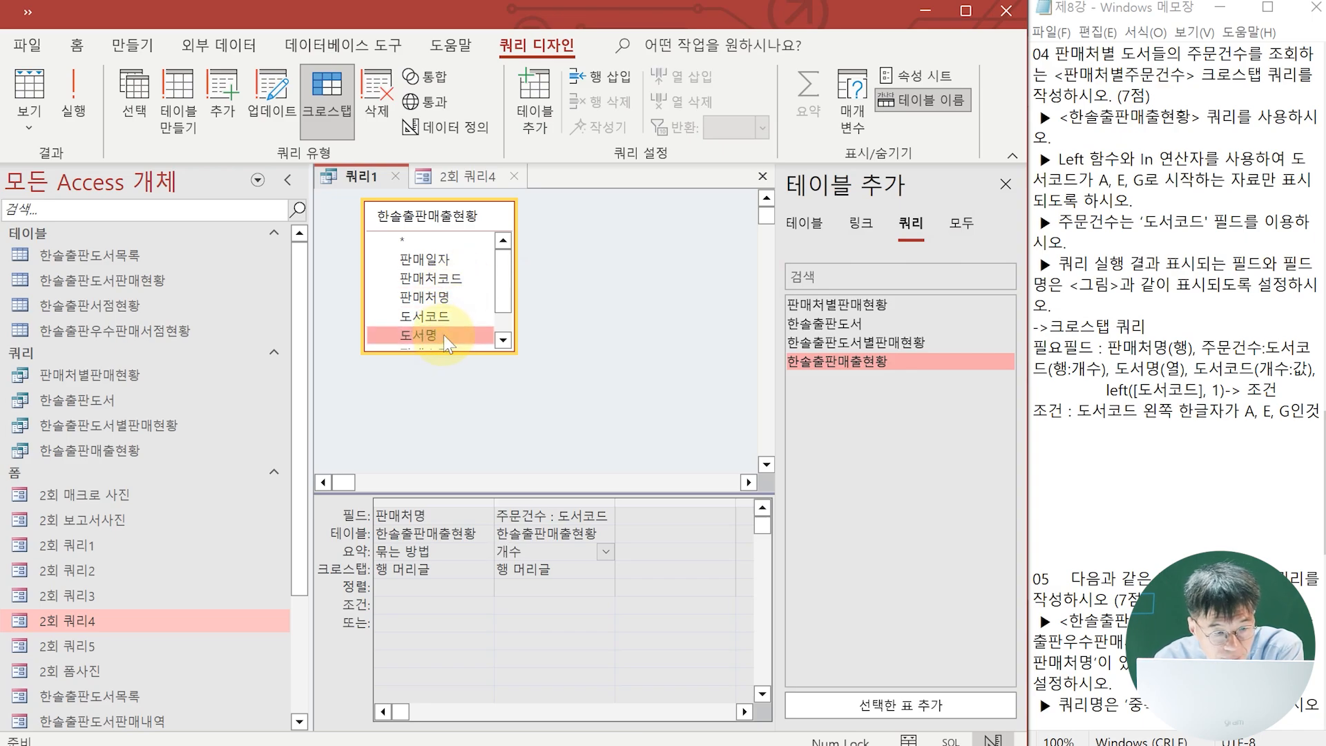
double_click(440, 335)
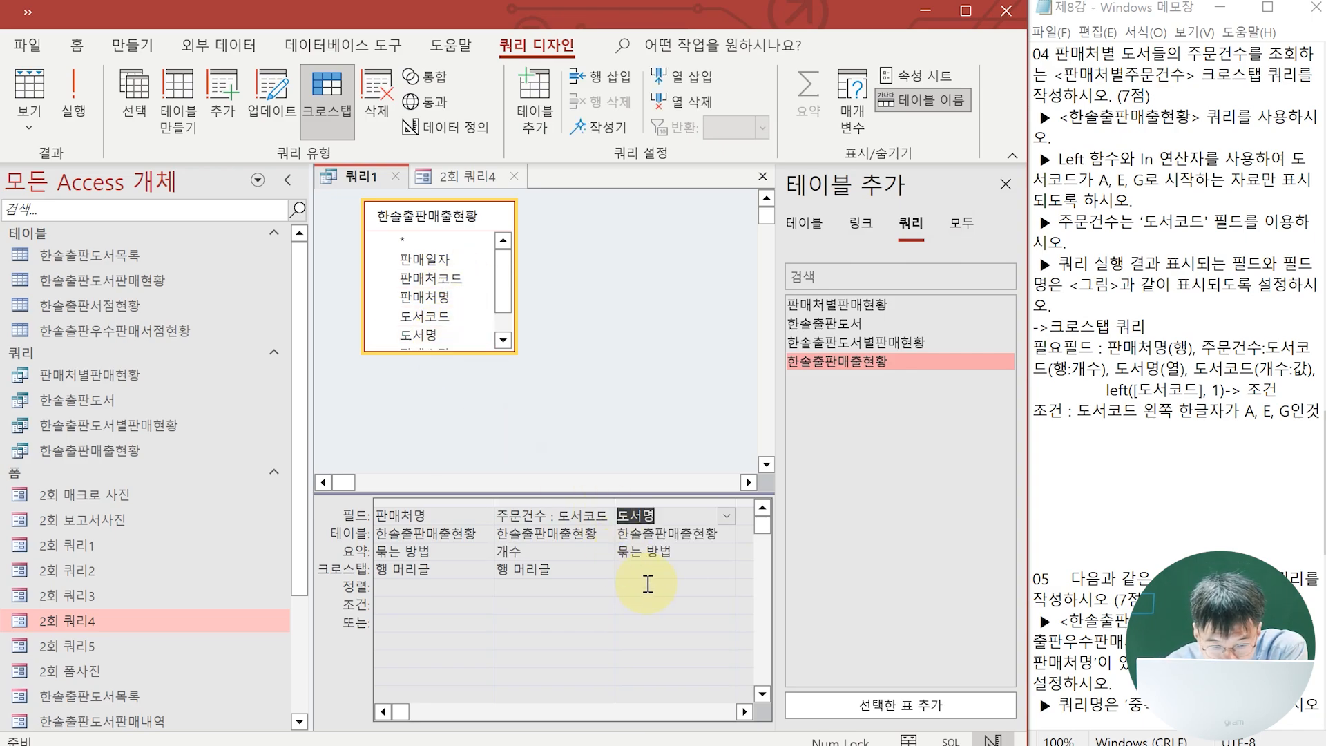
click(723, 569)
click(723, 570)
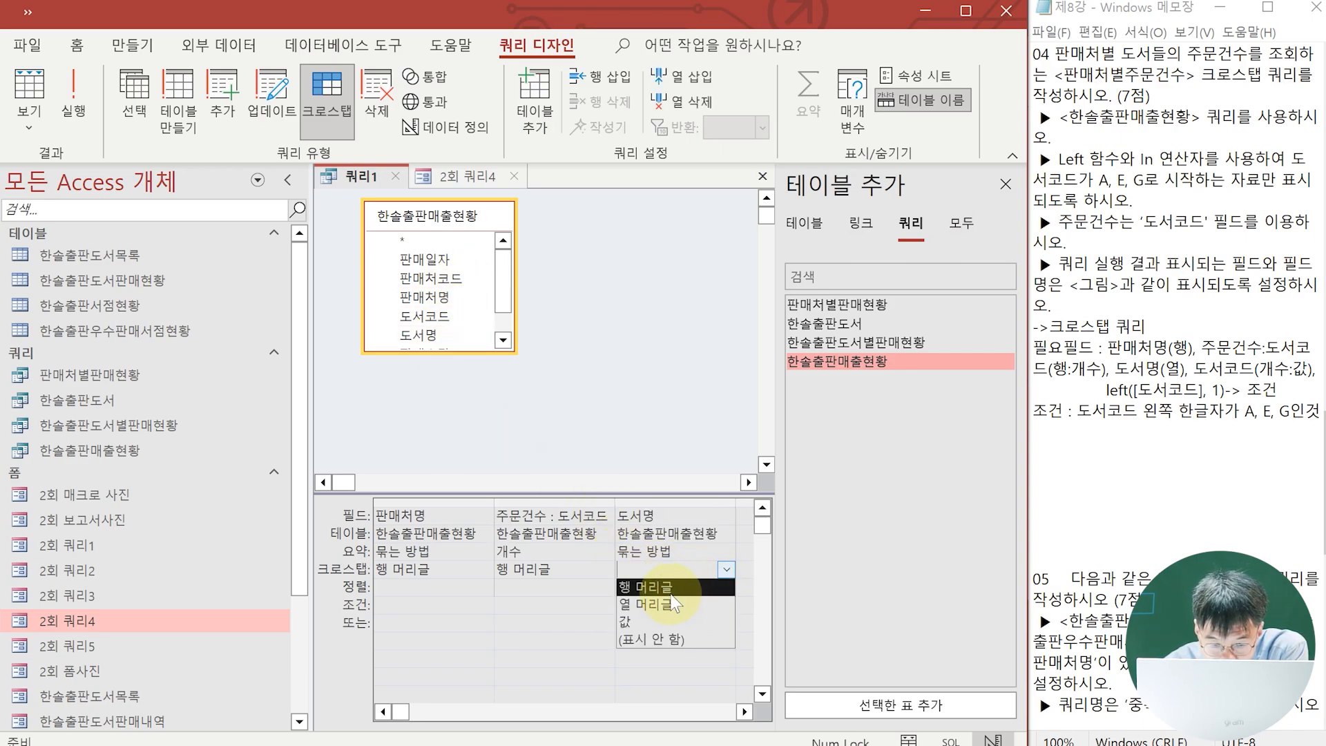
click(671, 601)
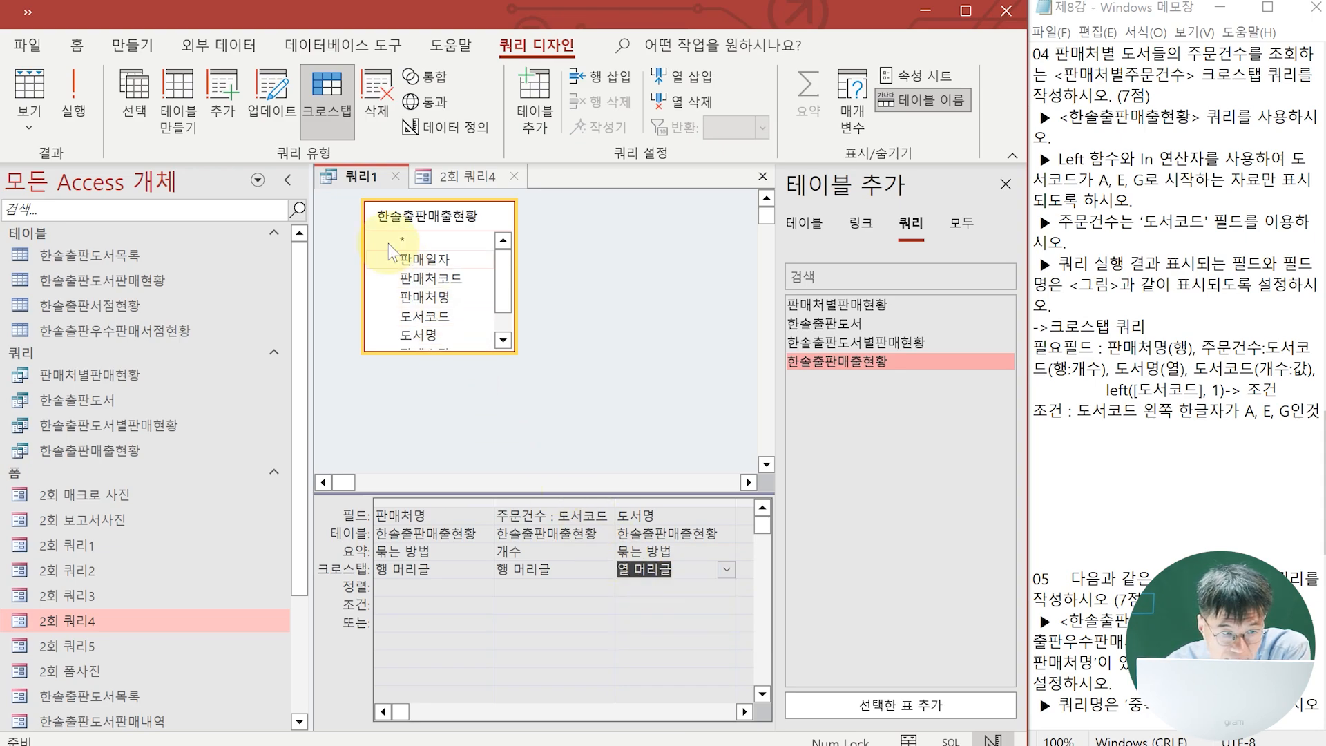
Check the 2회 쿼리4 picture and add the 도서코드 field in the column after 도서명.
click(463, 176)
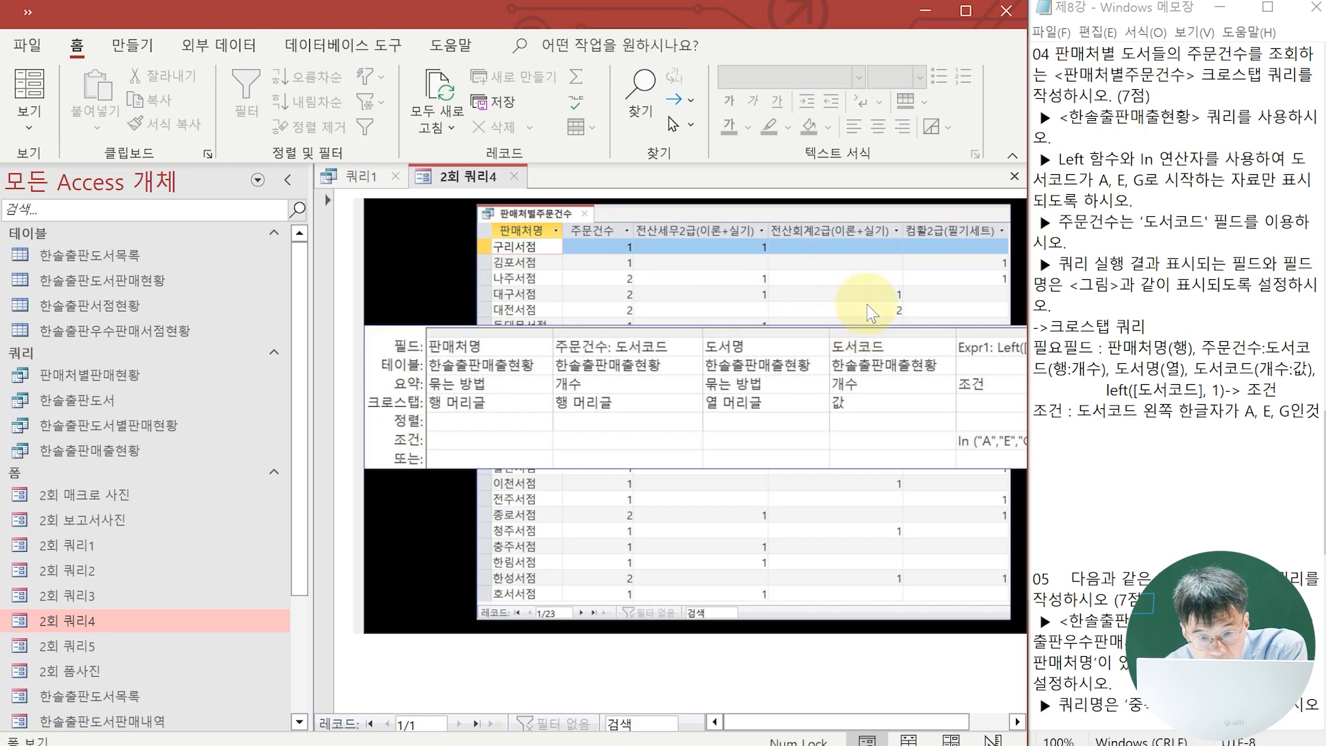
click(356, 177)
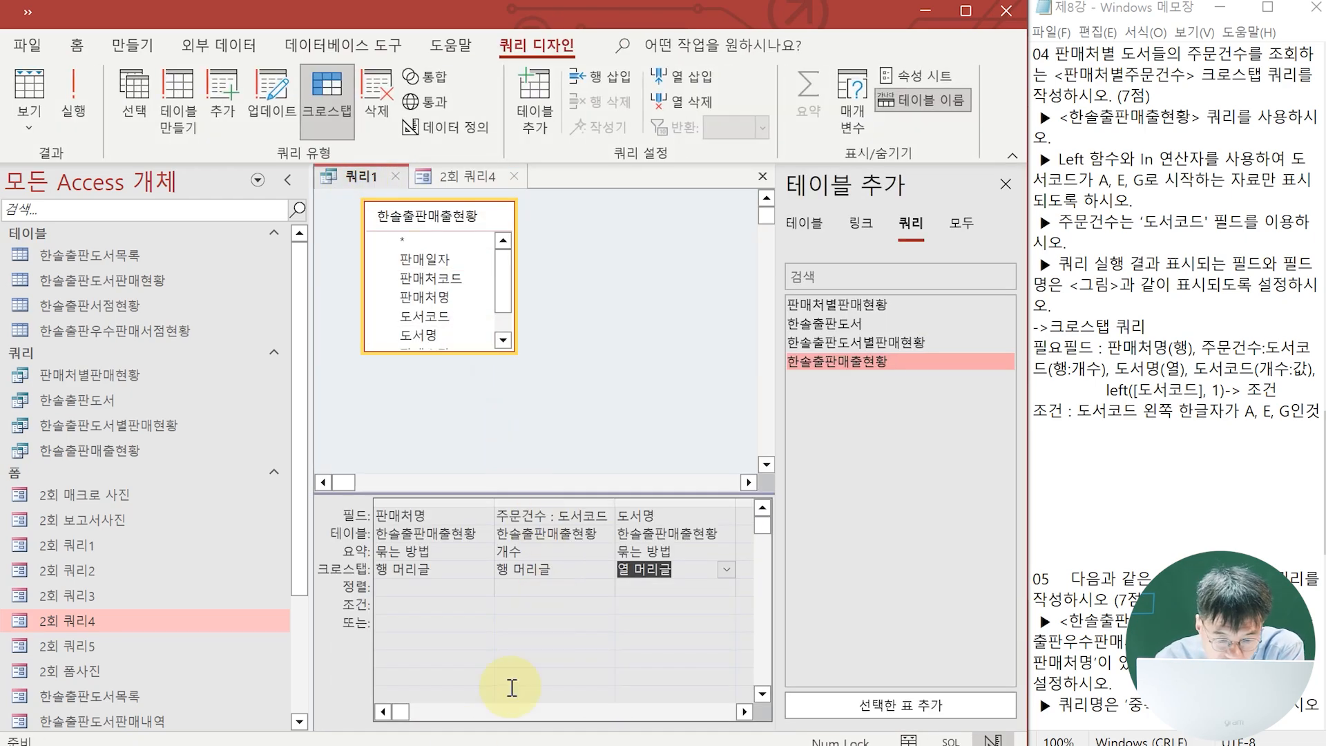
click(748, 712)
click(748, 712)
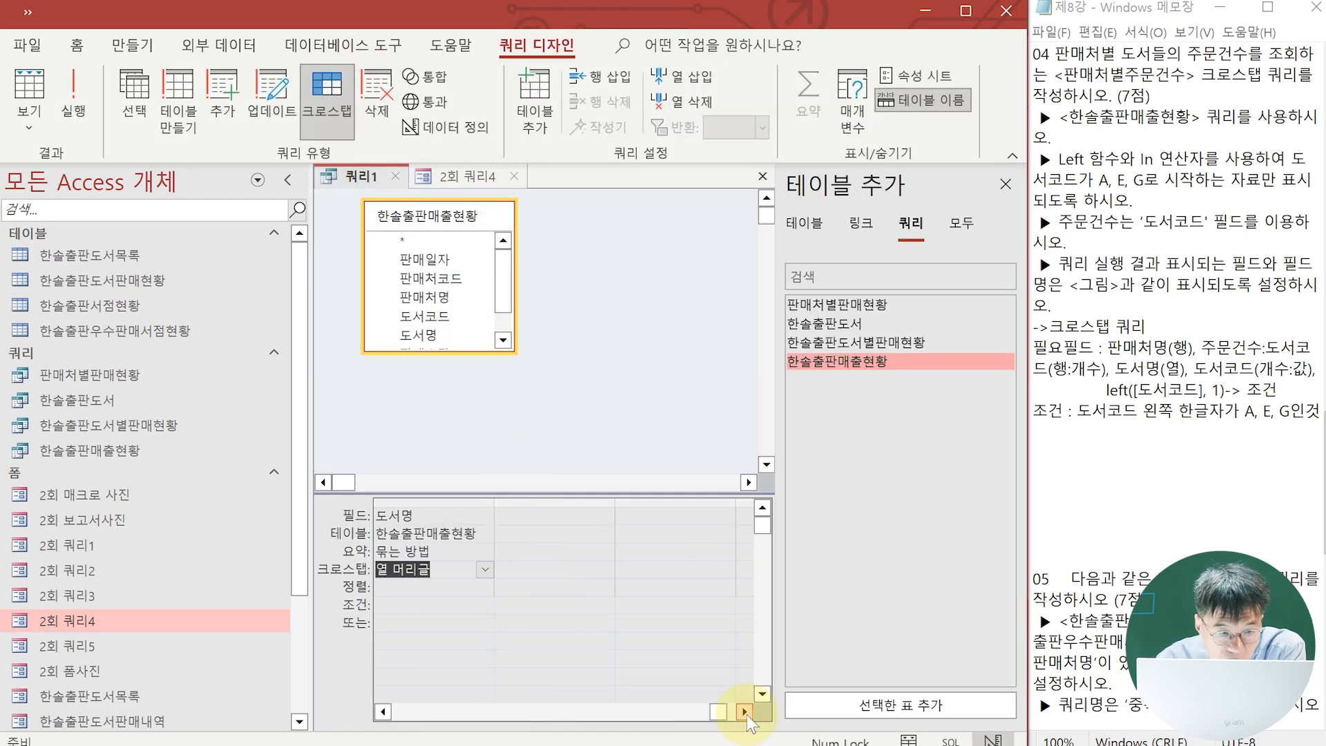
drag(423, 315, 598, 558)
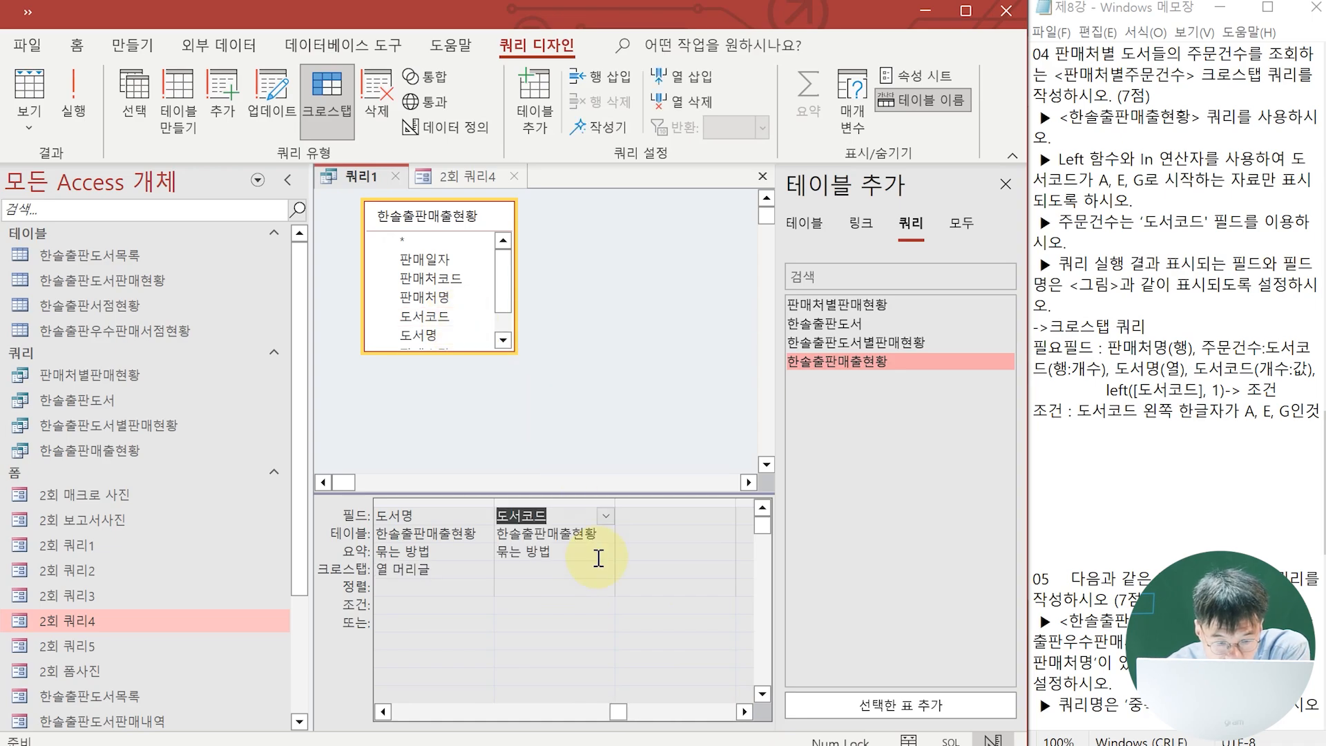
Summarise the 도서코드 field after 도서명 by 개수 and set it as the crosstab's 값.
click(606, 552)
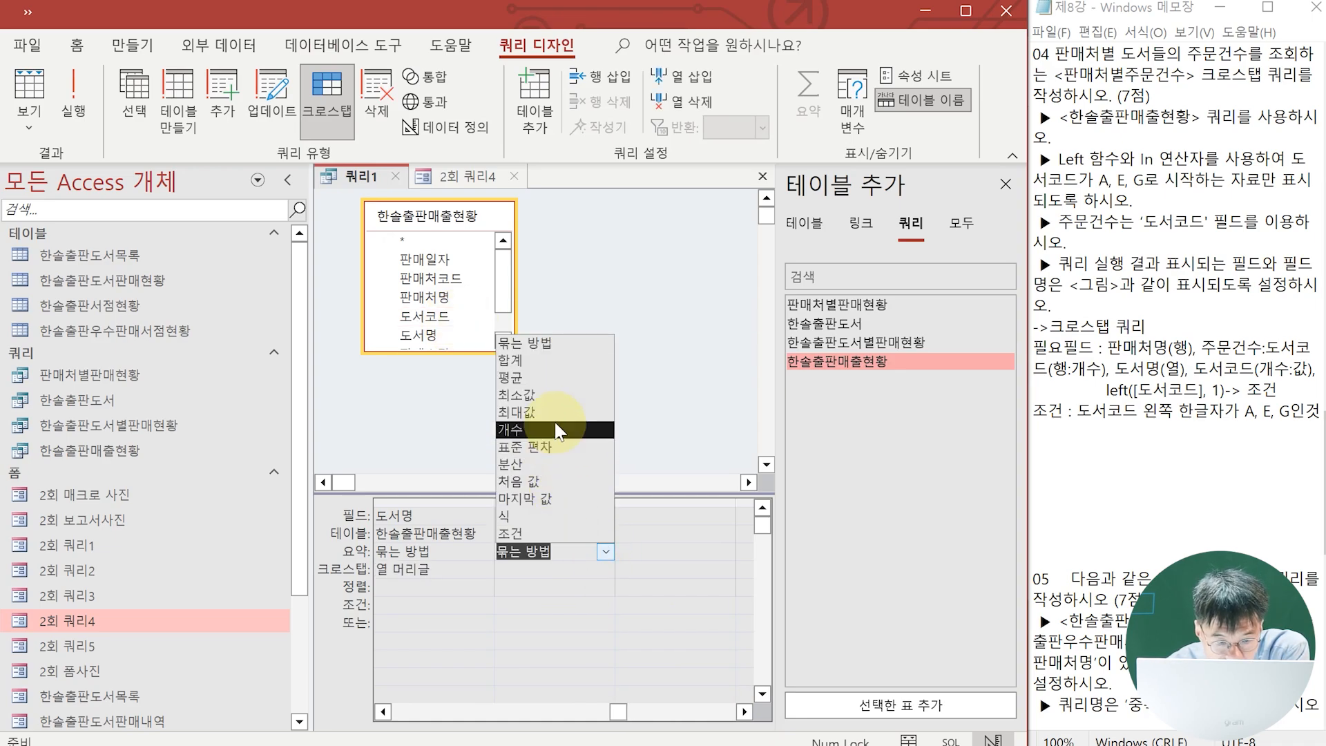
click(542, 443)
click(509, 569)
click(605, 570)
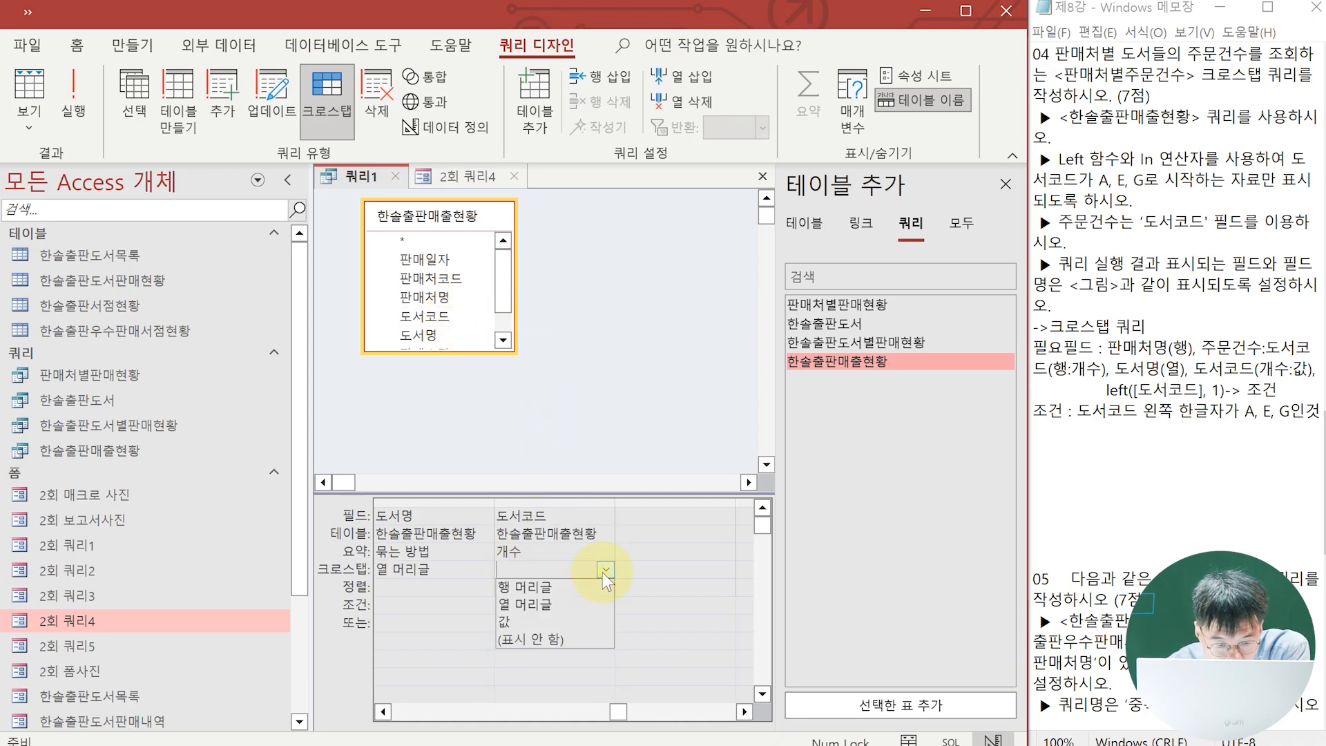
click(547, 623)
click(385, 712)
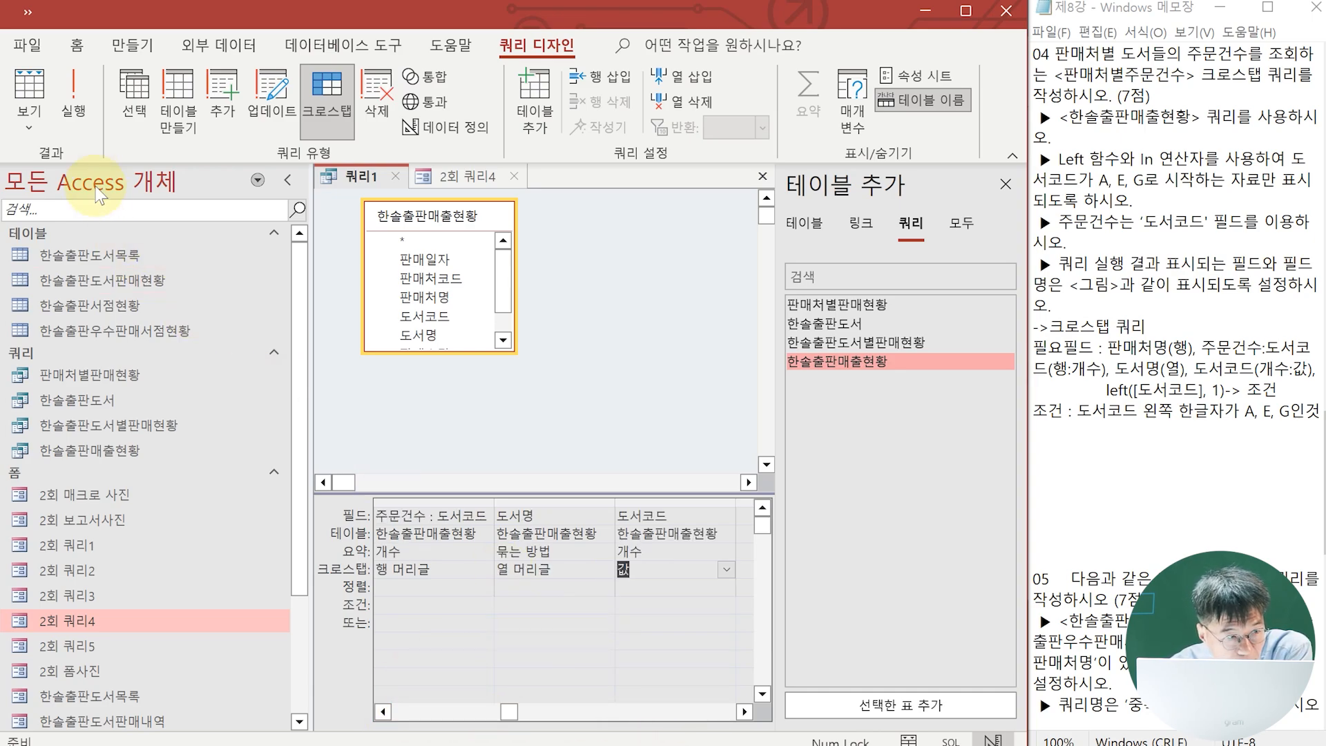
Run the crosstab query to examine its unfiltered result, and return to its design.
click(81, 107)
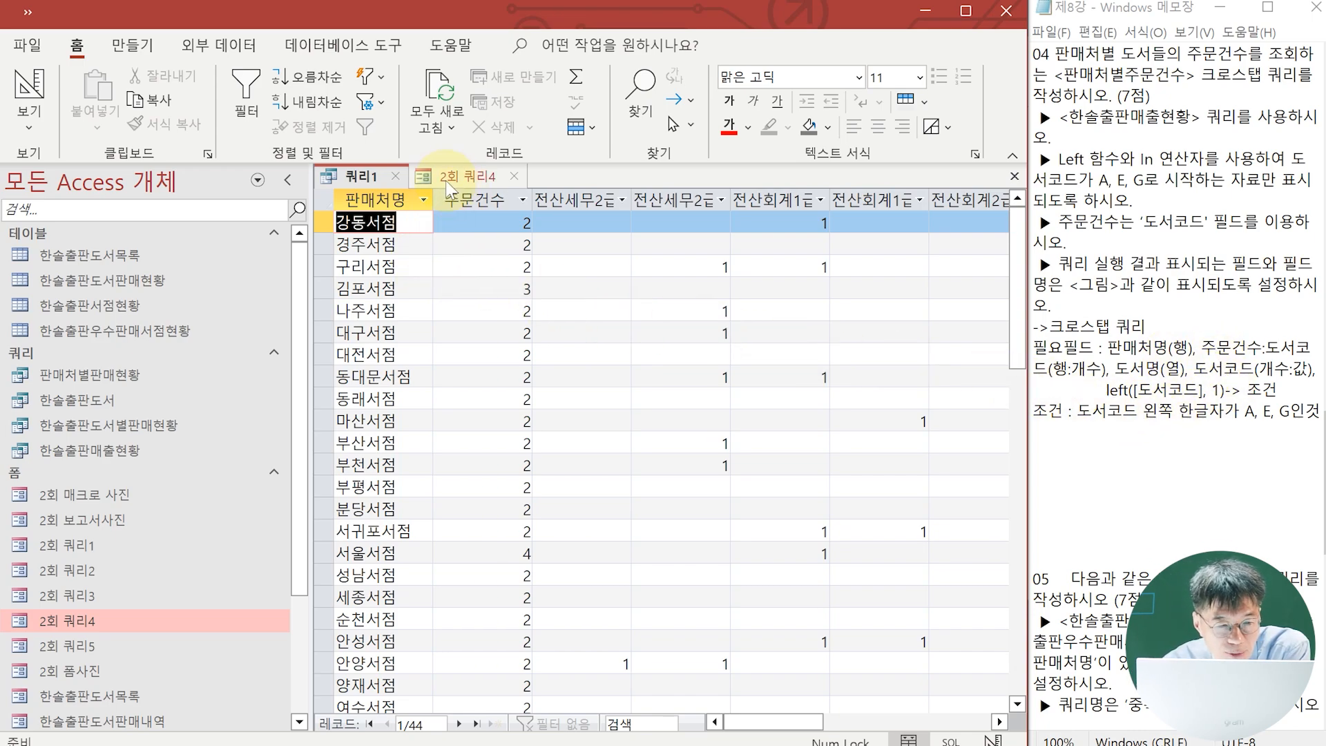
click(11, 123)
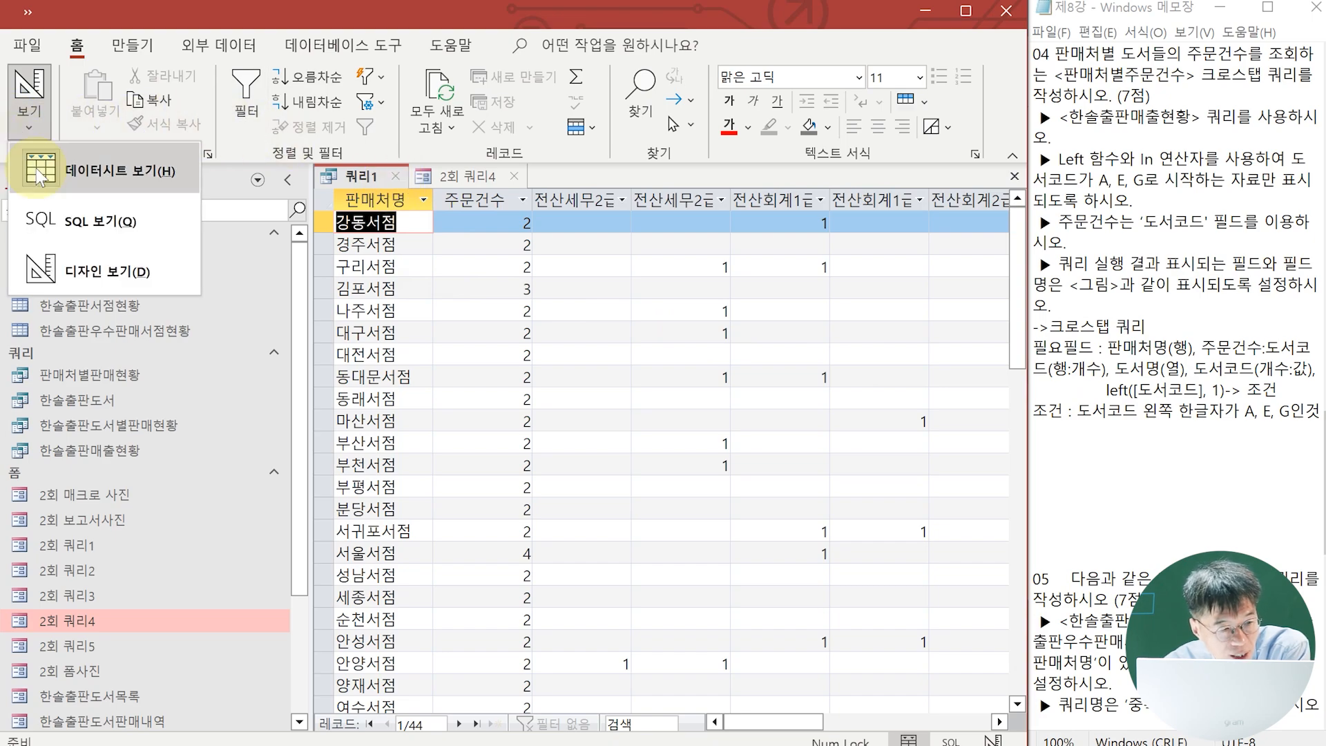
click(72, 267)
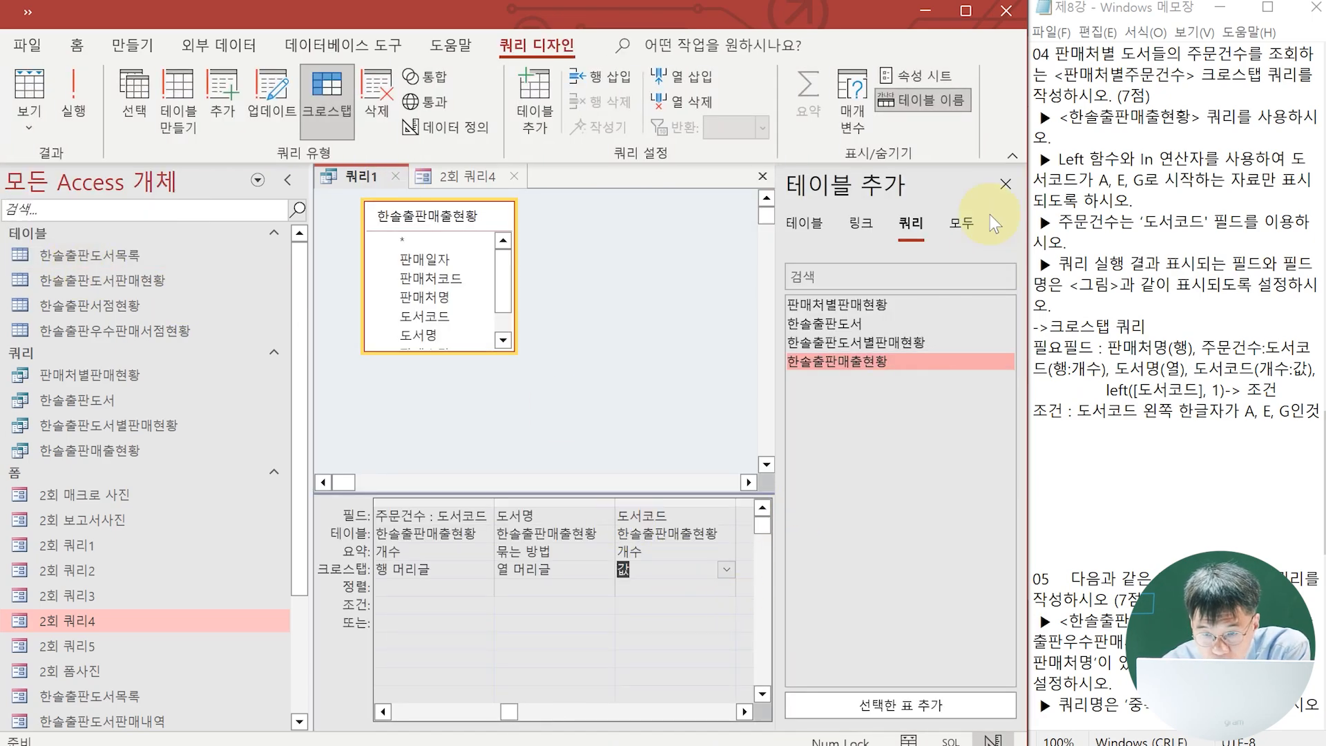
Close the table-adding pane and add the calculated field left(도서코드,1) in the column after 도서코드.
click(996, 188)
click(776, 515)
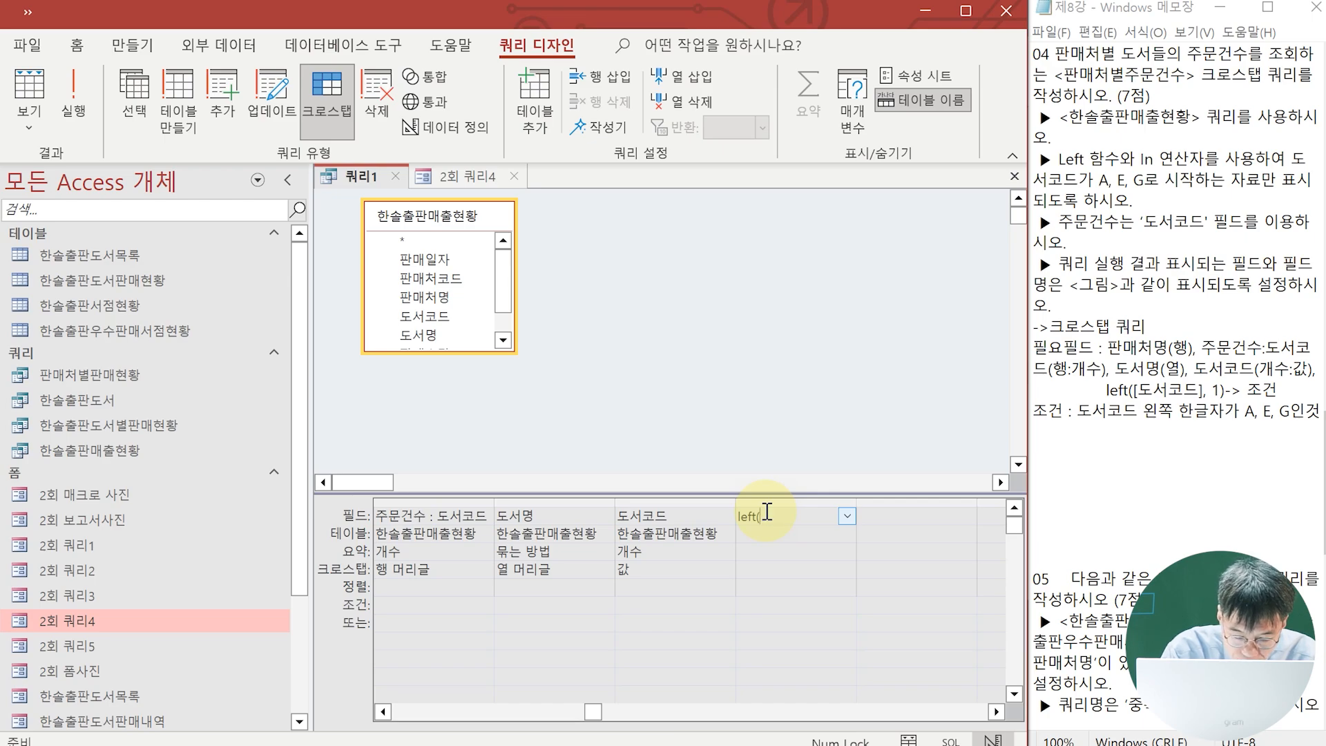
text(도서코드,1)
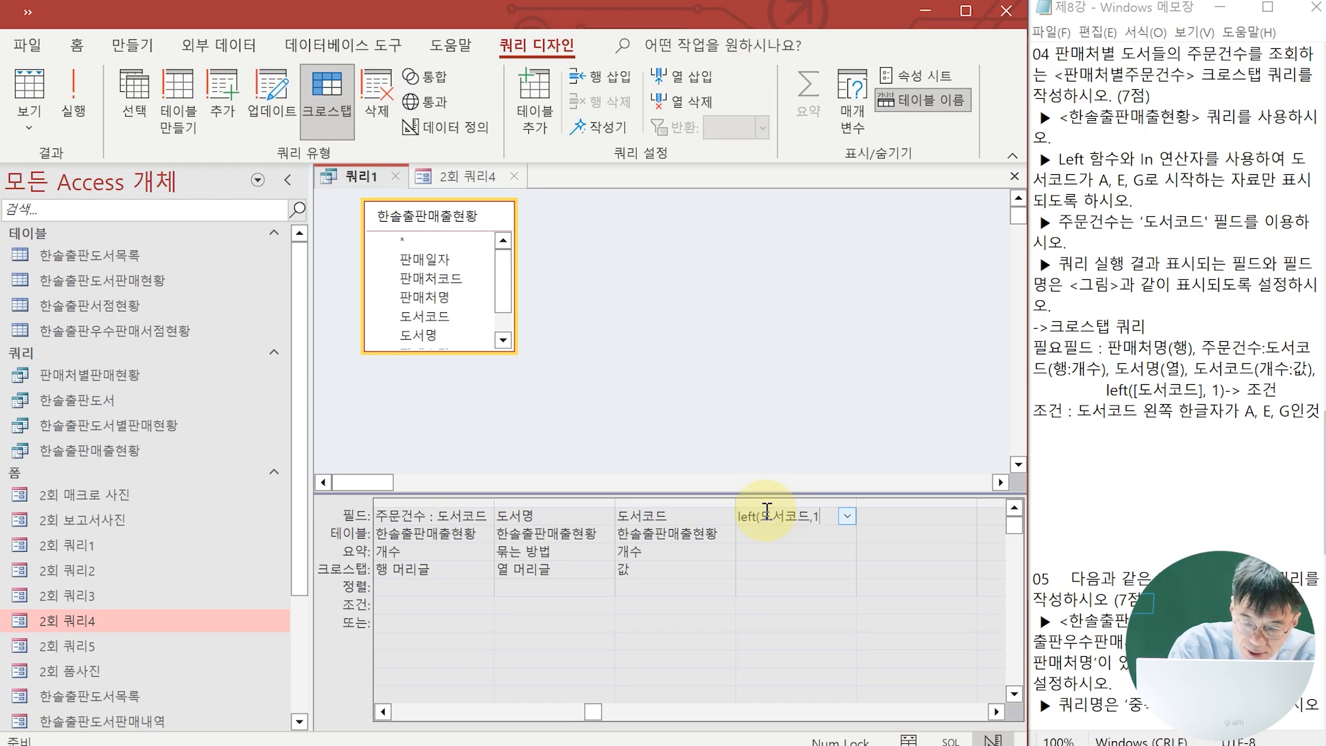
text())
key(Return)
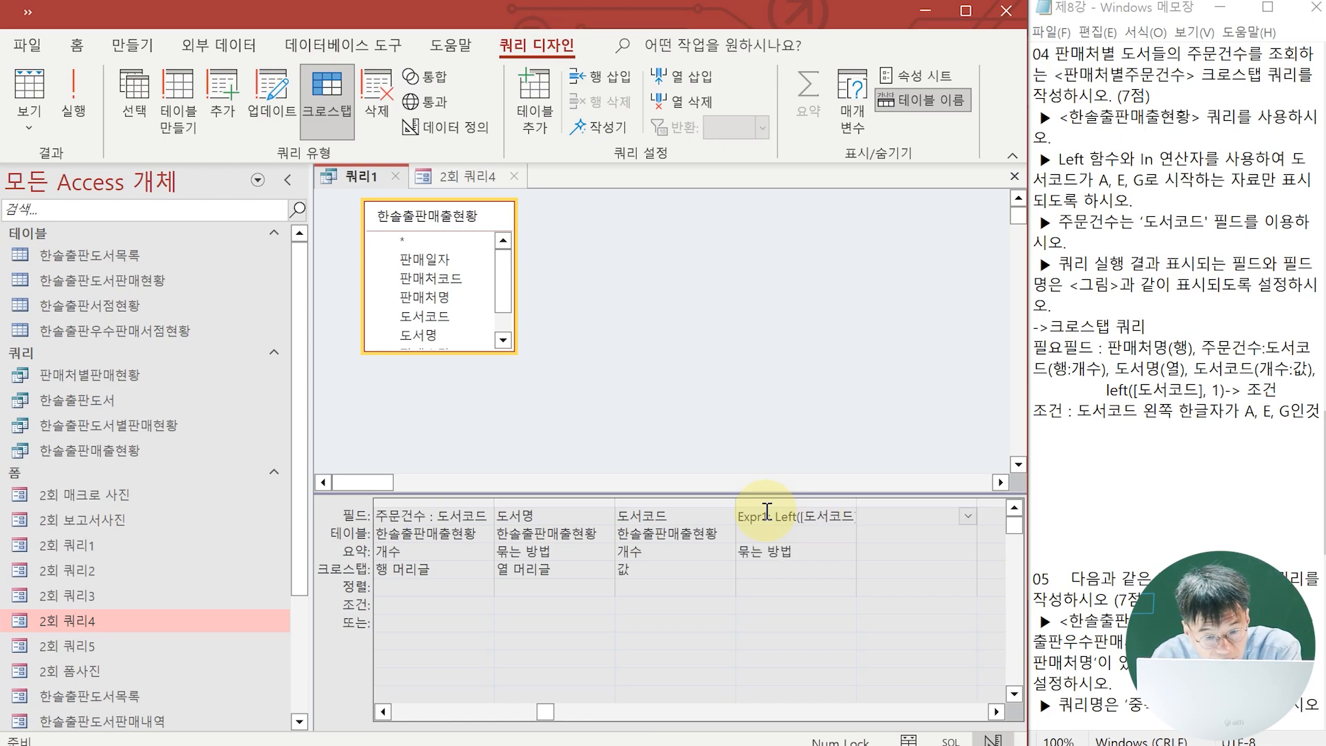
Set the Left expression field's 요약 to 조건 and give it the criterion In ("A","E","G").
click(804, 555)
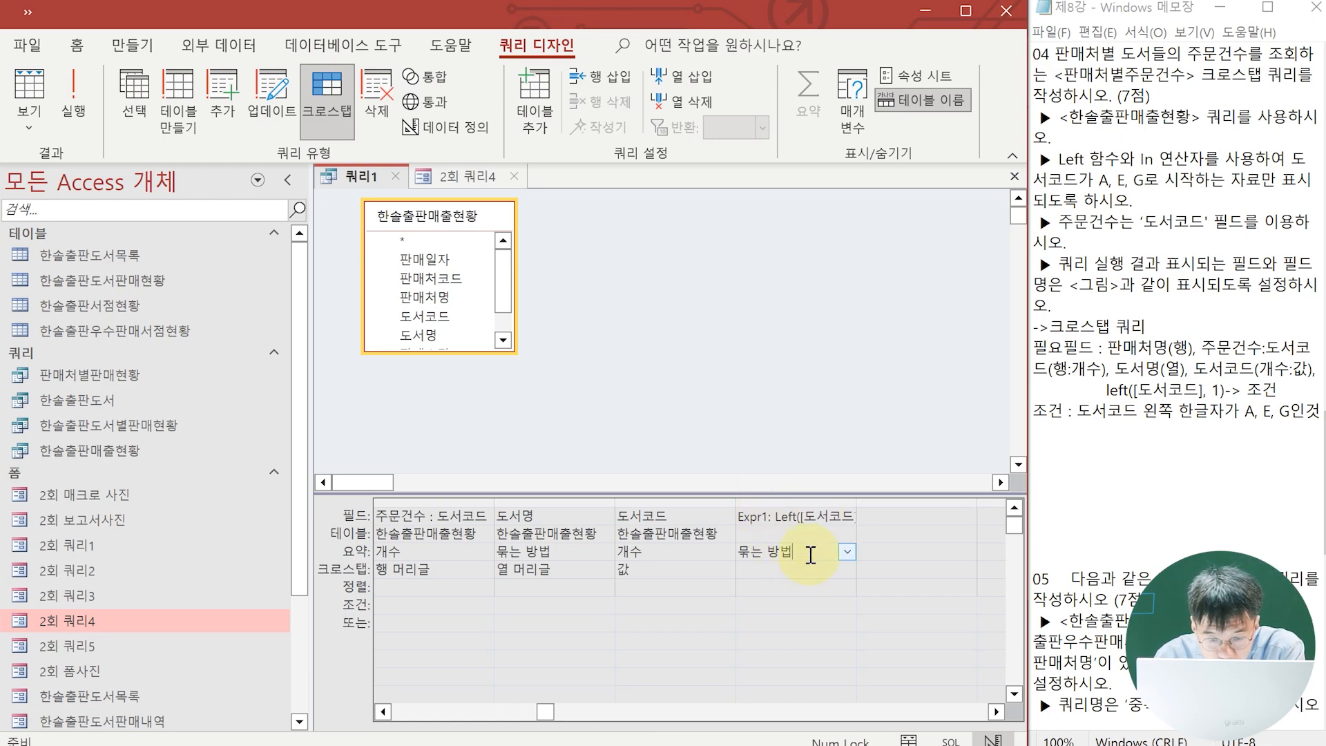
click(845, 552)
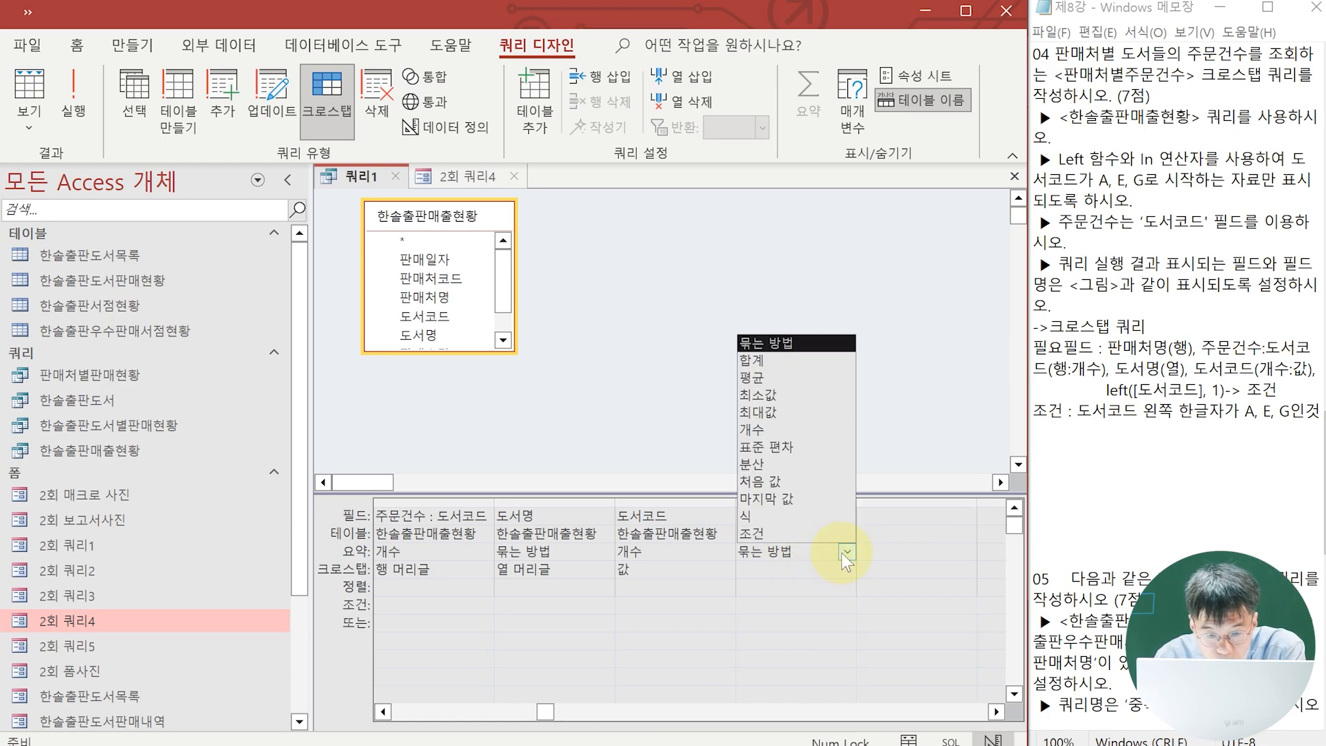
click(781, 537)
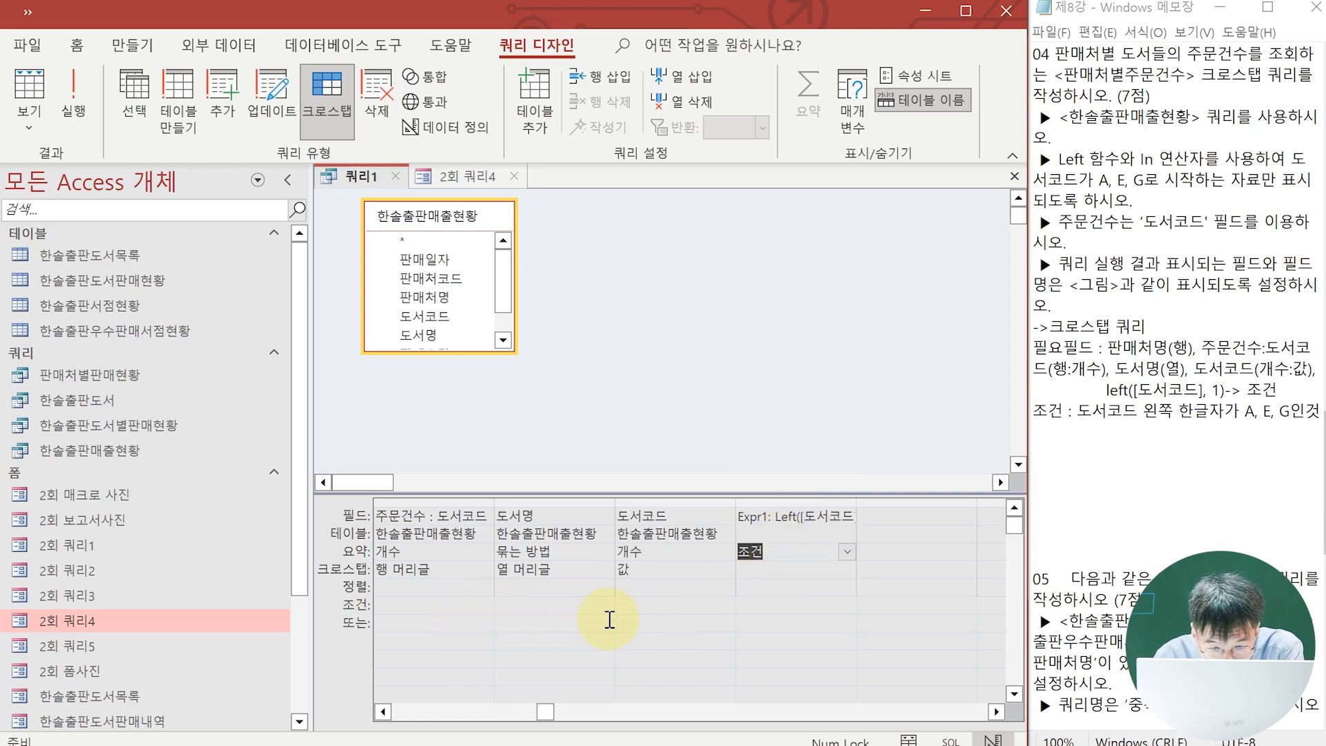
click(771, 611)
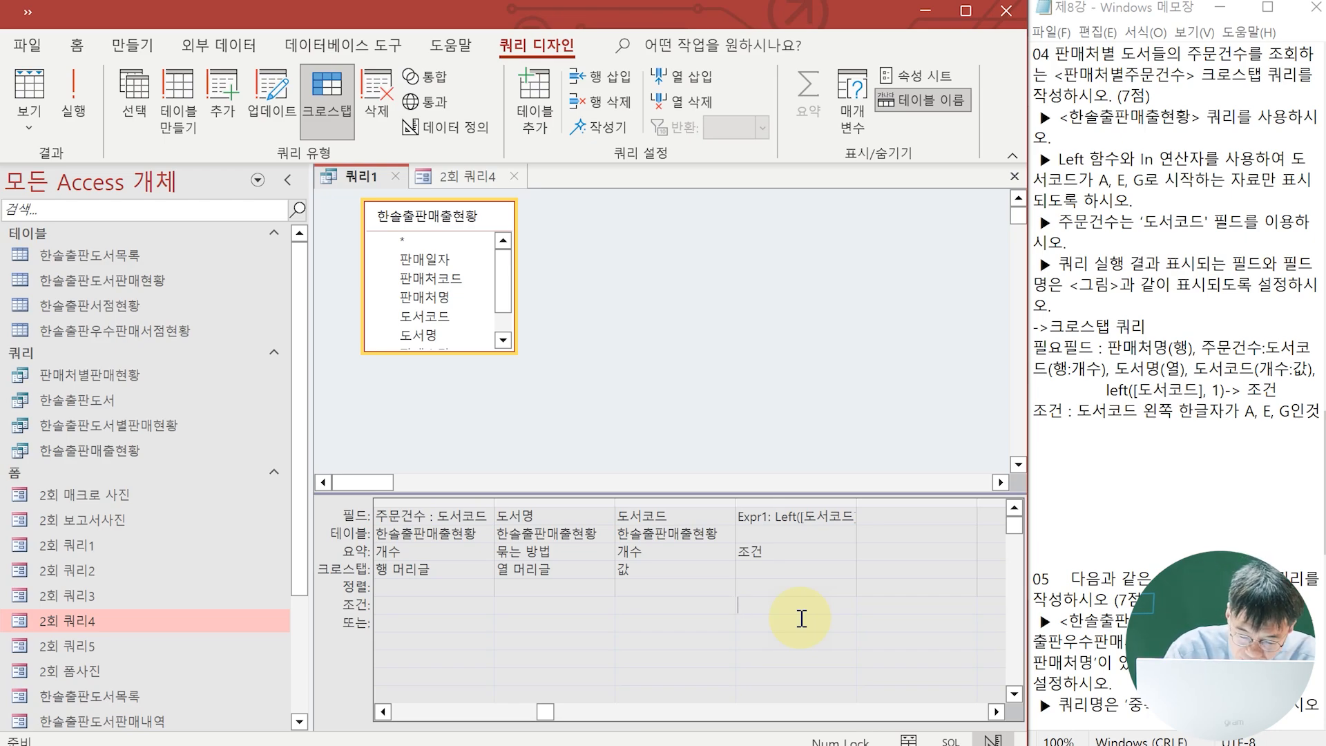
text(in("A","E","G)
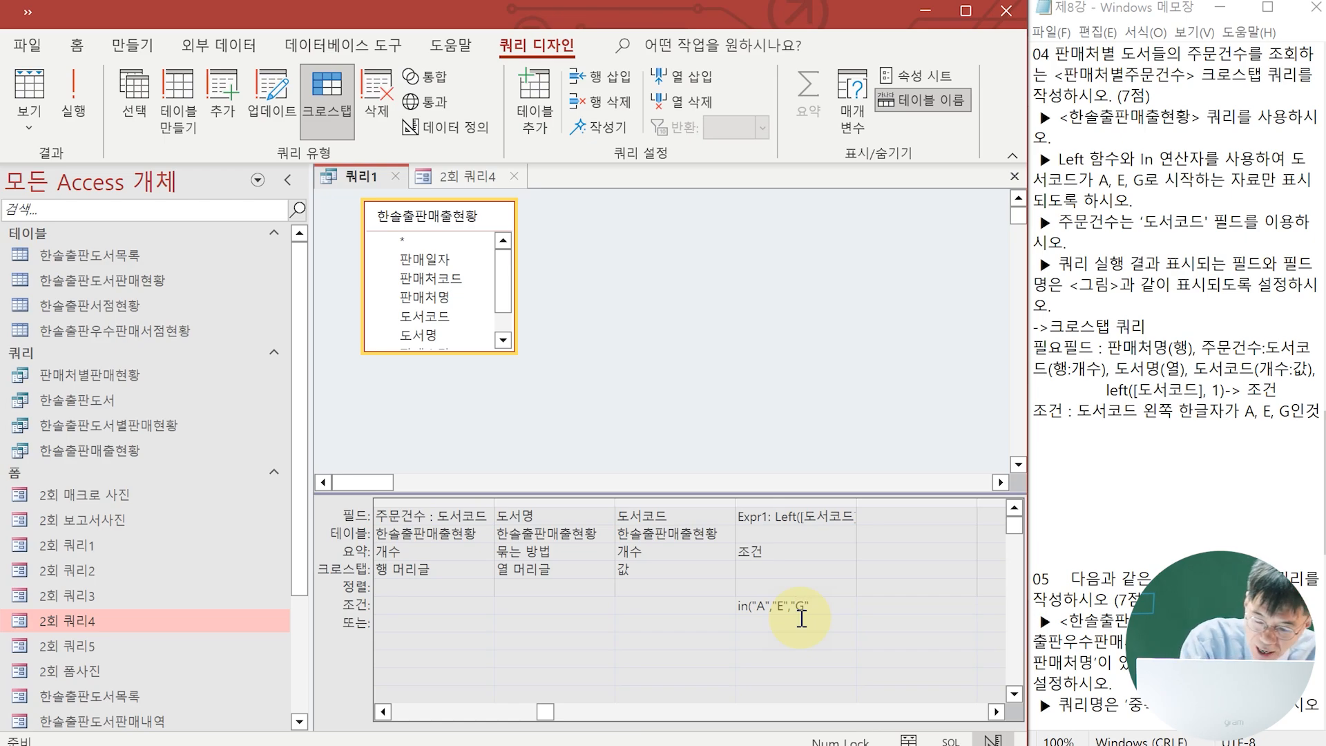
key(Tab)
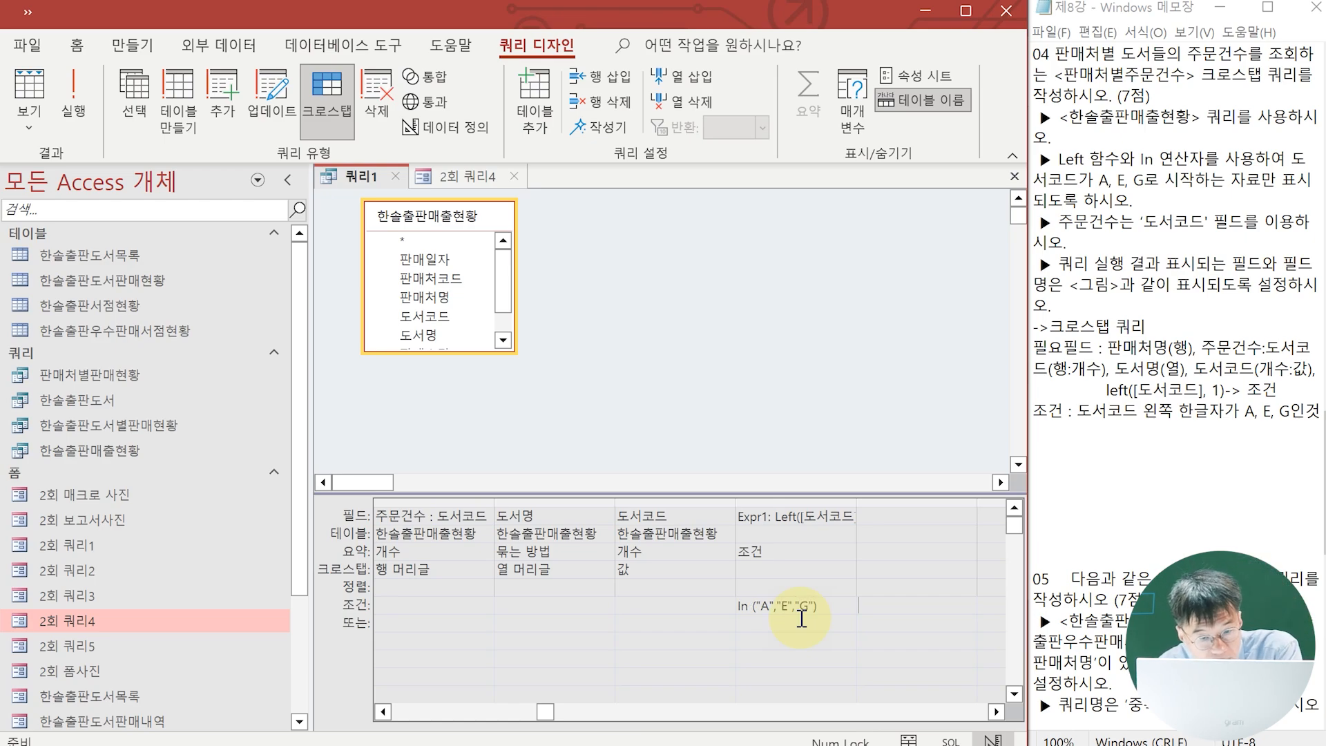
Run the filtered crosstab query and compare its result with the 2회 쿼리4 picture.
click(76, 108)
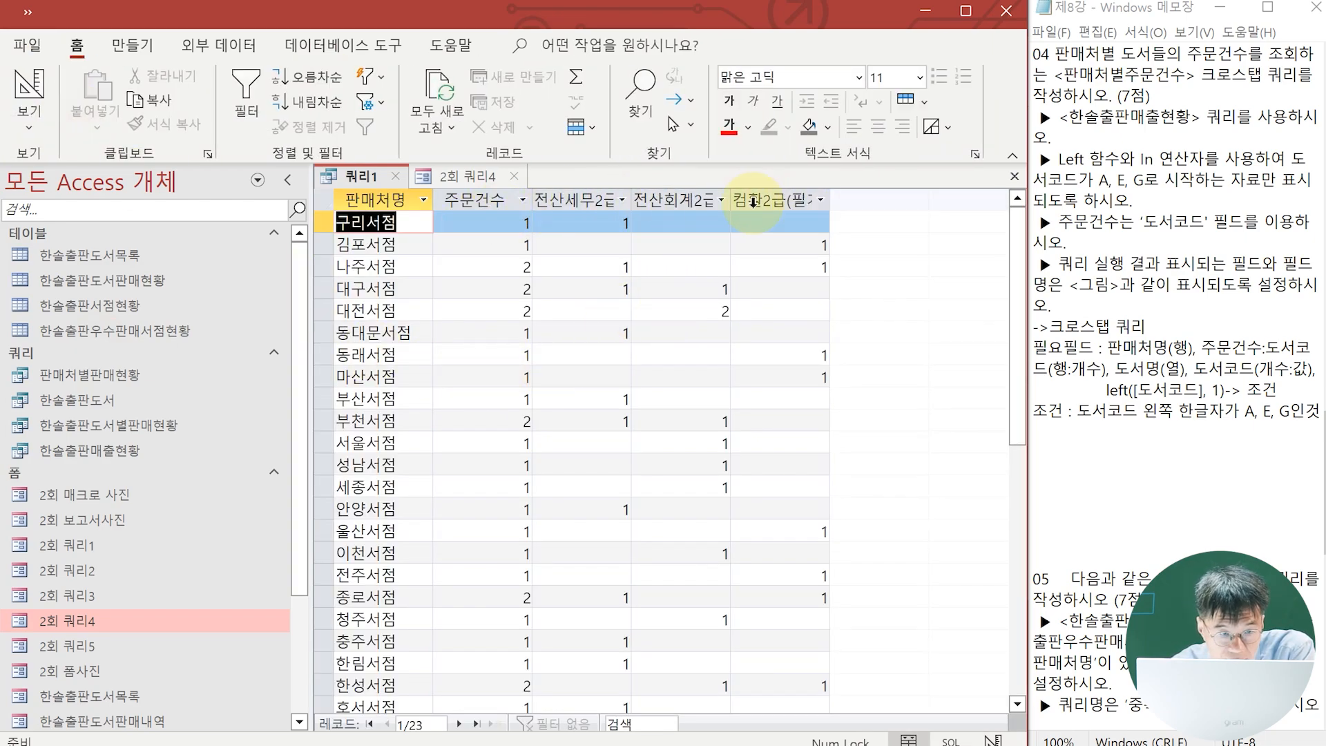
click(462, 176)
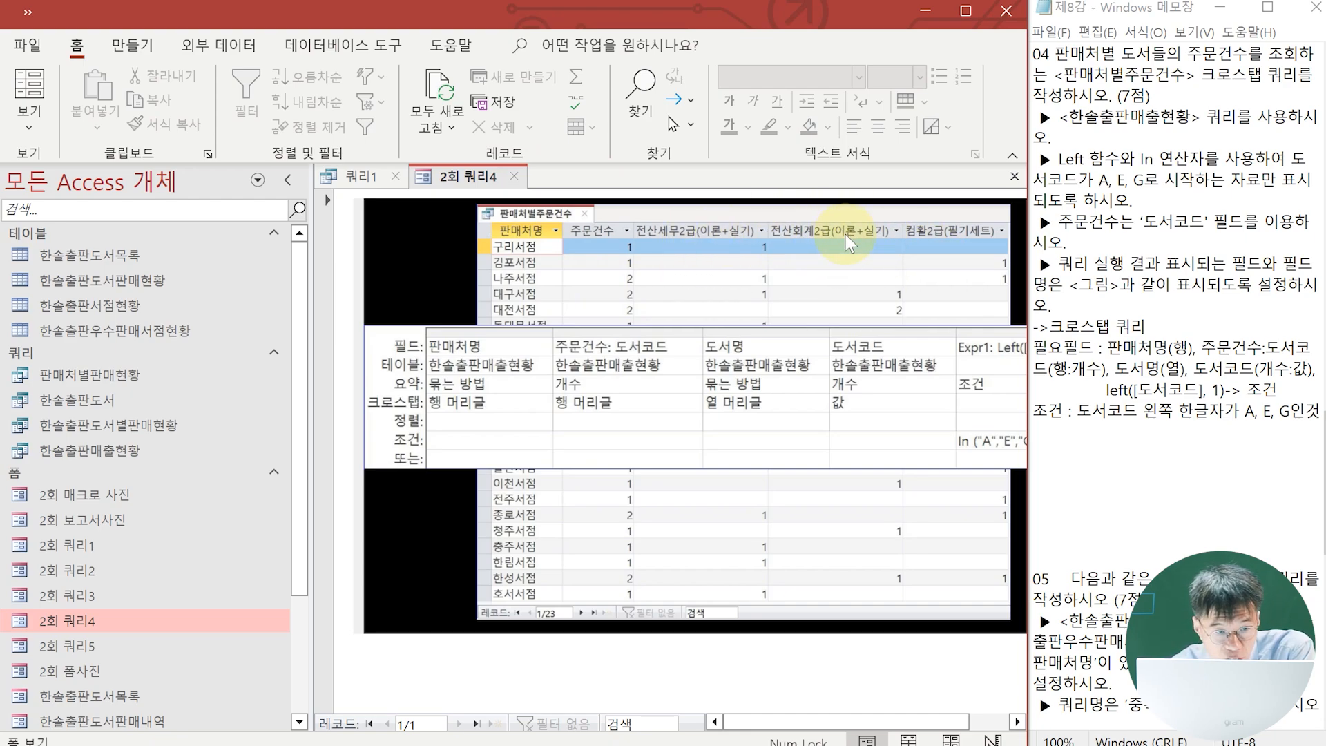
click(362, 177)
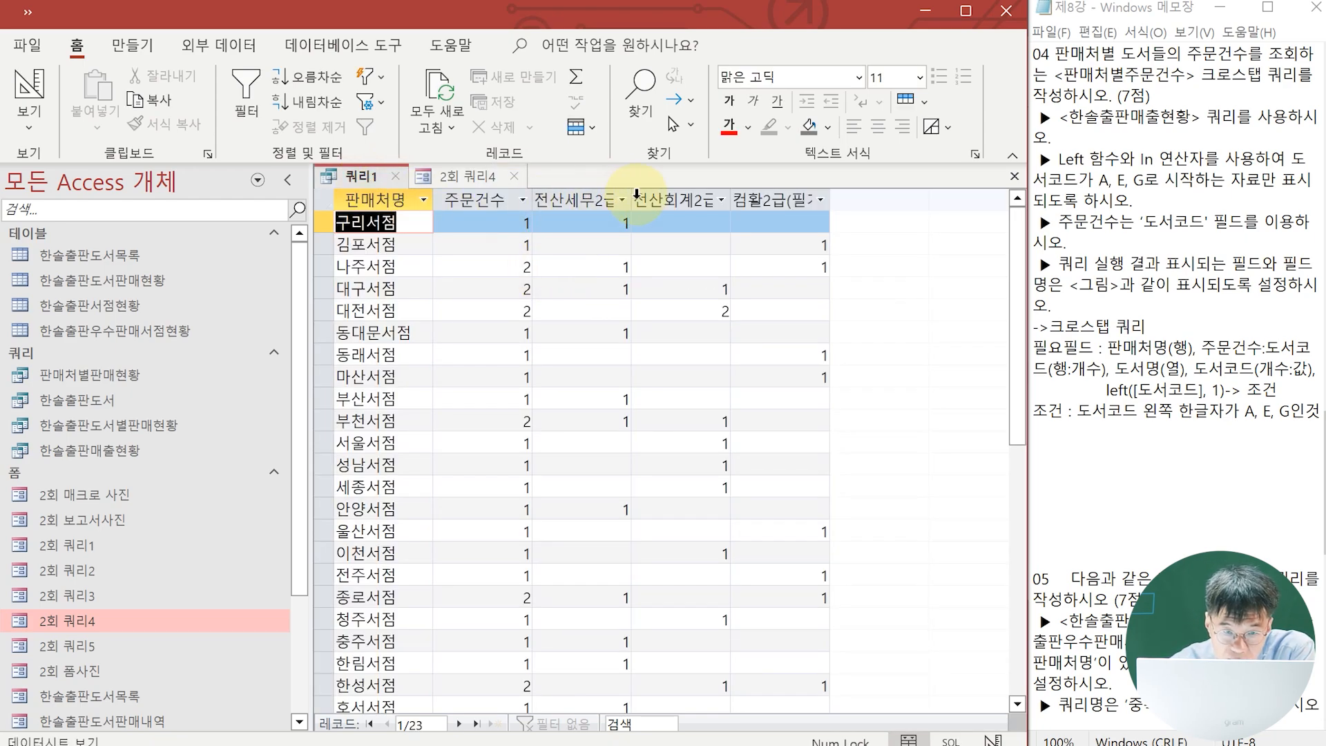
Widen the 전산세무2급 and 전산회계2급 result columns and compare them with the 2회 쿼리4 picture.
drag(631, 201, 678, 200)
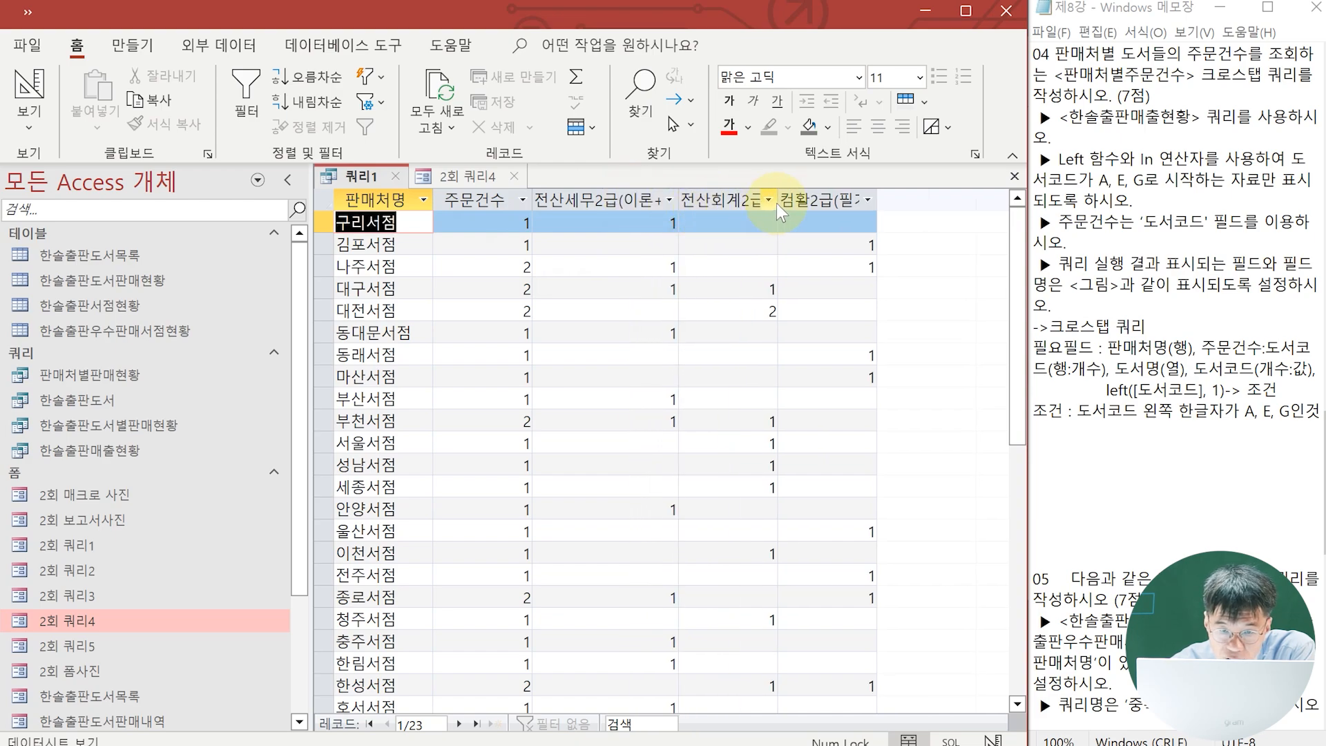
drag(778, 201, 830, 201)
drag(678, 201, 735, 201)
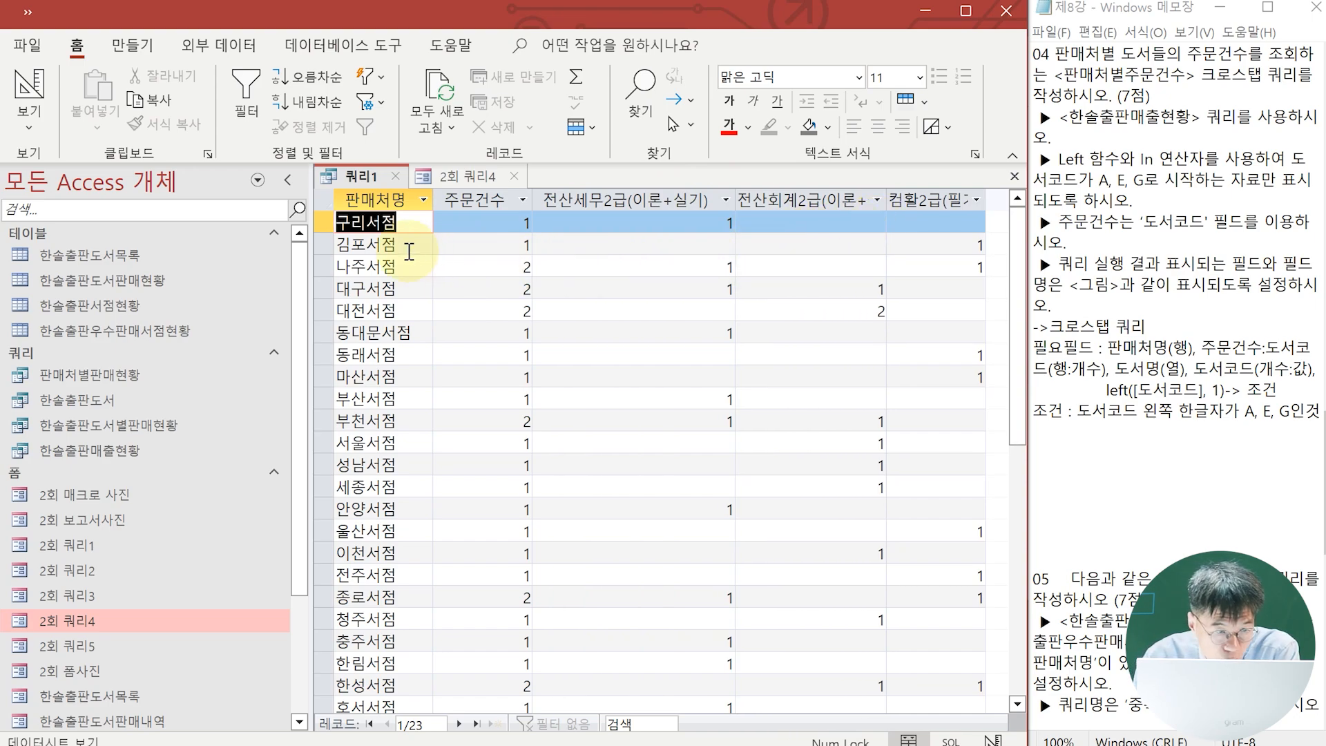
click(476, 175)
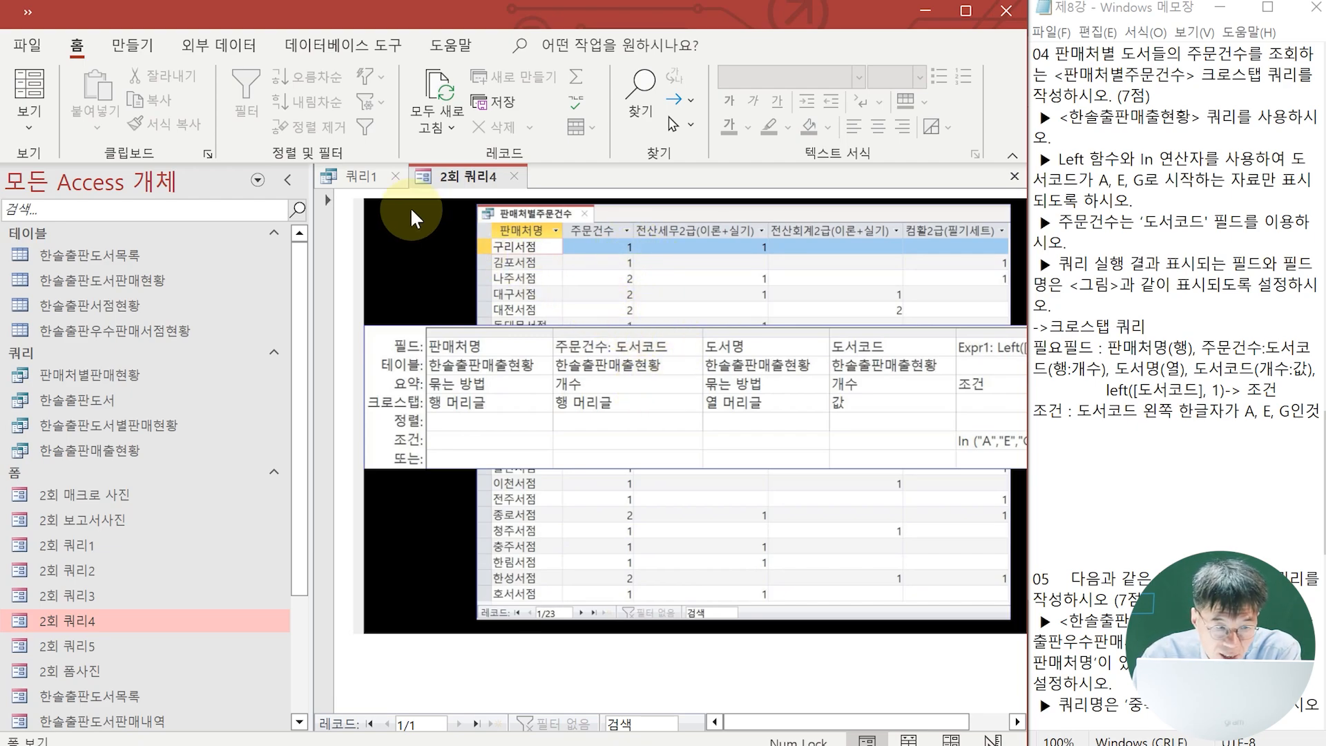
click(356, 176)
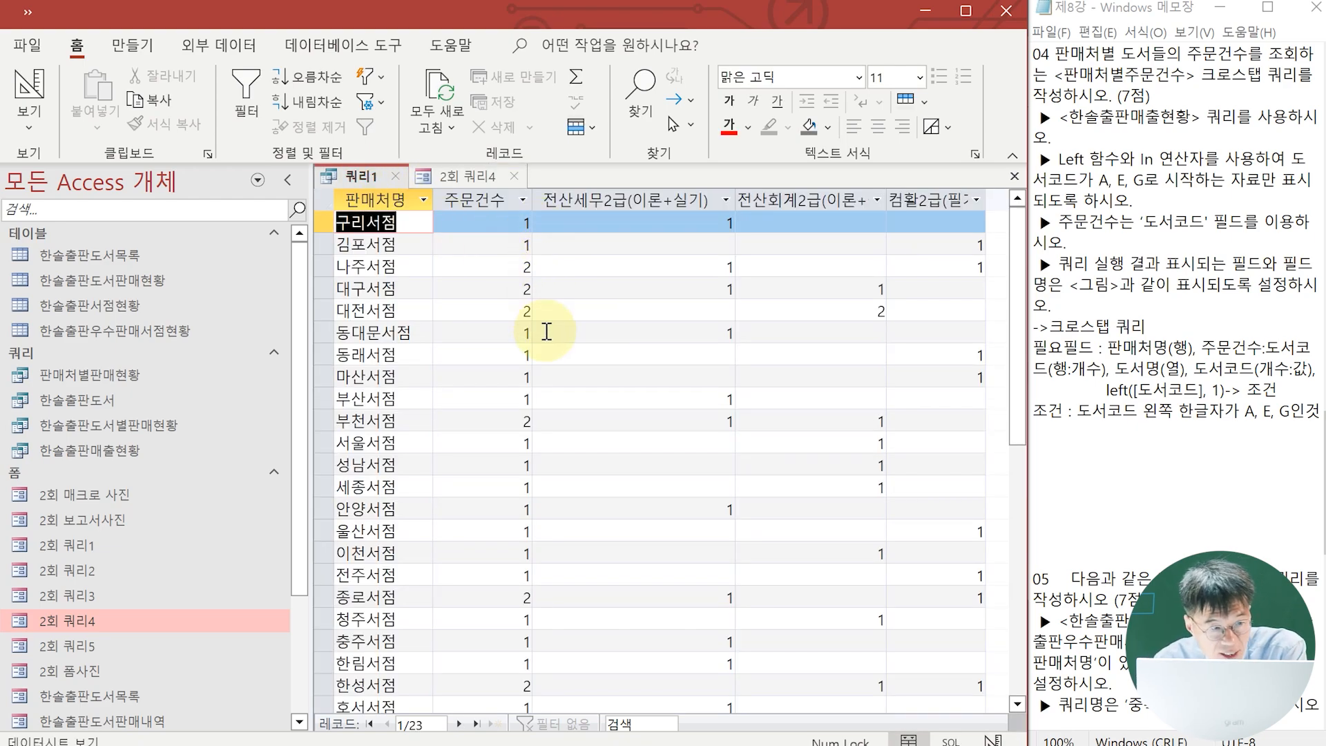
Save the crosstab query as 판매처별주문건수.
click(29, 13)
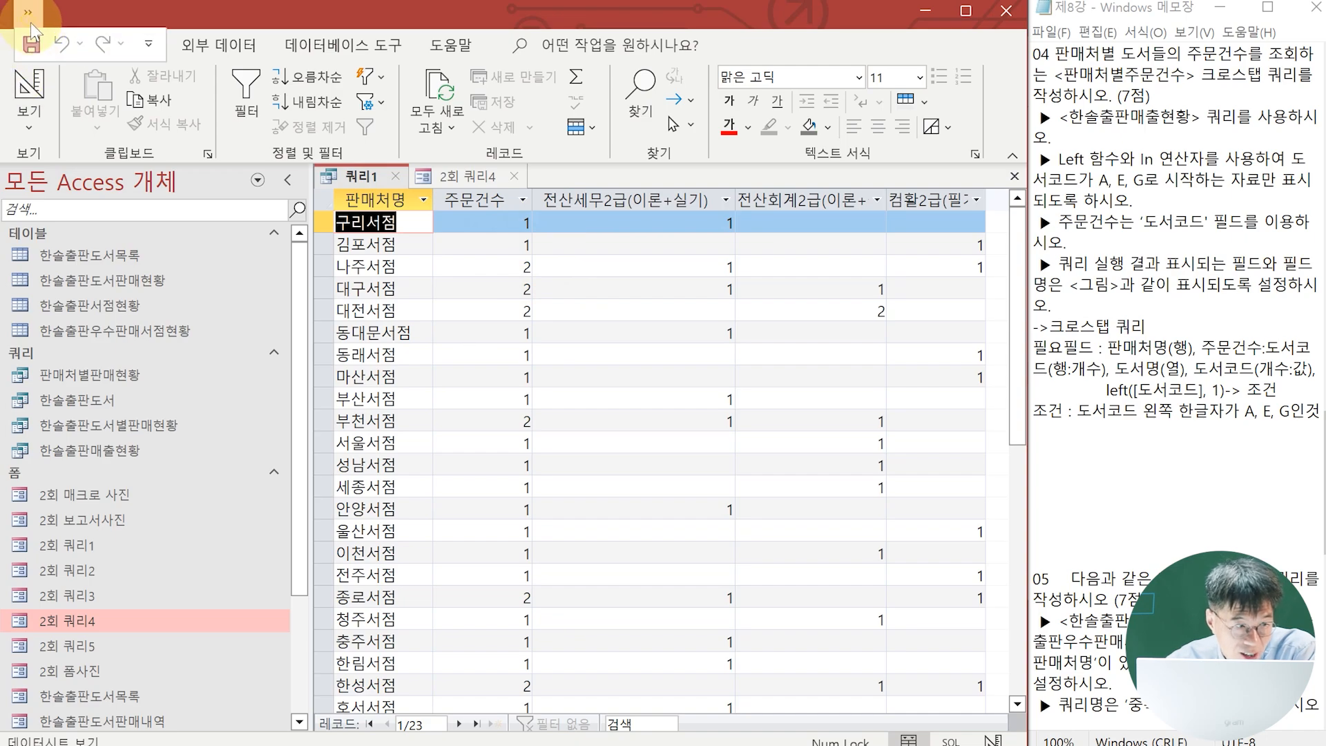
click(40, 45)
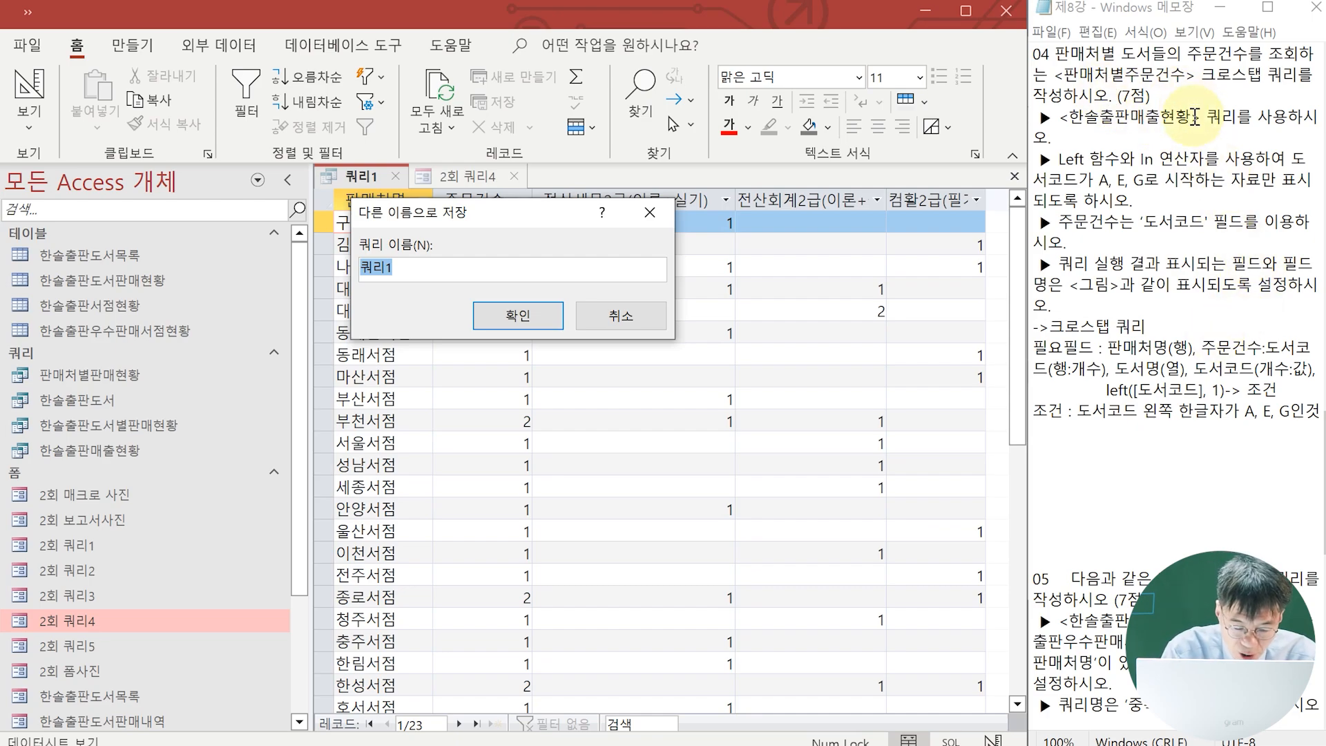
text(v)
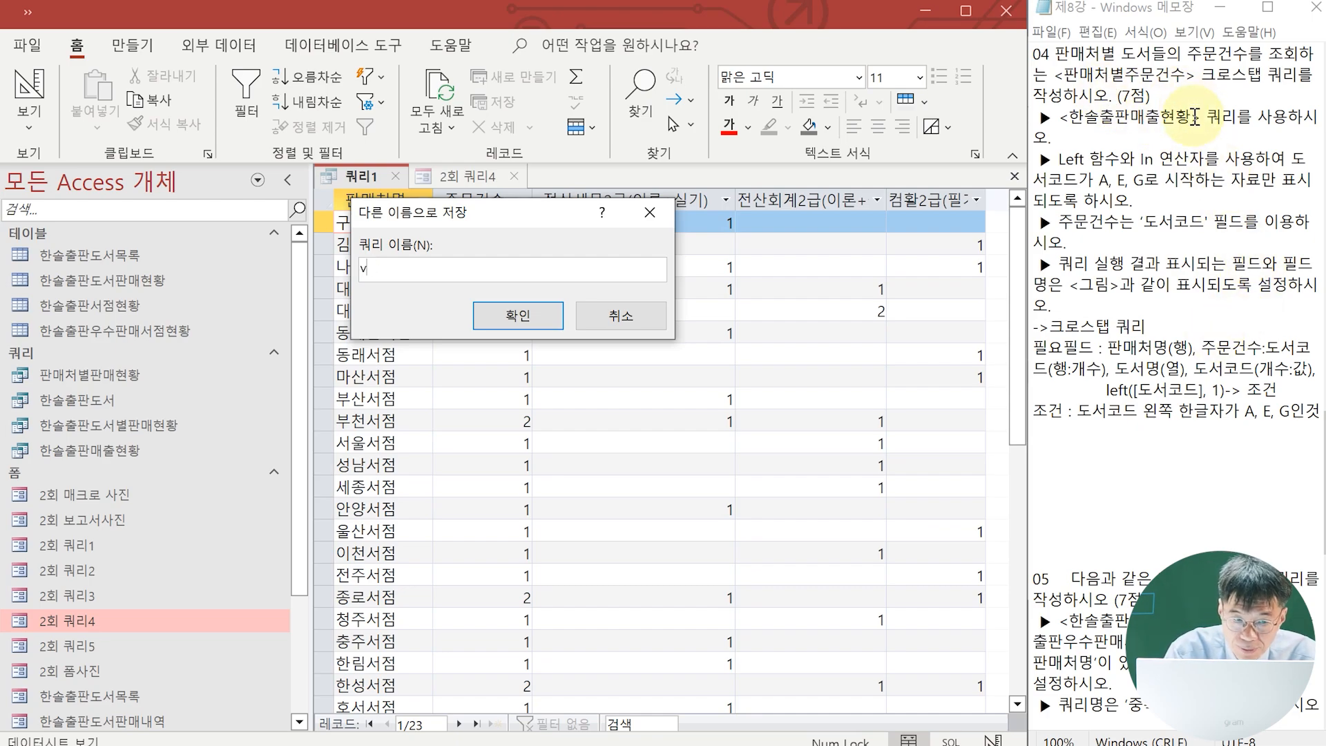
text(ksvksaocjquf)
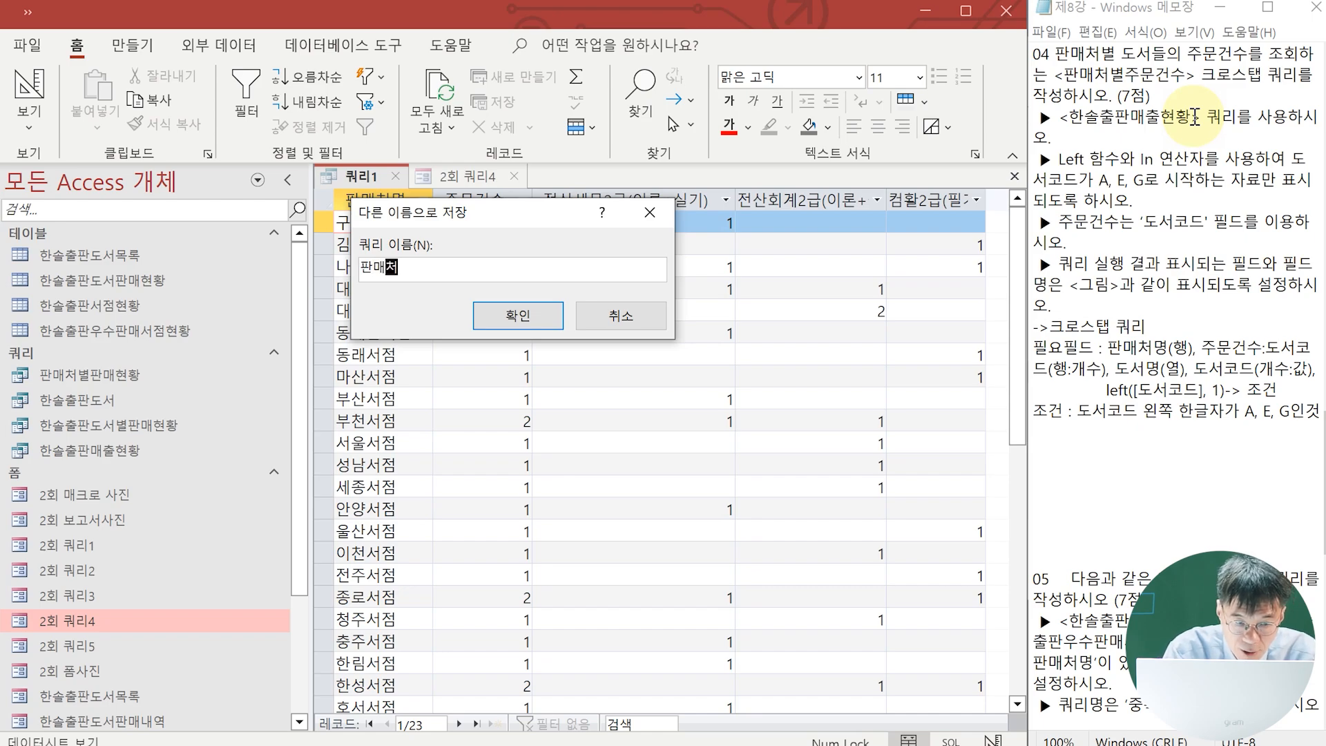
text(wnansrjstn)
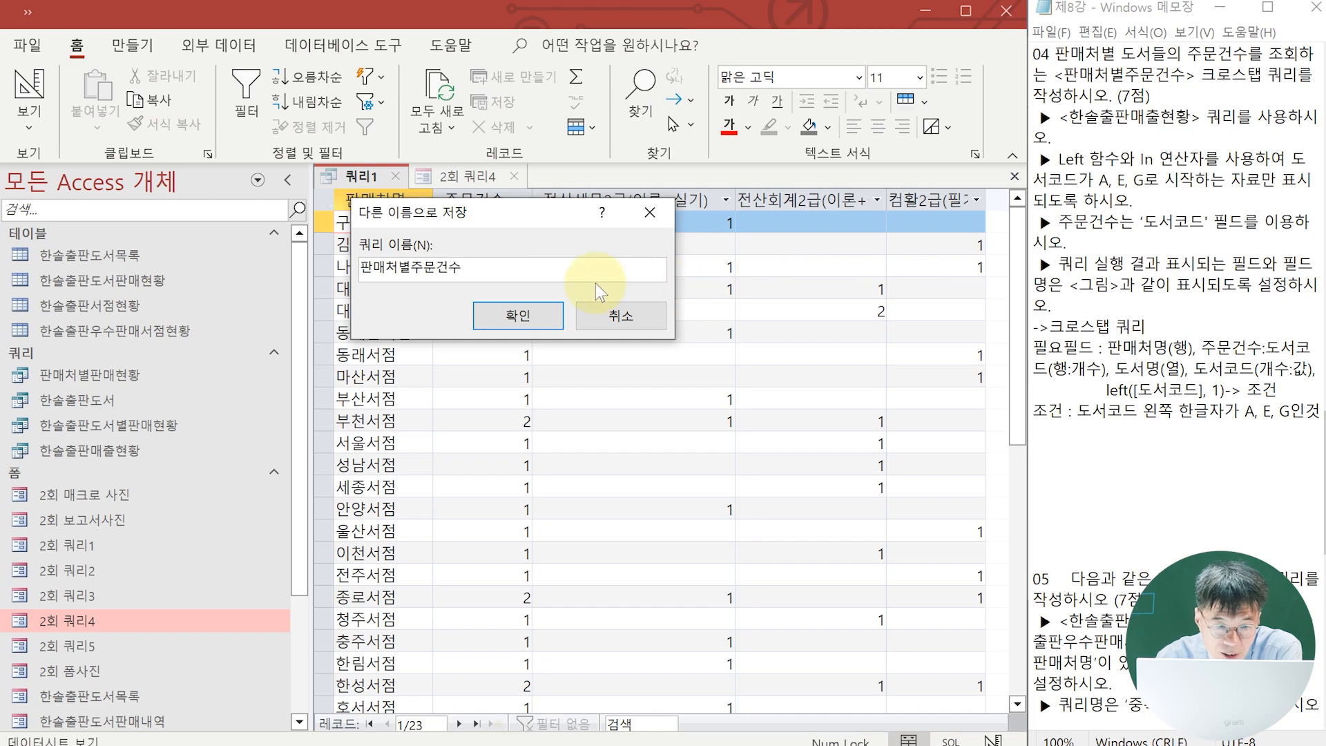
click(528, 316)
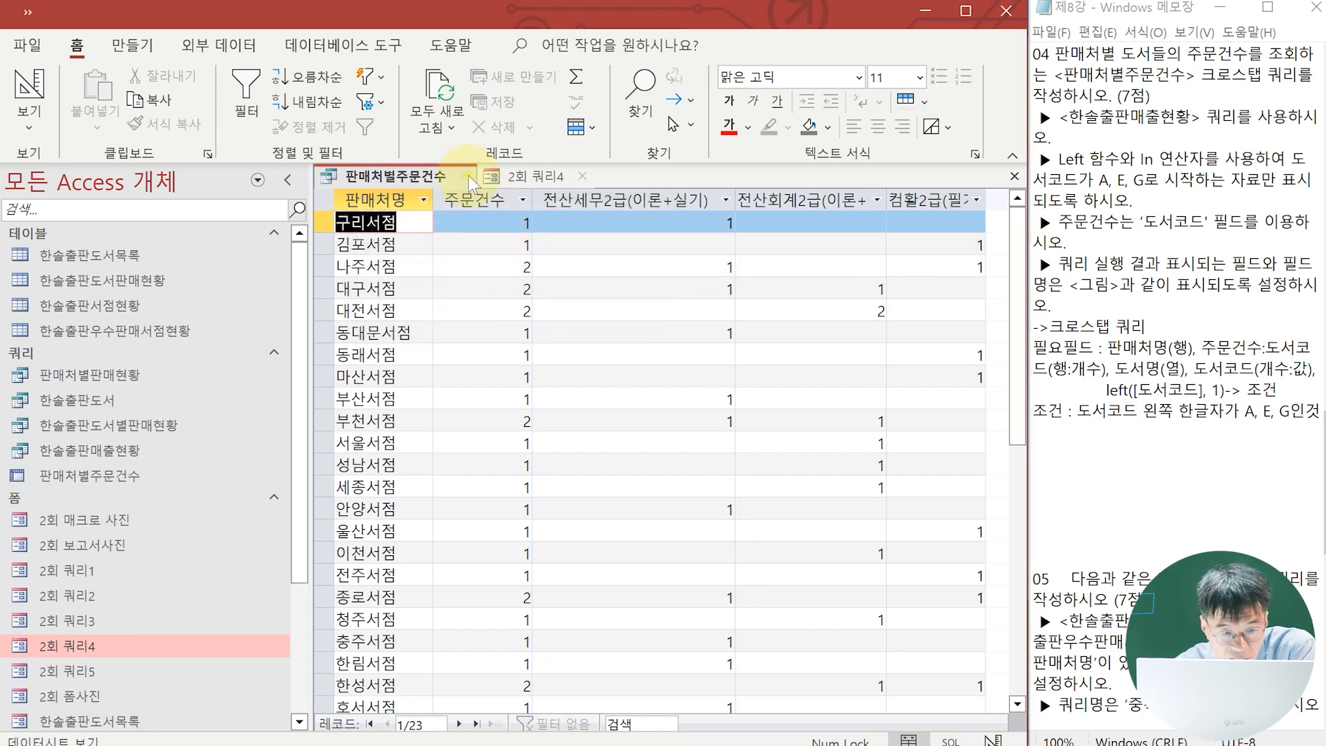
Close the saved query and the 2회 쿼리4 picture, and open the 2회 쿼리5 picture alongside the task 05 instructions.
click(463, 176)
click(423, 177)
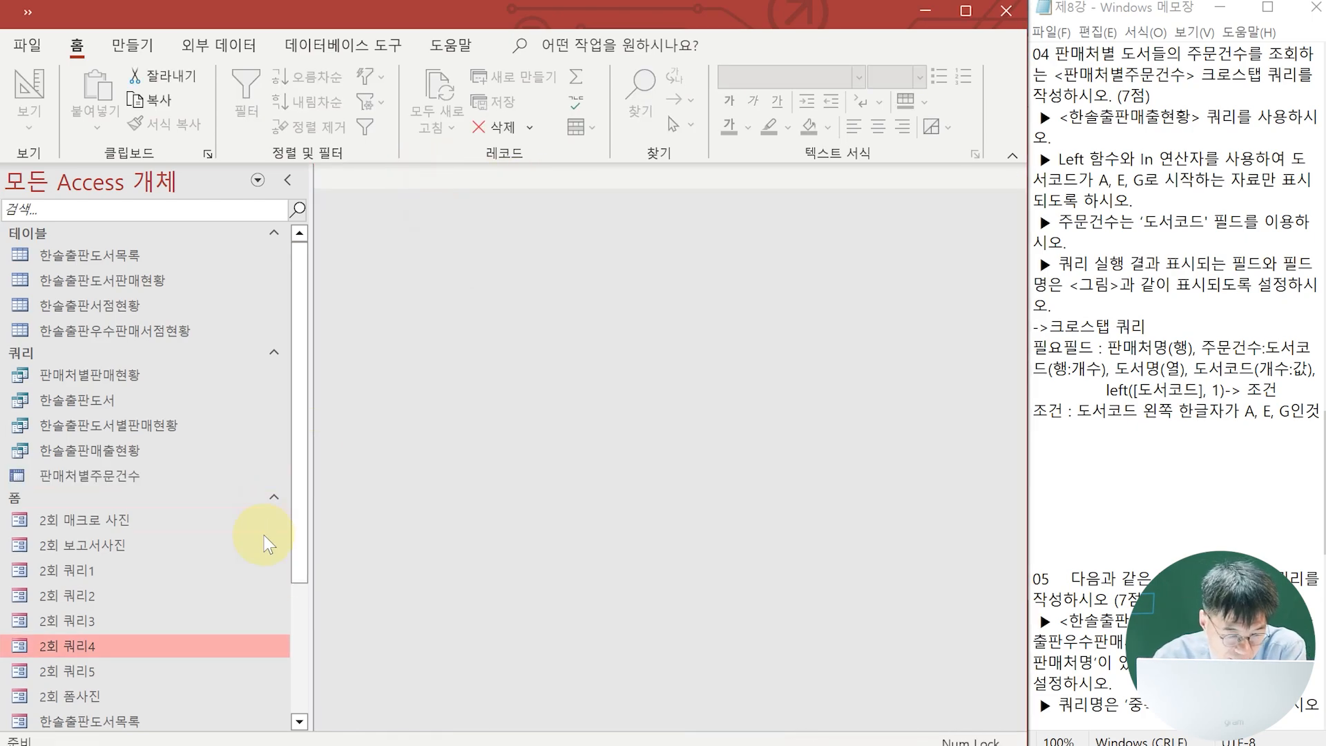
double_click(69, 671)
scroll(1041, 538, down, 7)
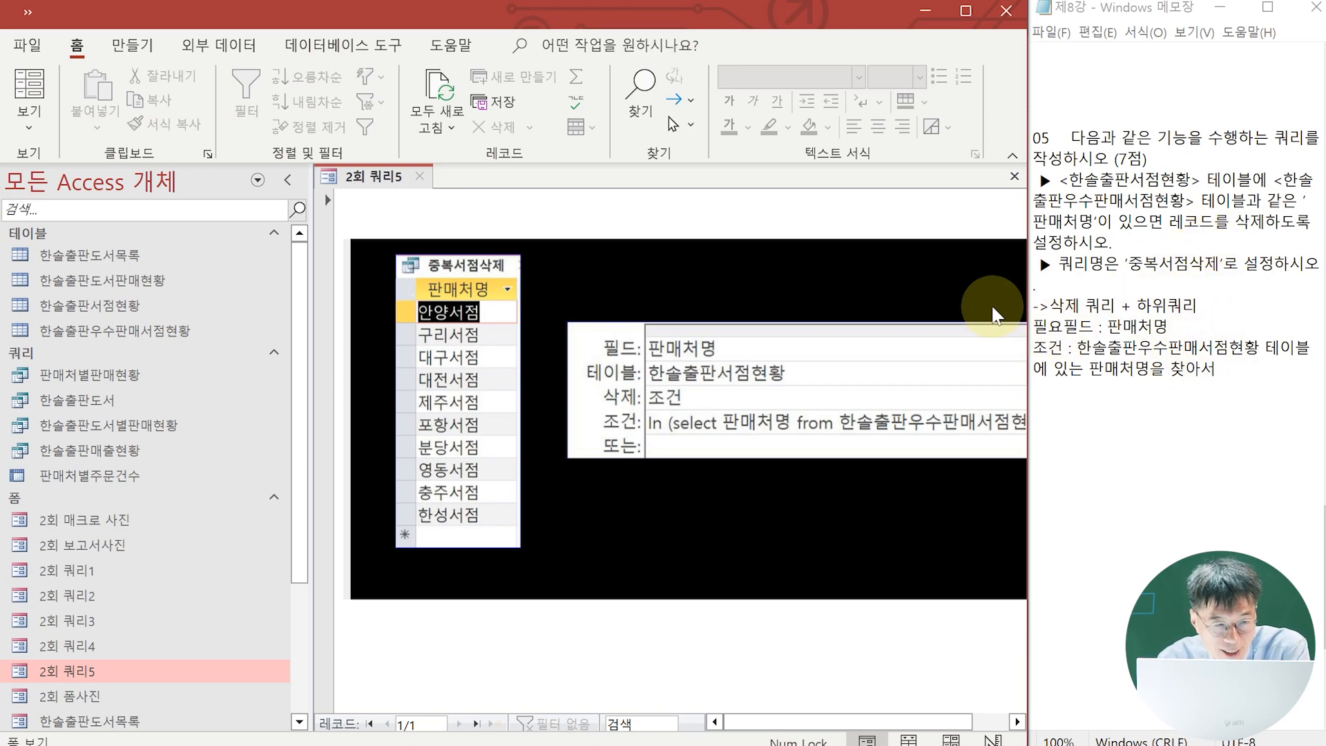
Create a new query in design view and make it a 삭제 query.
click(125, 54)
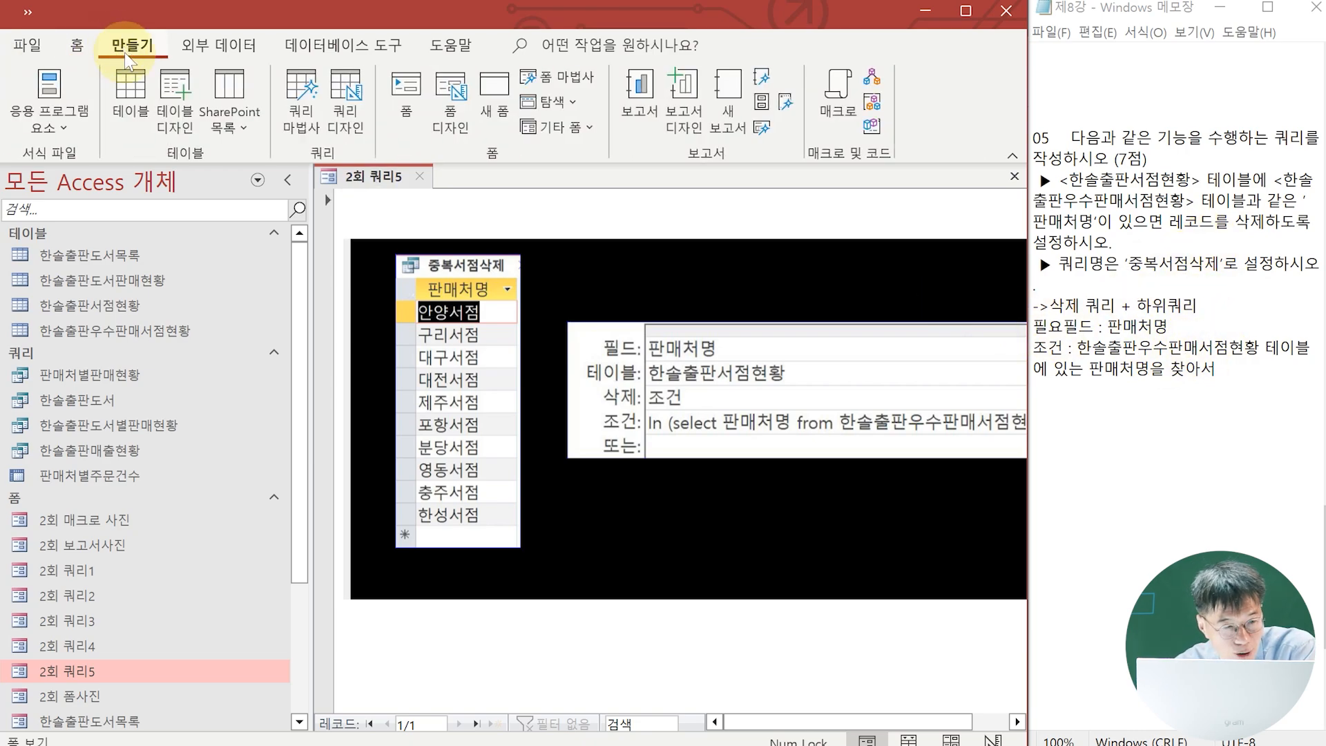
click(348, 126)
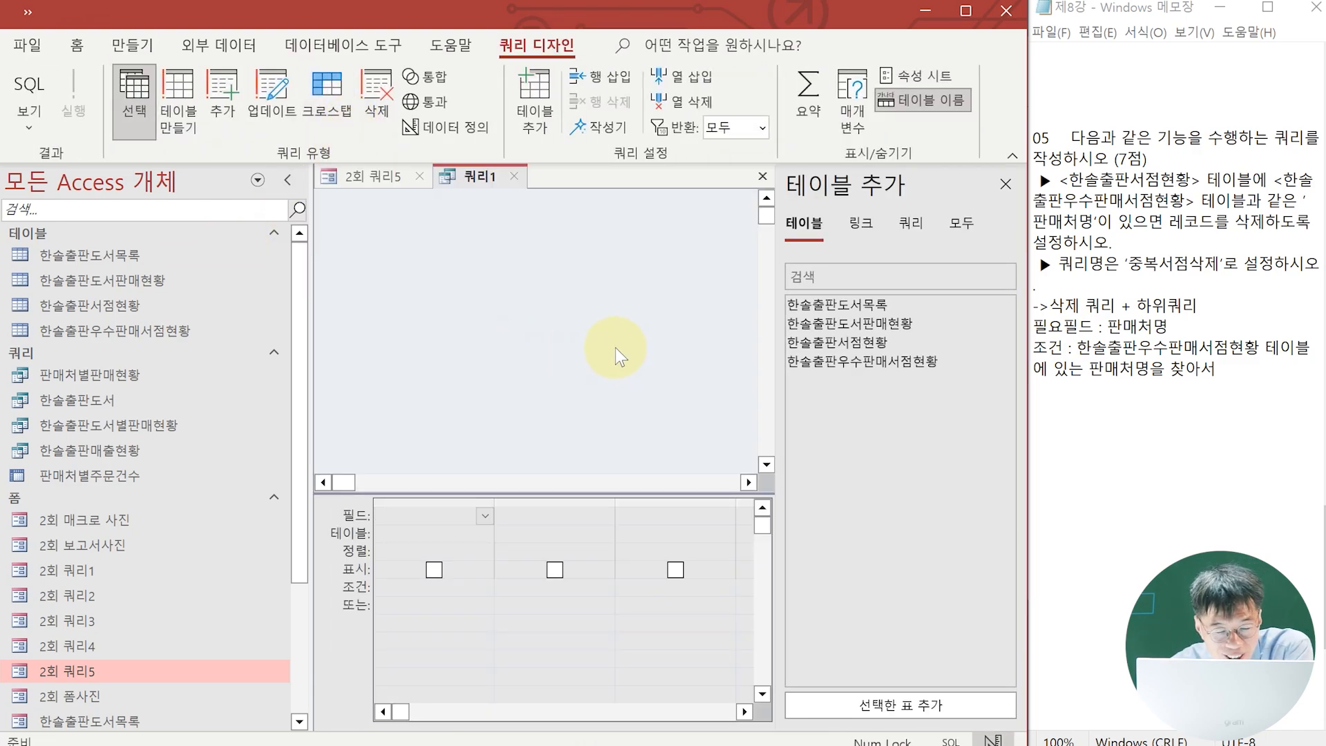
click(377, 106)
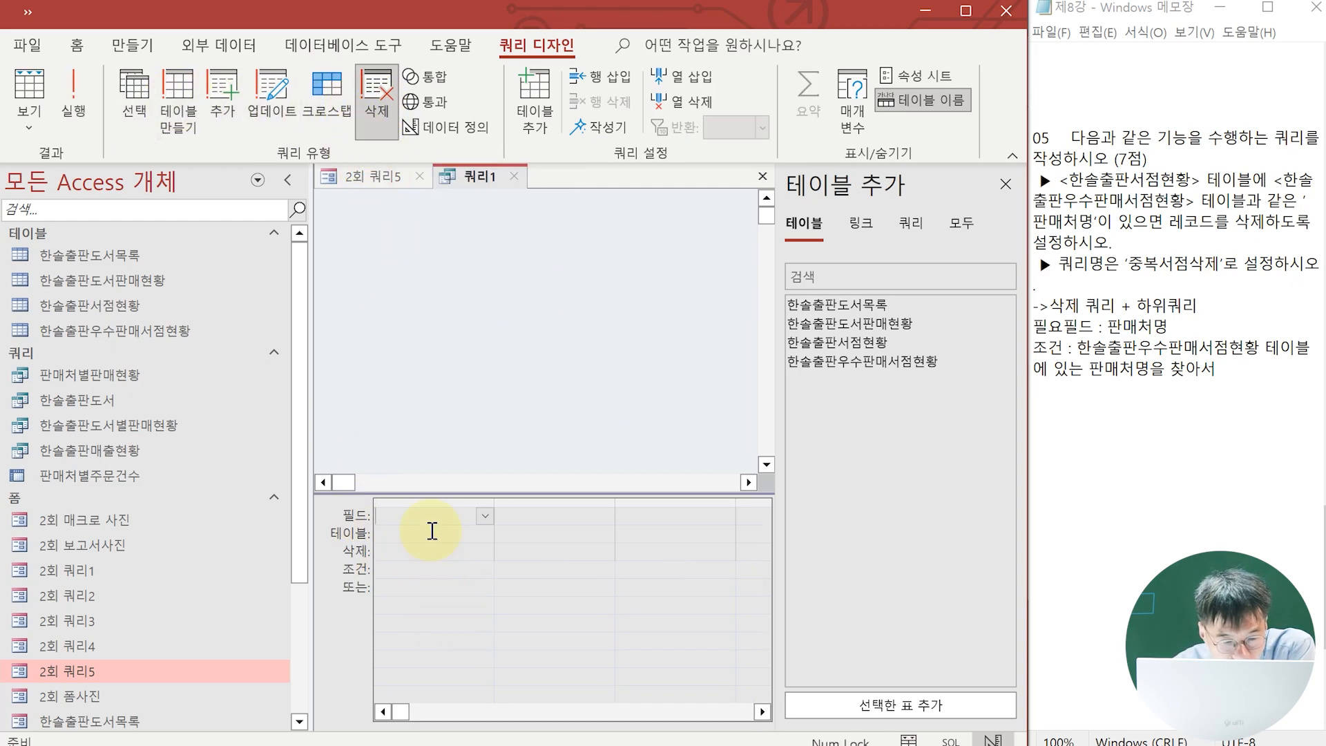
click(282, 90)
click(375, 105)
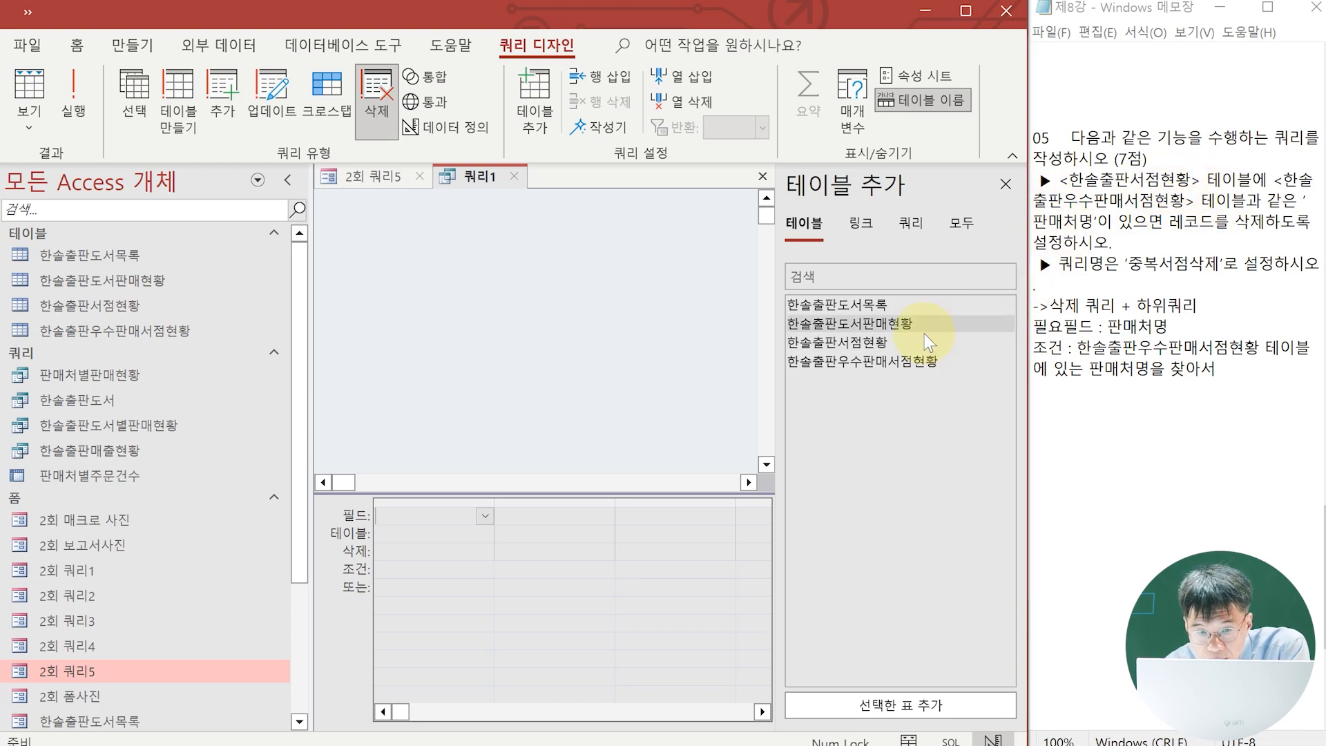
Add the 한솔출판서점현황 table to the delete query and include its 판매처명 field, following the 2회 쿼리5 picture.
double_click(874, 338)
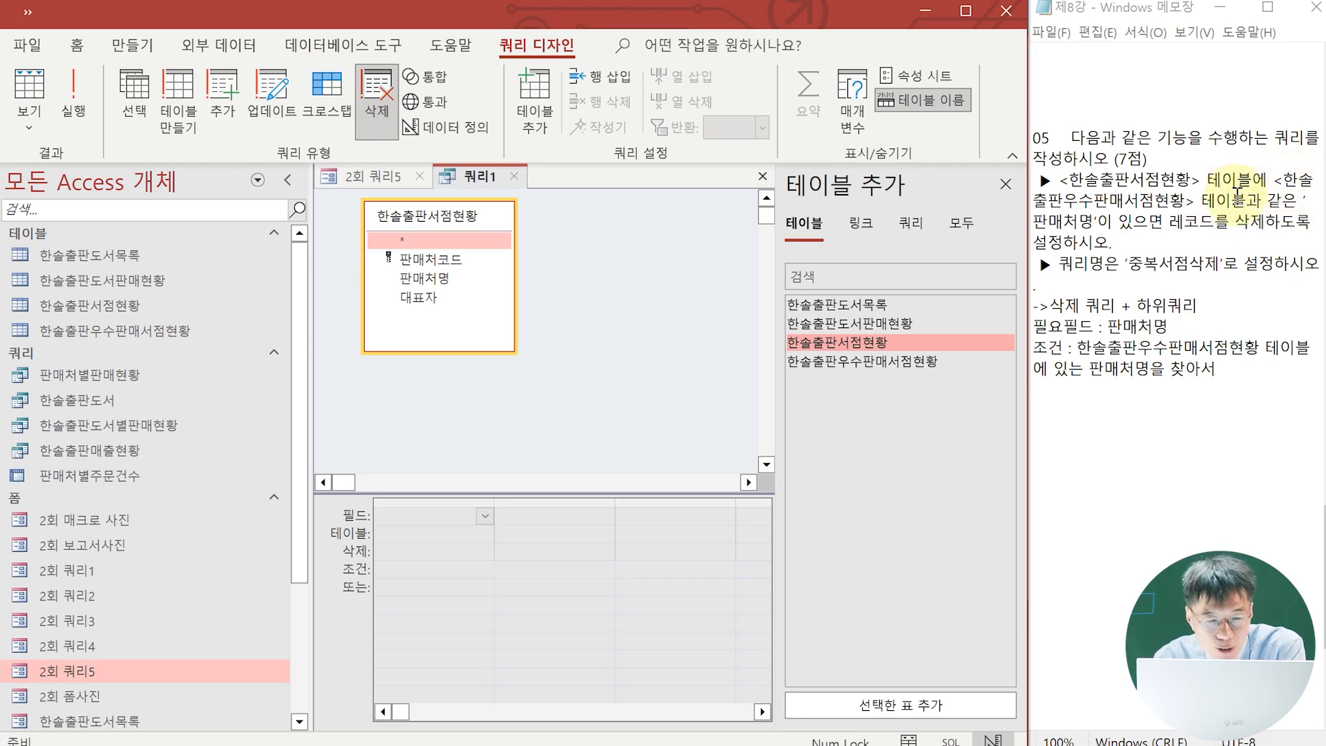
click(379, 178)
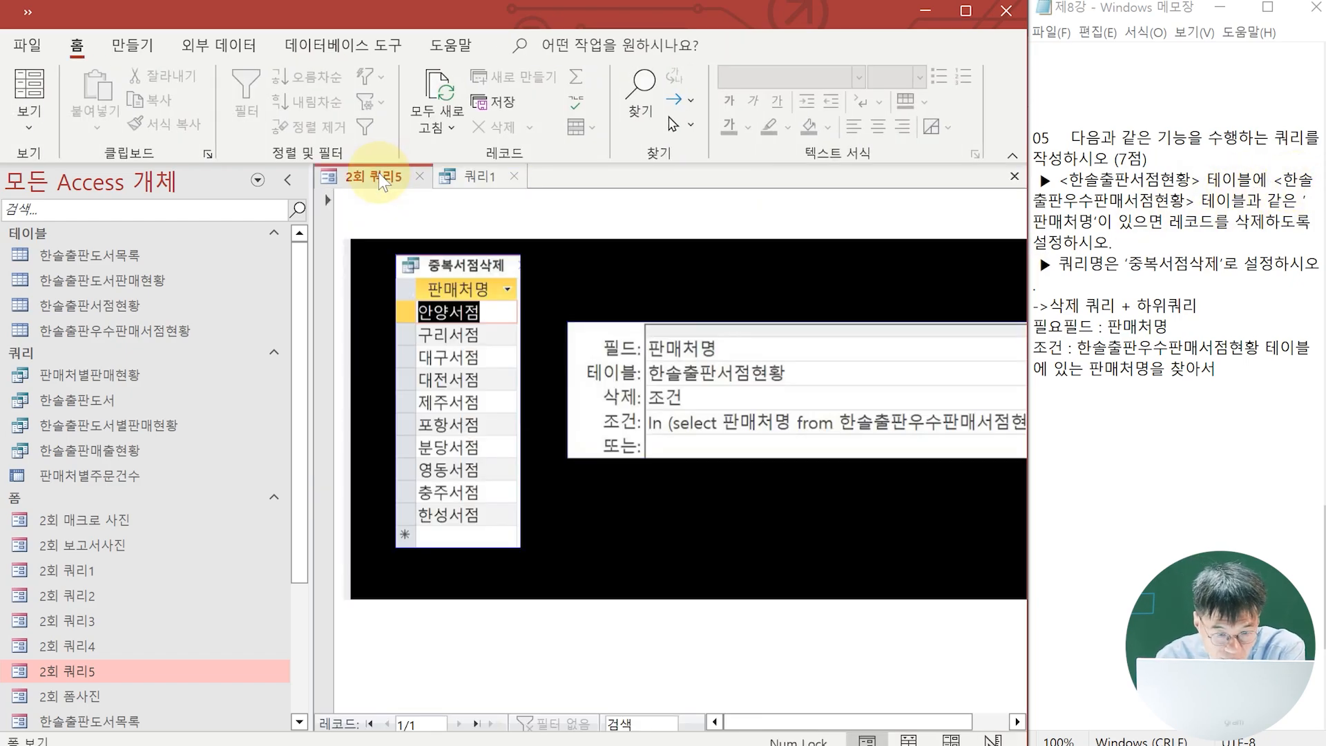
click(472, 179)
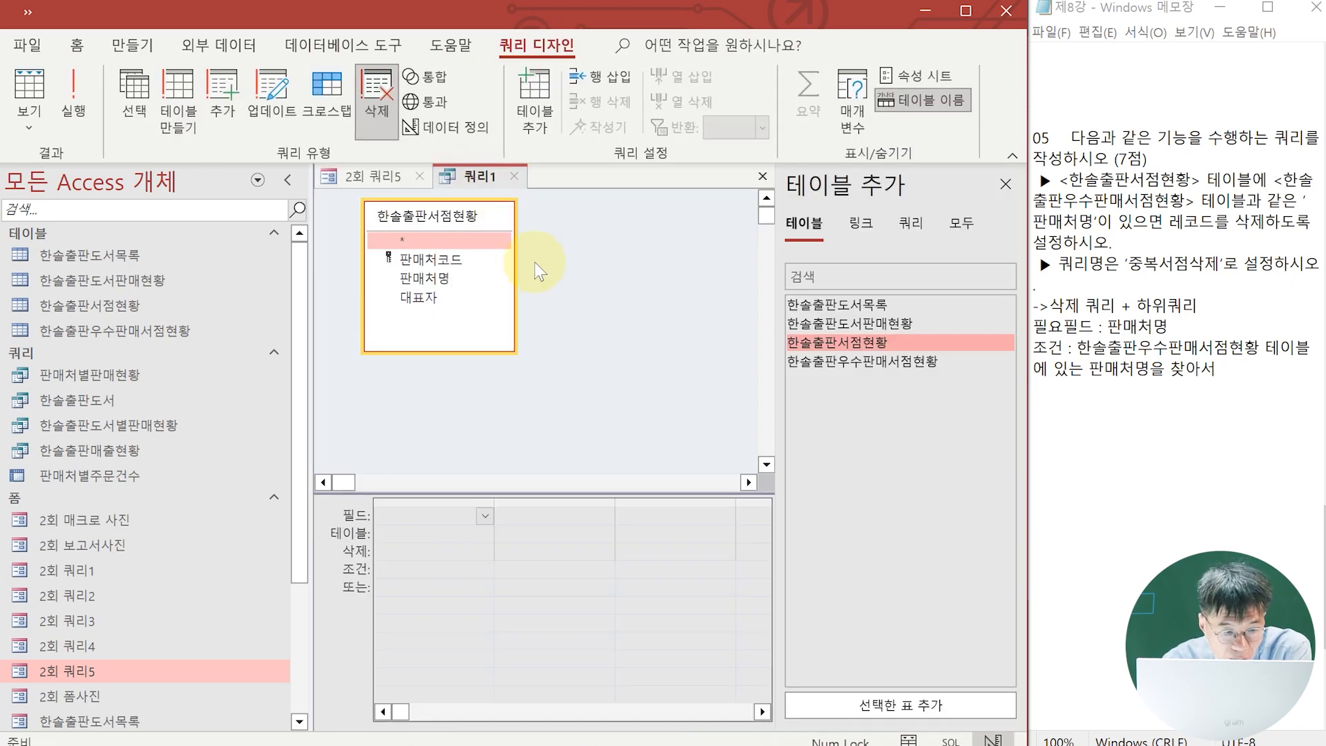
double_click(450, 279)
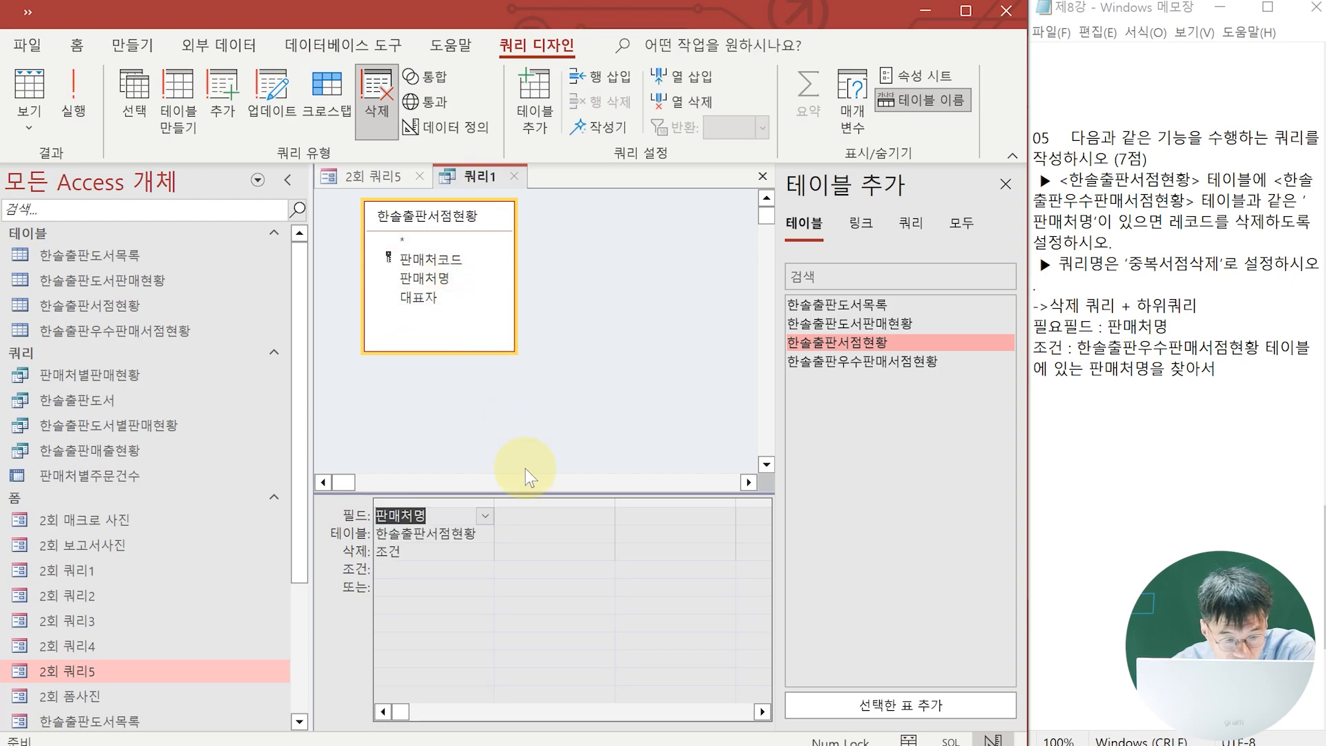
Set the criterion of the 판매처명 field to in(select 판매처명 from 한솔출판우수판매서점현황).
click(397, 568)
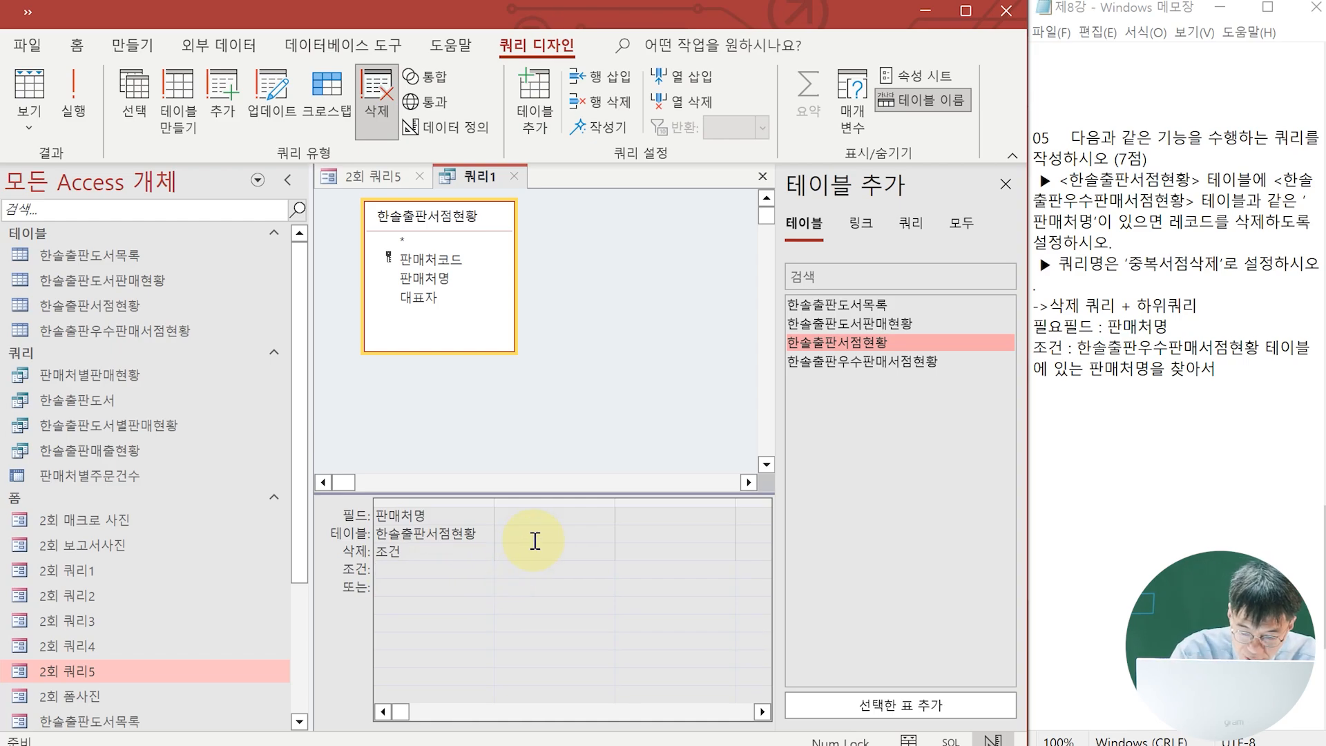
text(ㅑㅜ)
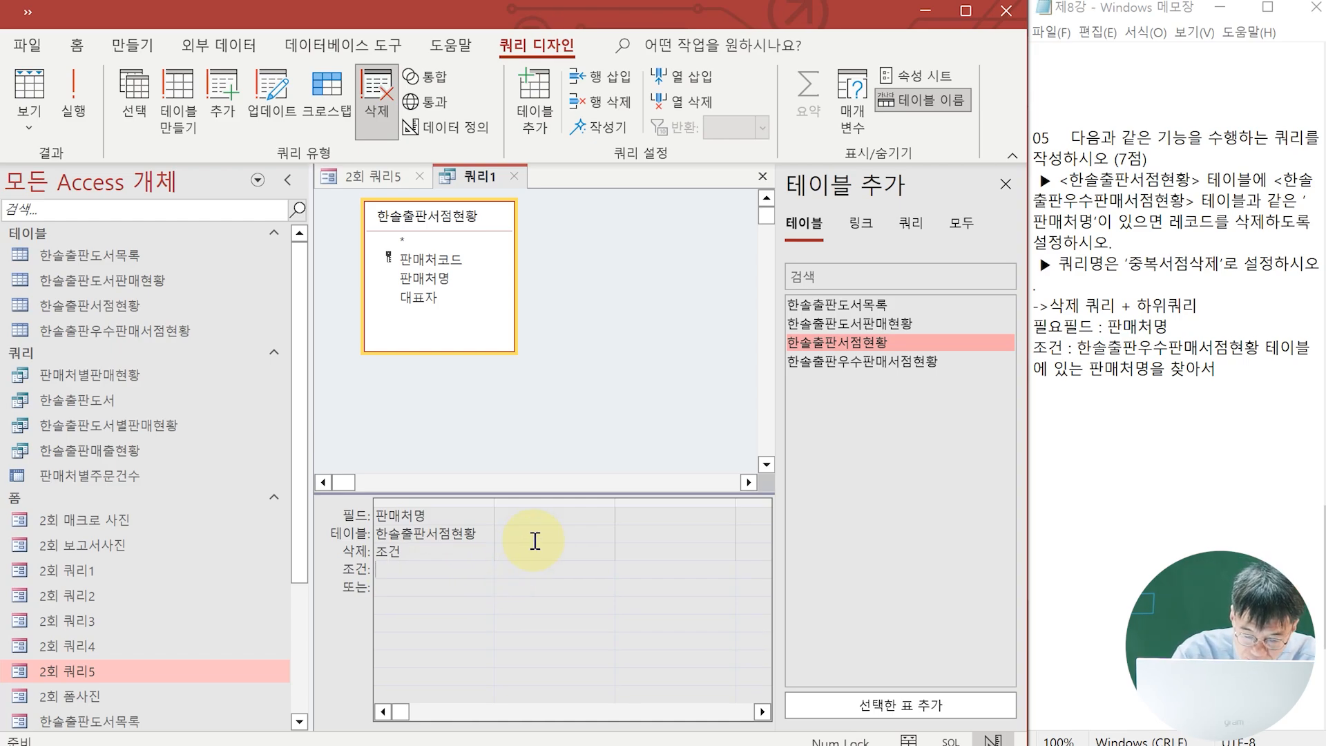
text(in)
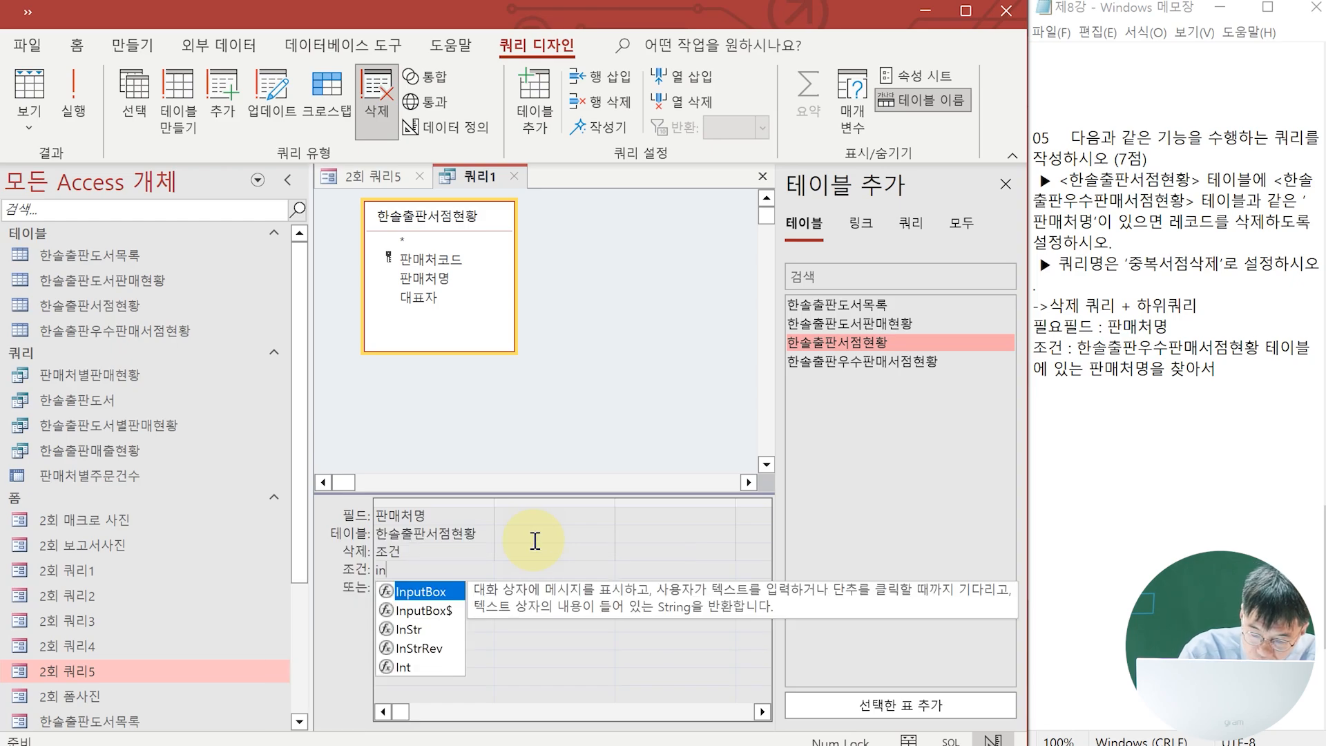
text(()
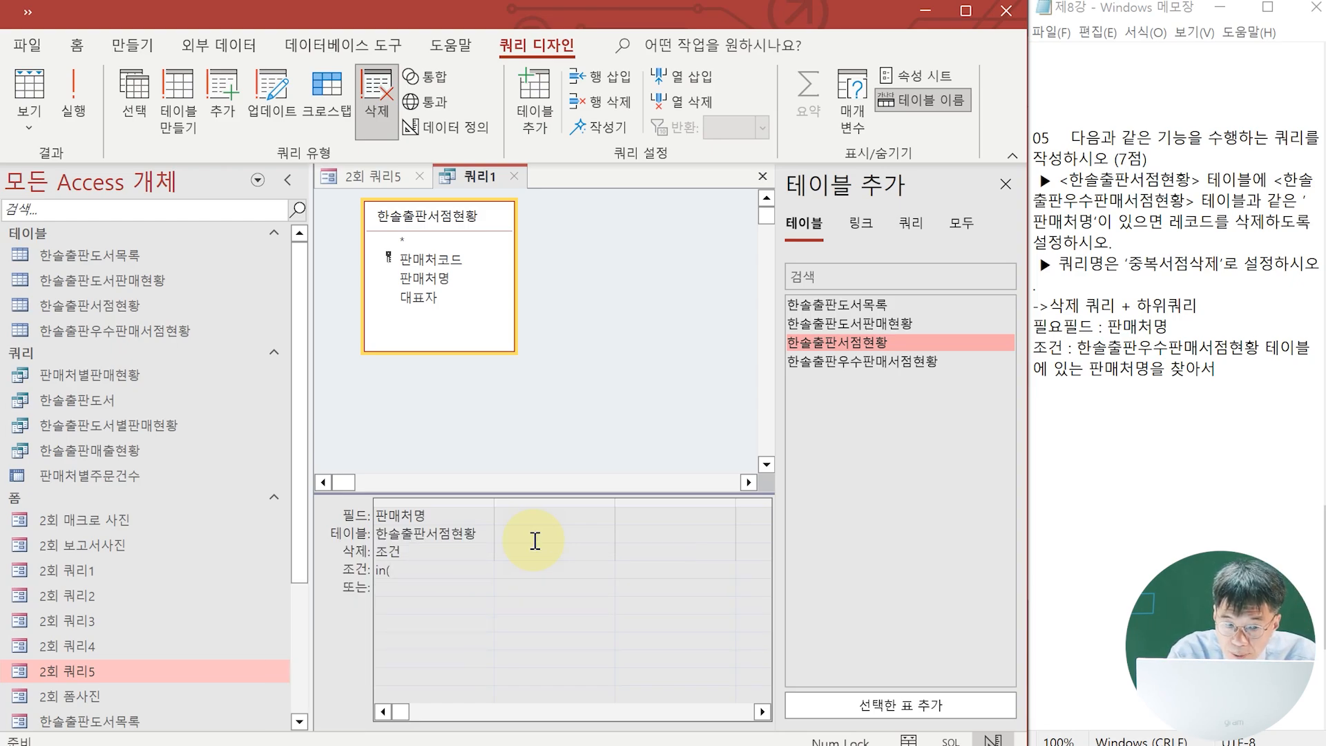
text(vks)
key(BackSpace)
key(BackSpace)
key(BackSpace)
text(판)
key(BackSpace)
key(BackSpace)
key(BackSpace)
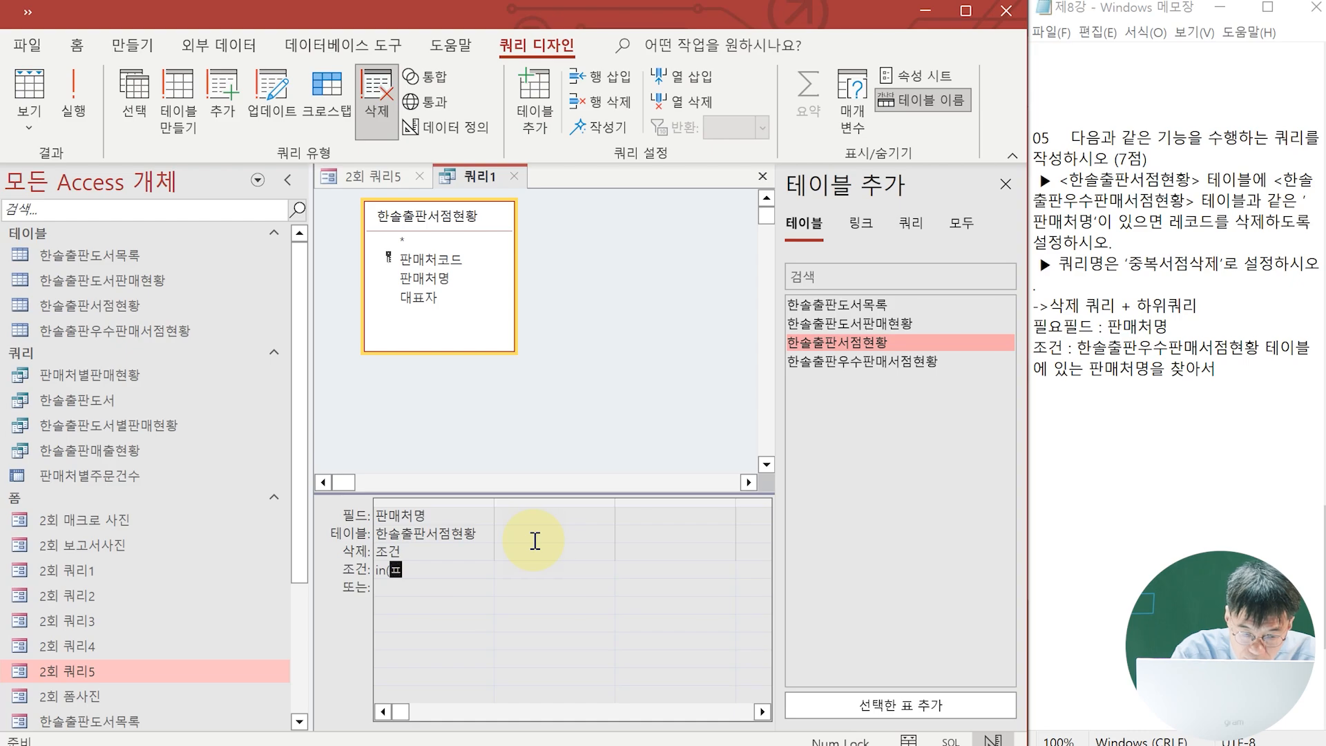
text(sle)
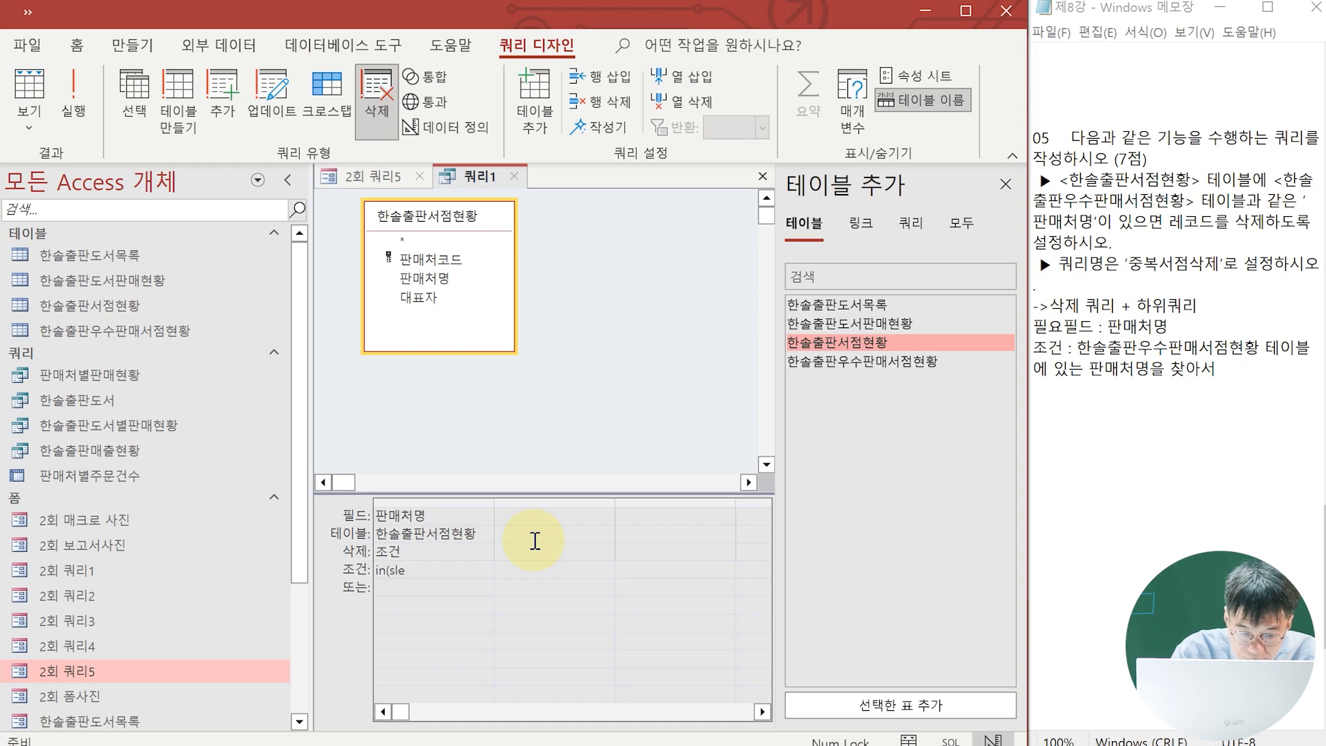
key(BackSpace)
key(BackSpace)
text(elect)
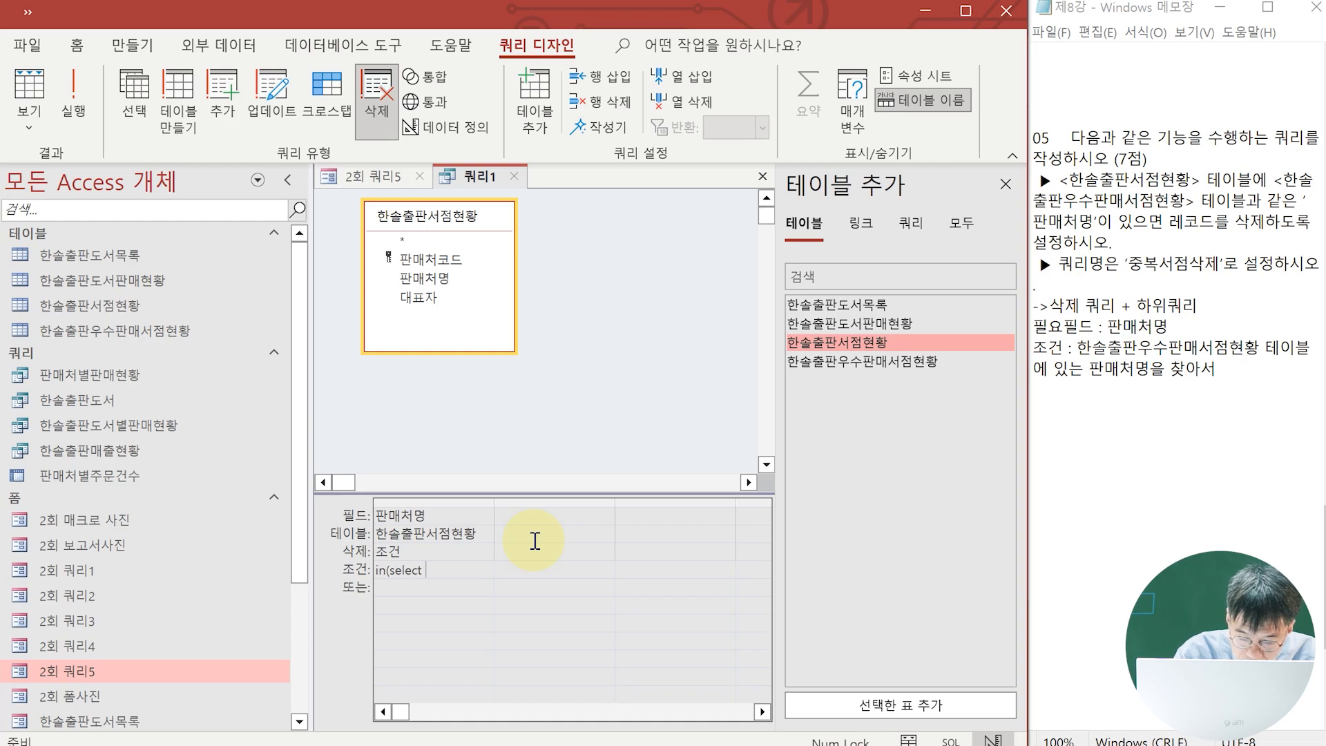
text( 판매처명)
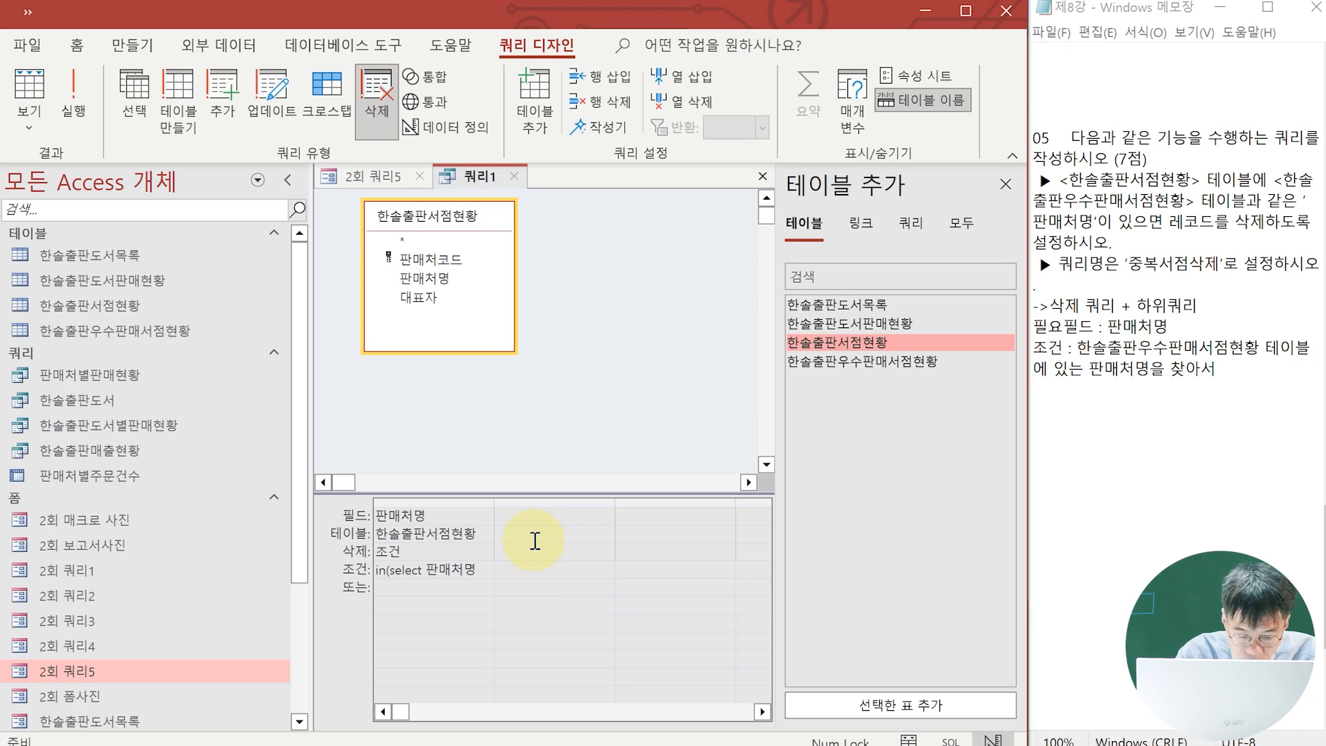
text( fo)
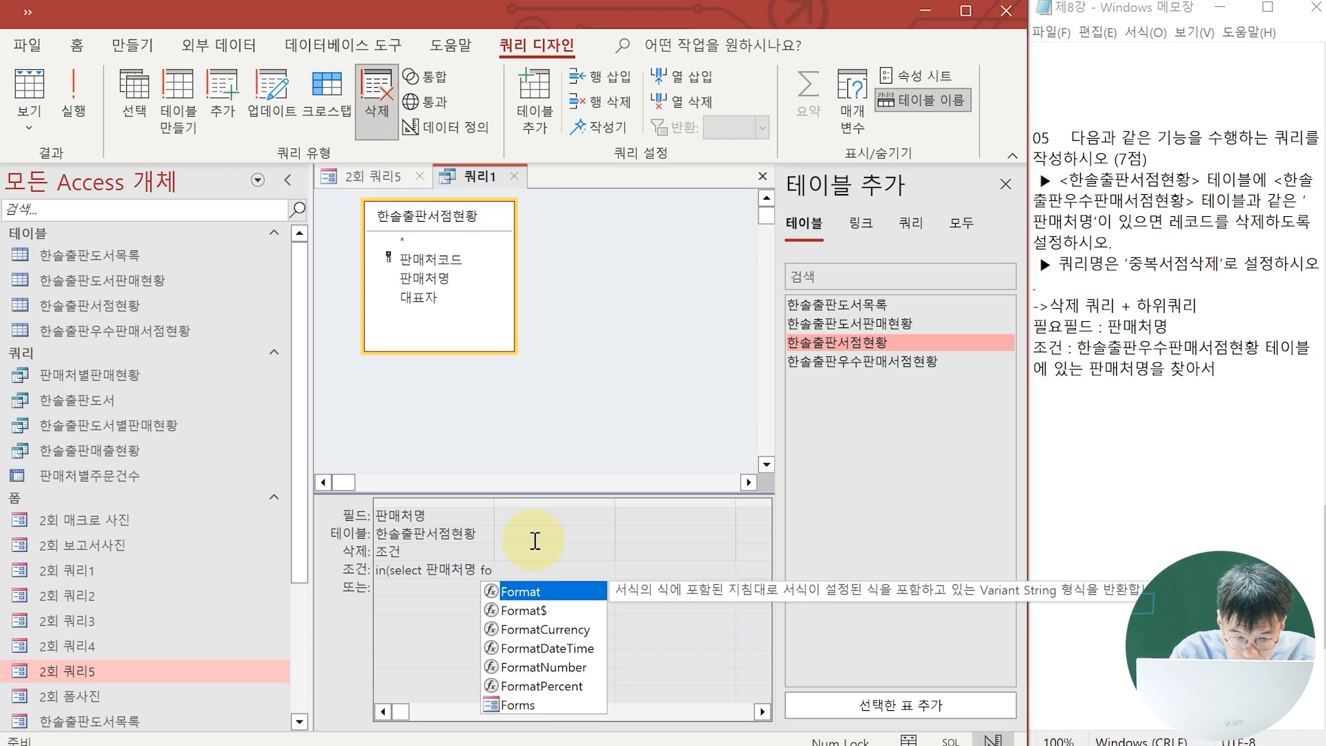
key(BackSpace)
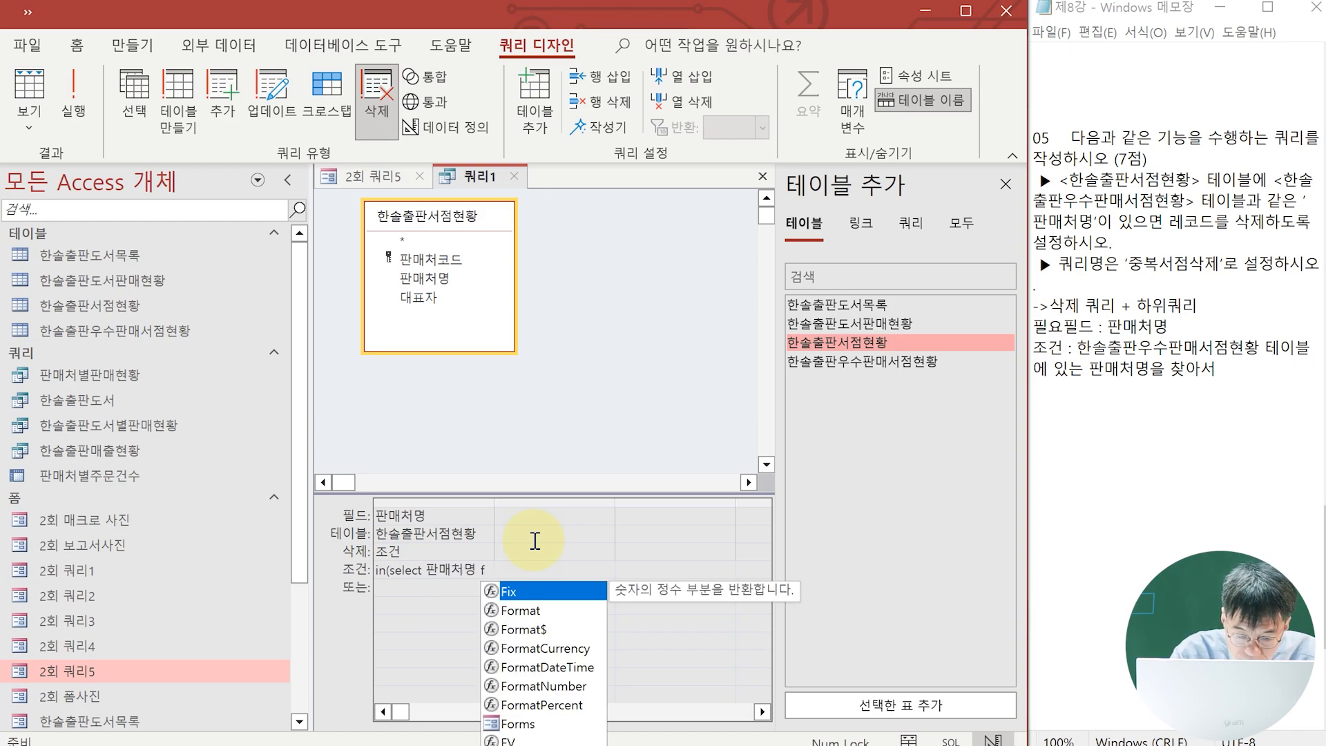
text(r)
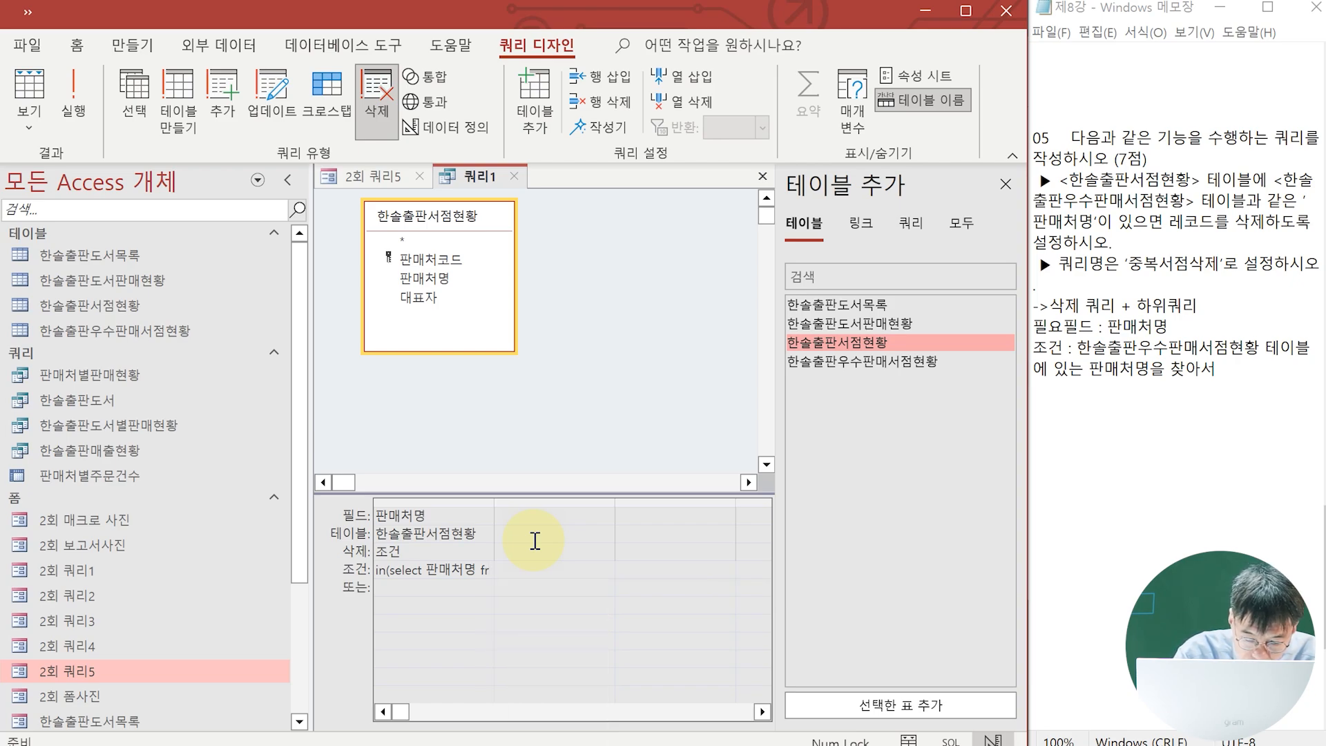
text(om)
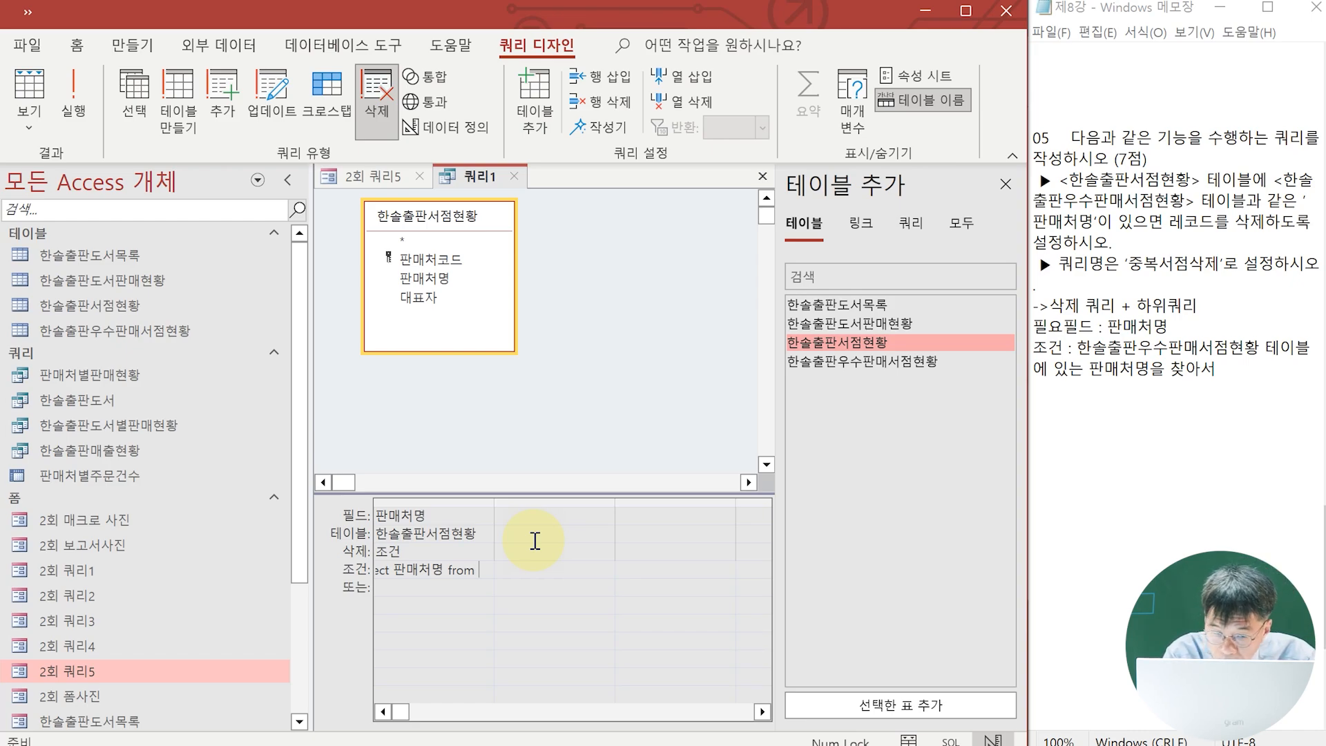
text(gks)
key(BackSpace)
key(BackSpace)
key(BackSpace)
text(한)
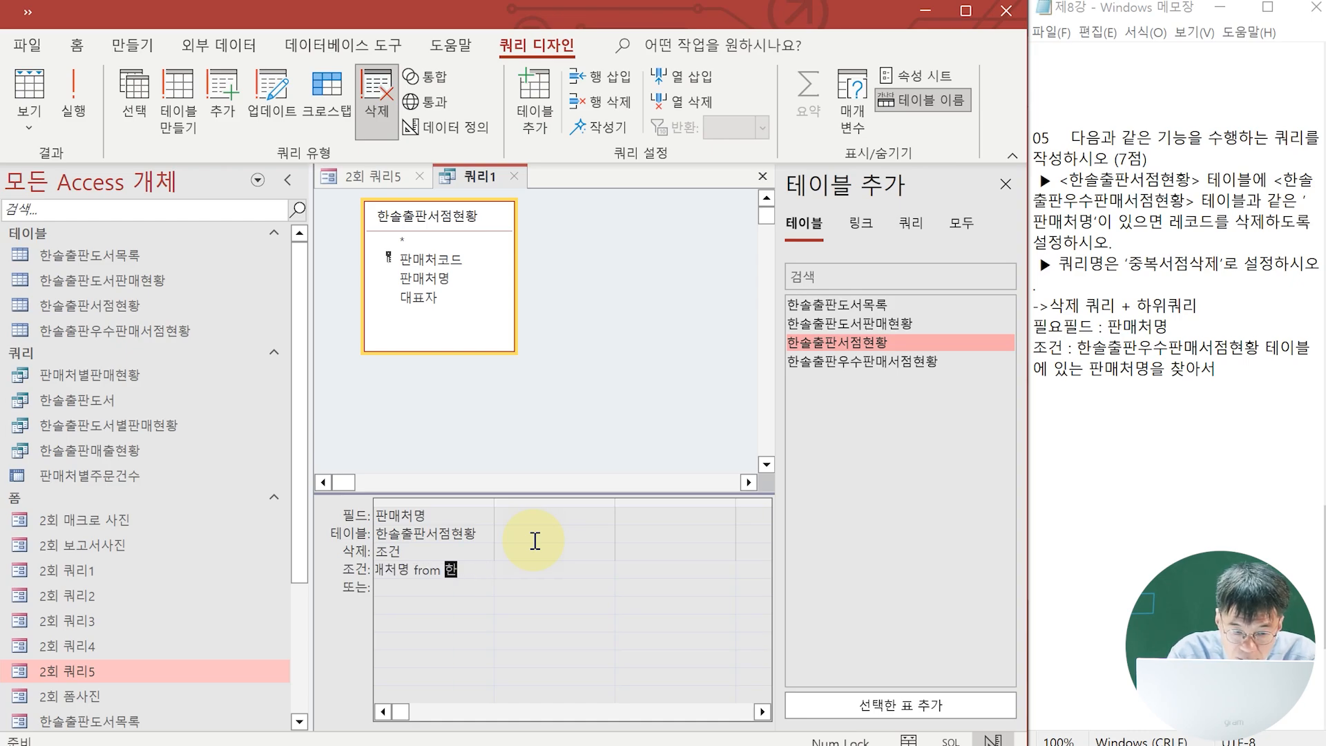
text(솔추ㄹ판우숲)
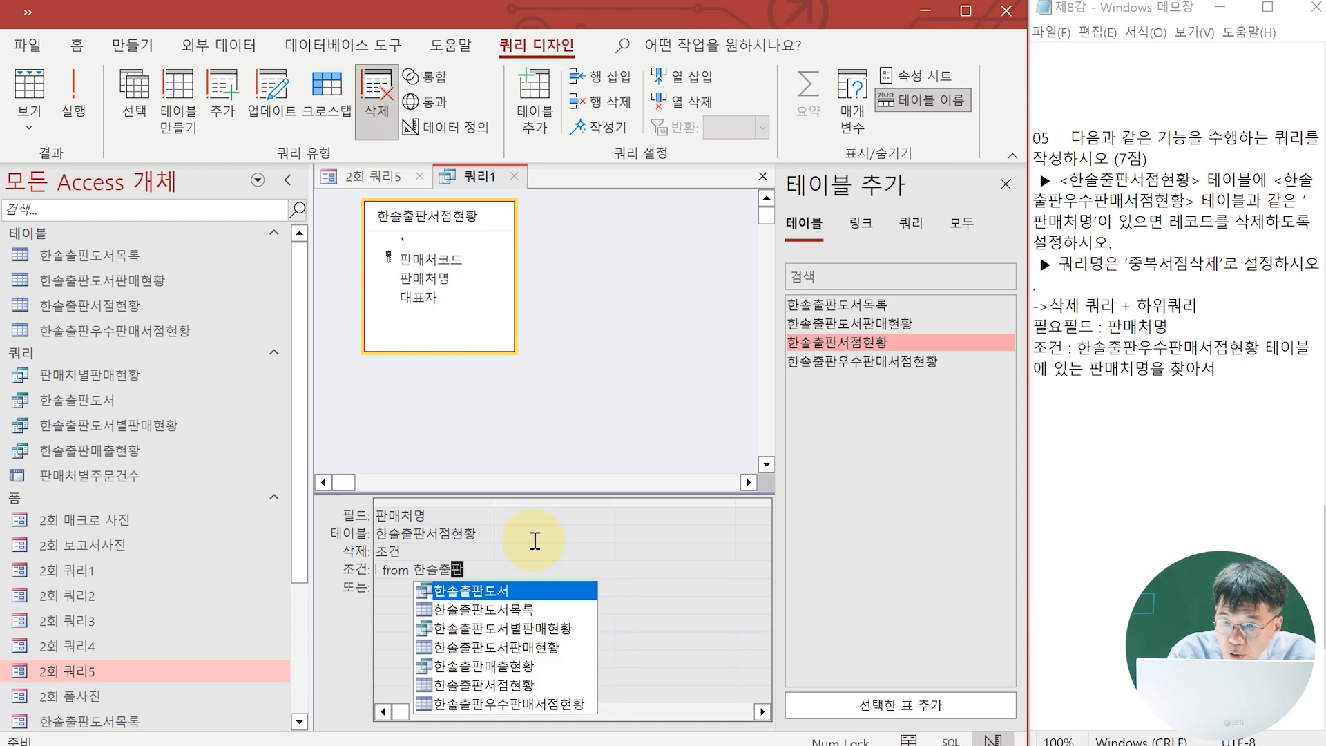
text(판매)
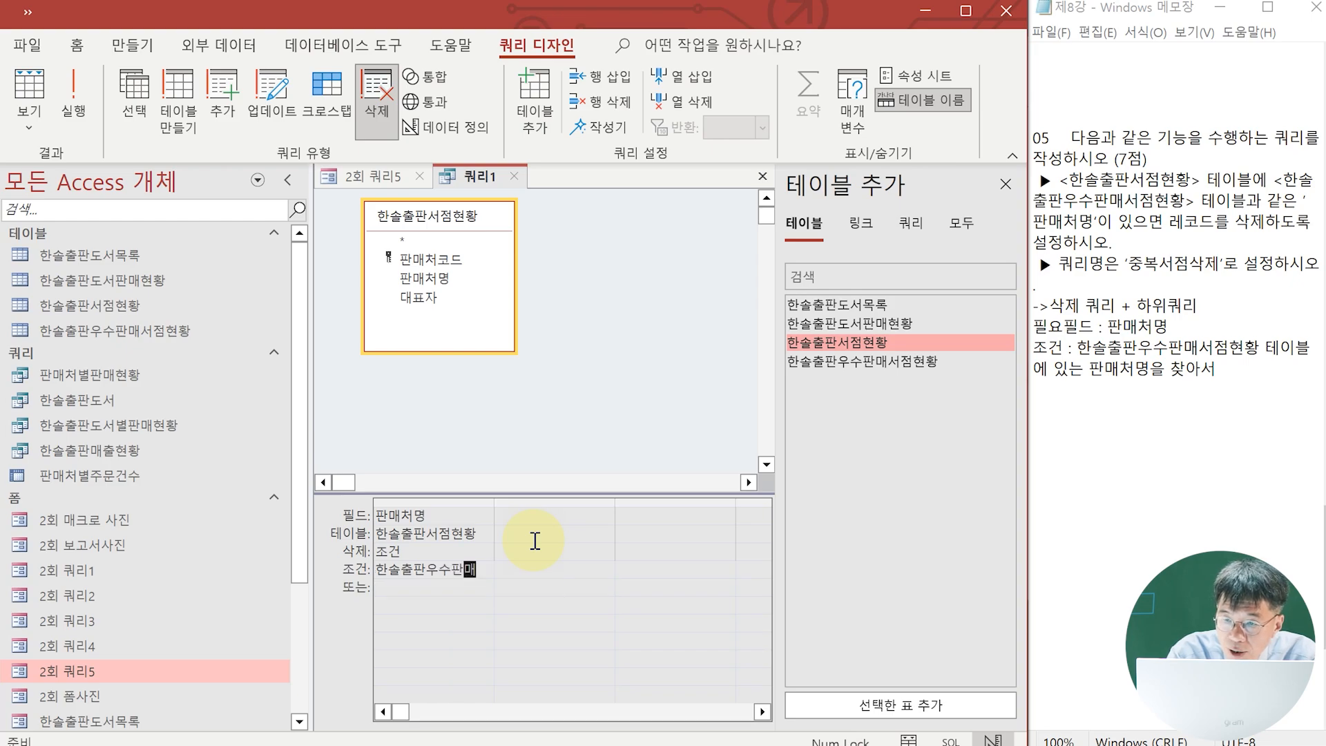
text(서점혀ㄴ황))
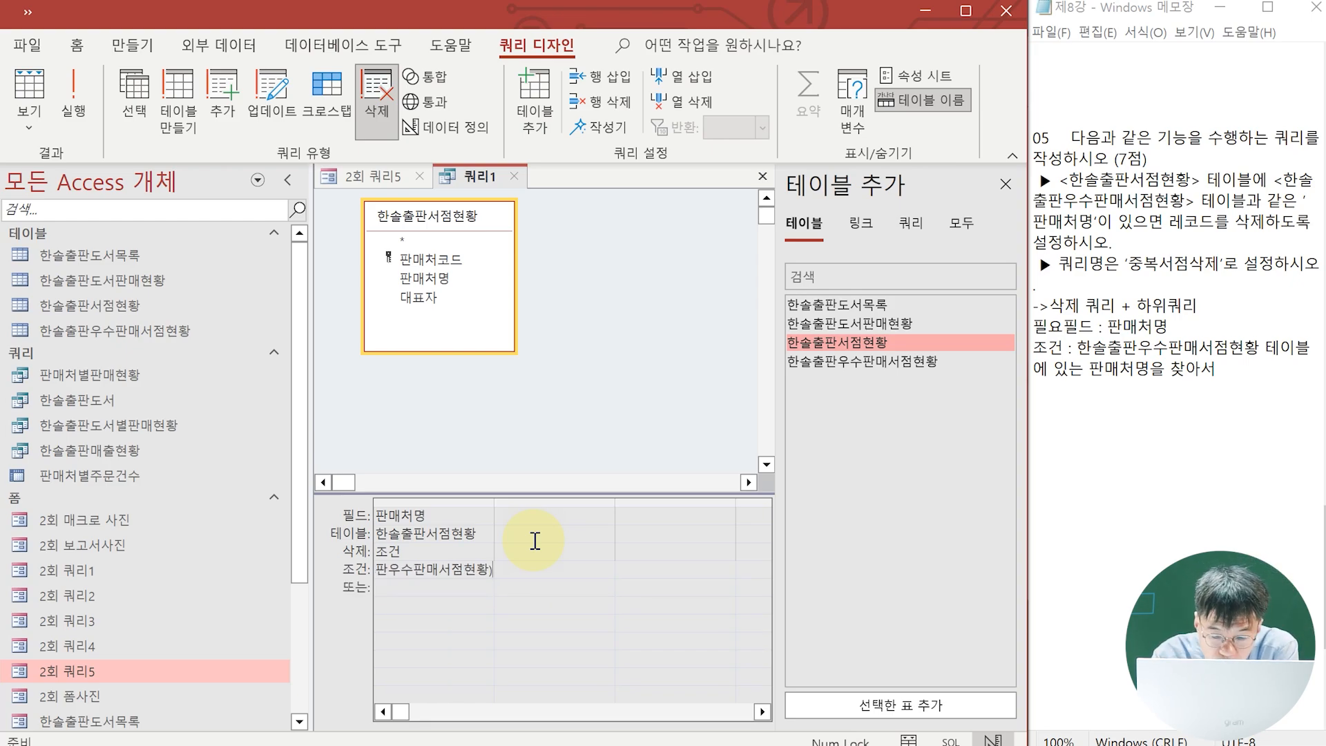
key(Return)
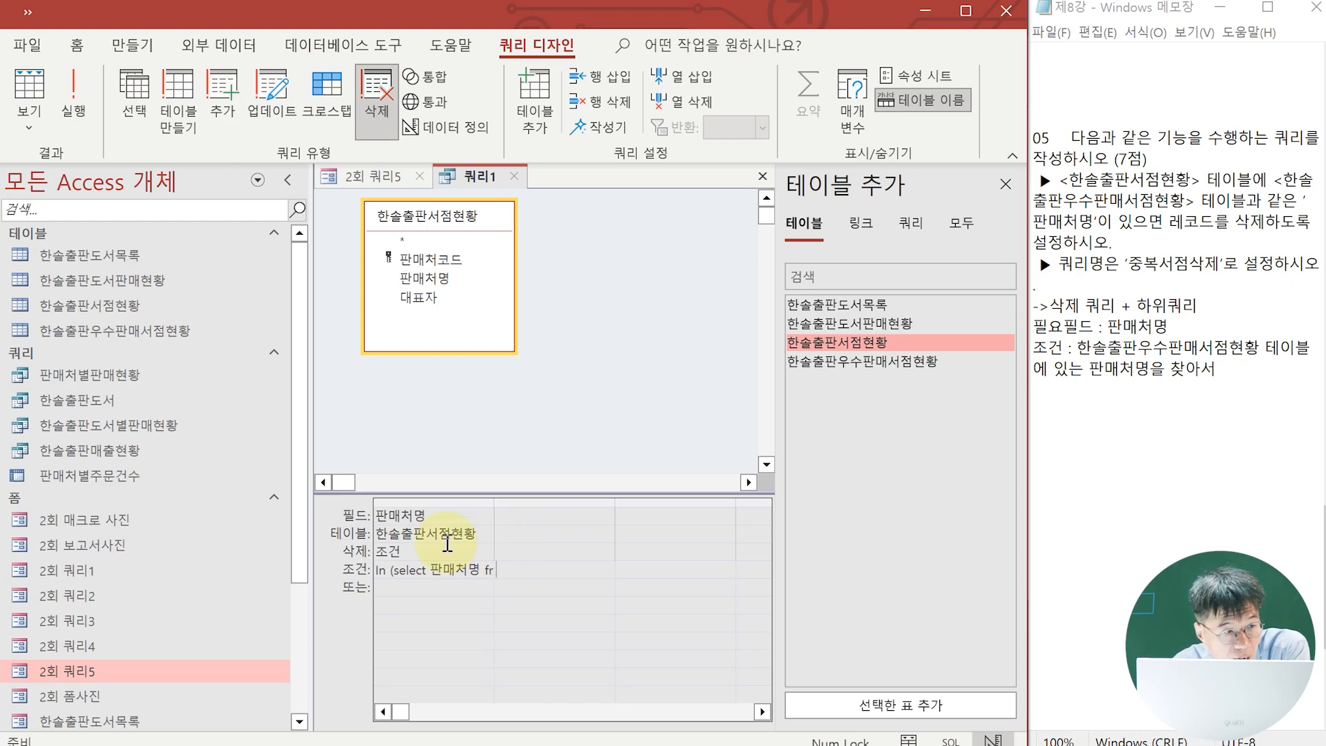
Test-run the delete query without confirming the deletion, and compare its design with the 2회 쿼리5 picture.
click(72, 103)
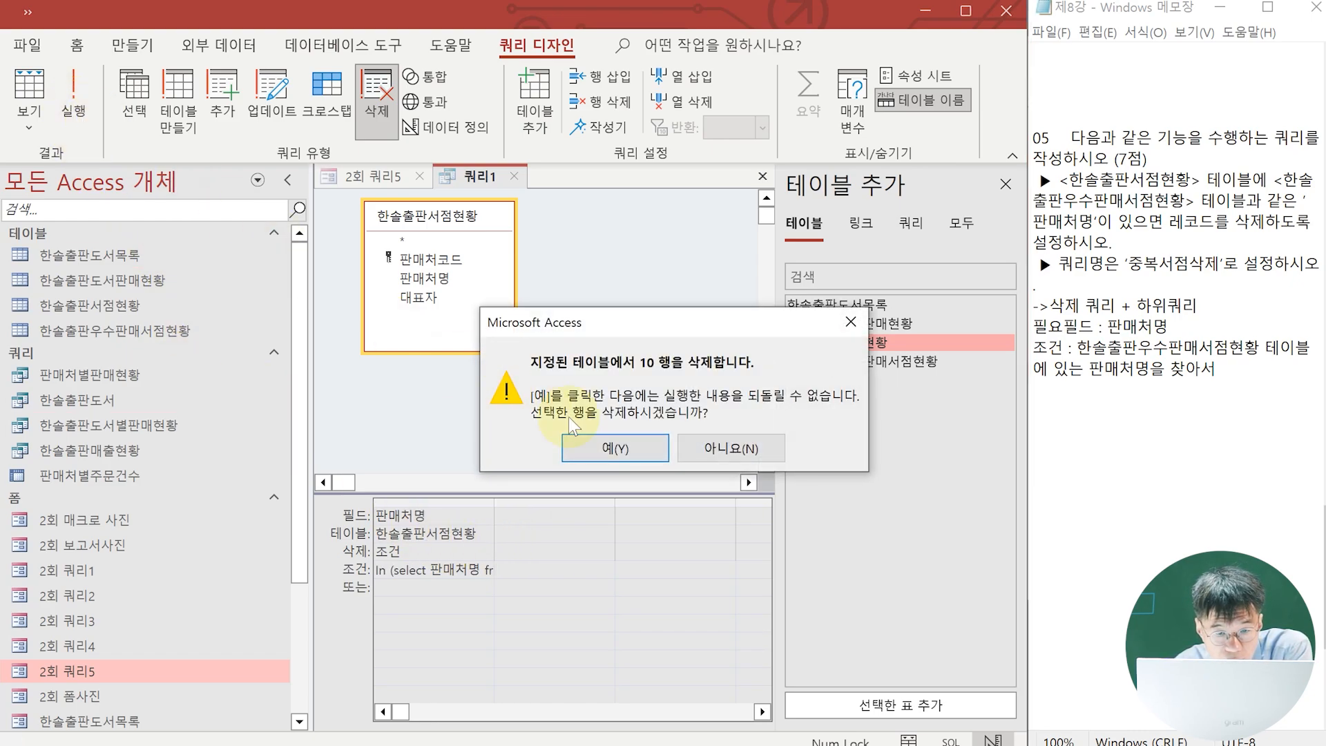
click(843, 325)
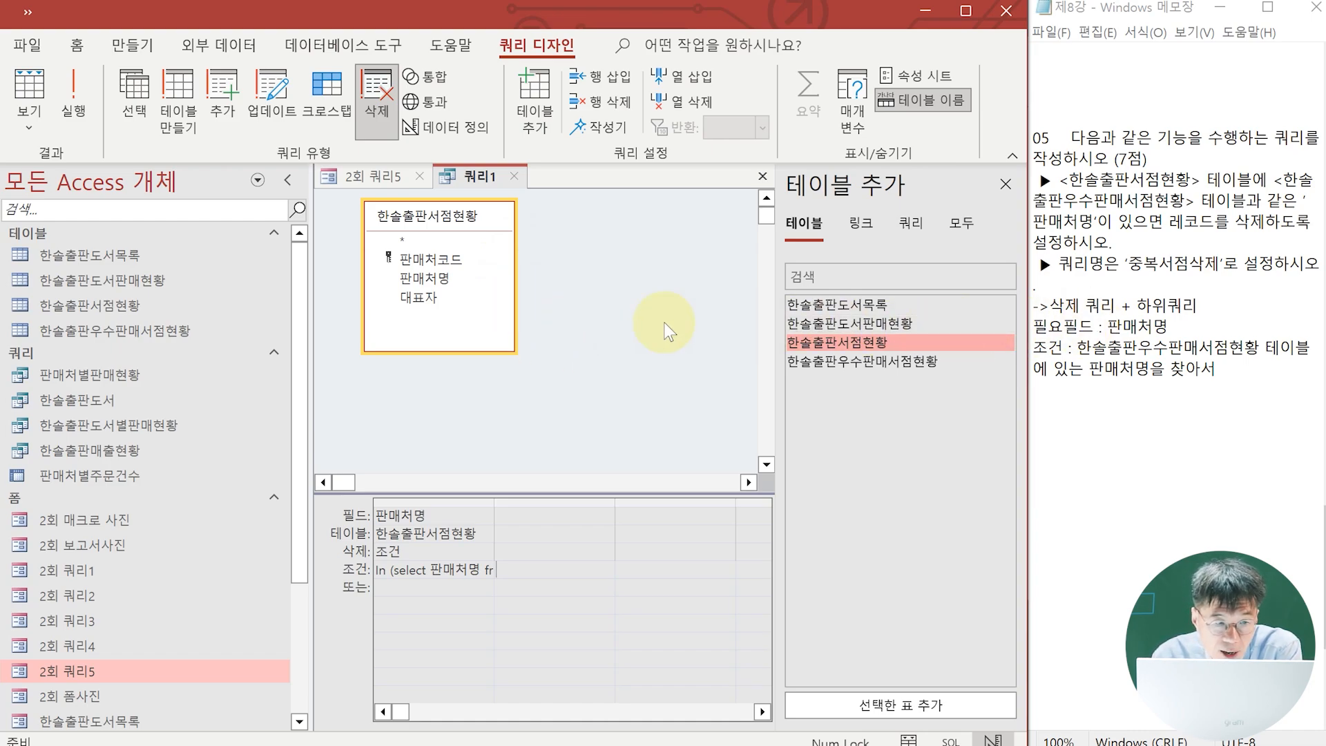
click(373, 175)
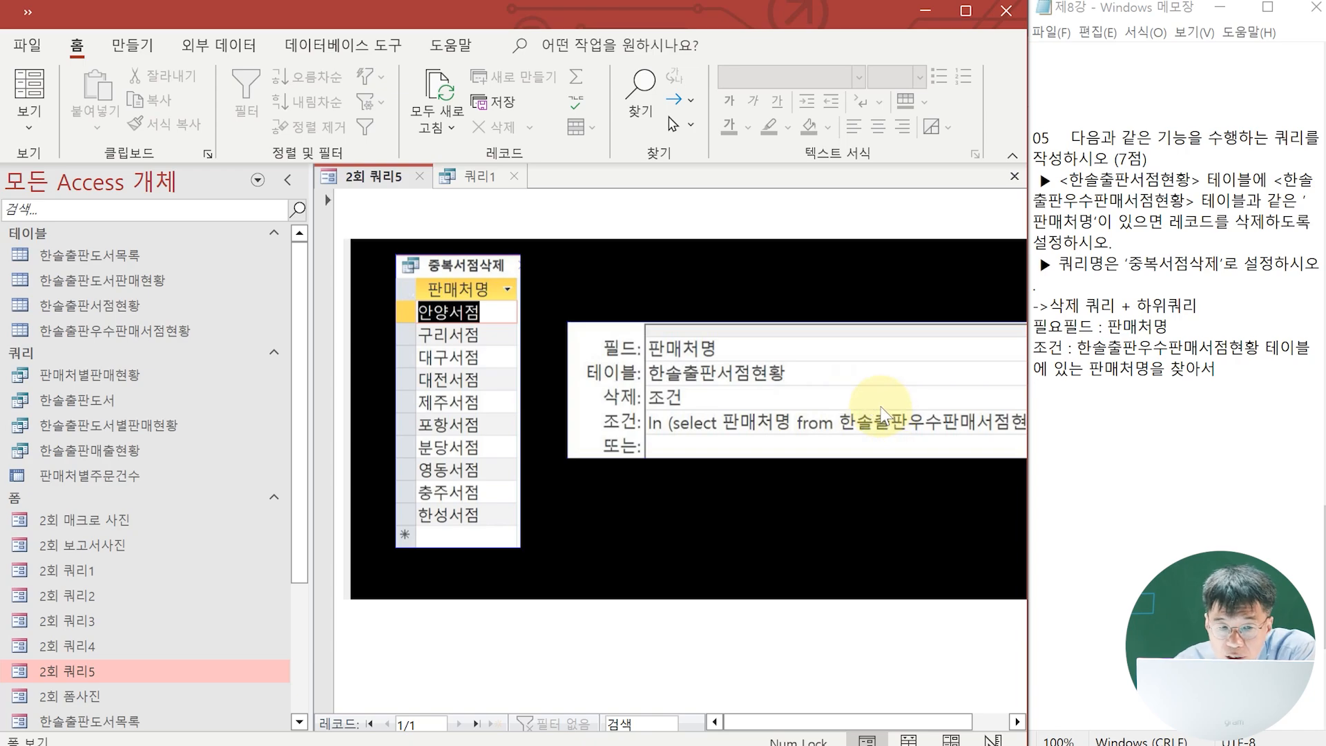
click(477, 176)
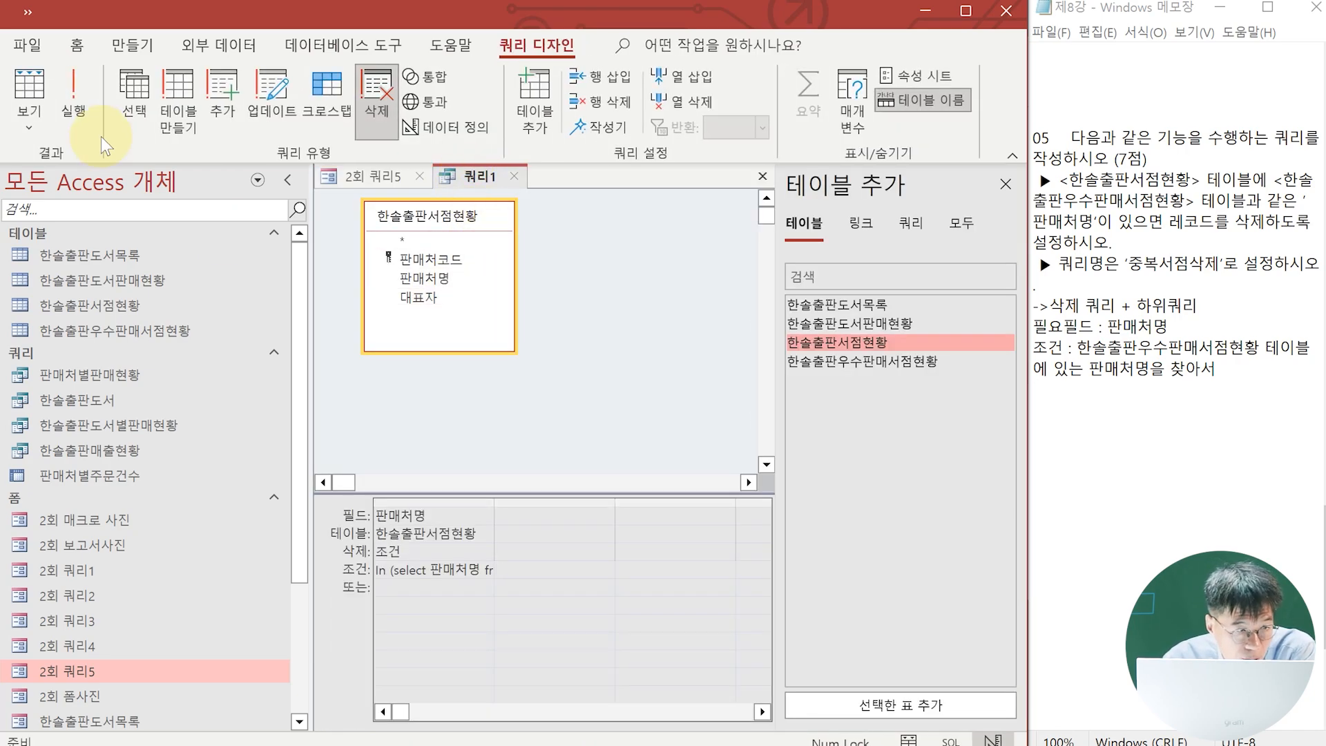
Save the delete query as 중복서점삭제.
click(30, 14)
click(34, 50)
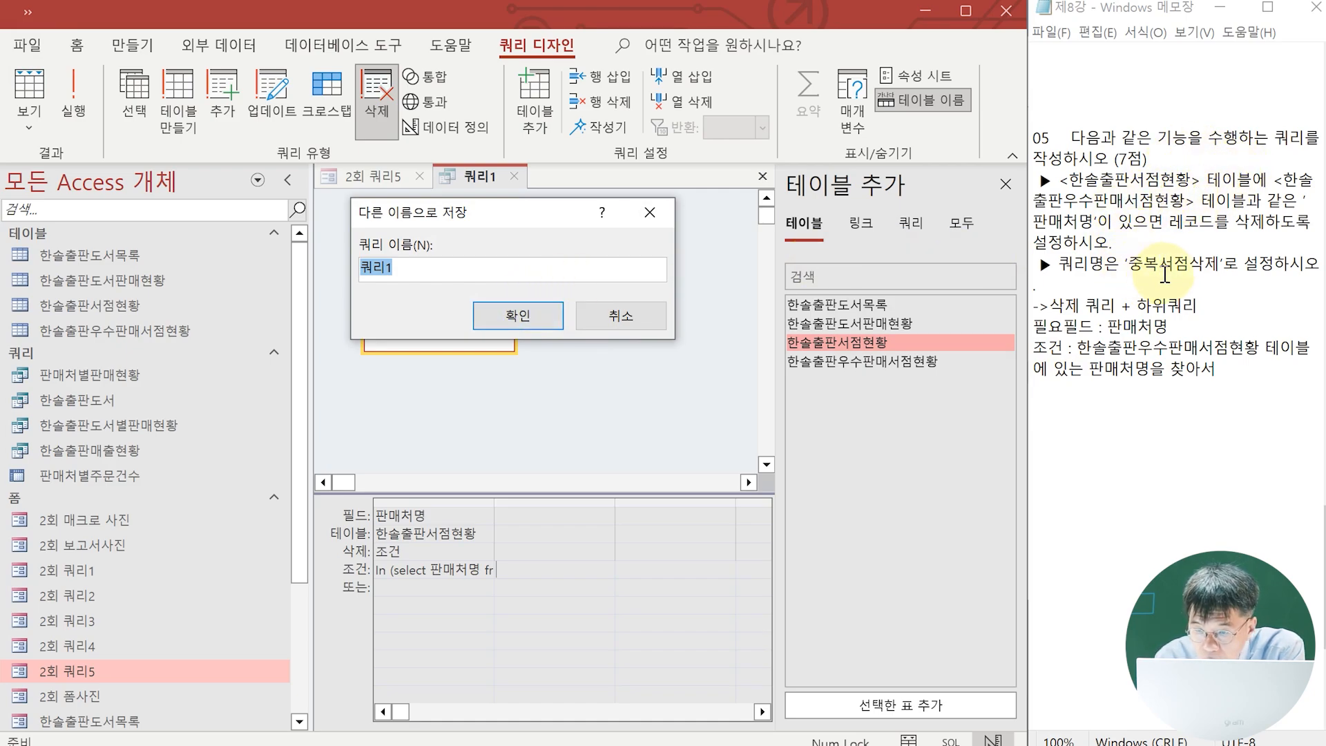
text(중복)
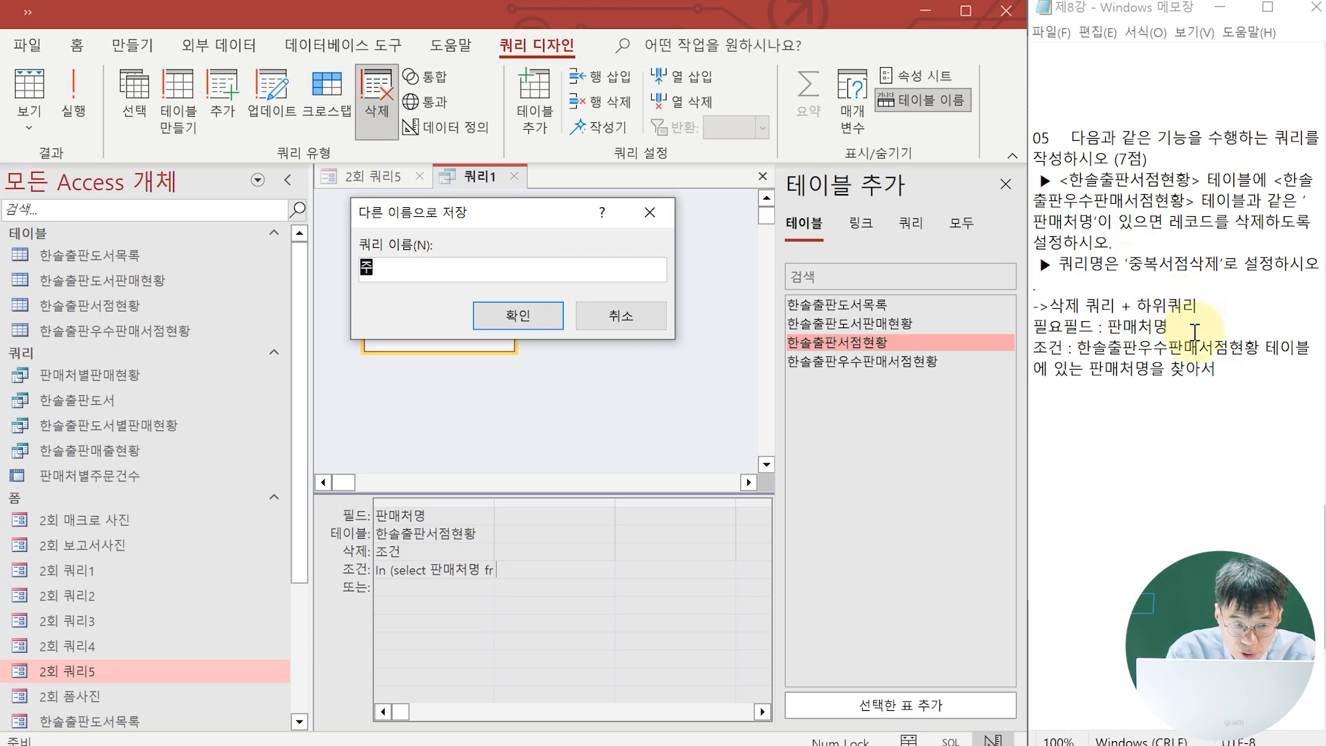
text(서점삭제)
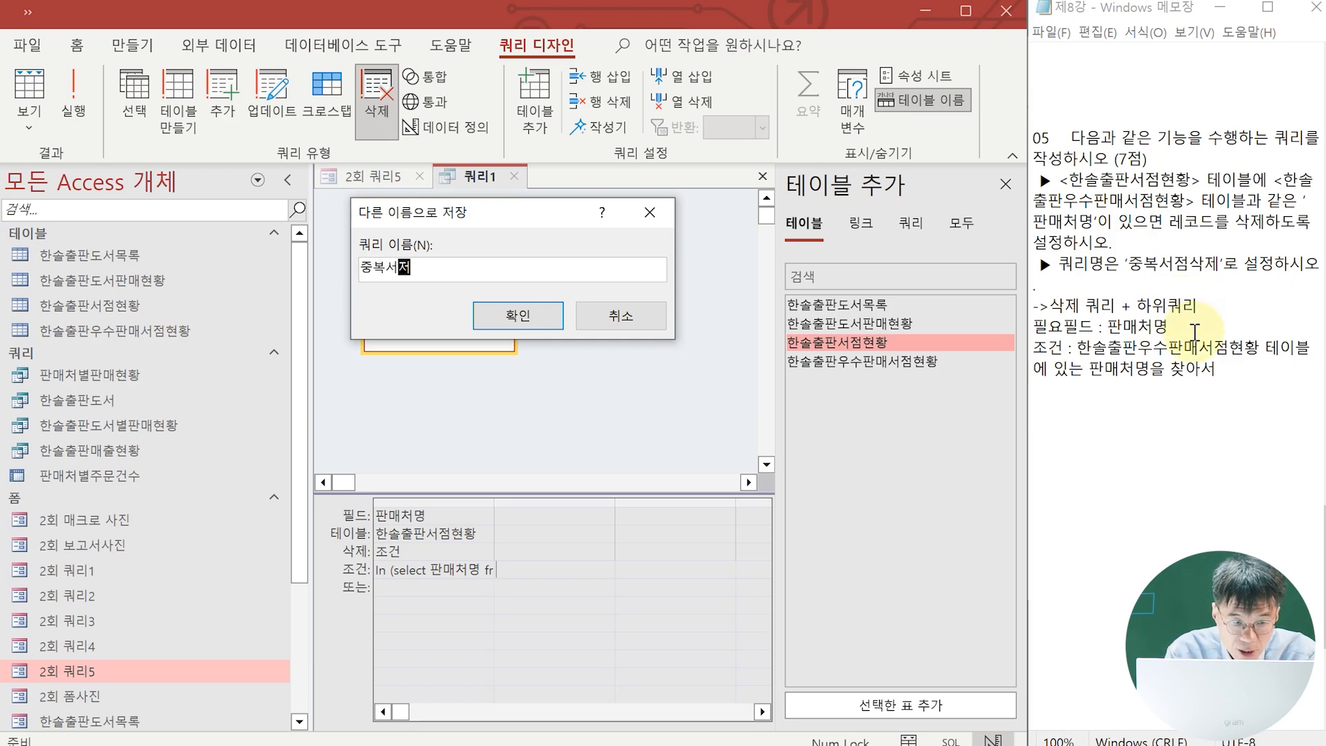
key(Return)
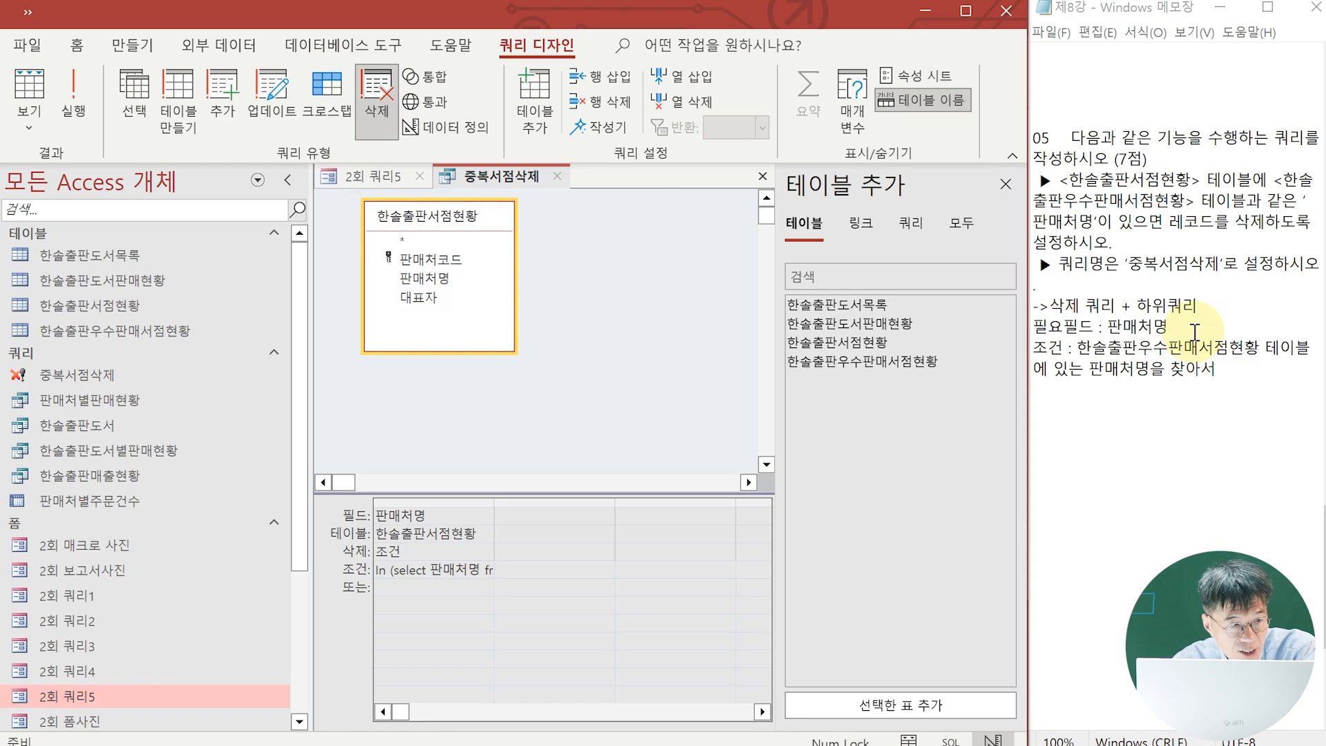
Run the 중복서점삭제 query twice, each time agreeing to delete the rows and to proceed despite violations.
click(76, 97)
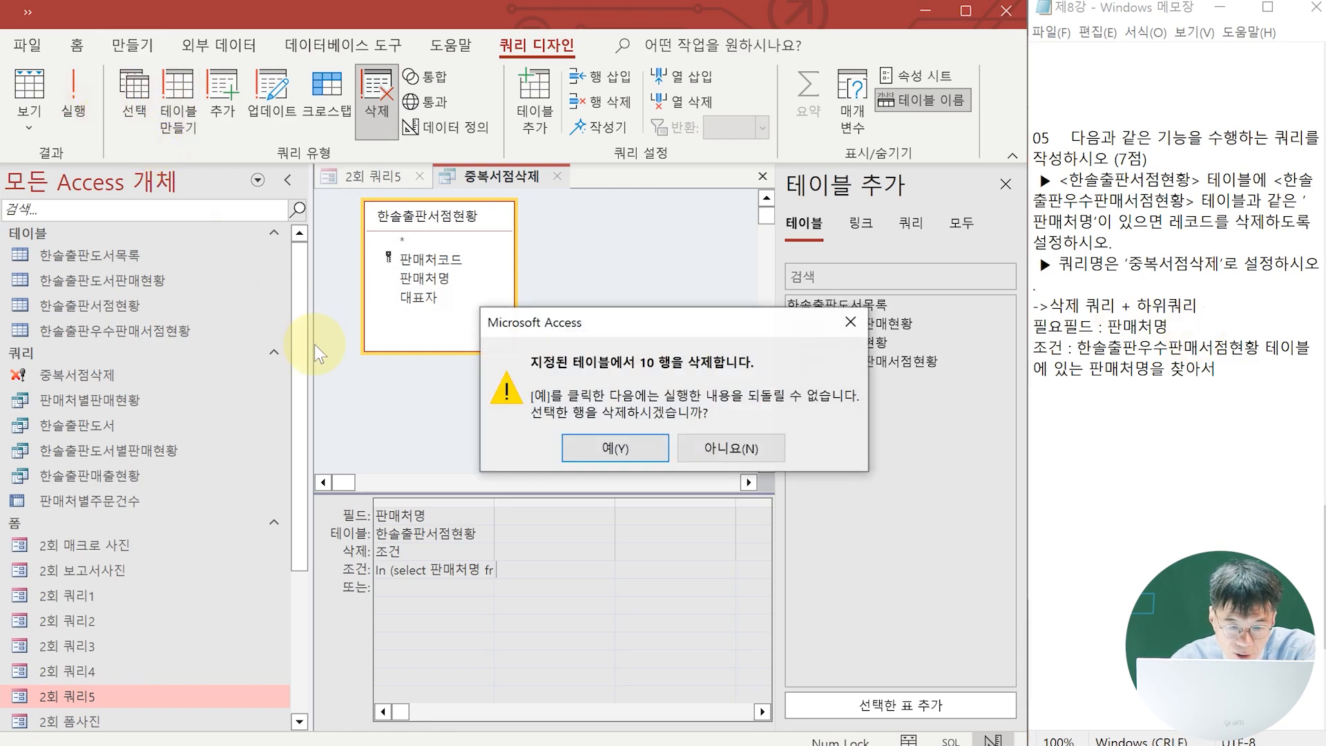
click(600, 445)
click(569, 450)
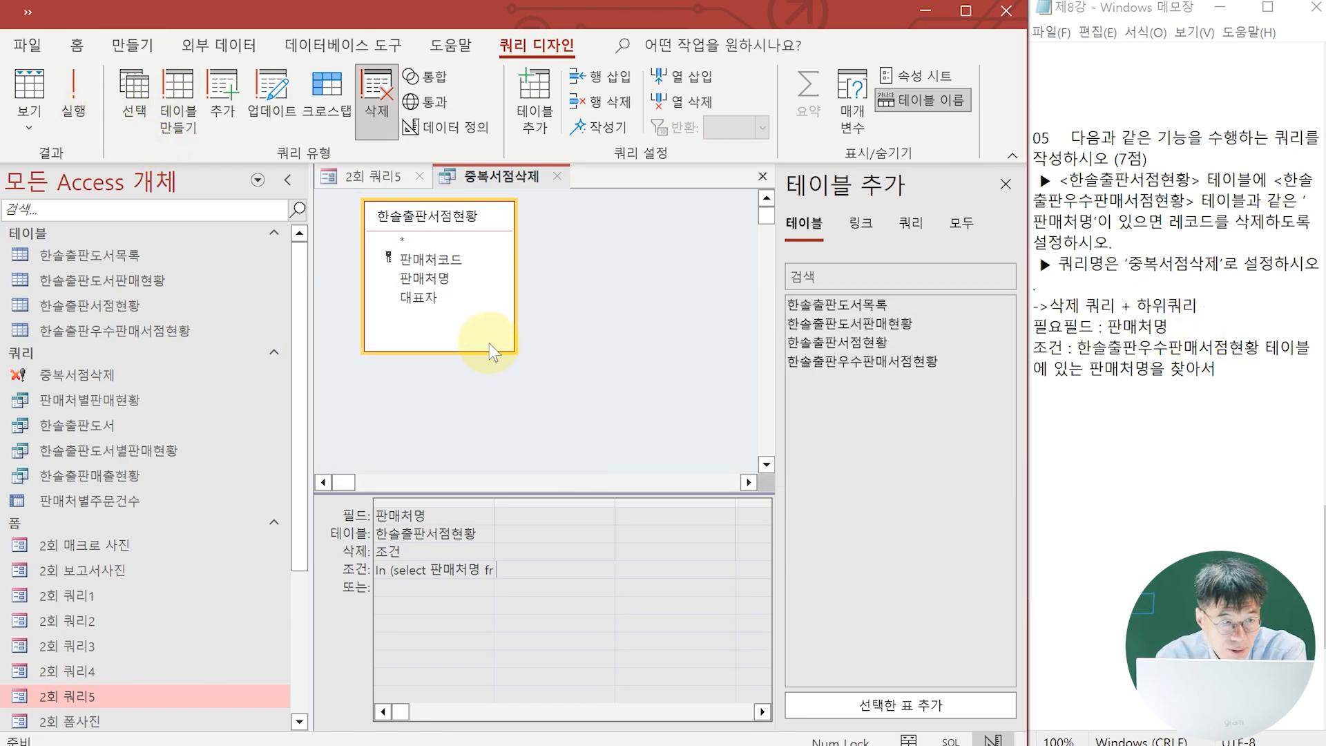
click(62, 117)
click(633, 451)
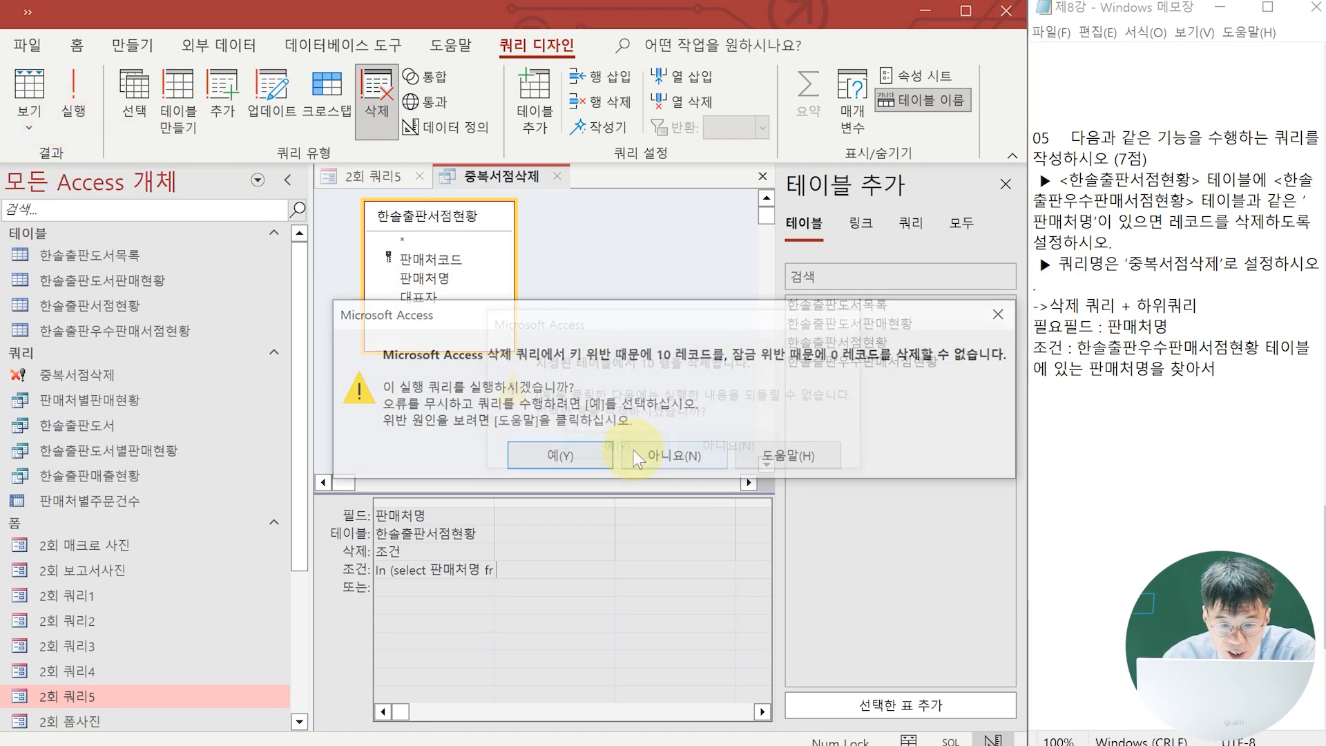
click(580, 448)
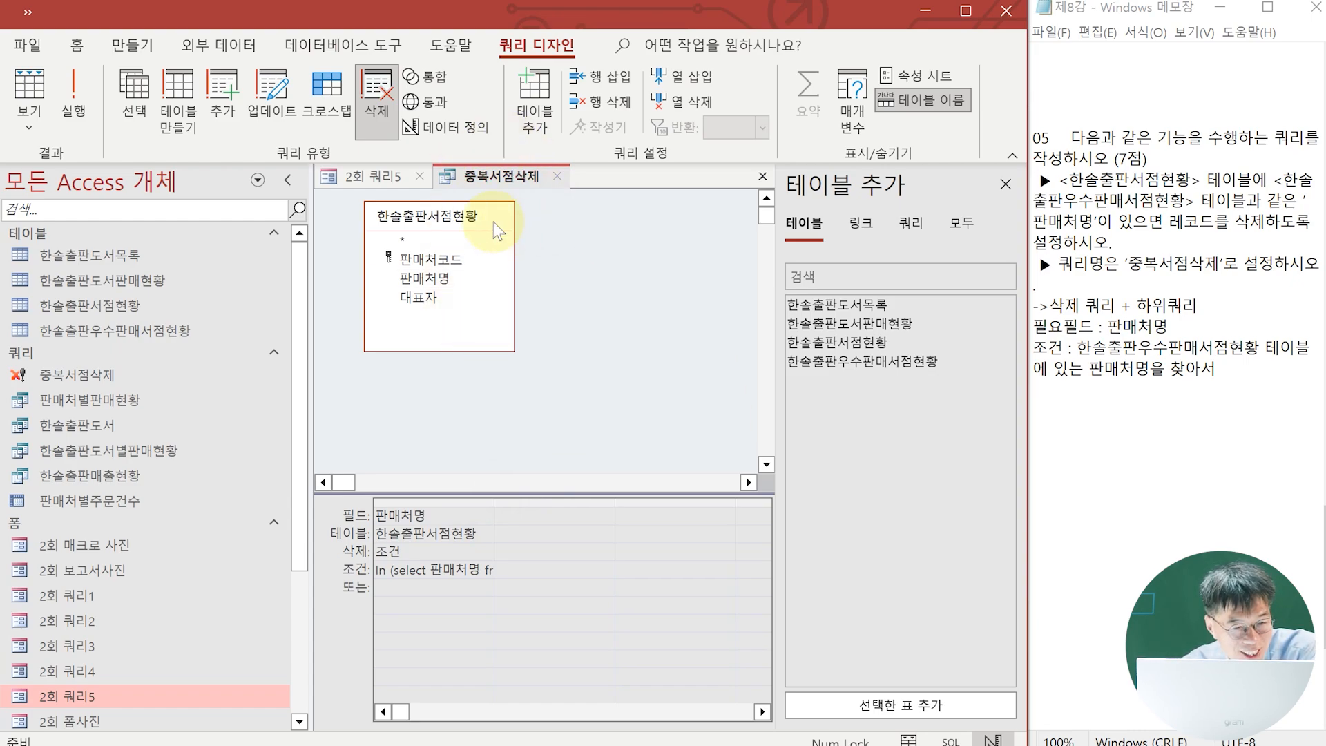
Examine the records selected by 중복서점삭제 in datasheet view and return to design view.
click(25, 123)
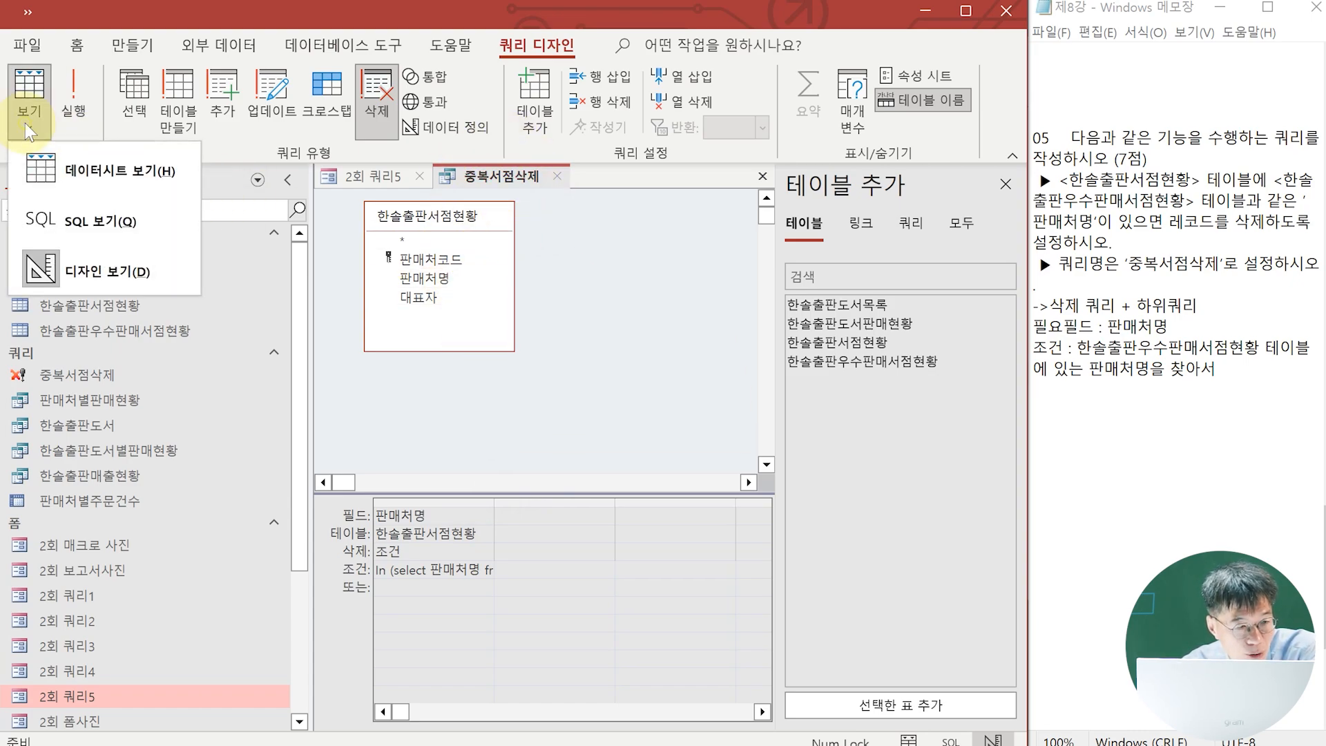
click(97, 183)
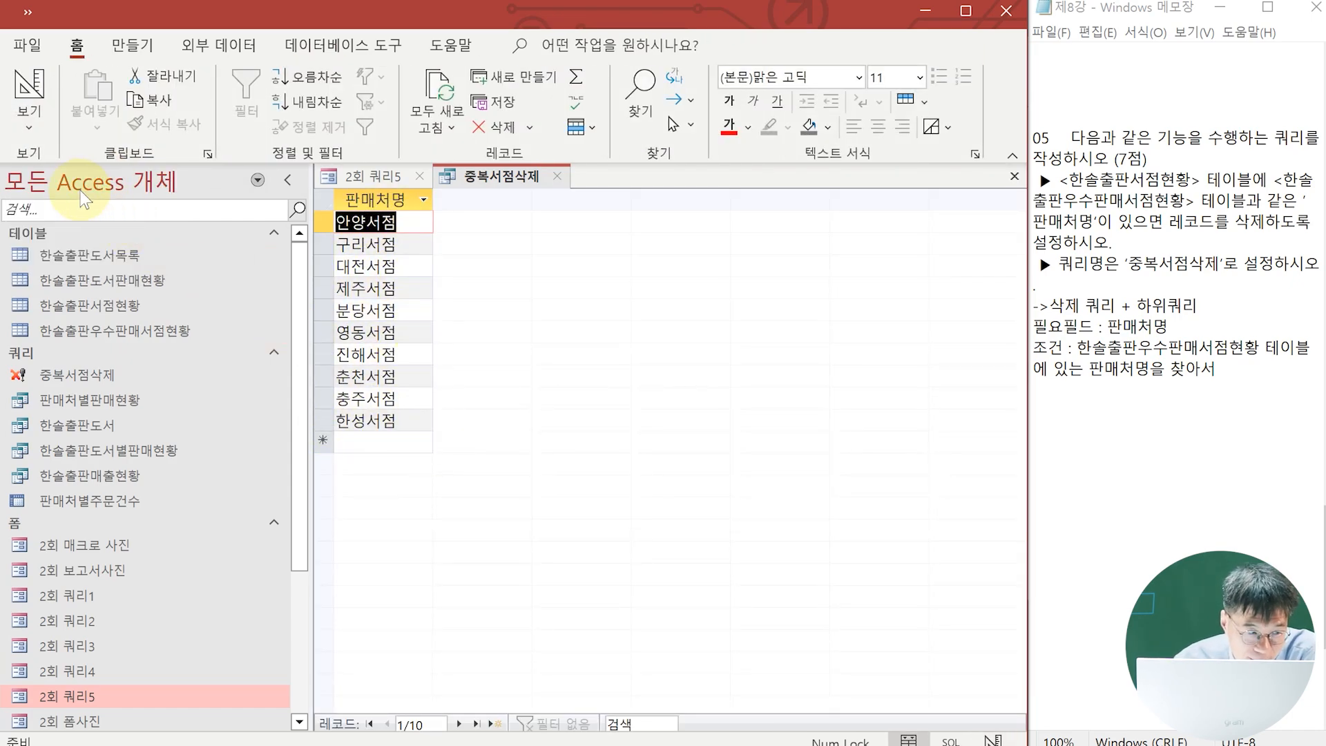
click(36, 131)
click(90, 270)
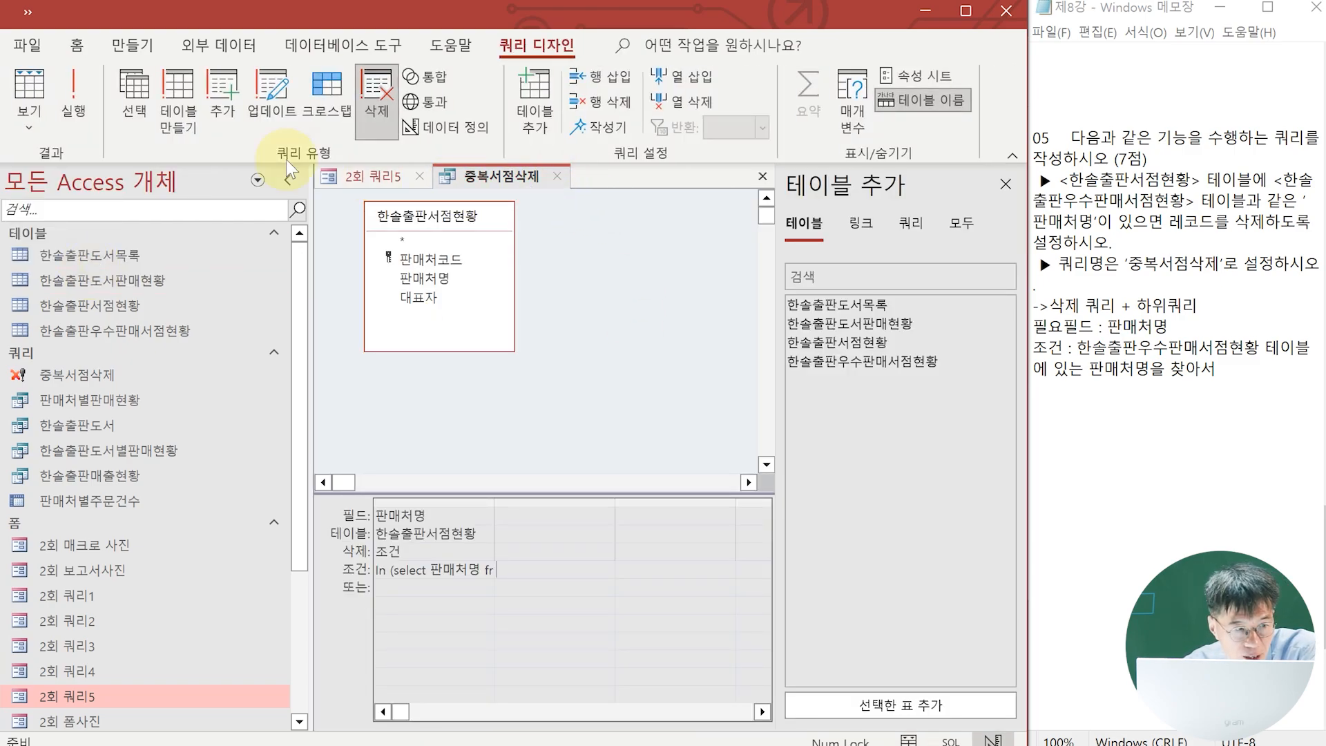
Save the 중복서점삭제 query again and close it together with the 2회 쿼리5 picture.
click(27, 11)
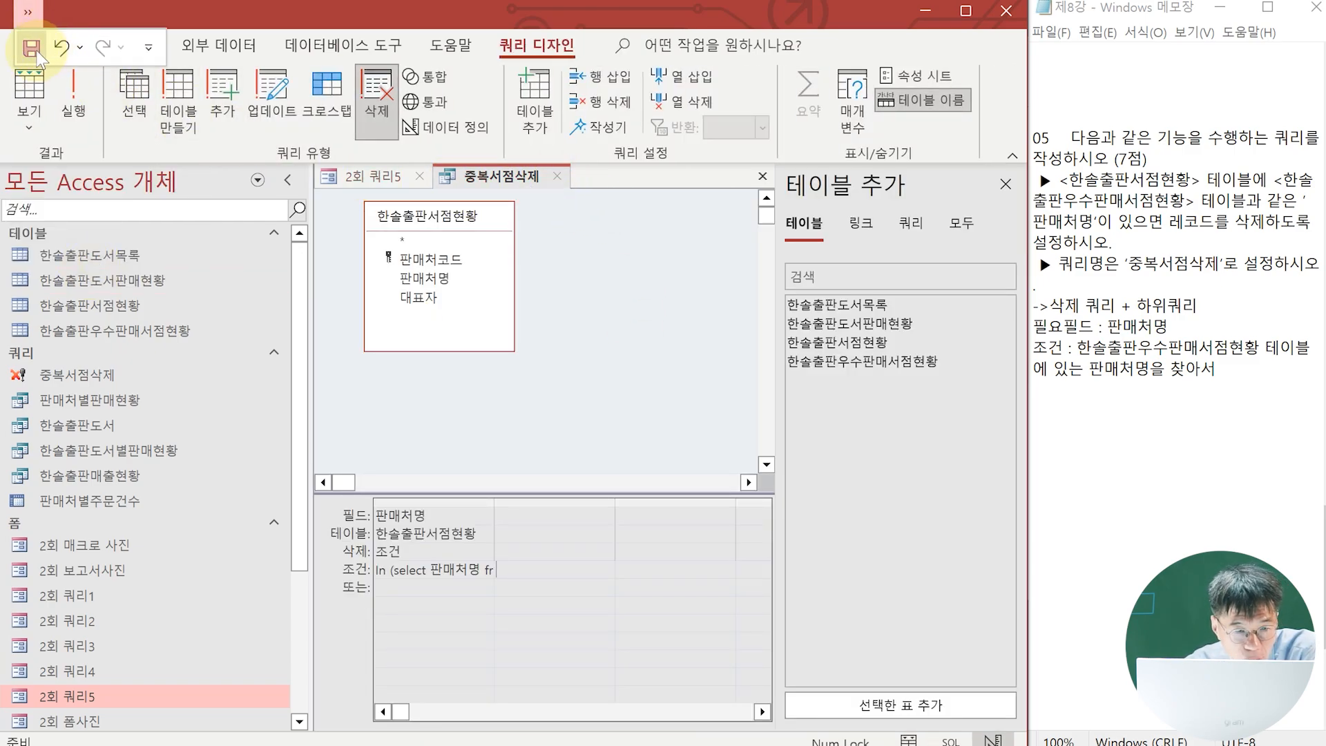
click(31, 49)
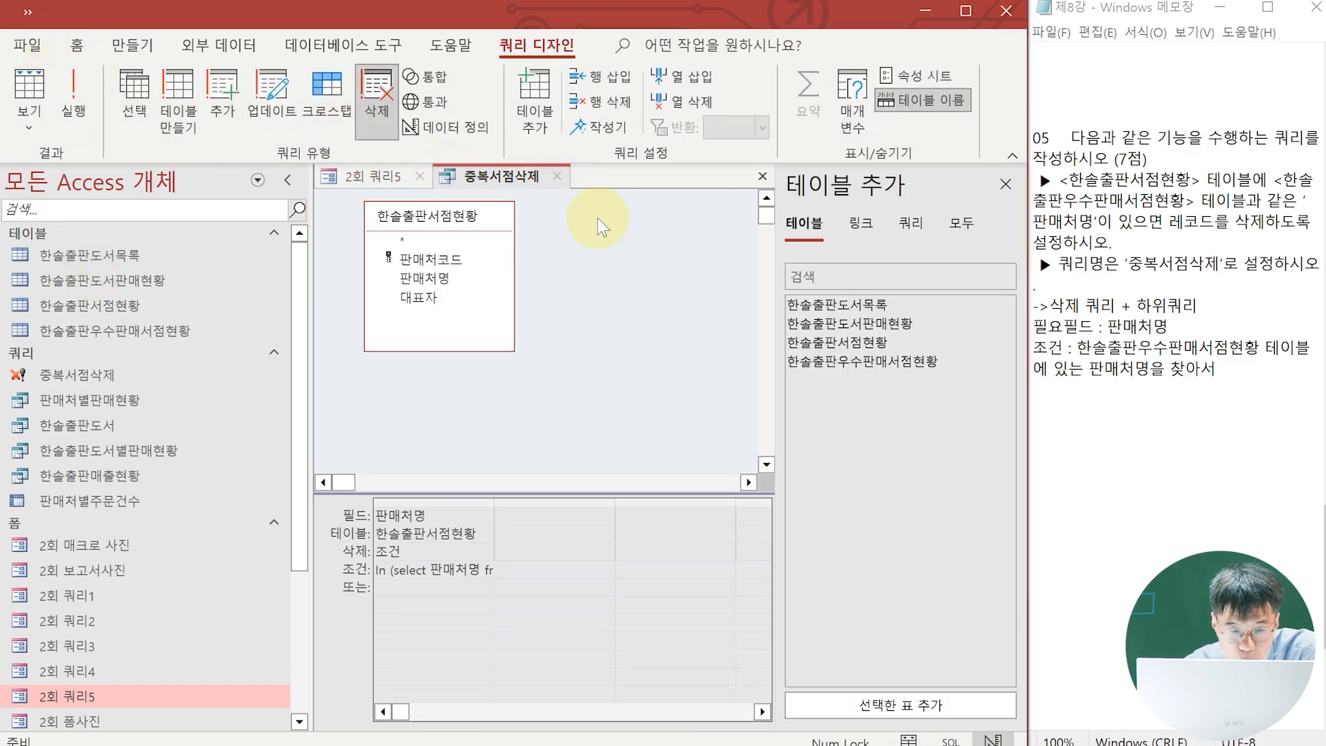
click(558, 176)
click(419, 176)
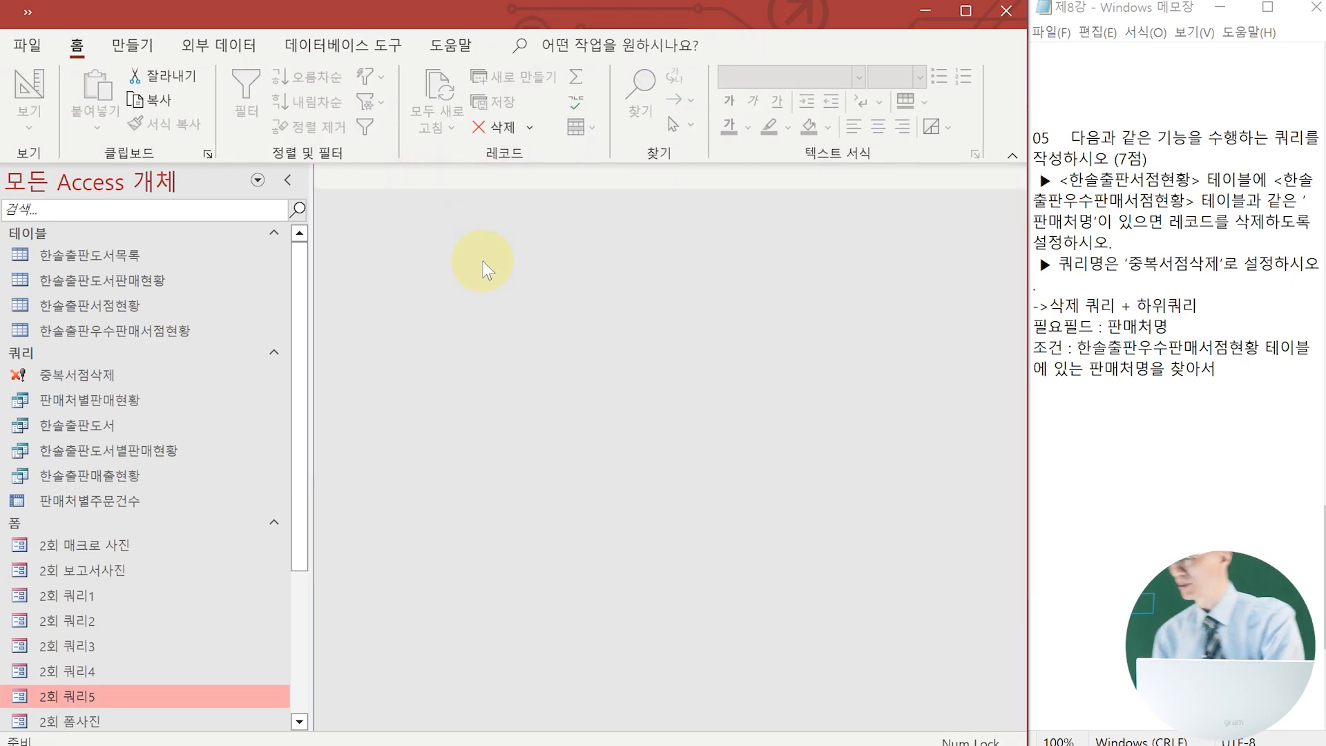